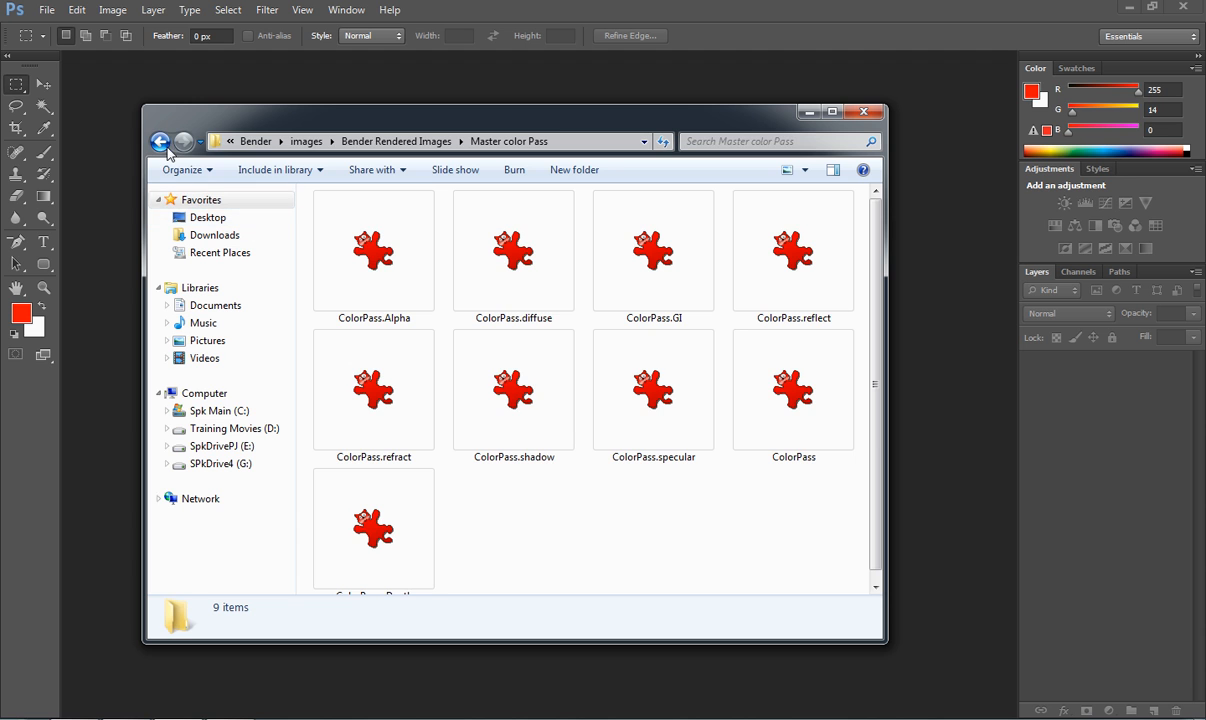
# Step: Check the render files stored in the Ambient occlusion Pass folder
pyautogui.click(160, 141)
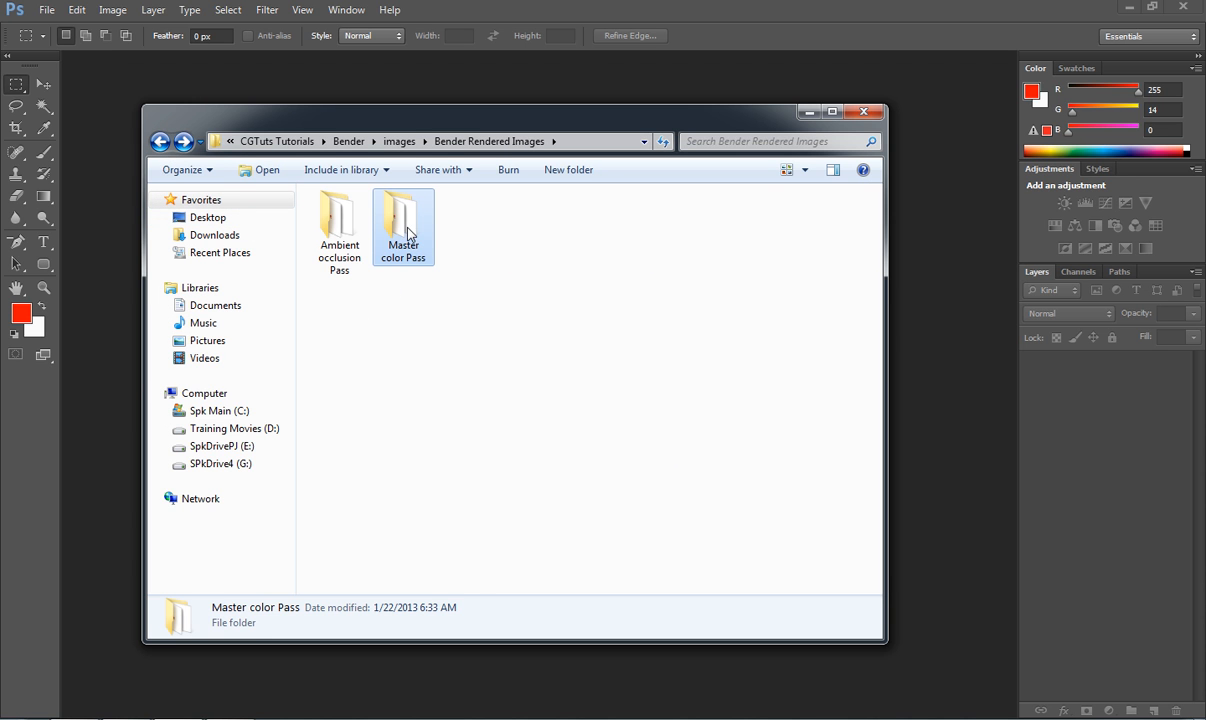
pyautogui.doubleClick(346, 243)
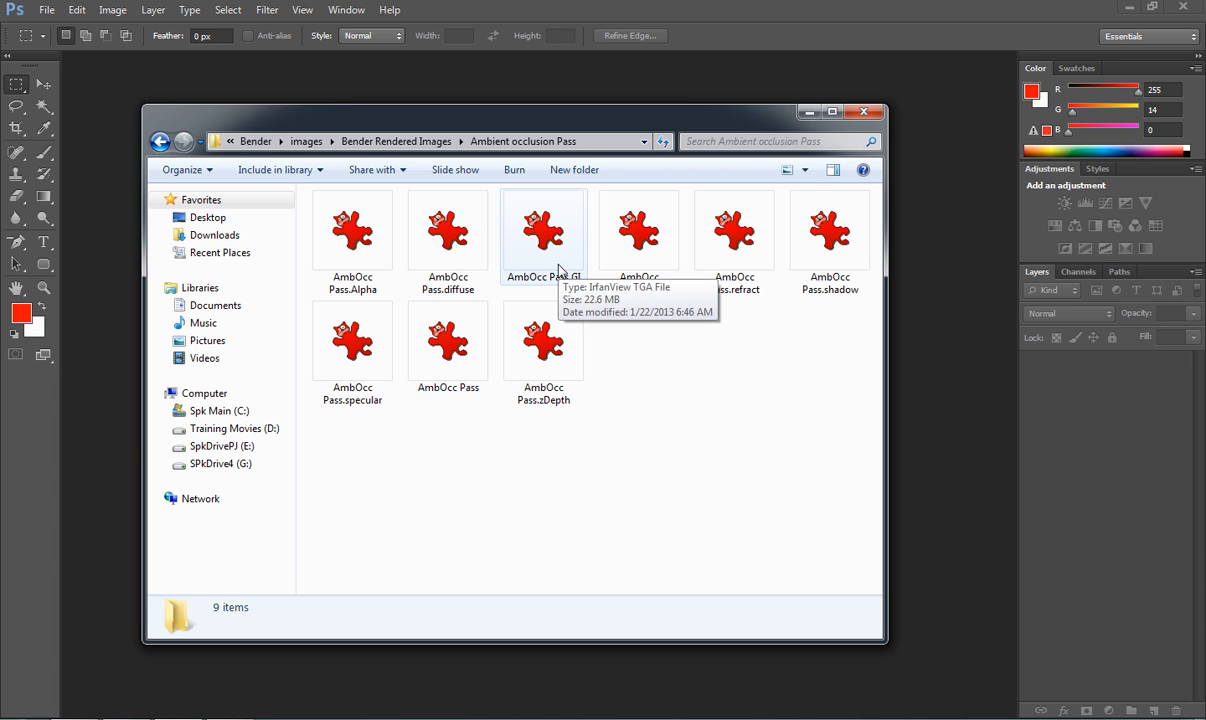
pyautogui.click(160, 141)
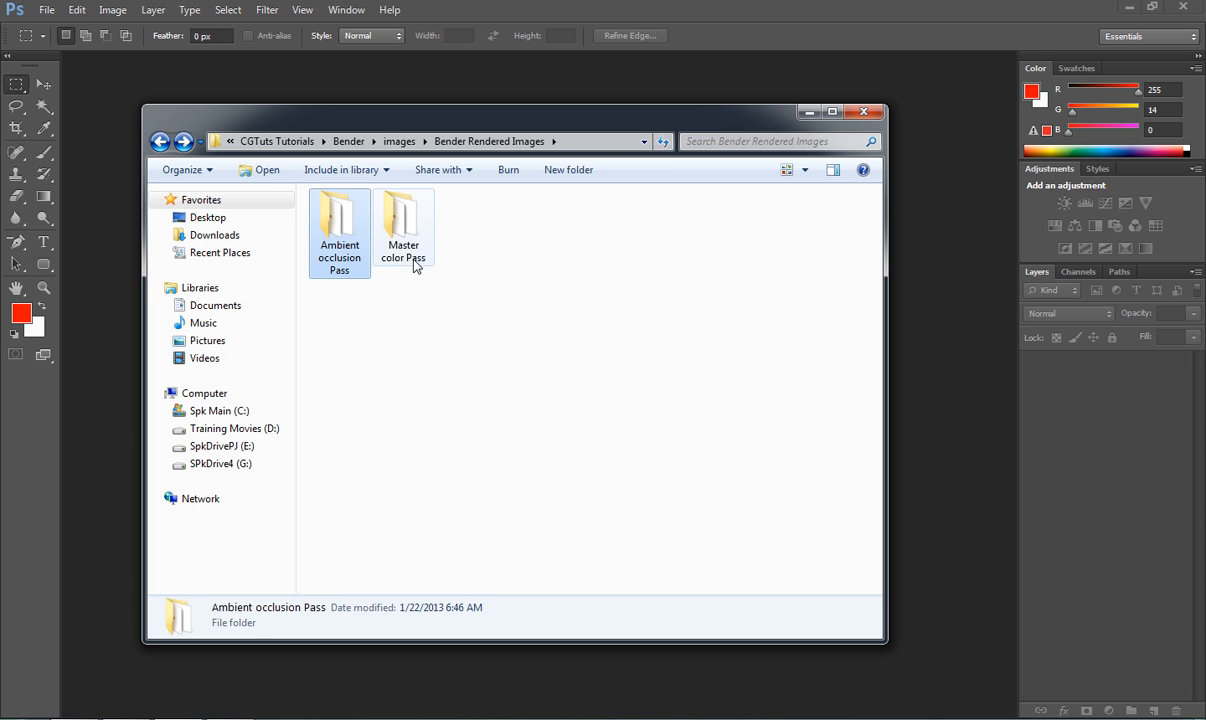
# Step: Open the ColorPass render from the Master color Pass folder in Photoshop and load its Alpha 1 channel as a selection
pyautogui.doubleClick(406, 262)
pyautogui.moveTo(594, 130); pyautogui.dragTo(619, 117)
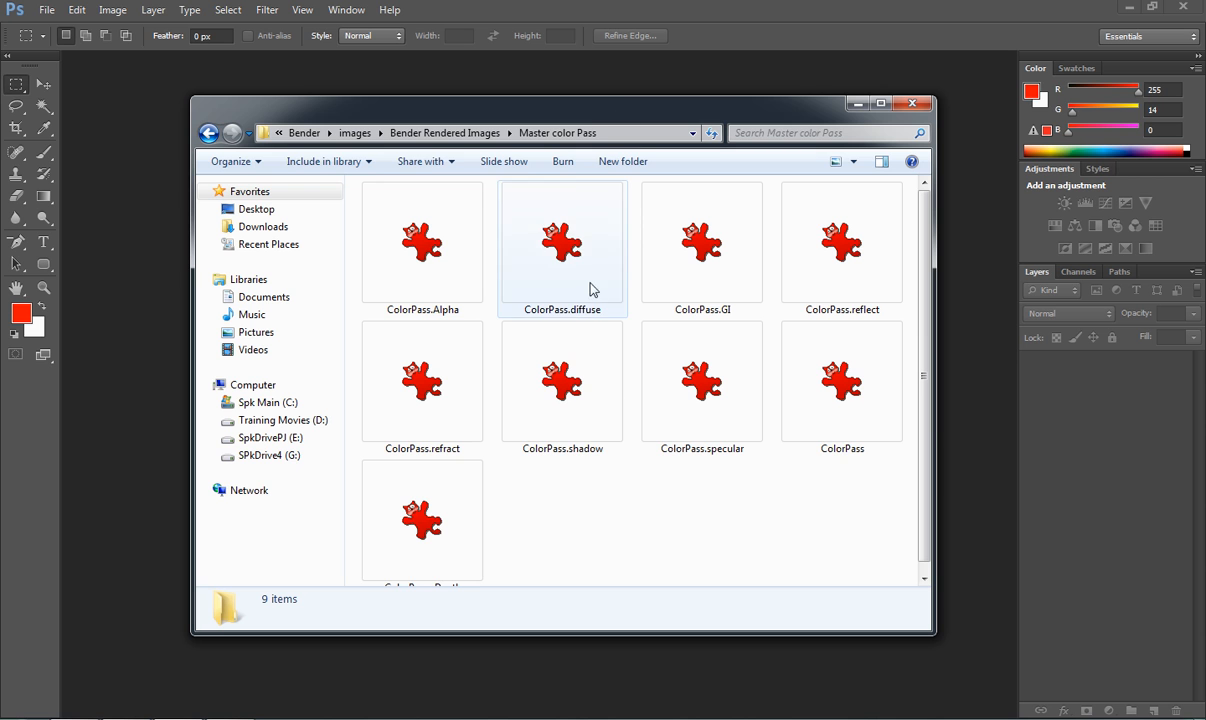
pyautogui.scroll(-1, 520, 375)
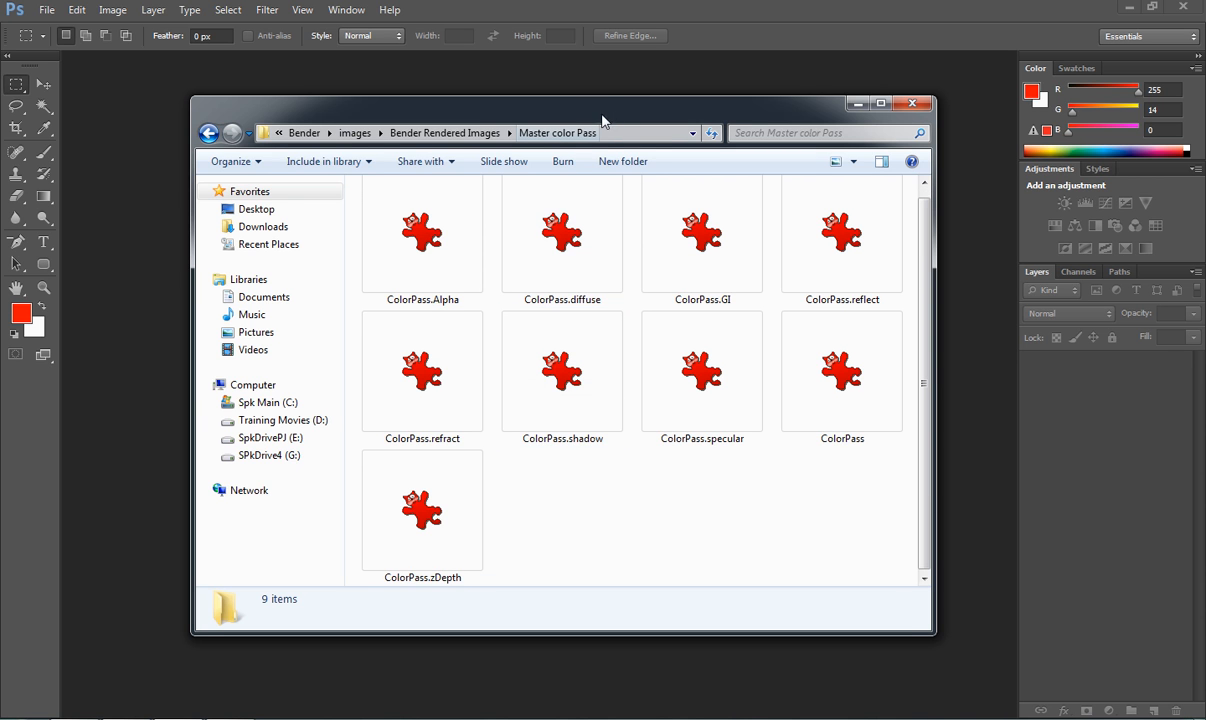
pyautogui.moveTo(590, 110); pyautogui.dragTo(582, 110)
pyautogui.click(819, 395)
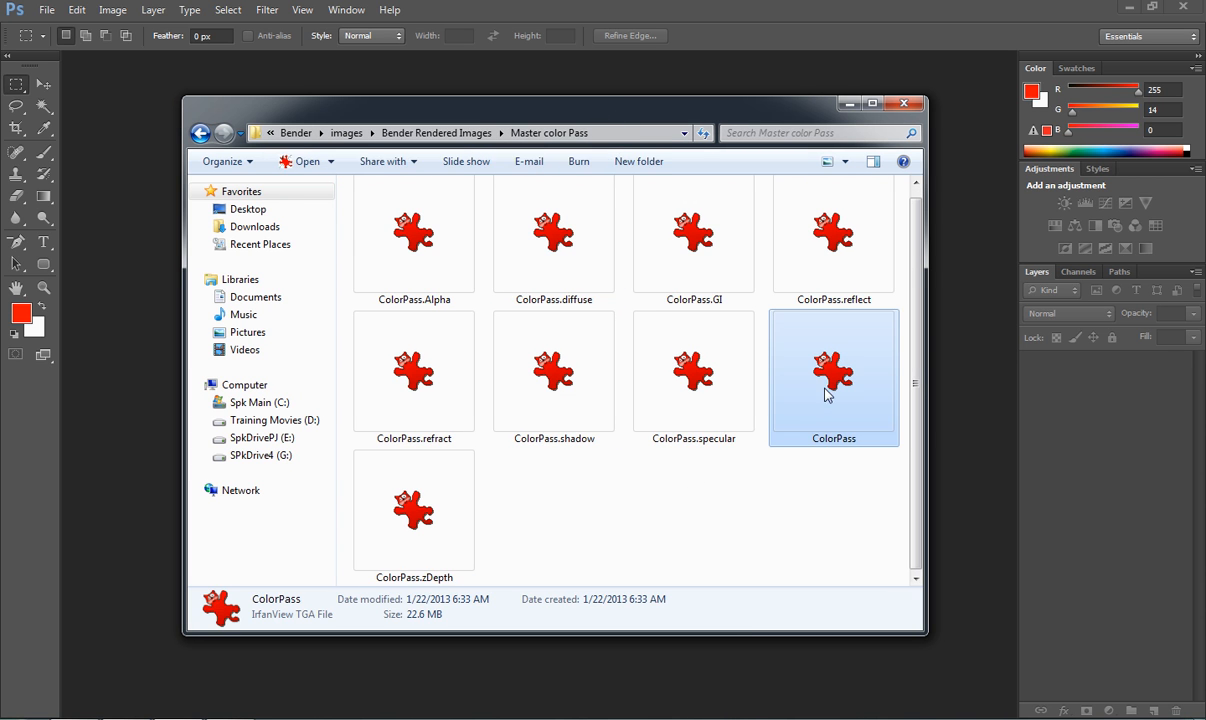
pyautogui.moveTo(730, 117); pyautogui.dragTo(530, 350)
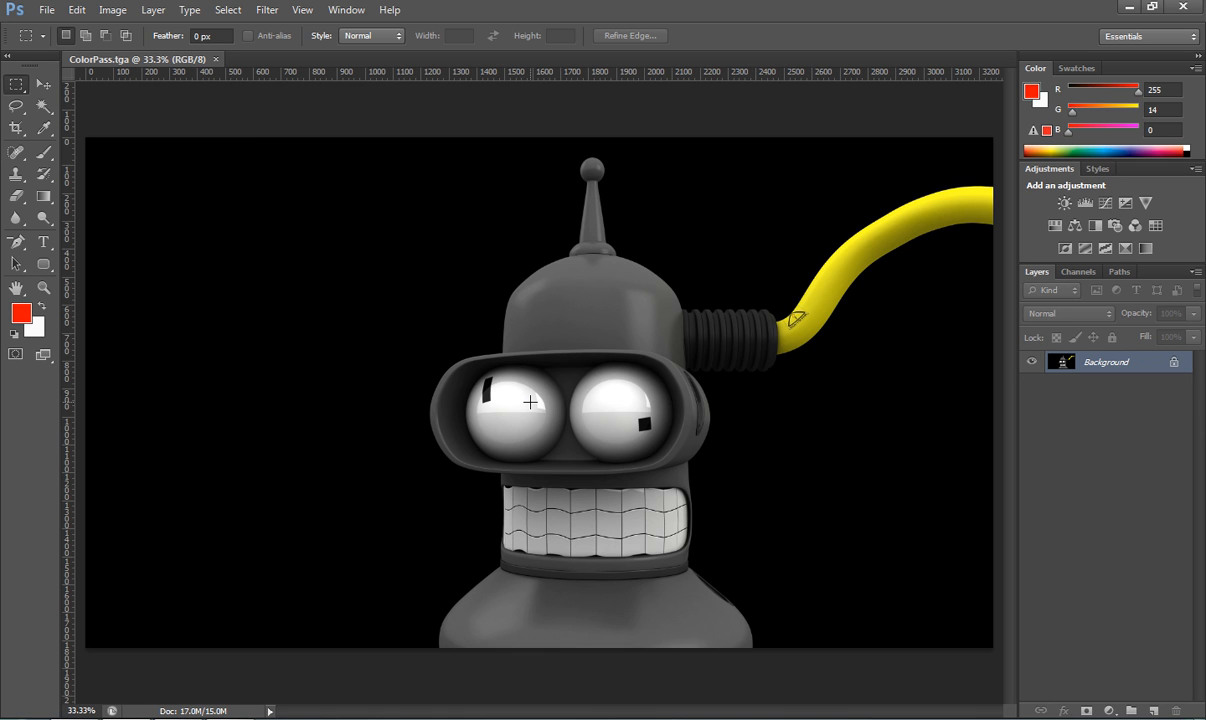
pyautogui.click(1078, 272)
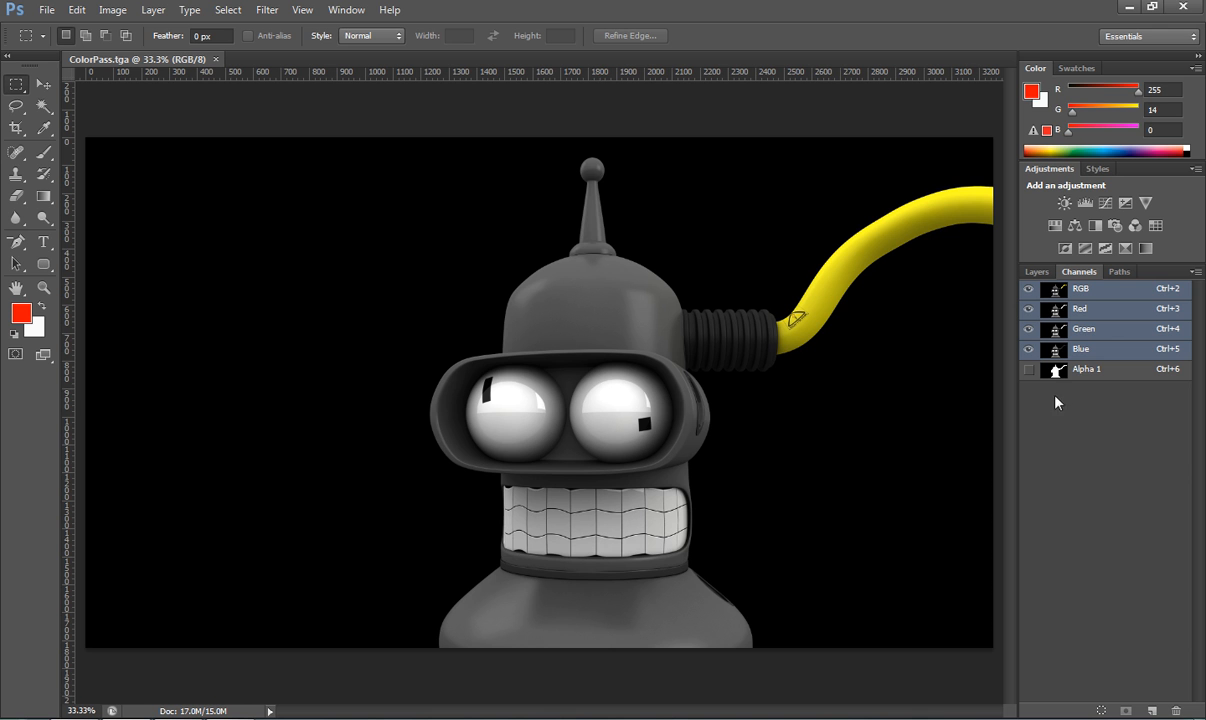
pyautogui.keyDown('ctrl'); pyautogui.click(1081, 374); pyautogui.keyUp('ctrl')
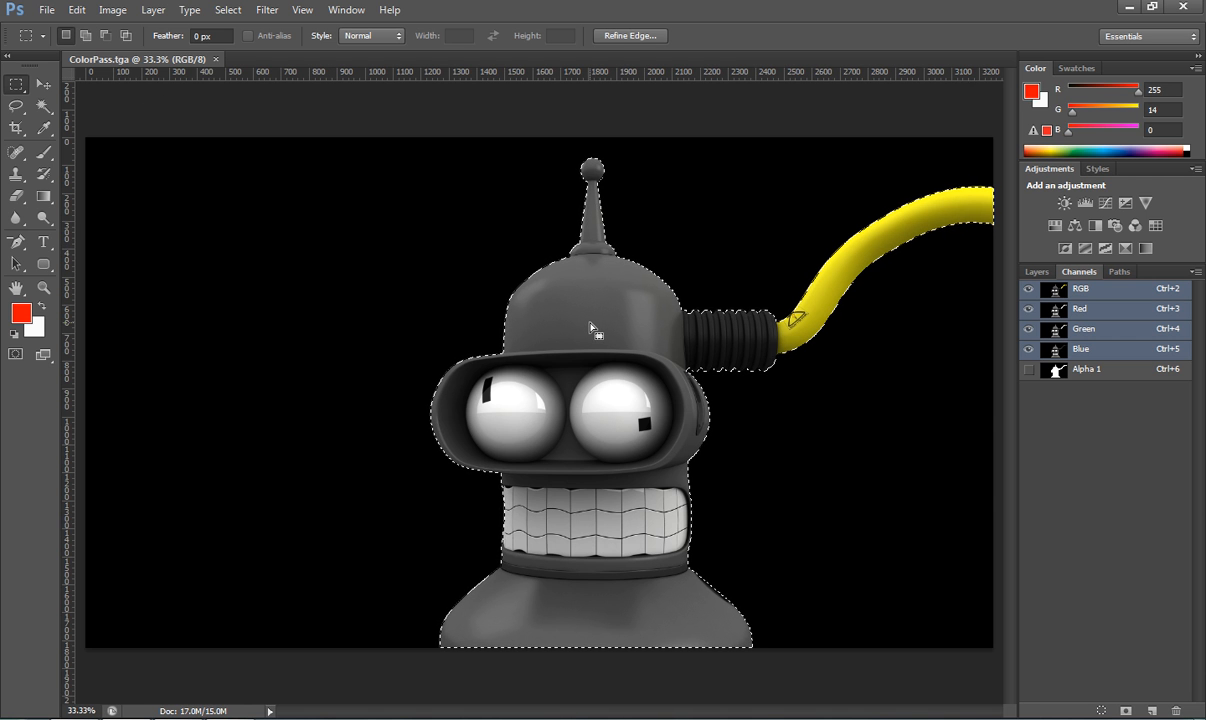
# Step: Create a new 3250 by 1828 pixel RGB document at 72 pixels/inch with transparent background contents and show its layers
pyautogui.click(46, 9)
pyautogui.click(57, 28)
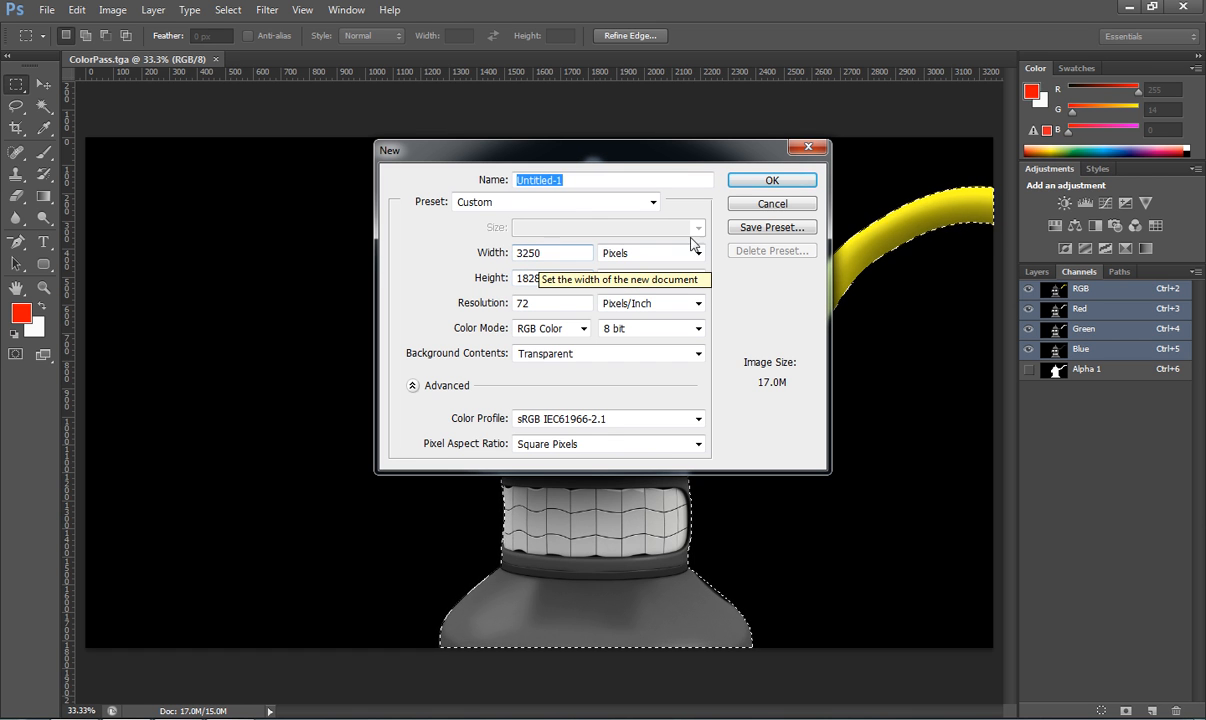
pyautogui.click(792, 183)
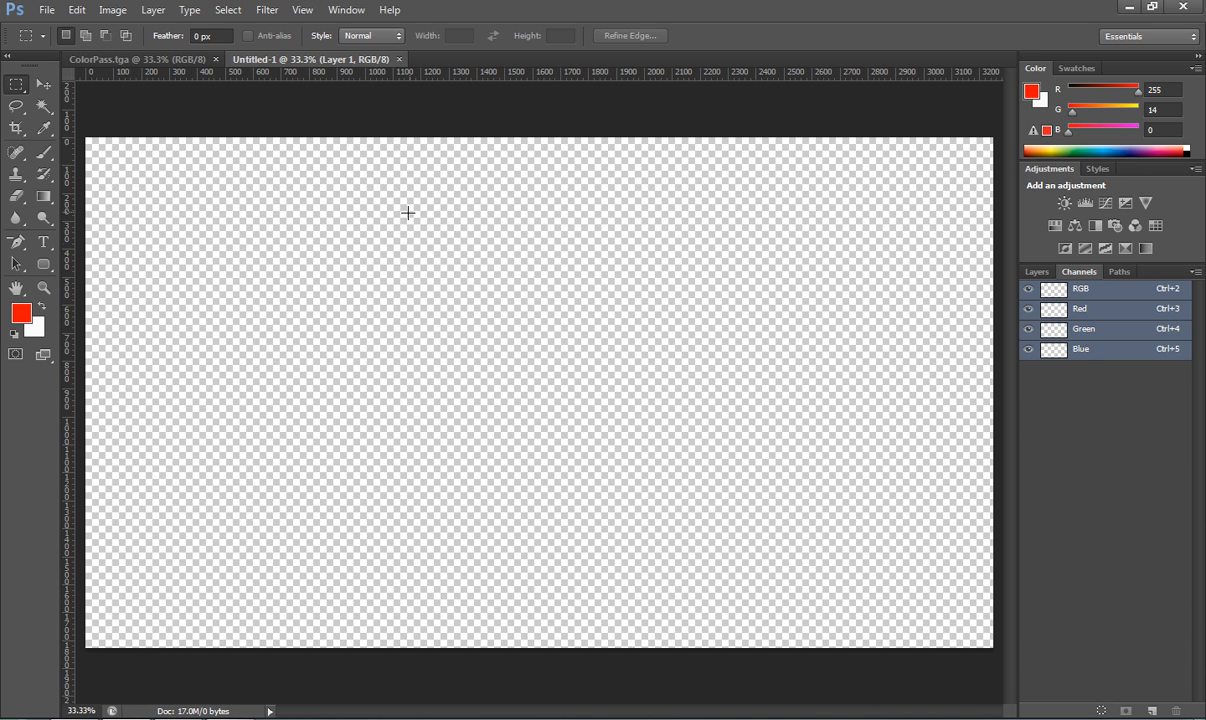
pyautogui.press('F7')
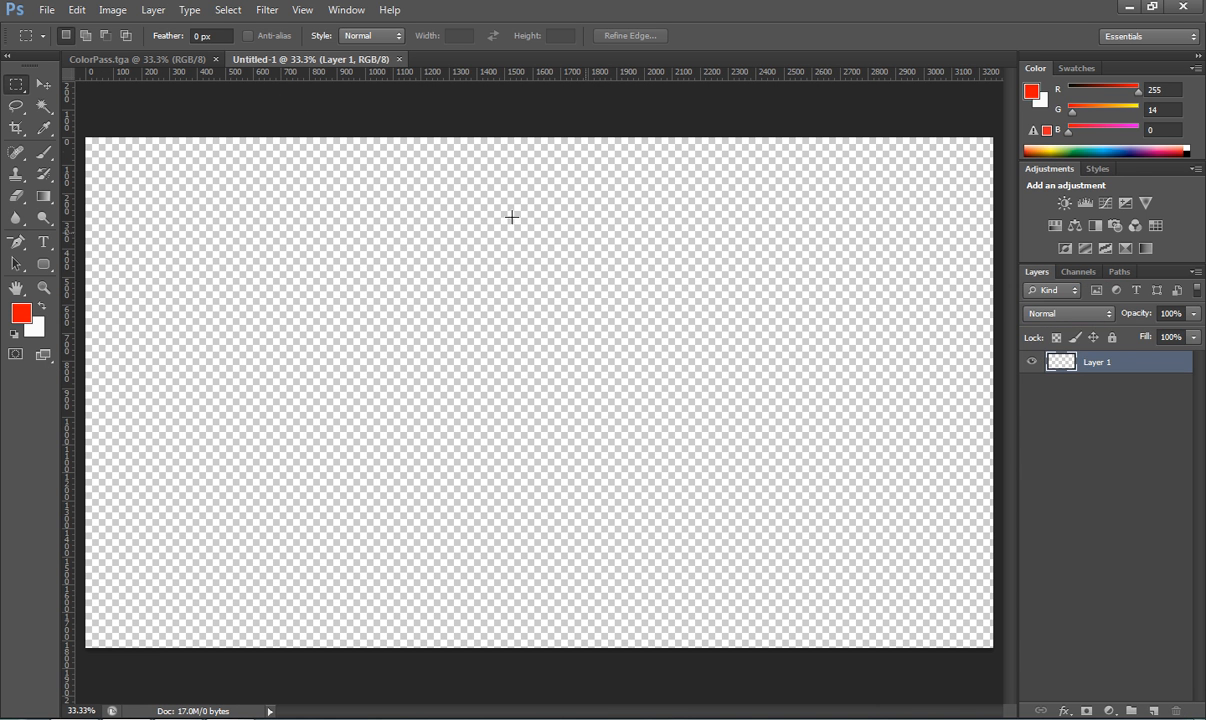
# Step: Copy the selected character from ColorPass.tga into the new document and close the source file
pyautogui.click(169, 57)
pyautogui.moveTo(170, 60); pyautogui.dragTo(470, 131)
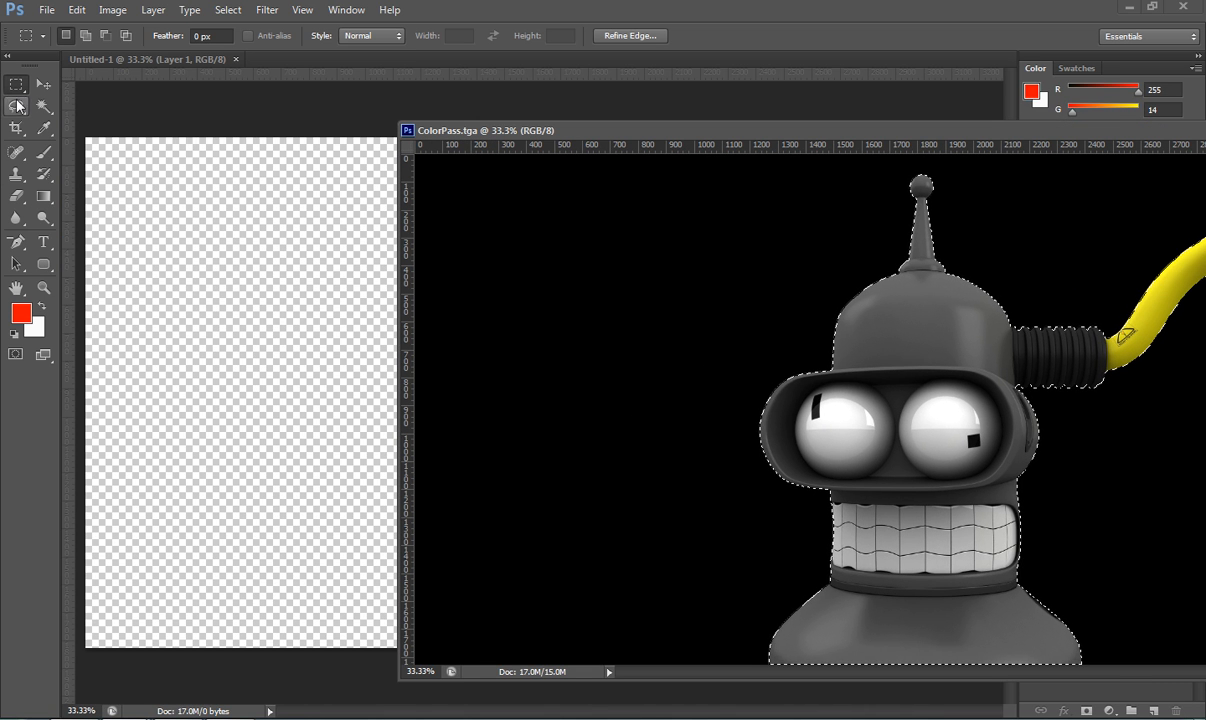
pyautogui.click(43, 84)
pyautogui.moveTo(846, 398); pyautogui.dragTo(322, 391)
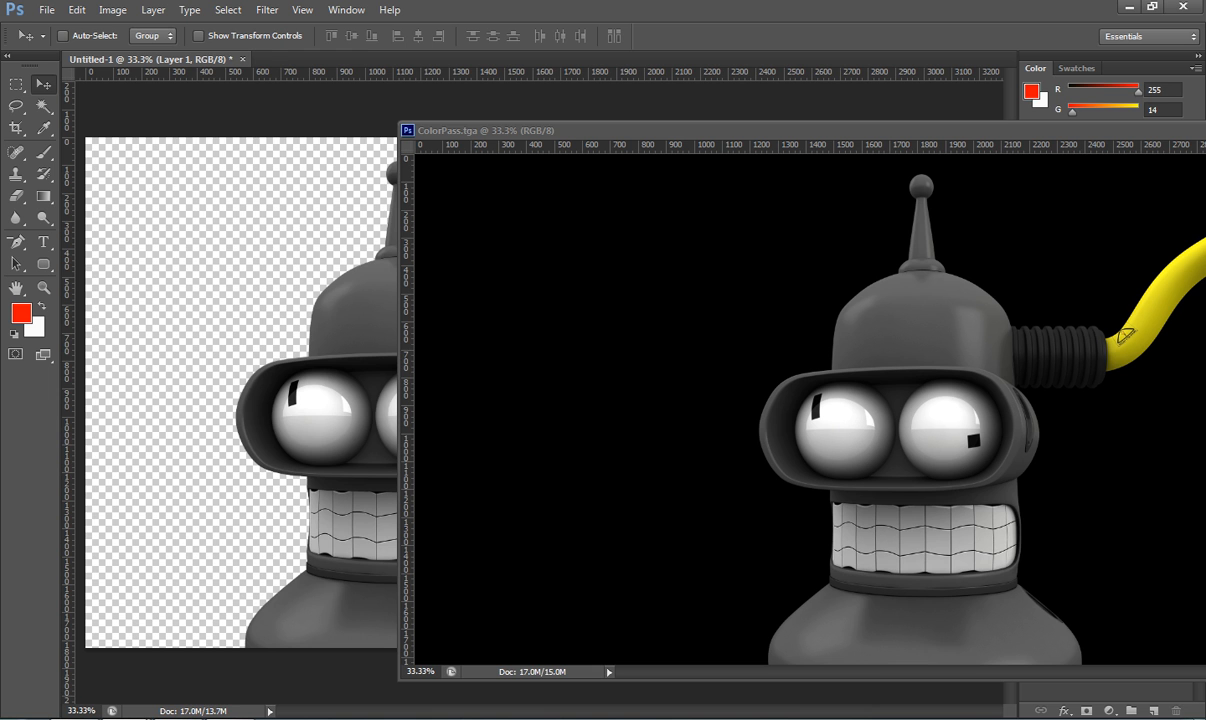
pyautogui.moveTo(1022, 133); pyautogui.dragTo(683, 131)
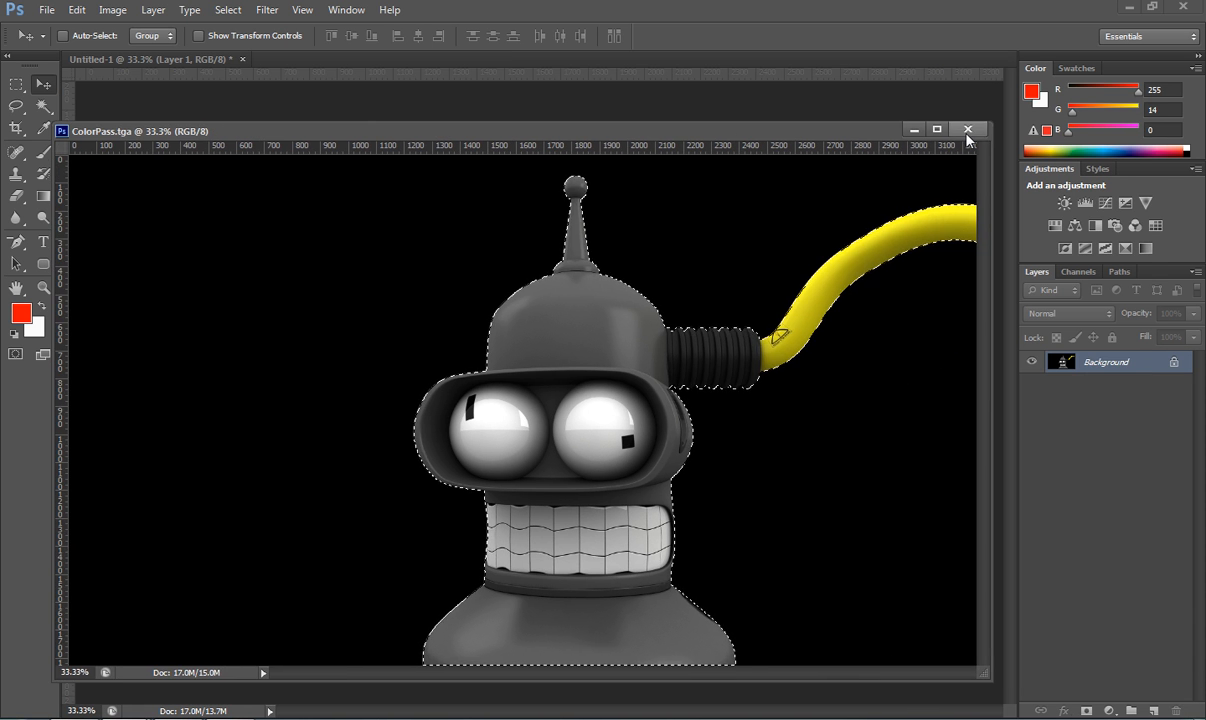
pyautogui.click(968, 131)
# Step: Align the copied character with the canvas's right and bottom edges and rename its layer Colorpass
pyautogui.moveTo(425, 378); pyautogui.dragTo(603, 385)
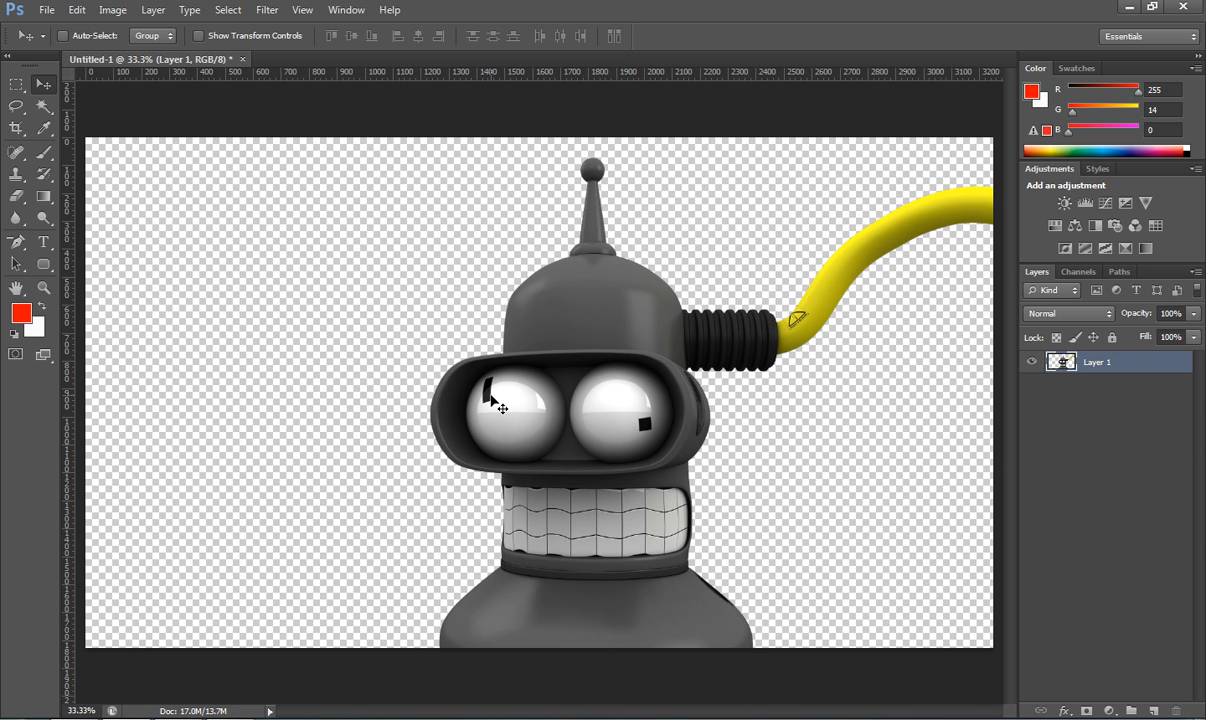
pyautogui.doubleClick(1094, 363)
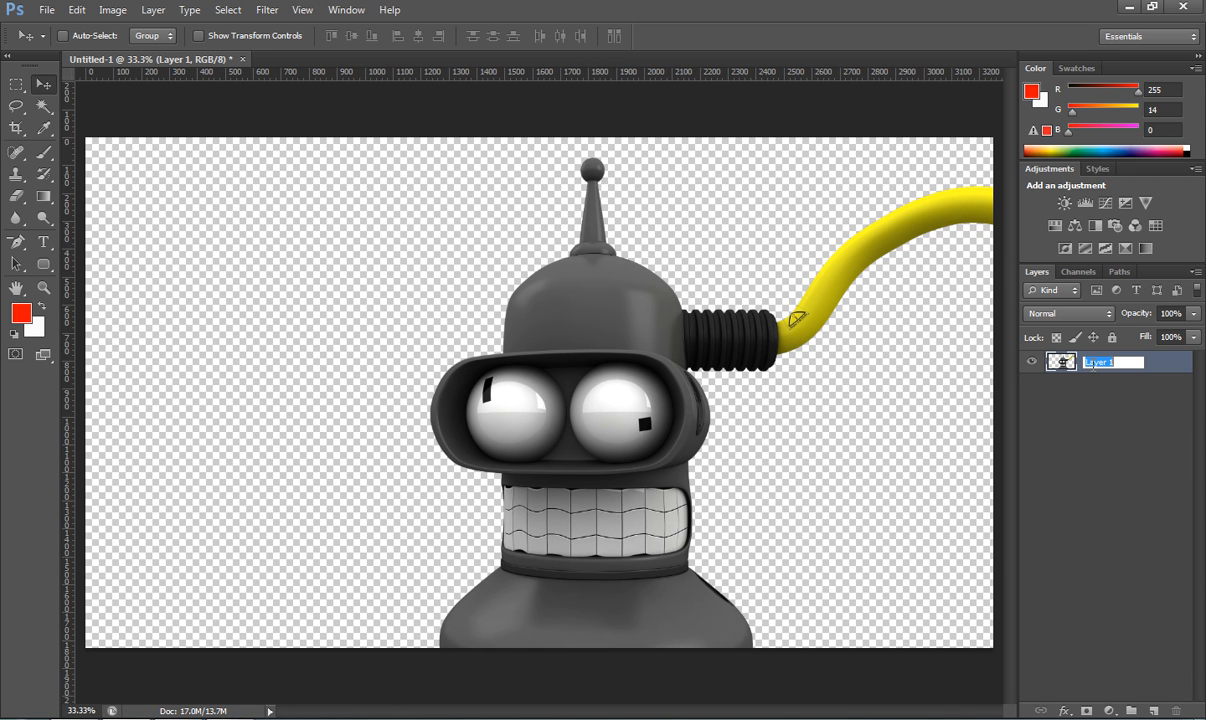
pyautogui.write('c')
pyautogui.press('Return')
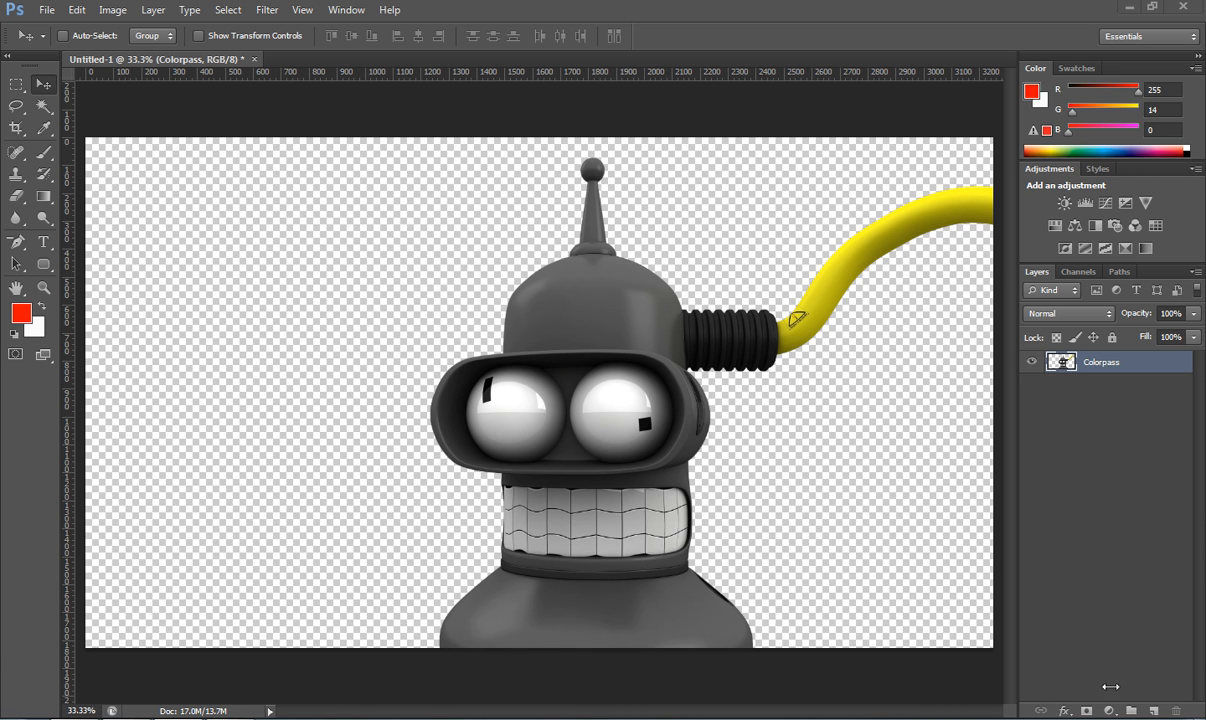
# Step: Add a new layer beneath the Colorpass layer and name it Backround
pyautogui.click(1153, 710)
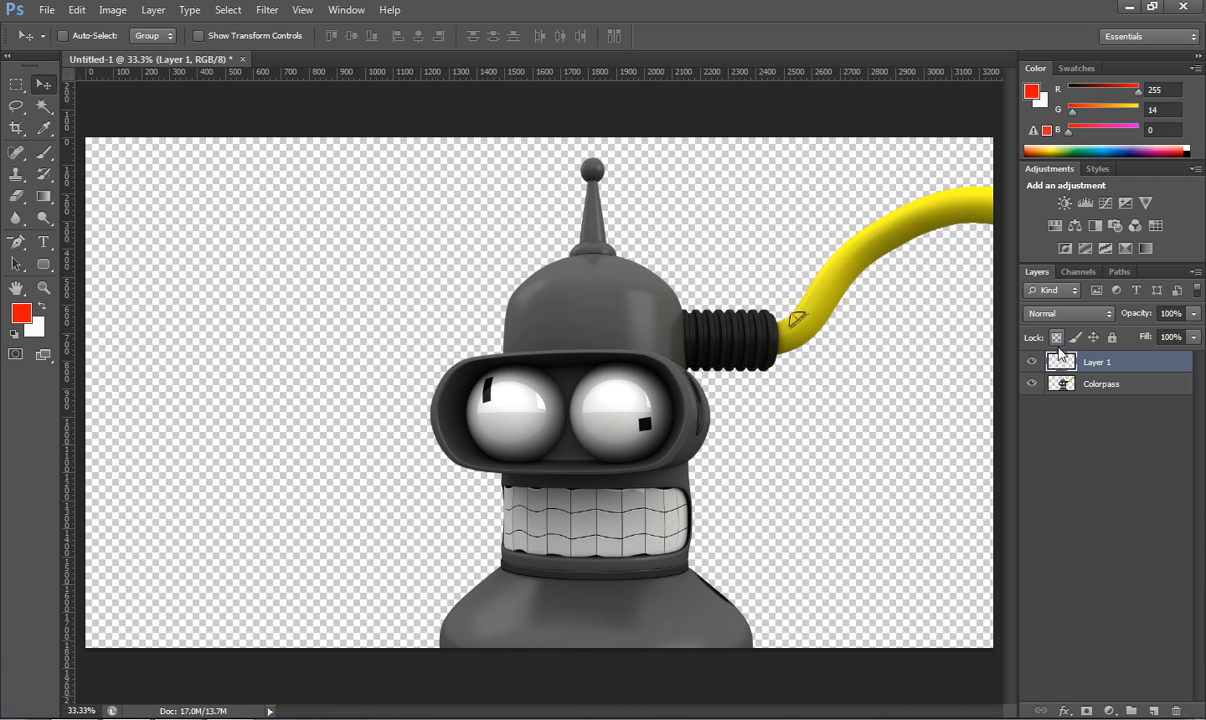
pyautogui.moveTo(1062, 362); pyautogui.dragTo(1066, 411)
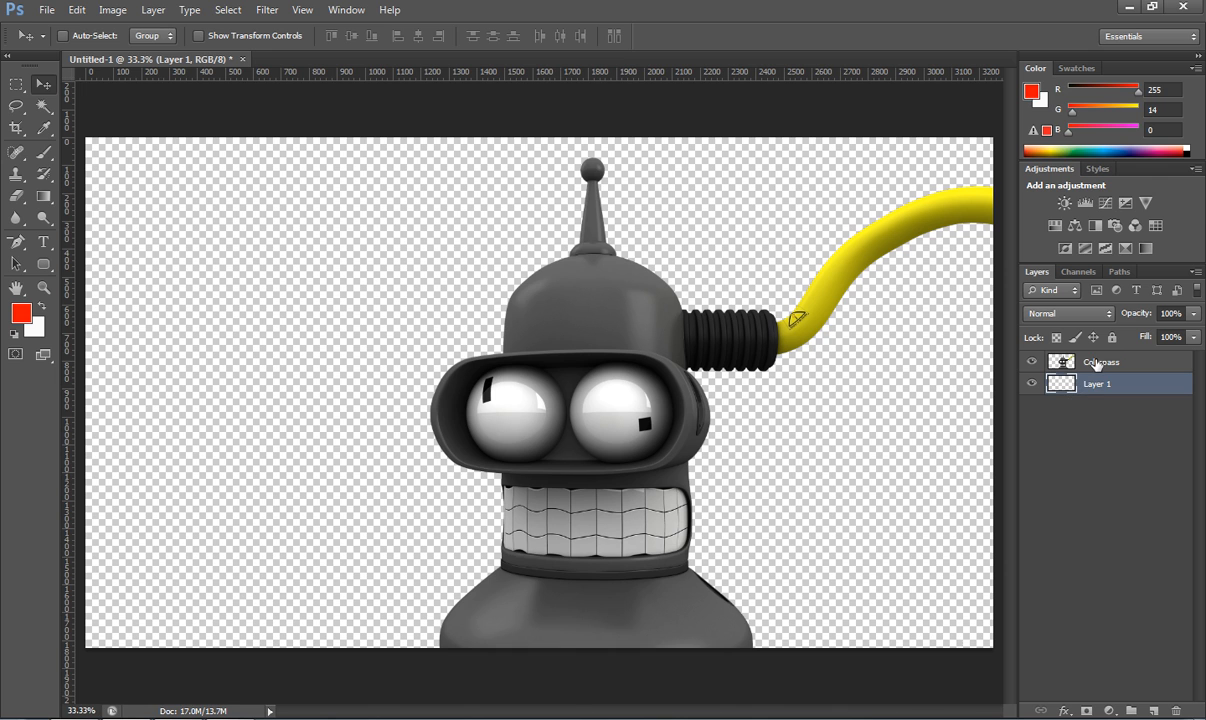
pyautogui.doubleClick(1095, 384)
pyautogui.write('Backroun')
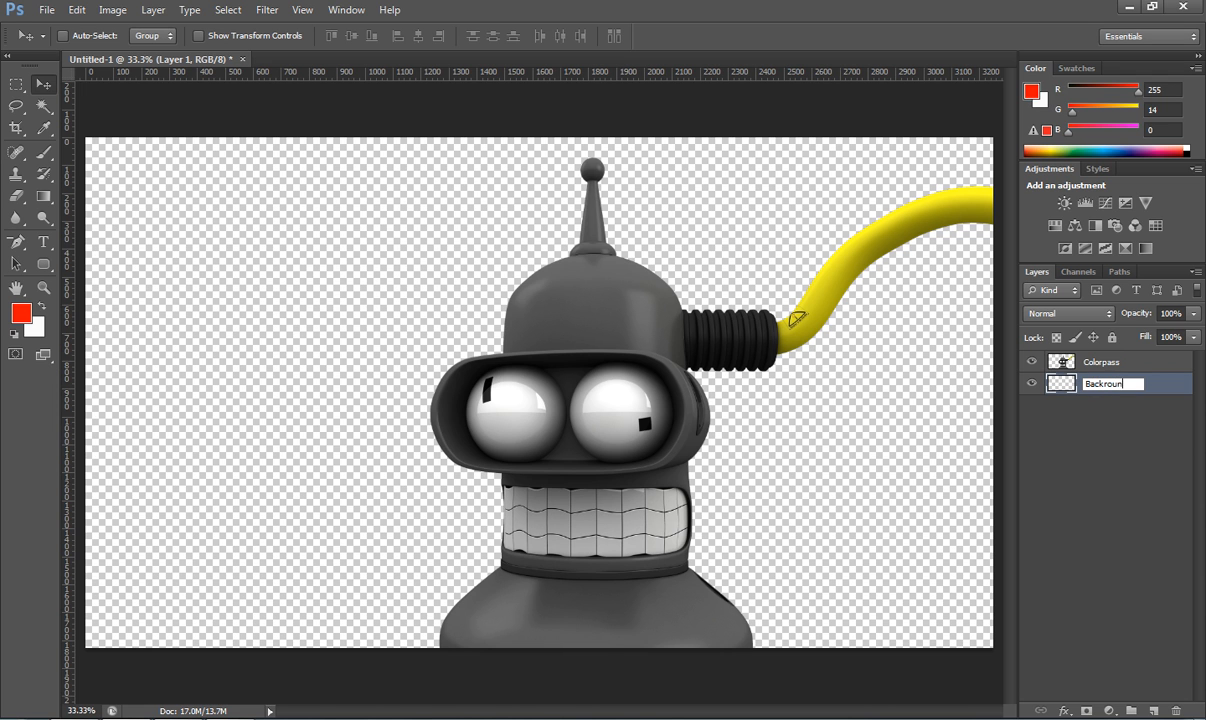
pyautogui.write('d')
pyautogui.press('Return')
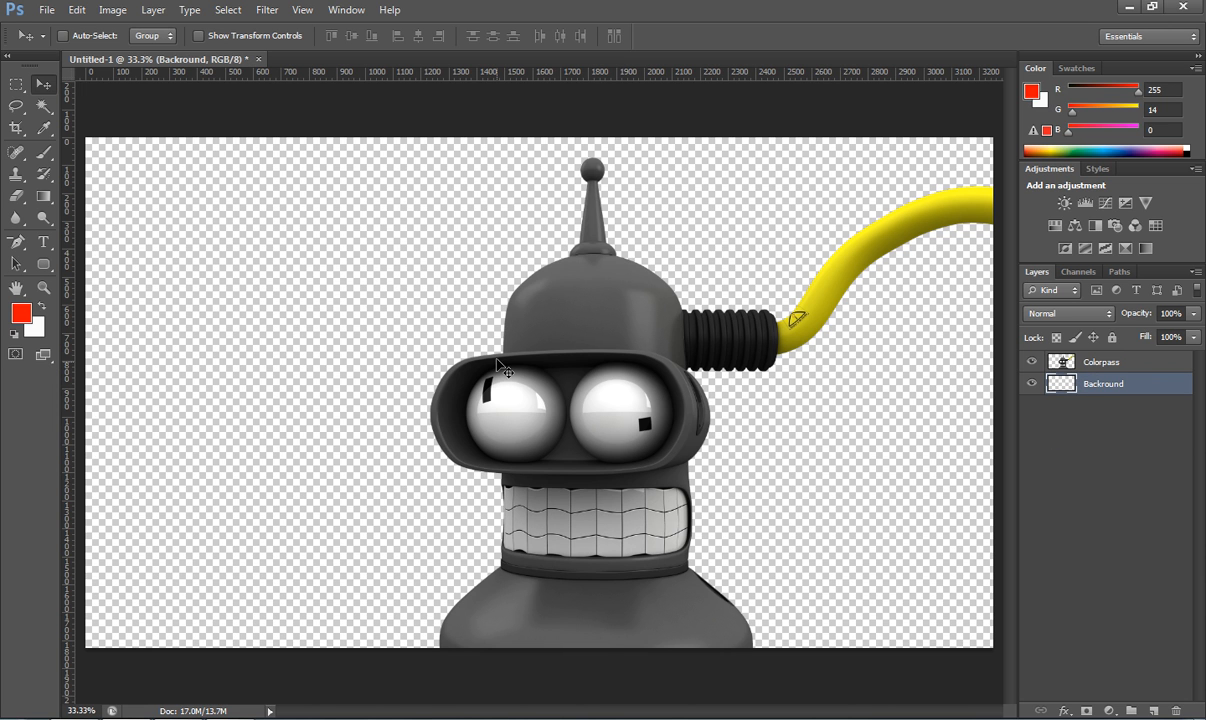
# Step: Fill the Backround layer with a dark gray color in Normal mode at 100% opacity
pyautogui.click(77, 10)
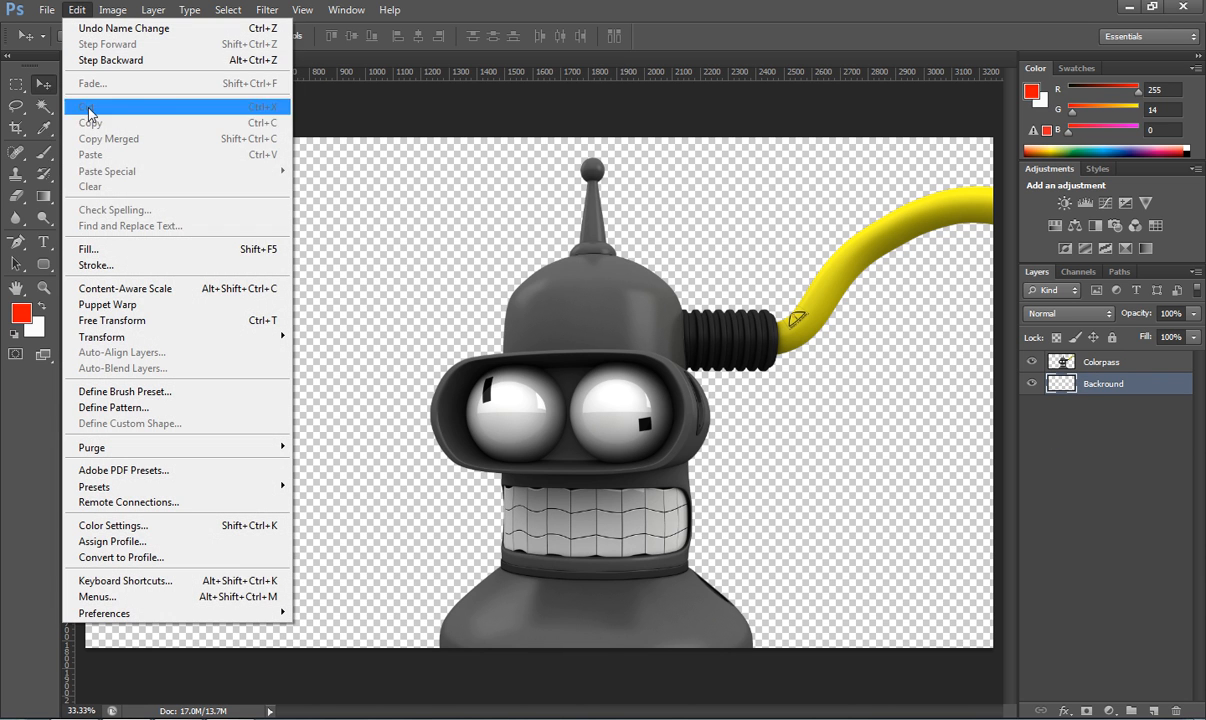
pyautogui.click(89, 245)
pyautogui.click(668, 196)
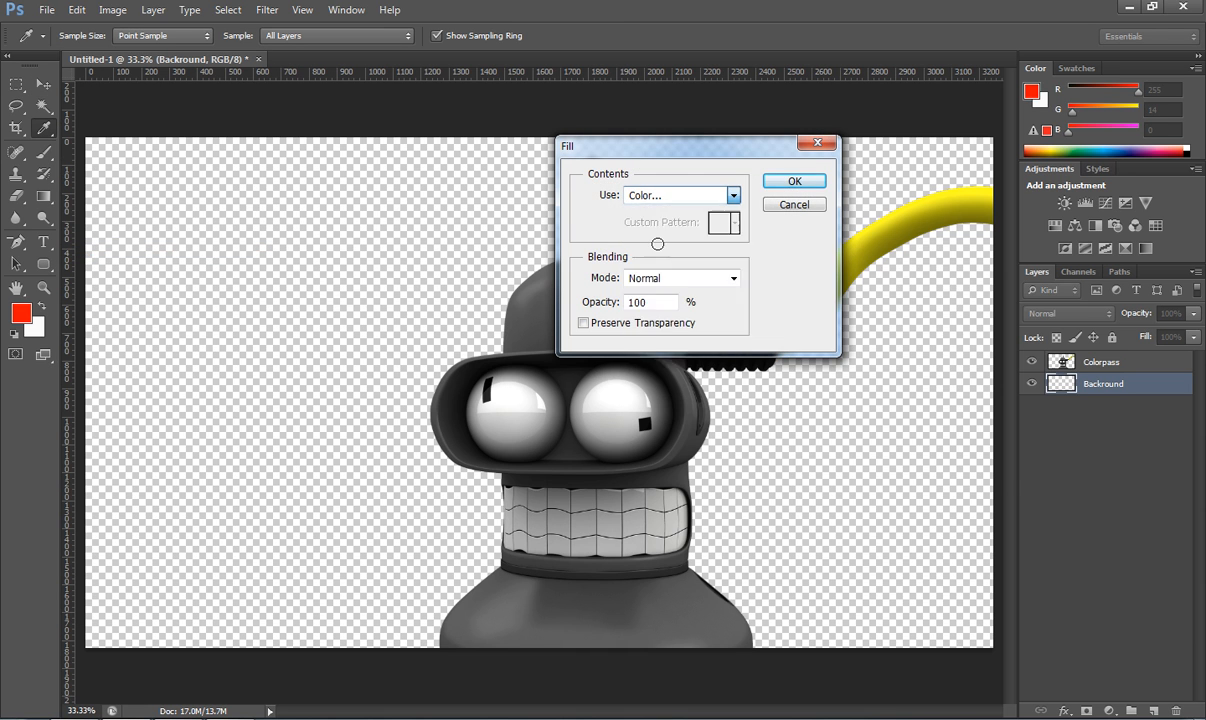
pyautogui.click(625, 237)
pyautogui.moveTo(621, 389); pyautogui.dragTo(590, 369)
pyautogui.click(1015, 207)
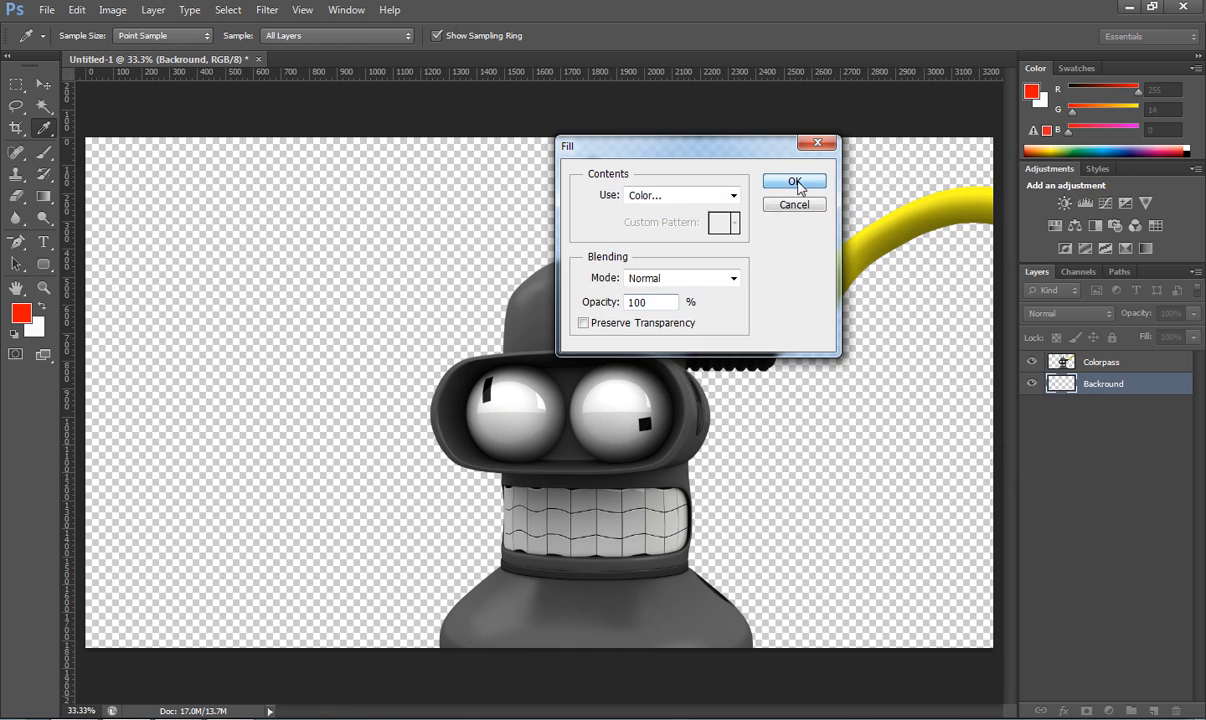
pyautogui.click(788, 184)
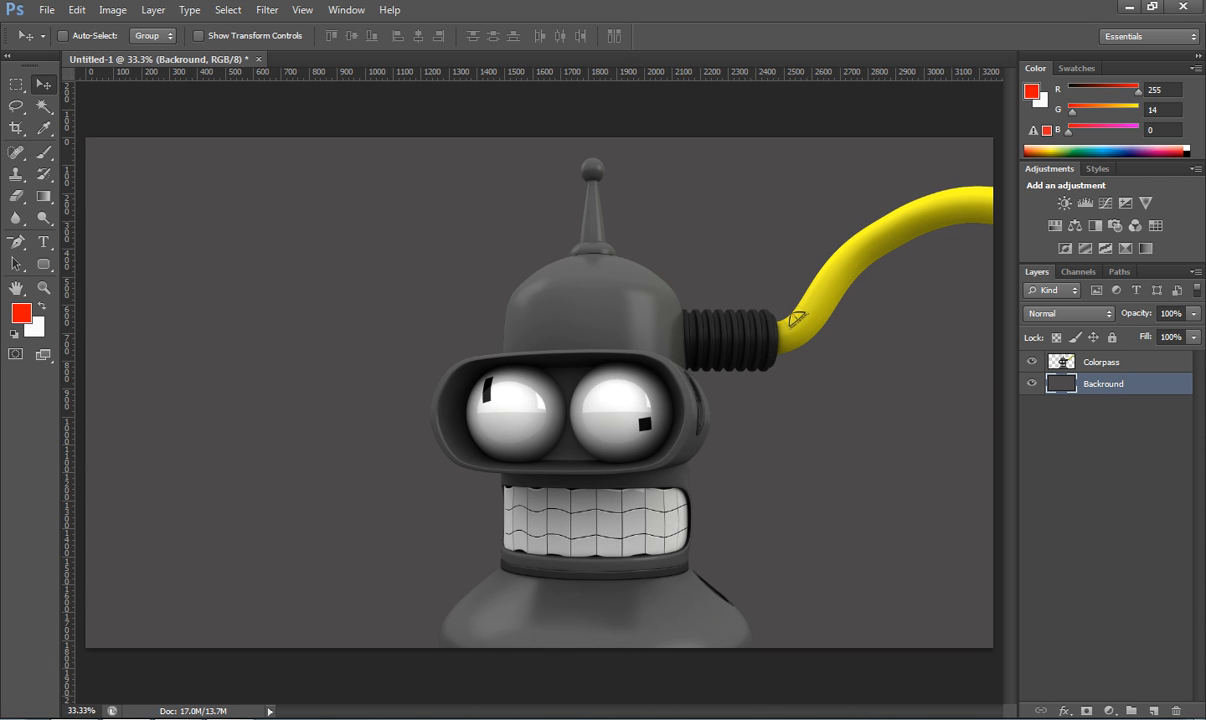
# Step: Open the ColorPass.diffuse render from the Master color Pass folder and load its Alpha 1 channel as a selection
pyautogui.moveTo(1205, 150); pyautogui.dragTo(519, 130)
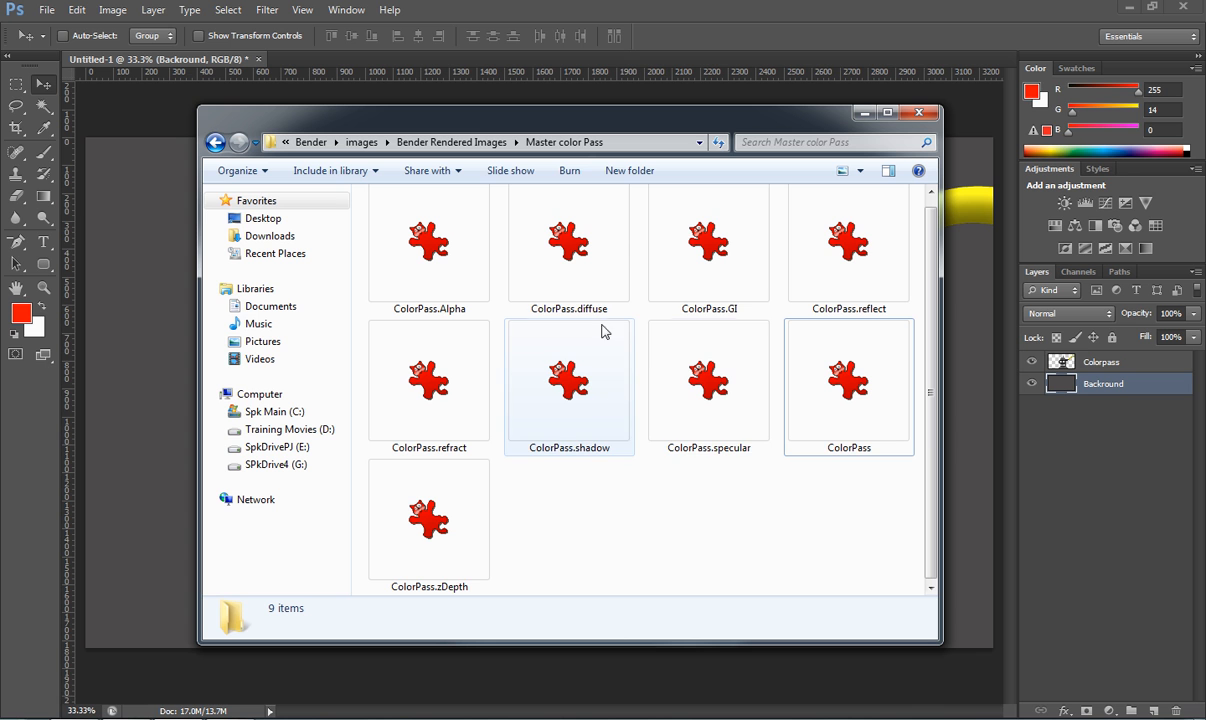
pyautogui.moveTo(624, 128); pyautogui.dragTo(1205, 175)
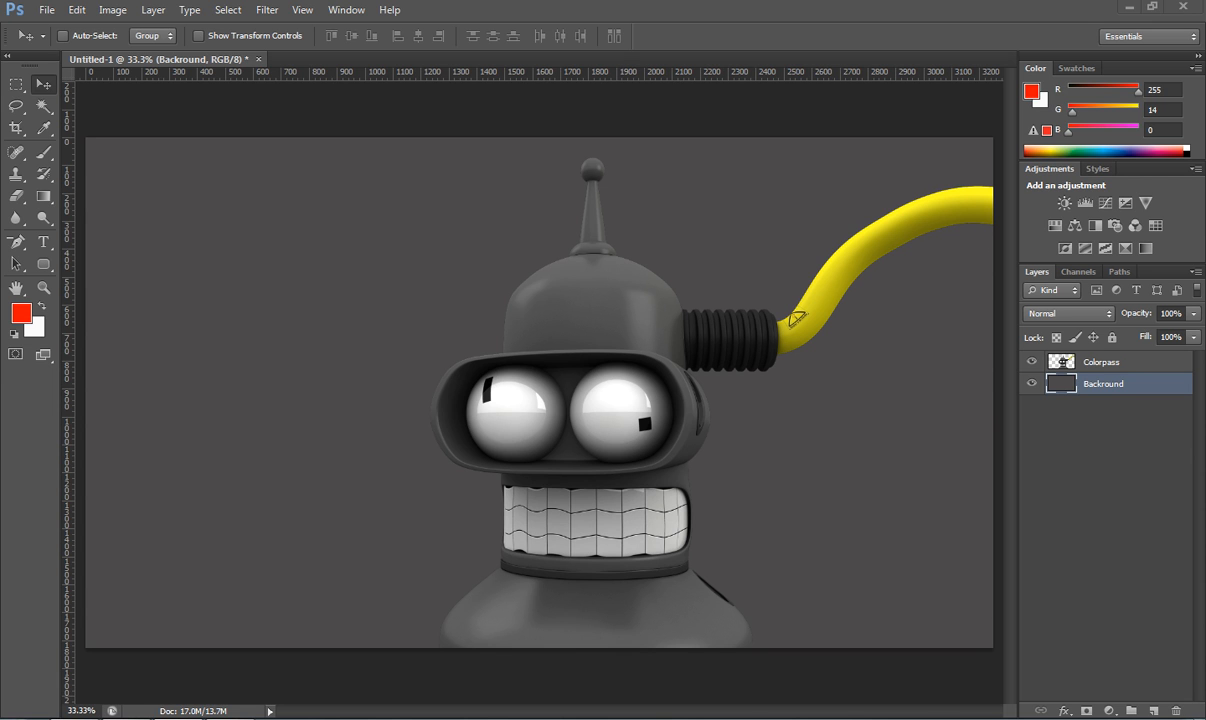
pyautogui.doubleClick(1062, 362)
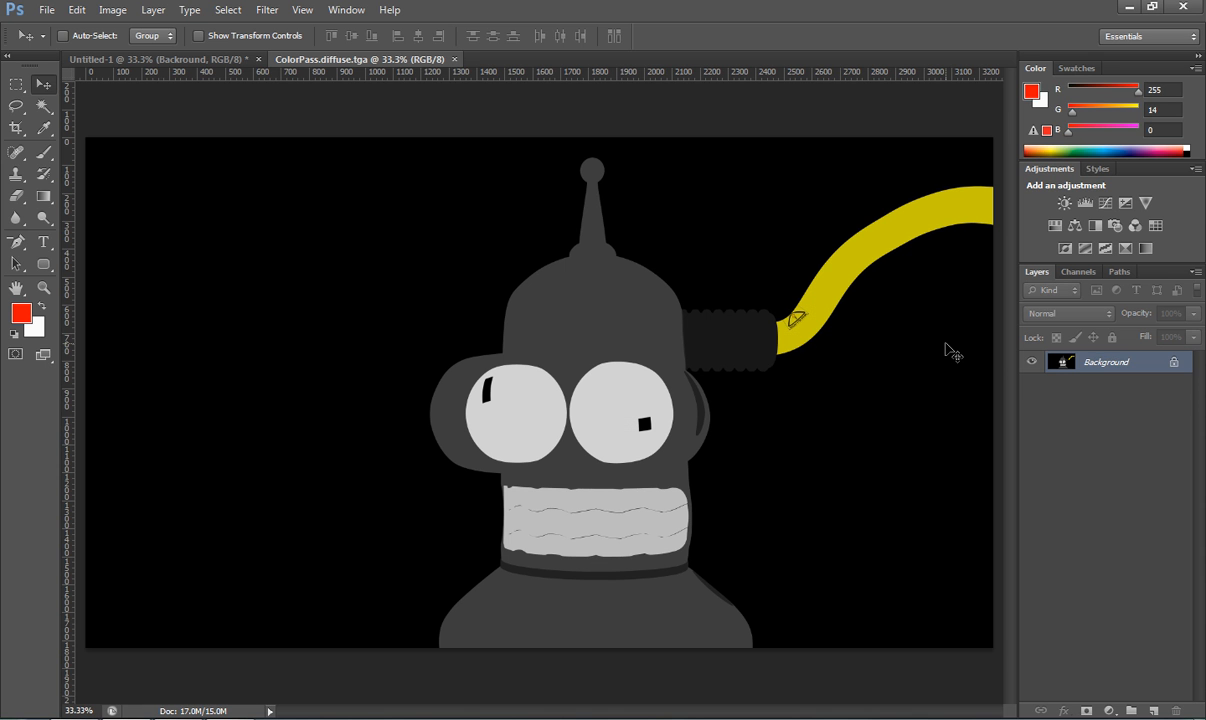
pyautogui.click(1078, 272)
pyautogui.keyDown('ctrl'); pyautogui.click(1083, 369); pyautogui.keyUp('ctrl')
# Step: Copy the selected diffuse character into the Untitled-1 document and close ColorPass.diffuse.tga
pyautogui.moveTo(414, 59); pyautogui.dragTo(495, 105)
pyautogui.moveTo(808, 305); pyautogui.dragTo(288, 332)
pyautogui.moveTo(1073, 101); pyautogui.dragTo(717, 203)
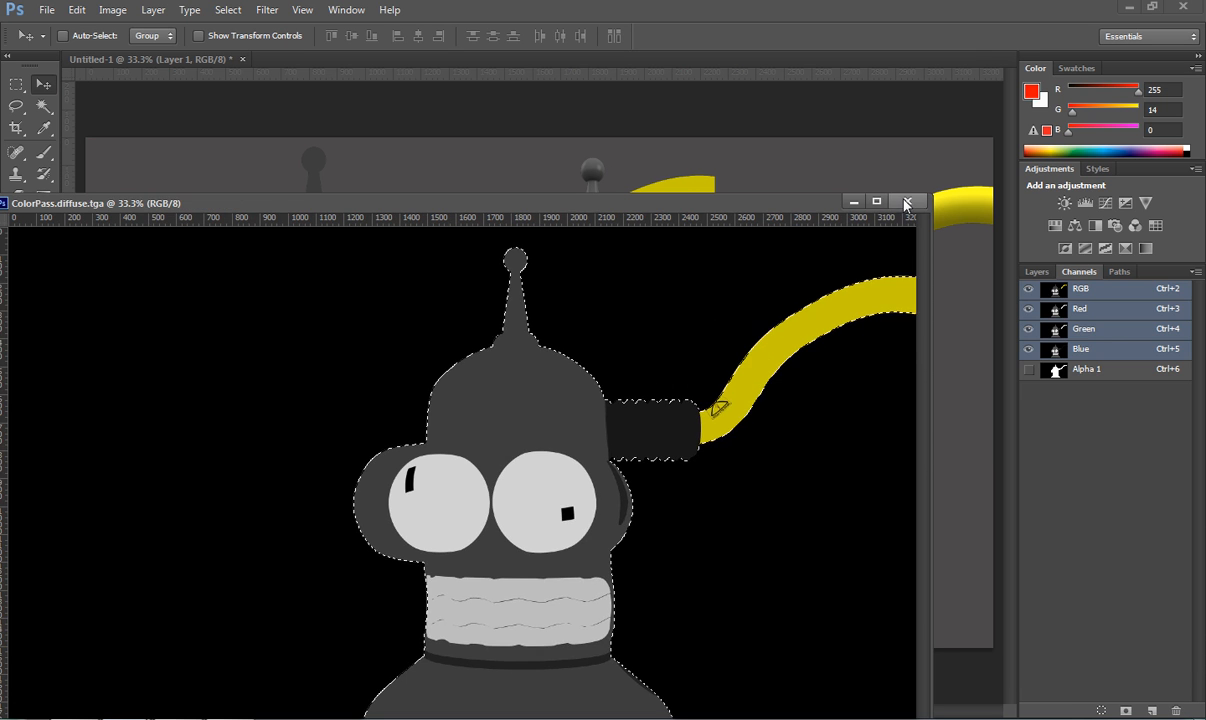
pyautogui.click(905, 204)
# Step: Align the diffuse copy exactly with the character in the Colorpass layer and hide the Colorpass layer
pyautogui.moveTo(334, 396); pyautogui.dragTo(610, 418)
pyautogui.click(1036, 272)
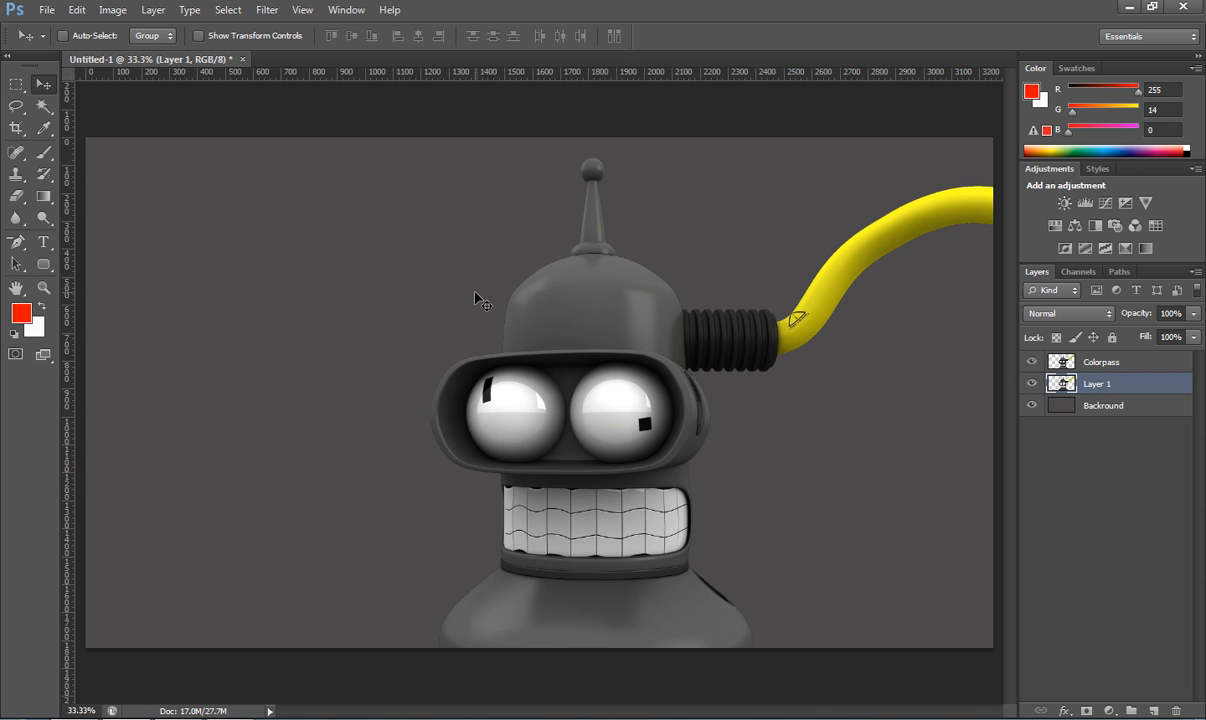
pyautogui.click(1031, 361)
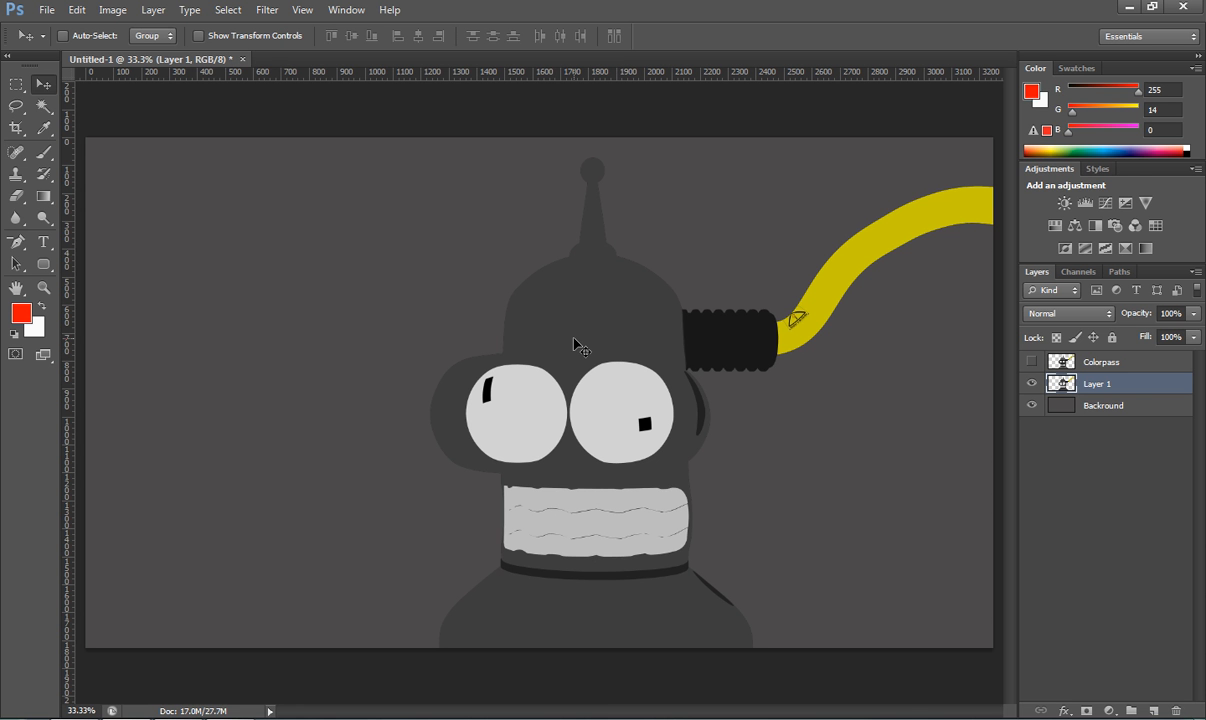
pyautogui.click(267, 10)
pyautogui.click(281, 77)
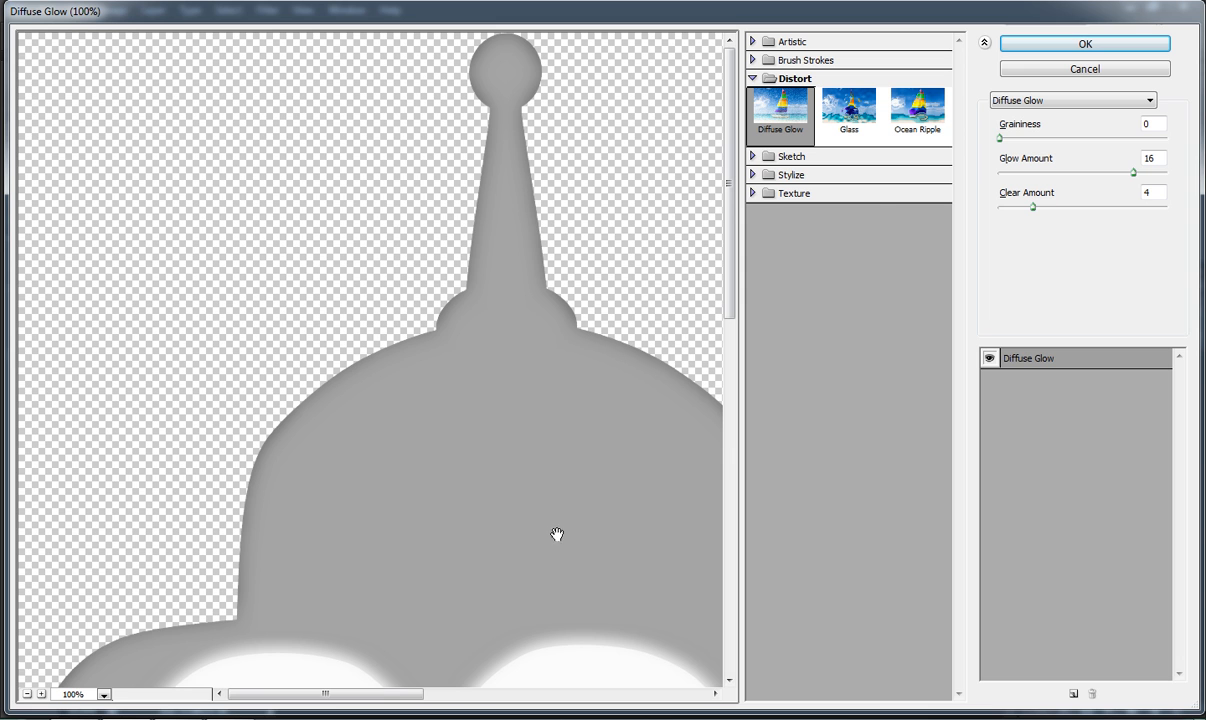
pyautogui.moveTo(326, 694); pyautogui.dragTo(368, 694)
pyautogui.moveTo(409, 629); pyautogui.dragTo(506, 431)
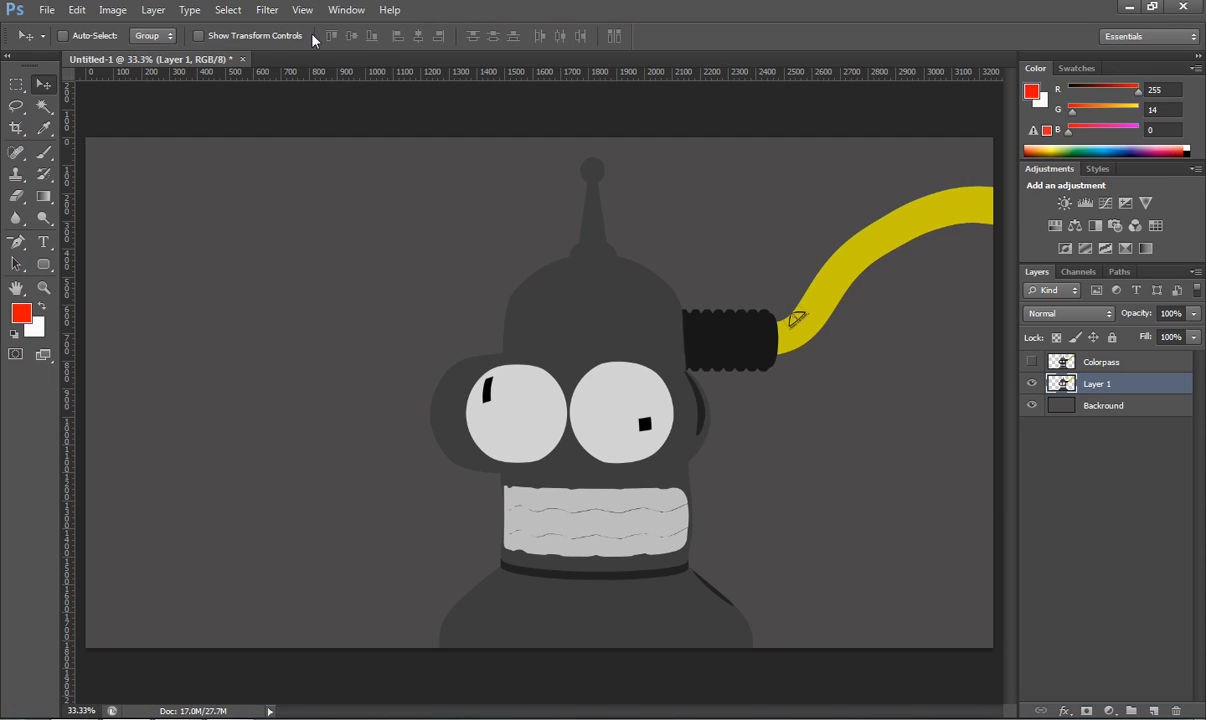
# Step: Open the Filter Gallery for the diffuse layer, Layer 1, and preview the Accented Edges filter
pyautogui.click(302, 10)
pyautogui.moveTo(268, 12)
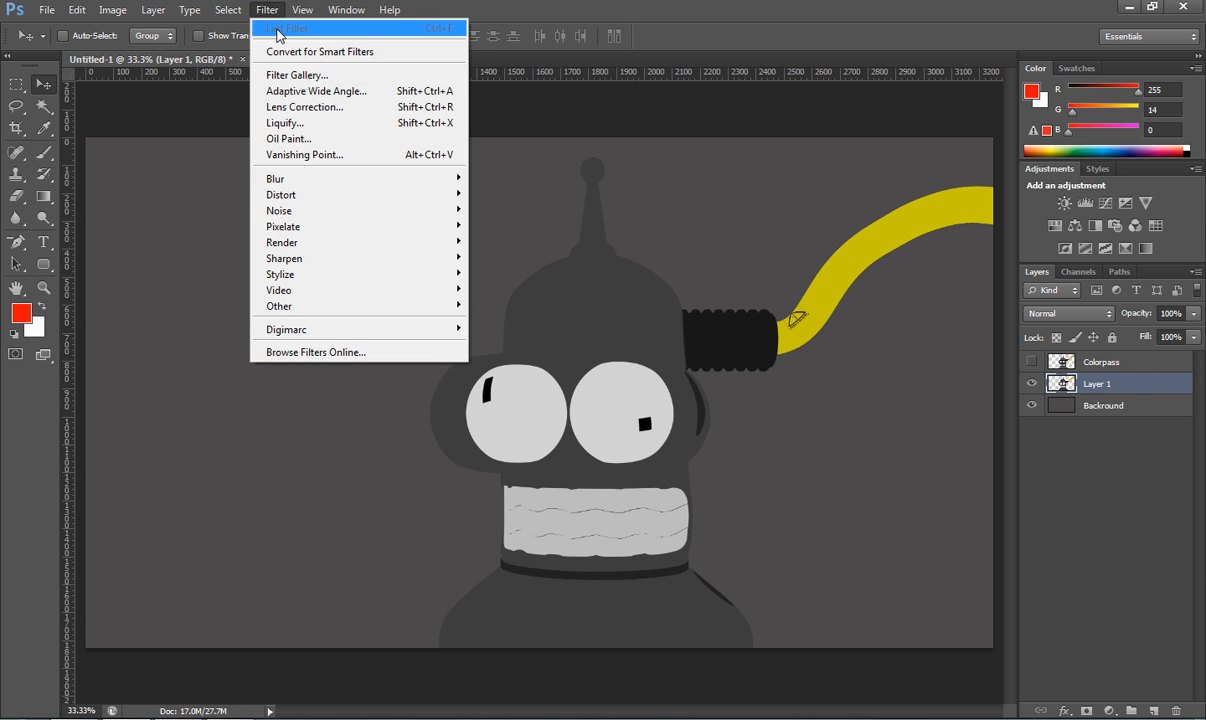
pyautogui.click(296, 75)
pyautogui.click(1070, 100)
pyautogui.scroll(4, 1050, 200)
pyautogui.click(1040, 116)
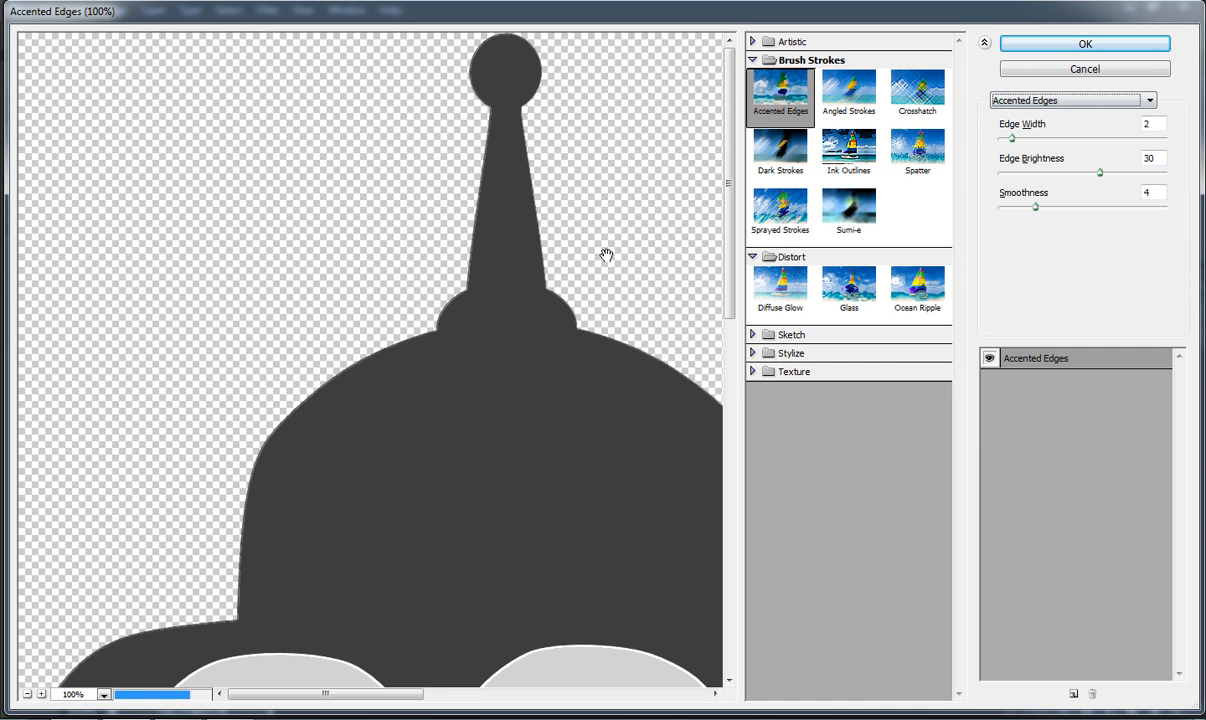
# Step: Preview the Filter Gallery effects up to Bas Relief and Chrome on the character
pyautogui.press('Down')
pyautogui.press('Down')
pyautogui.scroll(-5, 685, 249)
pyautogui.click(1025, 101)
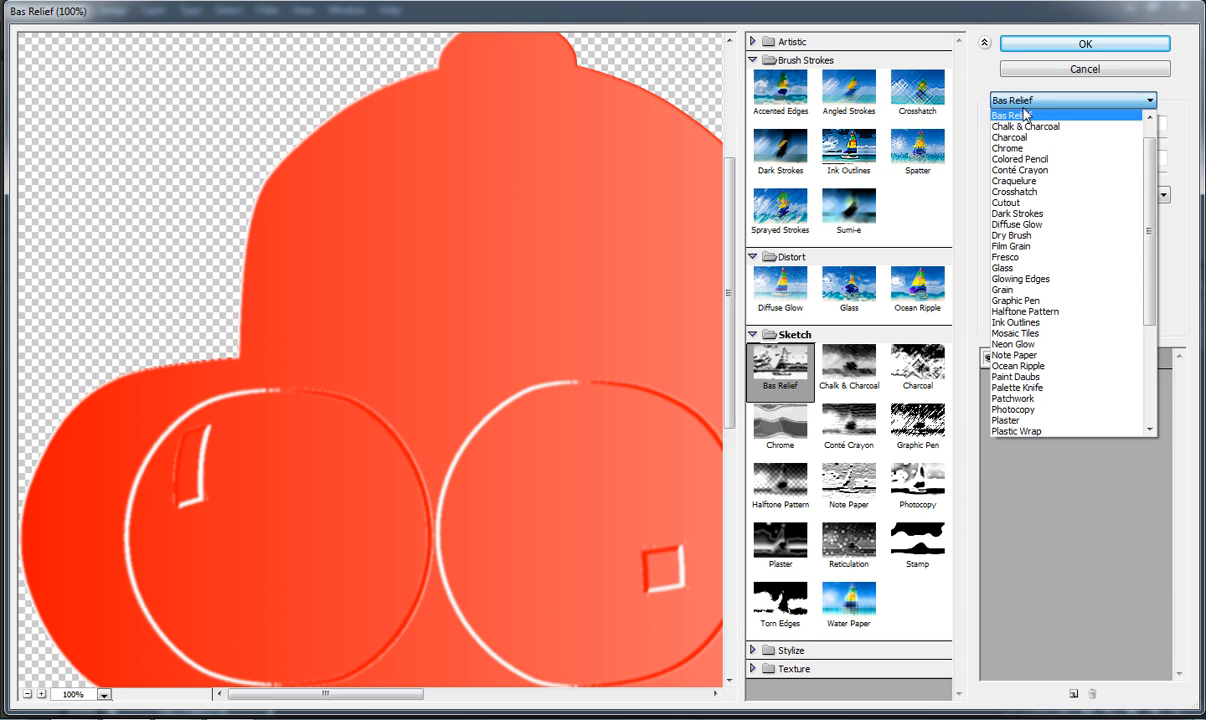
pyautogui.click(1030, 118)
pyautogui.press('Down')
pyautogui.press('Down')
pyautogui.press('Down')
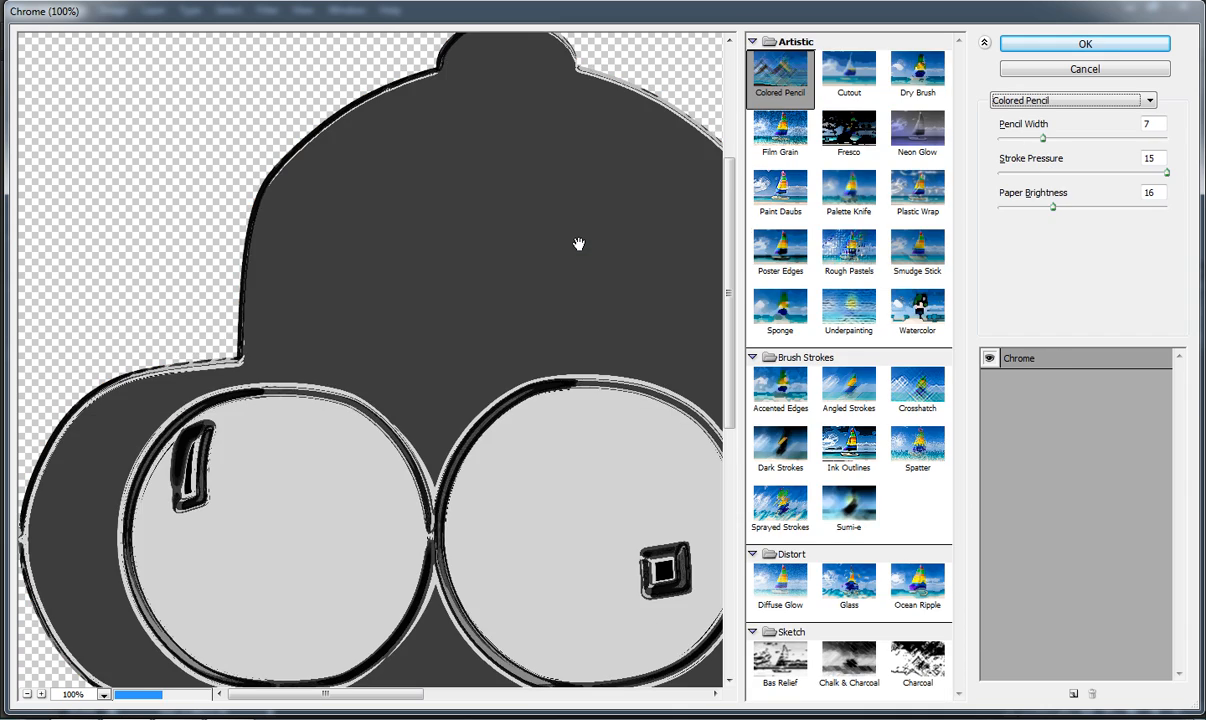
# Step: Try the Diffuse Glow filter on the character with a Clear Amount of 3
pyautogui.press('Down')
pyautogui.press('Down')
pyautogui.press('Down')
pyautogui.press('Down')
pyautogui.press('Down')
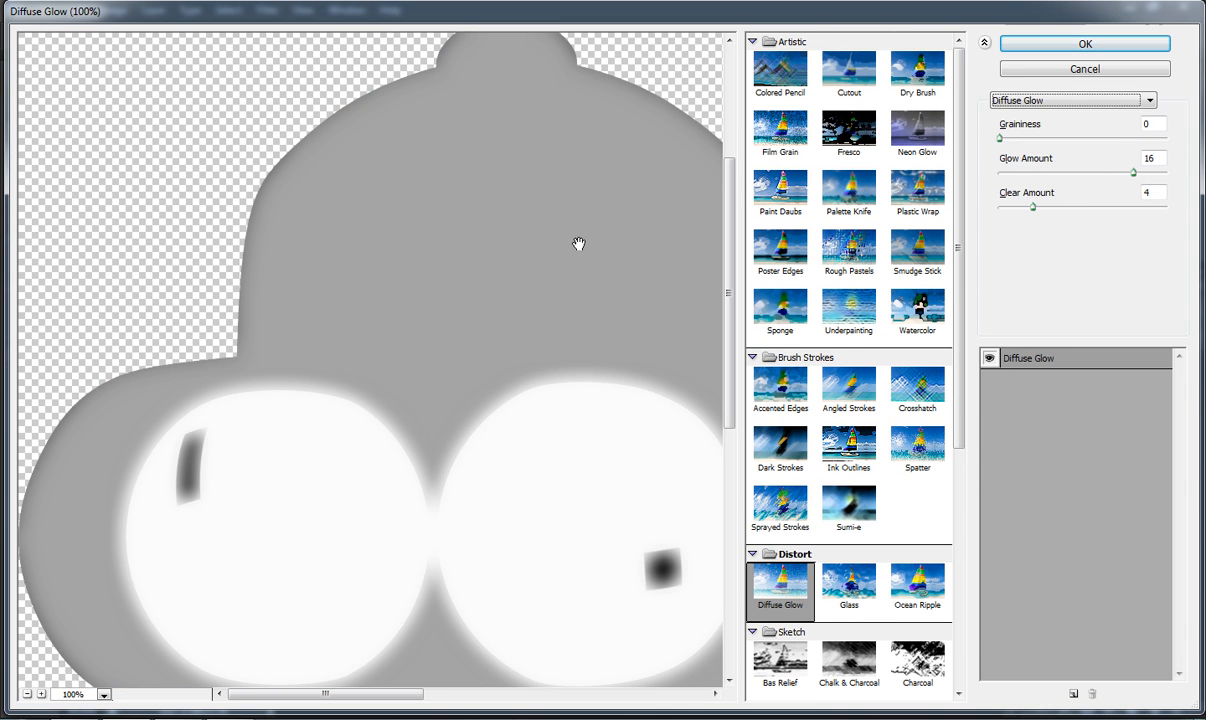
pyautogui.click(1008, 208)
pyautogui.moveTo(1009, 211); pyautogui.dragTo(1019, 211)
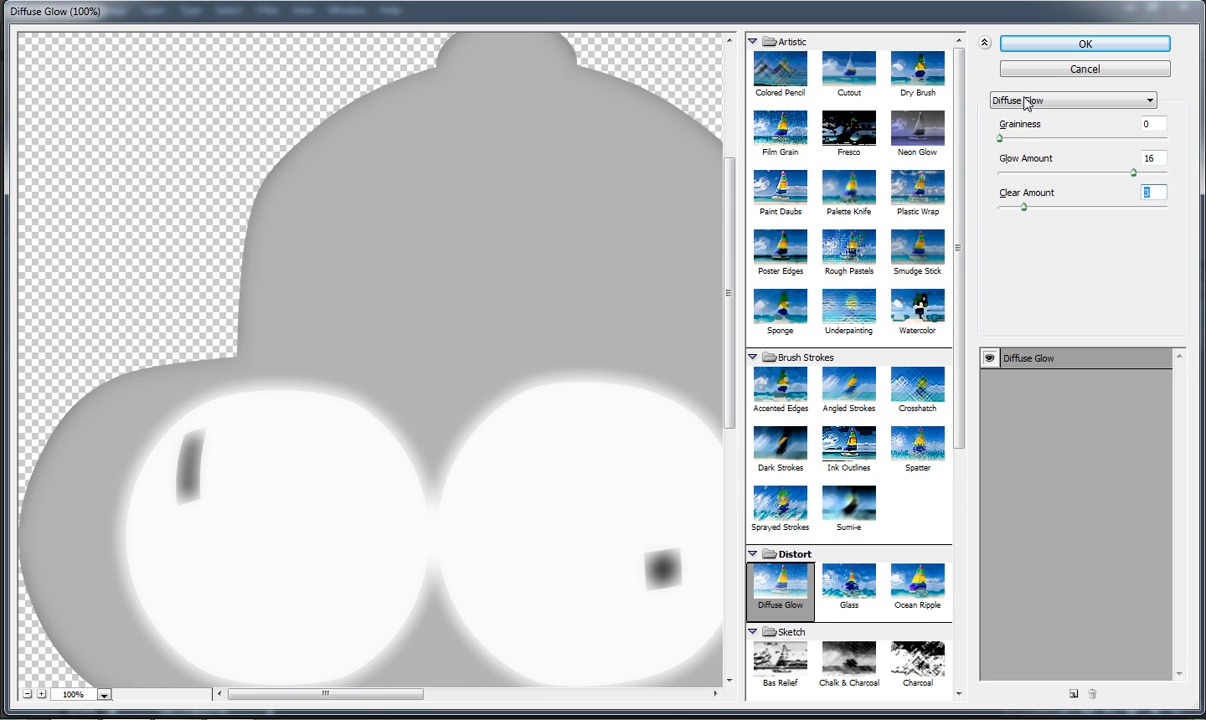
# Step: Apply the Neon Glow filter to Layer 1 with a Glow Brightness of 25
pyautogui.click(1026, 102)
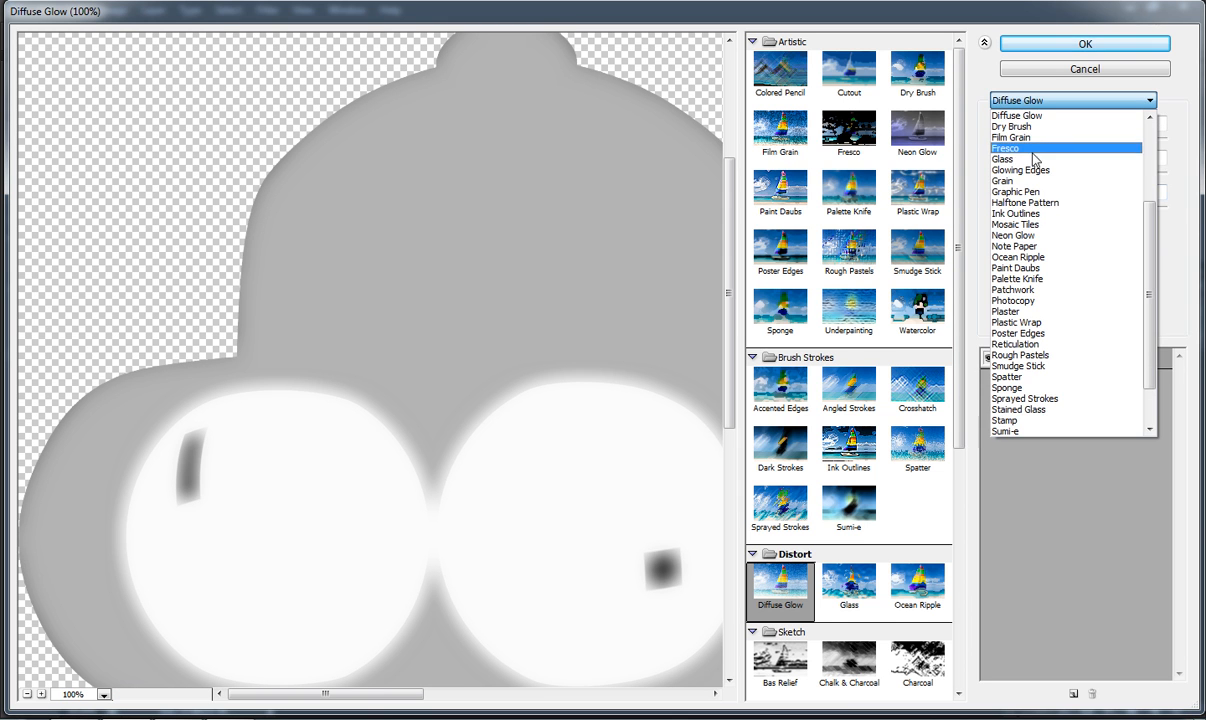
pyautogui.click(1039, 236)
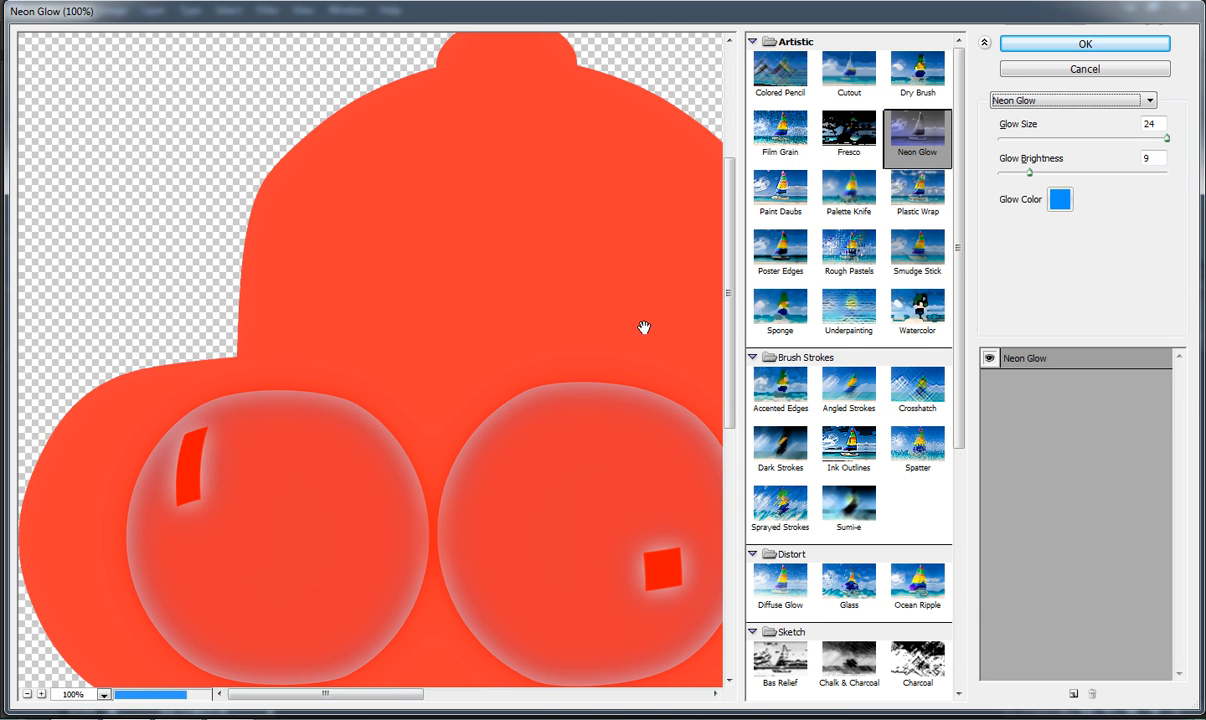
pyautogui.moveTo(293, 704); pyautogui.dragTo(365, 698)
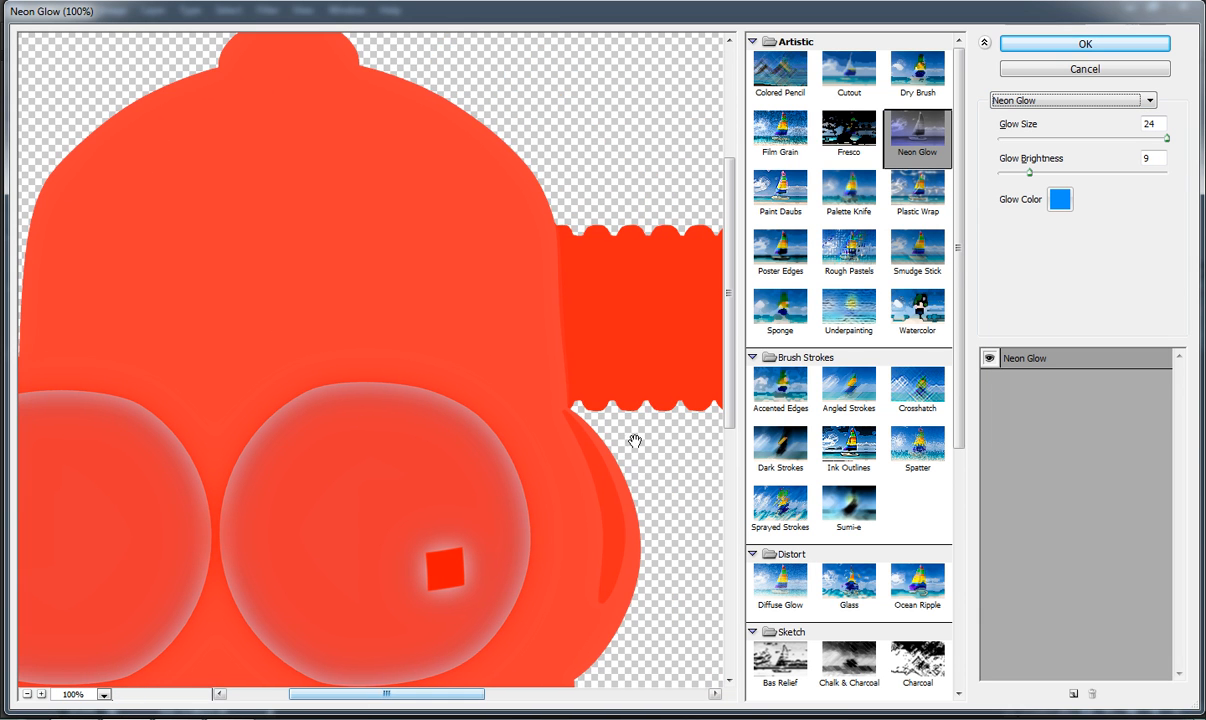
pyautogui.moveTo(728, 232); pyautogui.dragTo(727, 440)
pyautogui.moveTo(1028, 178); pyautogui.dragTo(1082, 178)
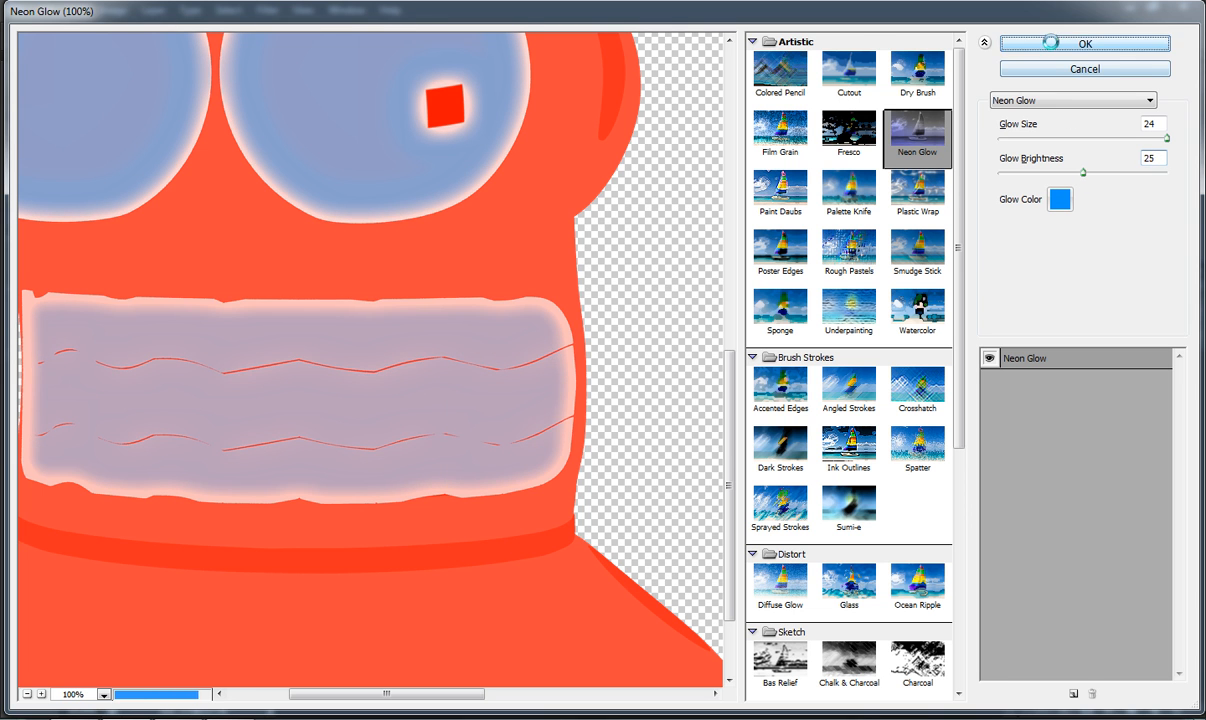
pyautogui.click(1010, 44)
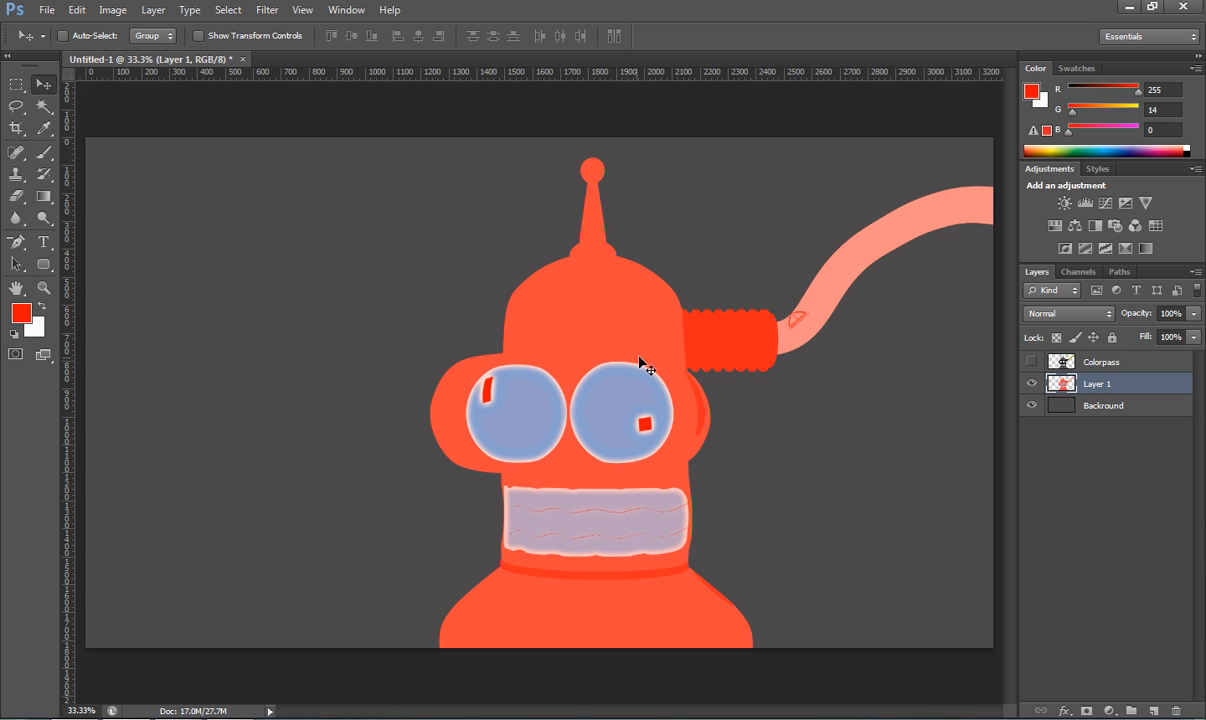
# Step: Show the Colorpass layer and move Layer 1 above it in the layer stack
pyautogui.click(1032, 362)
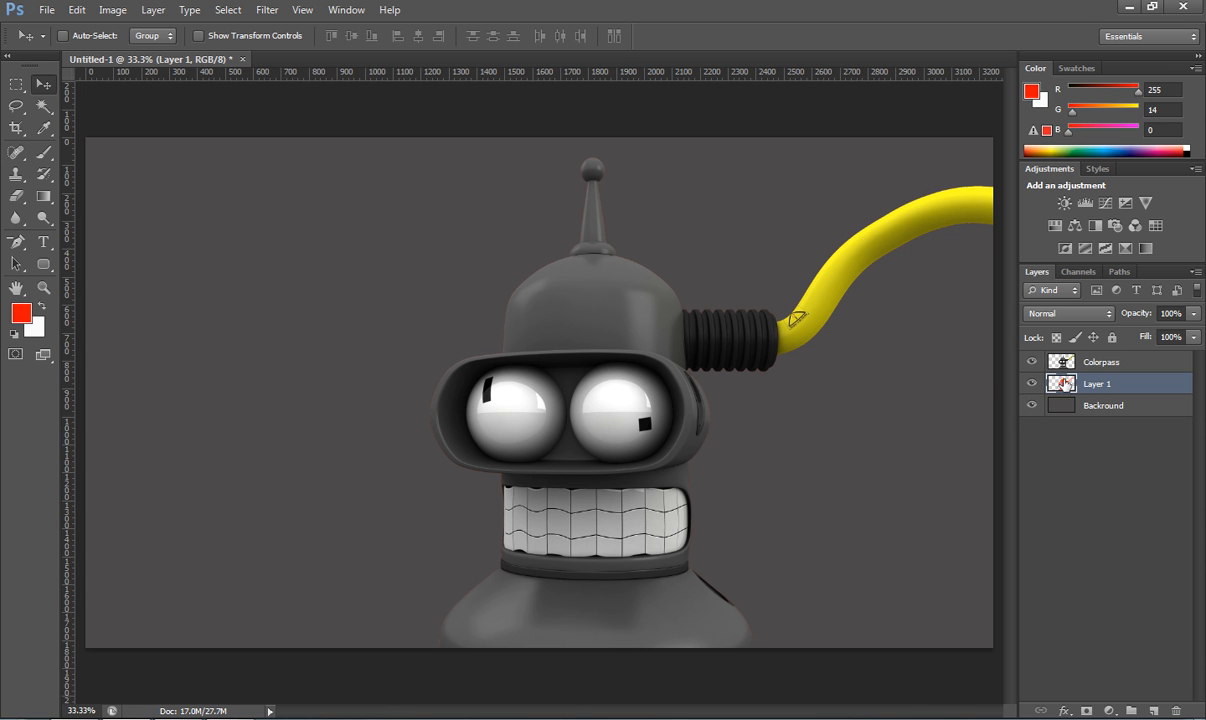
pyautogui.moveTo(1065, 385); pyautogui.dragTo(1065, 365)
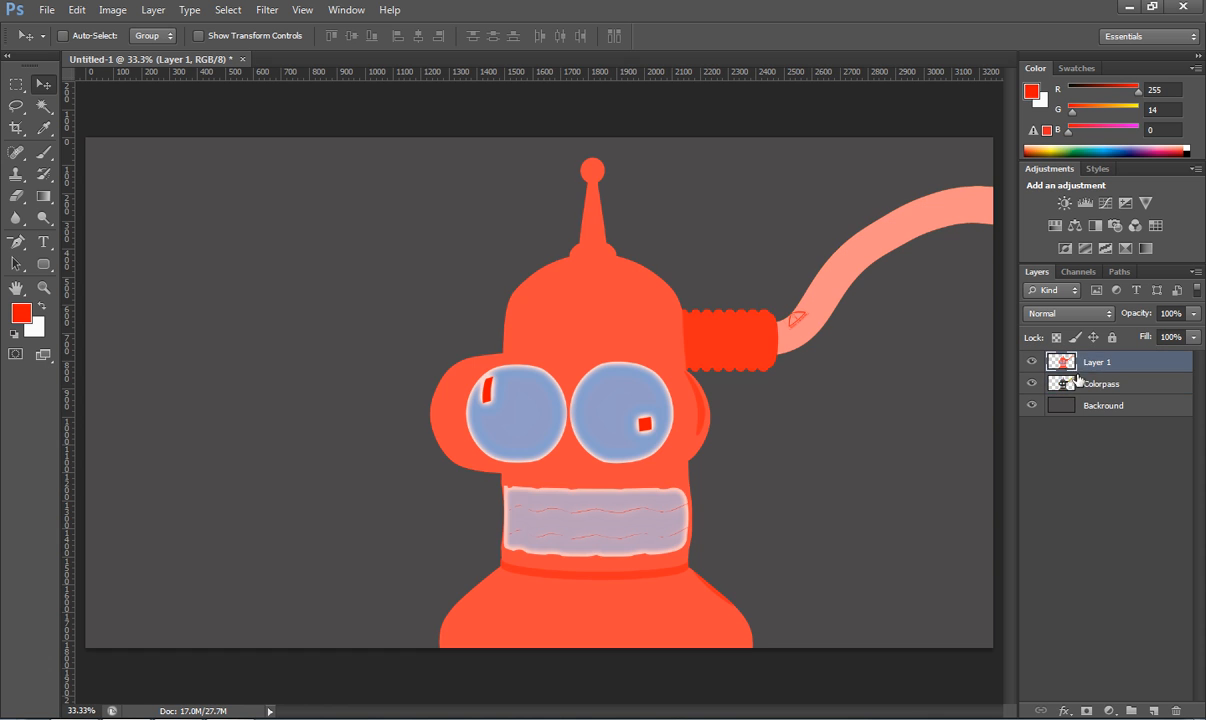
# Step: Rename Layer 1 as NeonGlow
pyautogui.doubleClick(1092, 364)
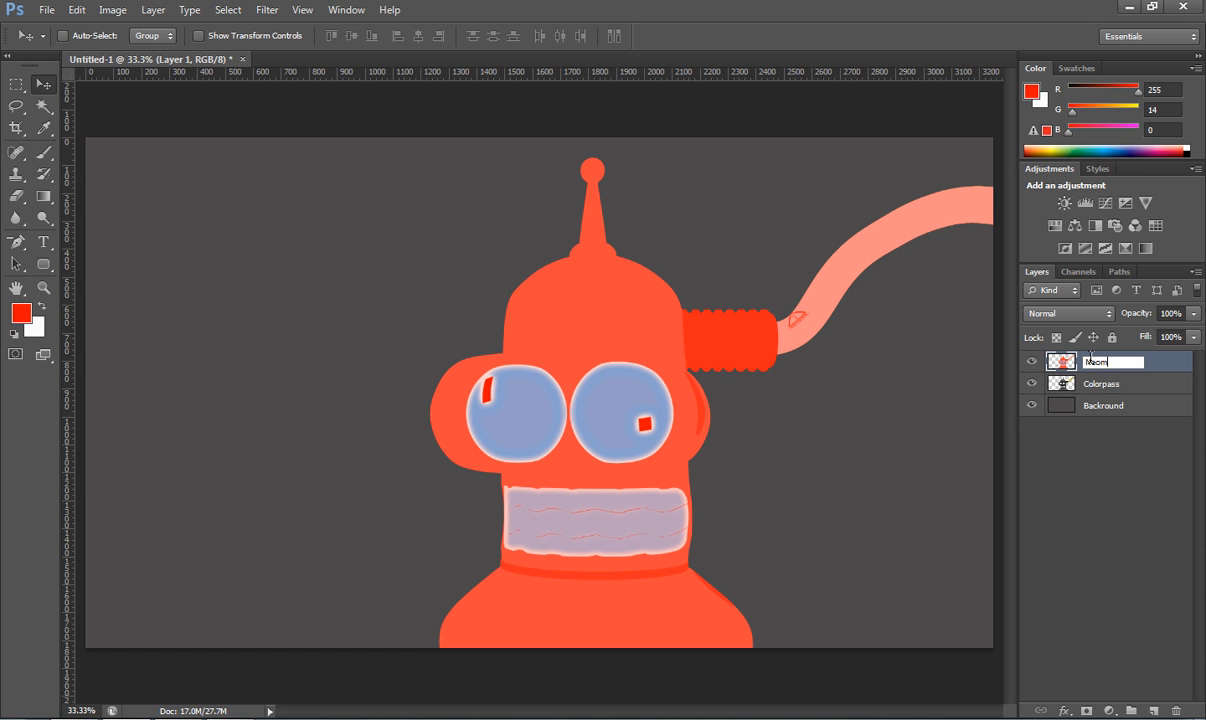
pyautogui.write('NeonGlow')
pyautogui.press('Return')
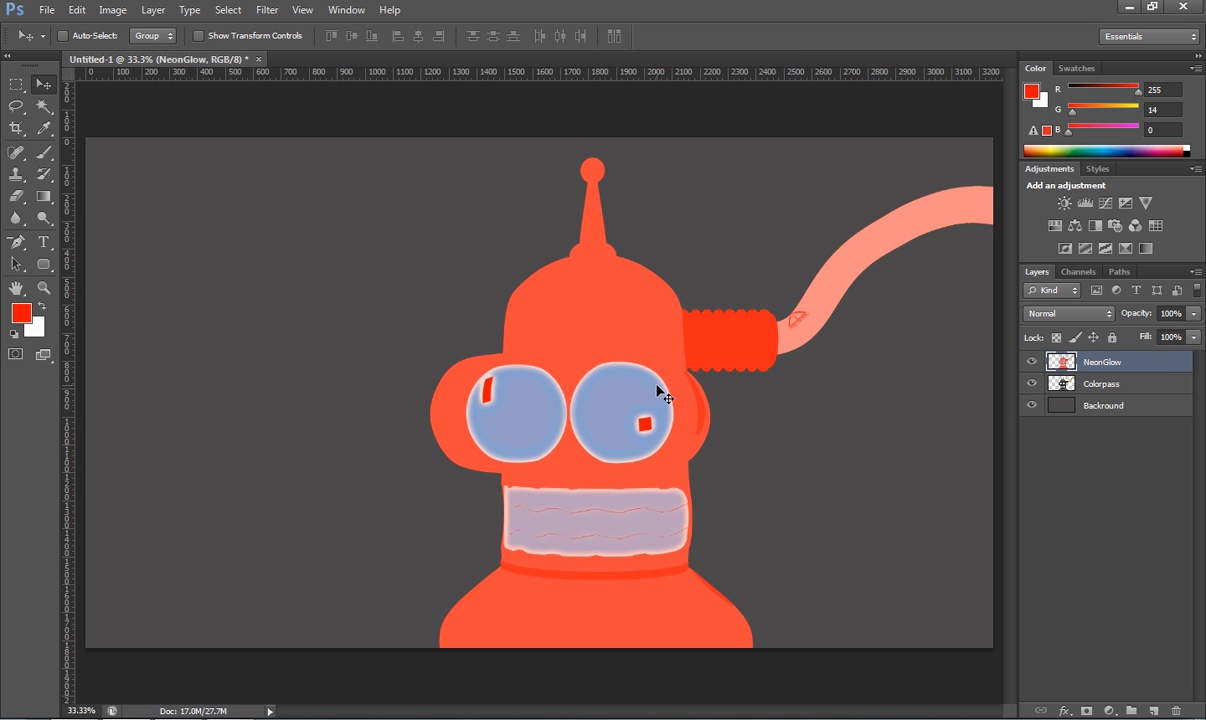
# Step: Try blend modes such as Darken, Multiply, Color Burn and Lighten on the NeonGlow layer
pyautogui.click(1058, 316)
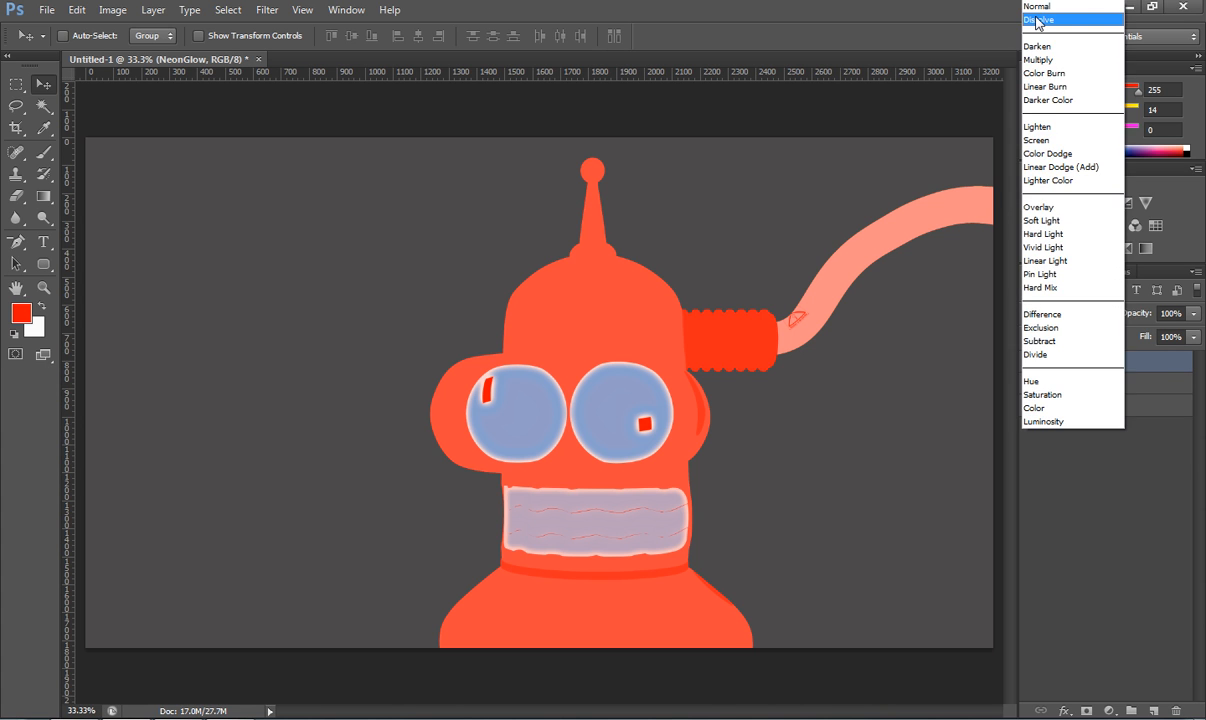
pyautogui.click(970, 32)
pyautogui.press('Down')
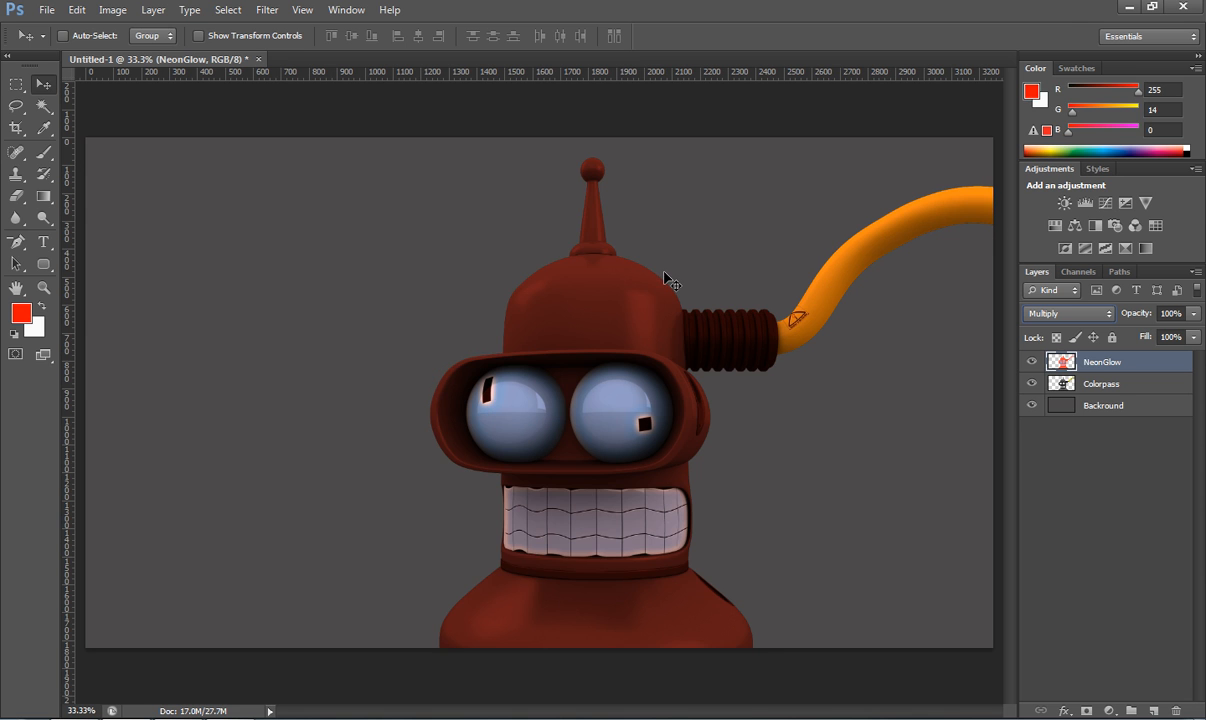
pyautogui.press('Up')
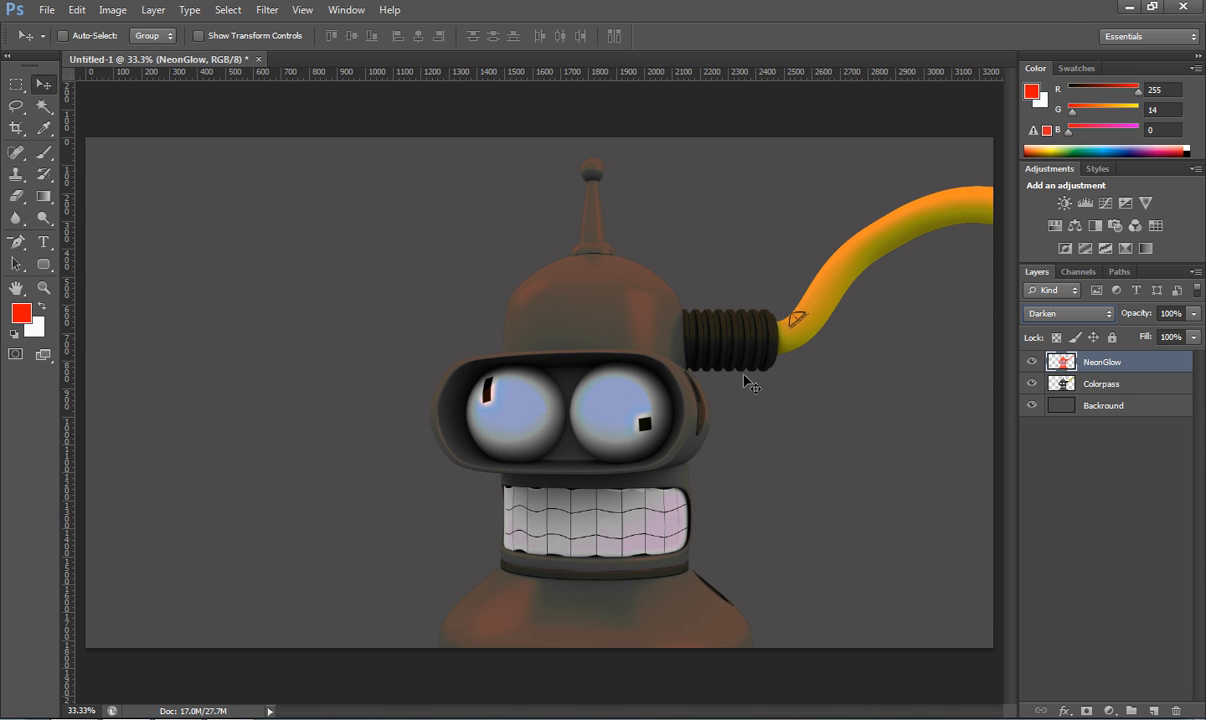
pyautogui.press('Down')
pyautogui.press('Down')
pyautogui.press('Down')
pyautogui.press('Up')
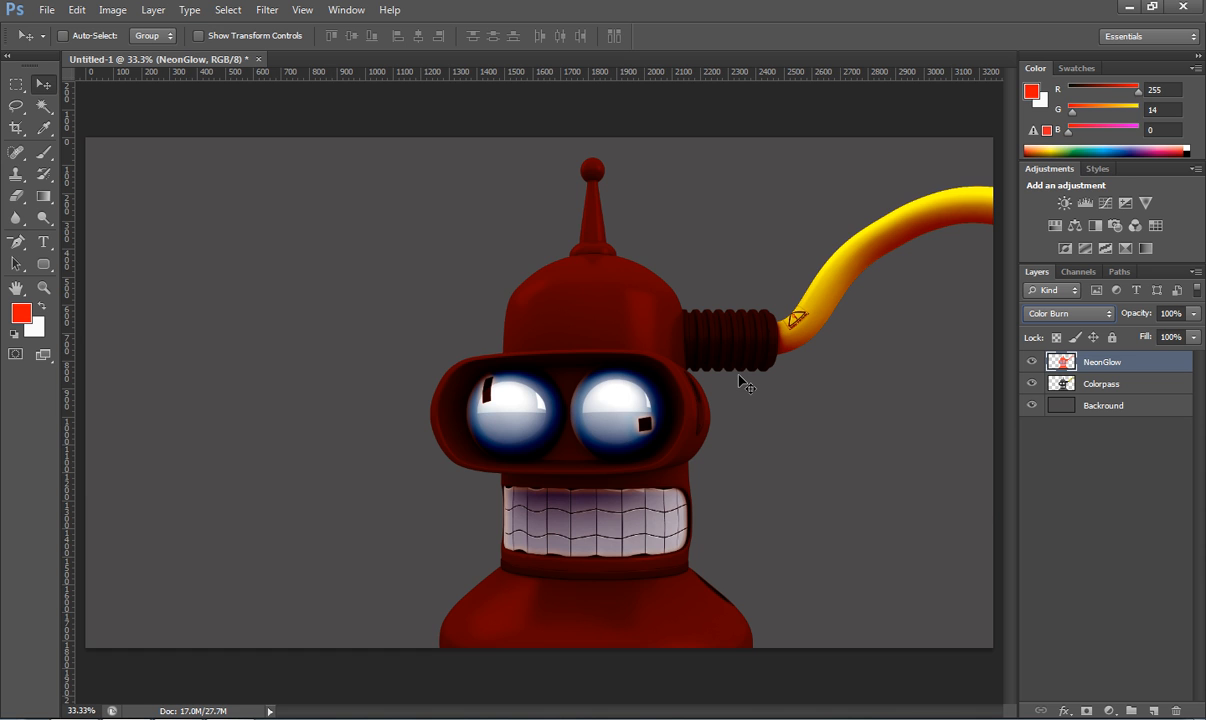
pyautogui.press('Up')
pyautogui.press('Down')
pyautogui.press('Down')
pyautogui.press('Down')
pyautogui.press('Down')
pyautogui.press('Down')
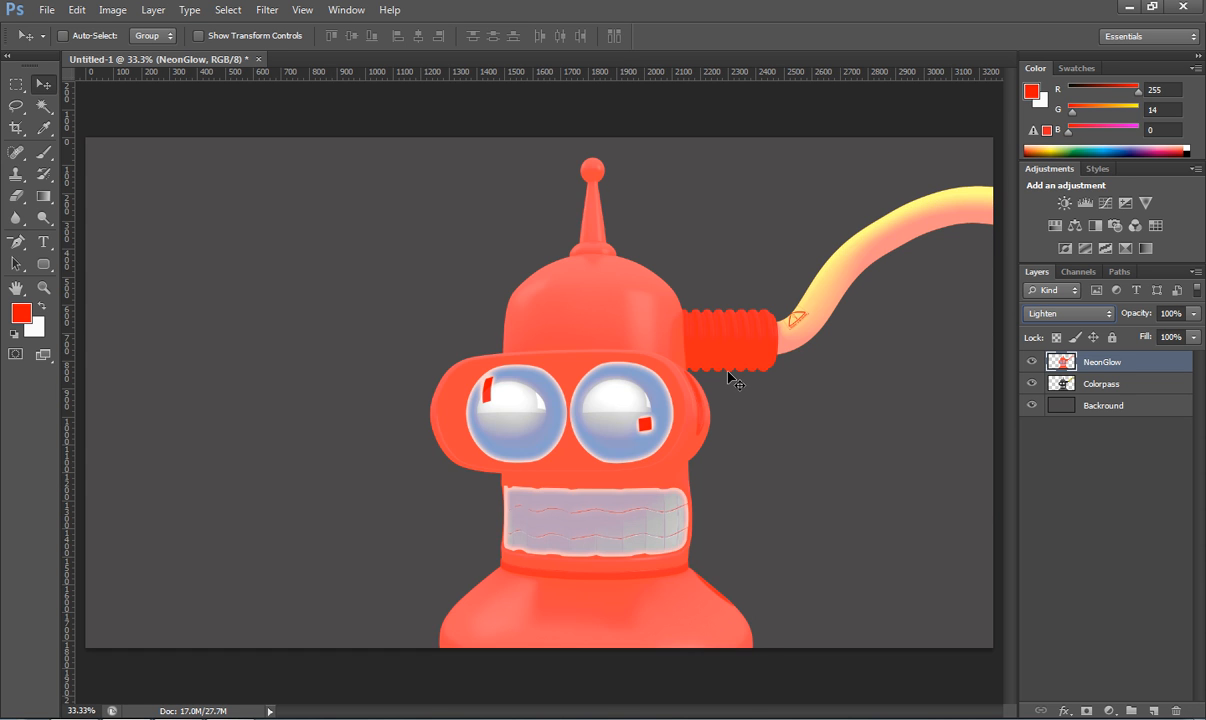
# Step: Set the NeonGlow layer's blend mode to Hard Light after comparing it with Linear Dodge (Add) and Soft Light
pyautogui.press('Down')
pyautogui.press('Down')
pyautogui.press('Down')
pyautogui.press('Down')
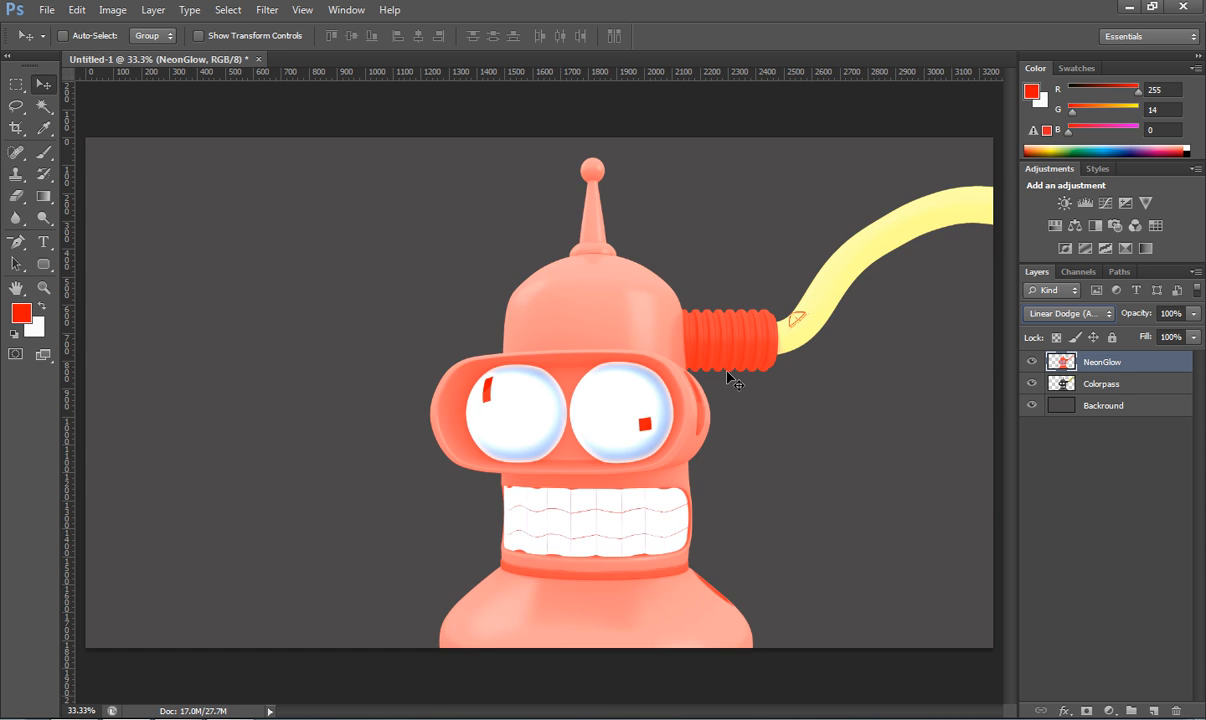
pyautogui.press('Down')
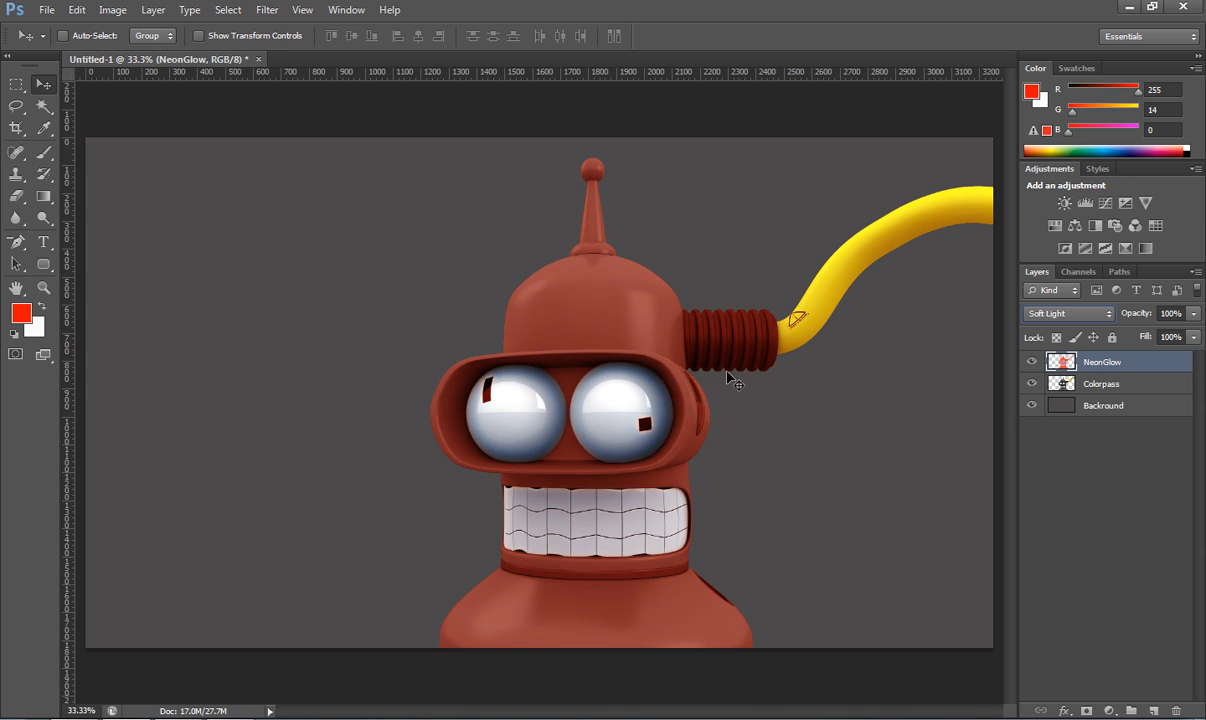
pyautogui.press('Down')
pyautogui.press('Down')
pyautogui.press('Up')
# Step: Adjust the NeonGlow layer's Hue/Saturation with Hue -96, Saturation -23 and Lightness -6
pyautogui.click(112, 11)
pyautogui.moveTo(175, 55)
pyautogui.click(333, 140)
pyautogui.moveTo(846, 261); pyautogui.dragTo(800, 281)
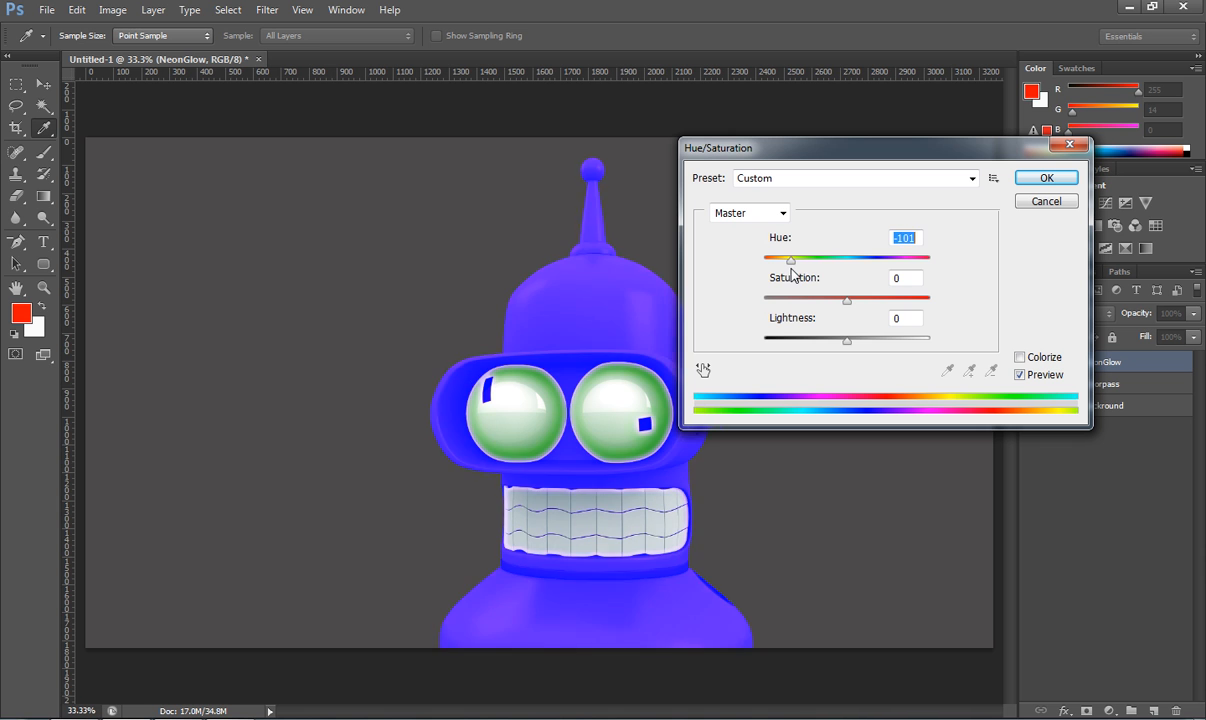
pyautogui.moveTo(843, 348); pyautogui.dragTo(828, 311)
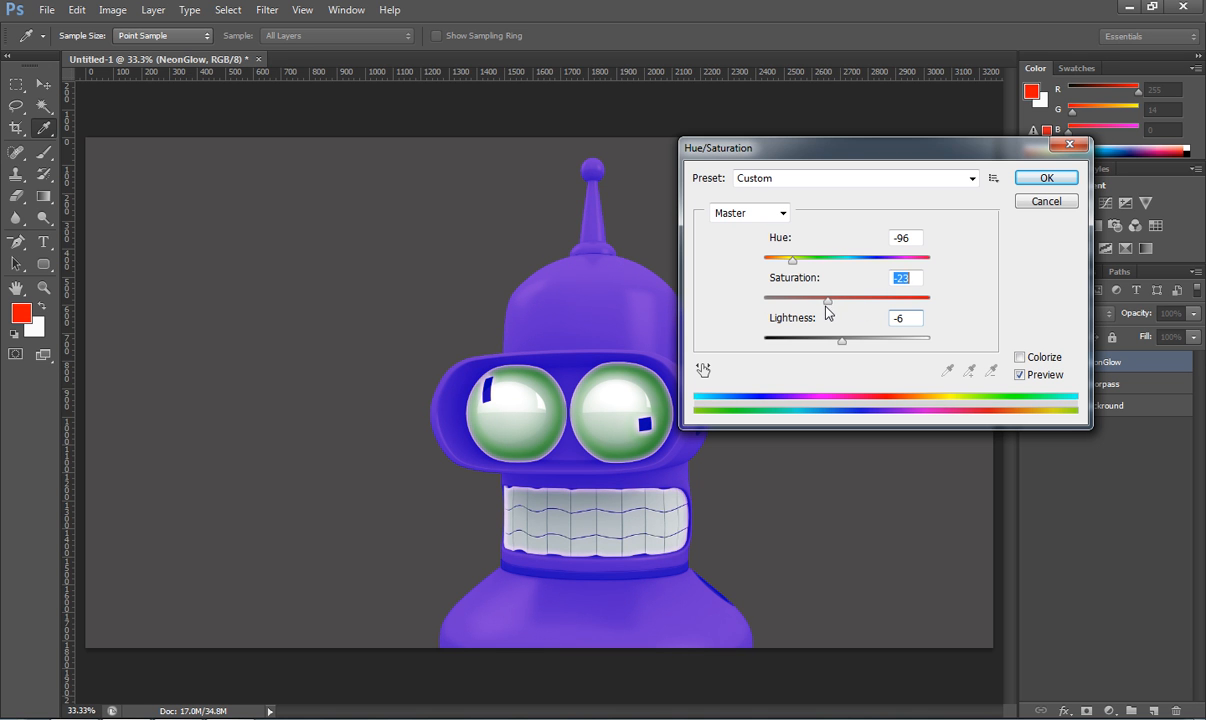
pyautogui.click(1040, 179)
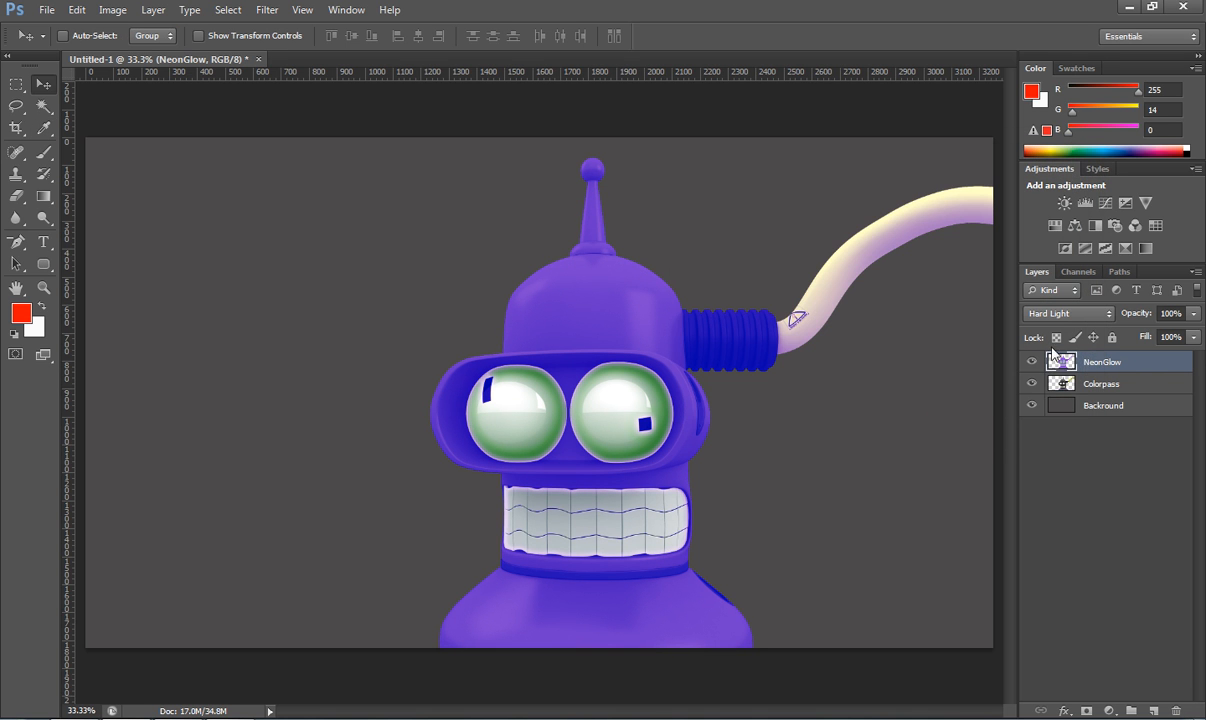
# Step: Move the NeonGlow layer below Colorpass and apply a Gaussian Blur that leaves a narrow purple glow around the character
pyautogui.moveTo(1062, 366); pyautogui.dragTo(1062, 394)
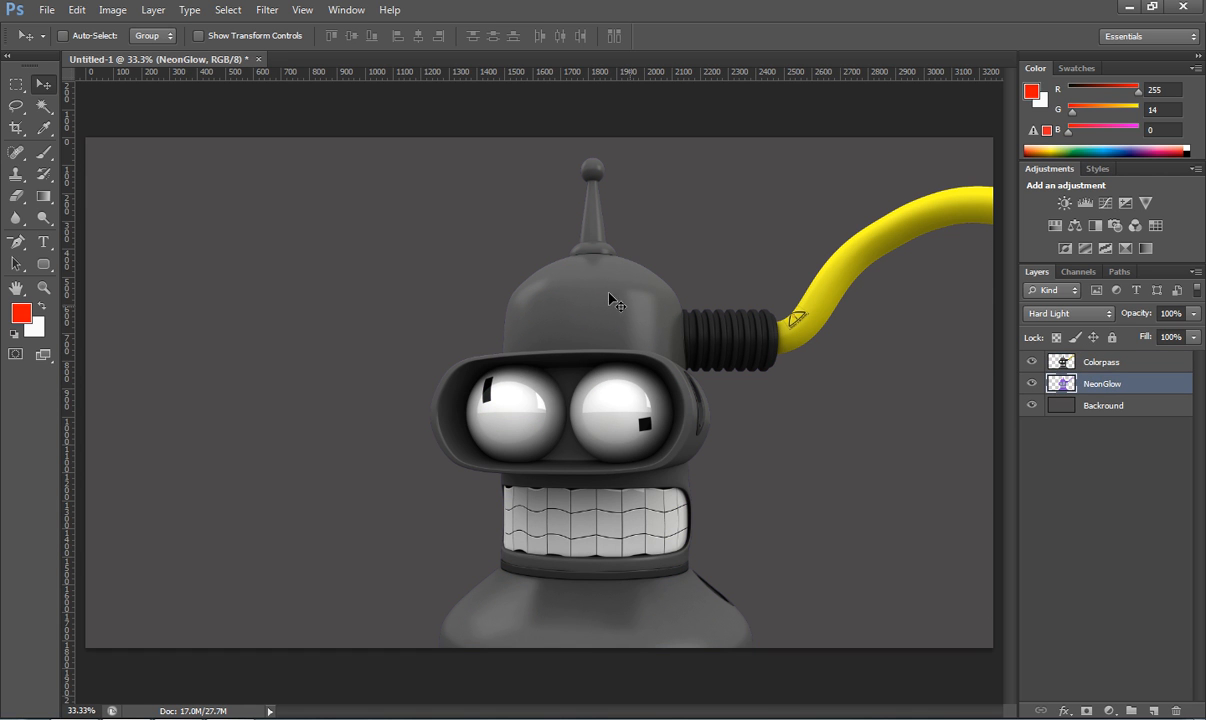
pyautogui.click(267, 15)
pyautogui.moveTo(304, 180)
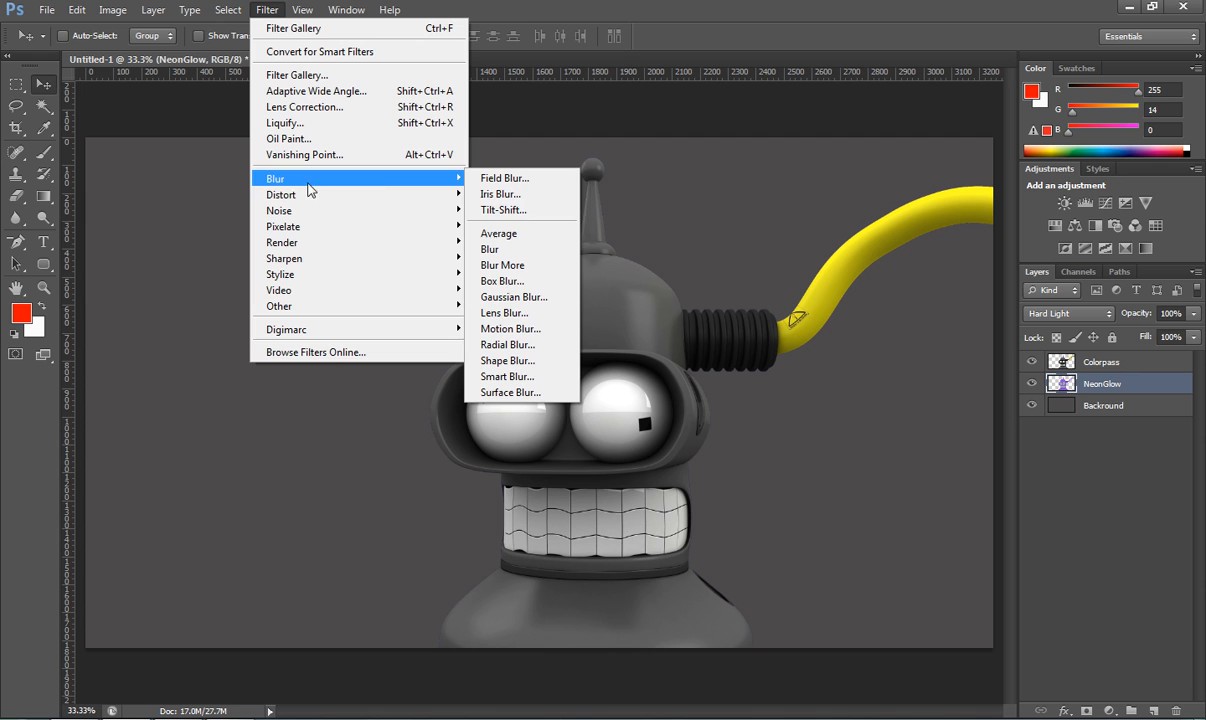
pyautogui.click(513, 297)
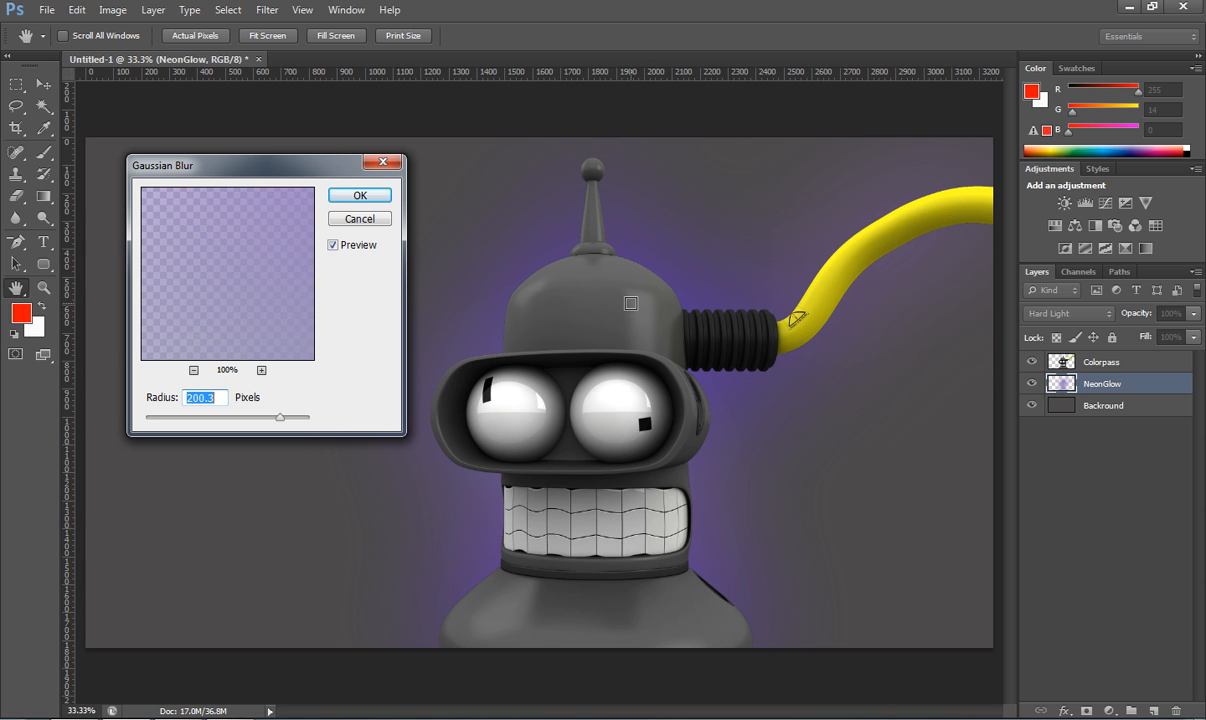
pyautogui.moveTo(283, 423); pyautogui.dragTo(227, 425)
pyautogui.click(355, 195)
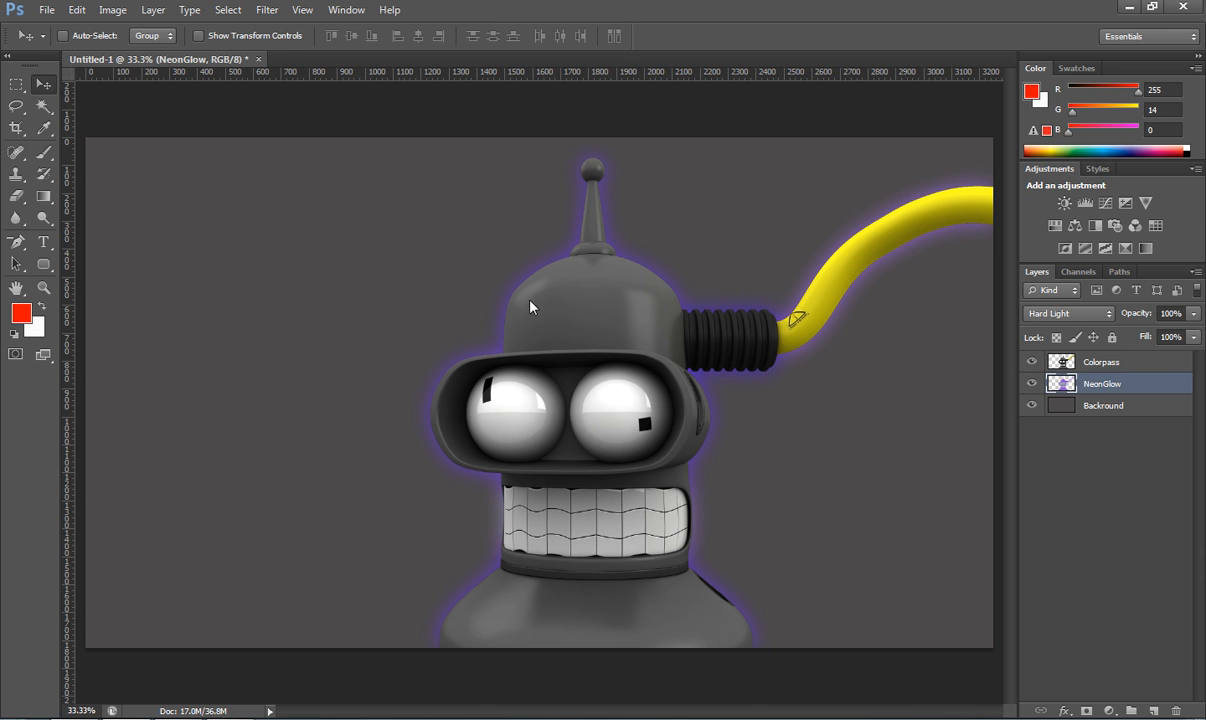
# Step: Place a duplicate of the NeonGlow layer above Colorpass, aligned with the character
pyautogui.hotkey('ctrl', 'j')
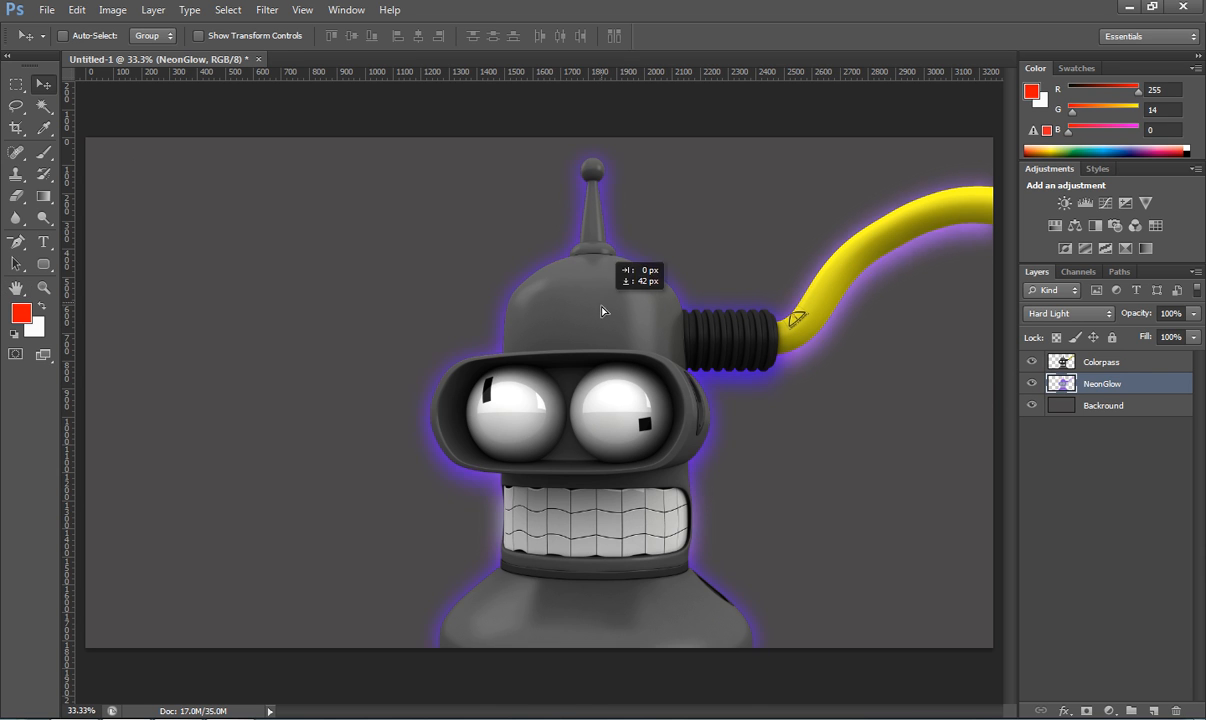
pyautogui.moveTo(1057, 387); pyautogui.dragTo(1053, 360)
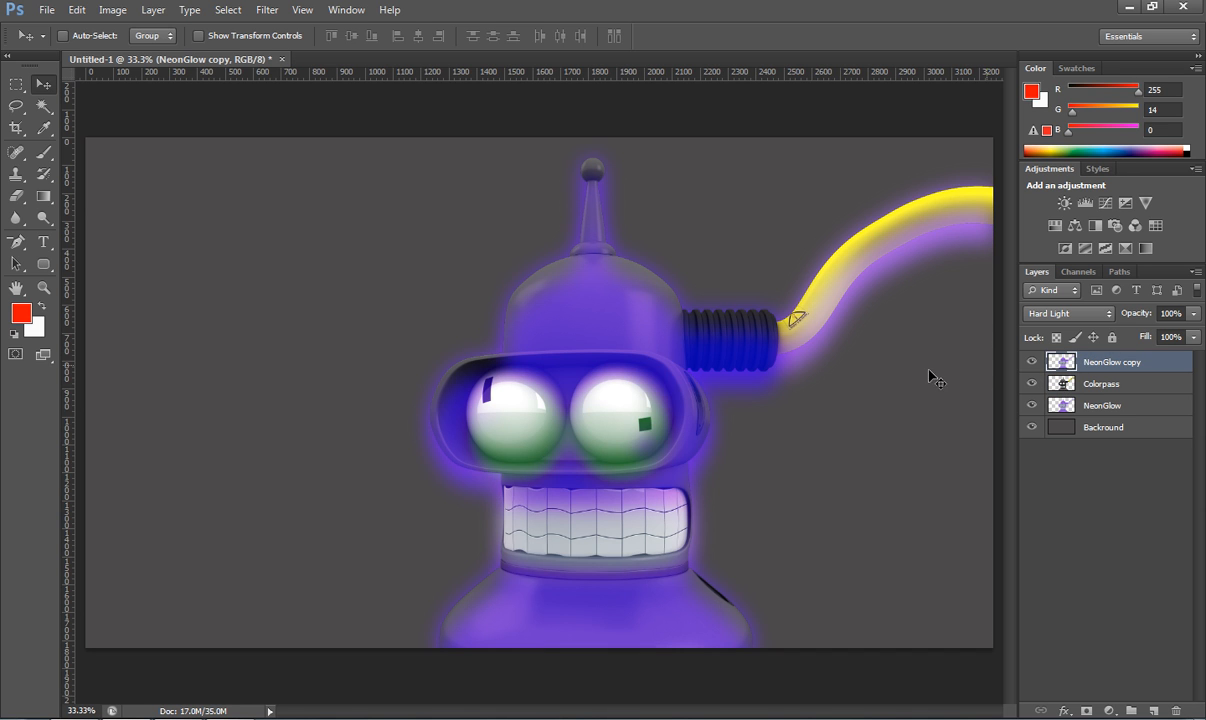
pyautogui.moveTo(640, 420); pyautogui.dragTo(637, 393)
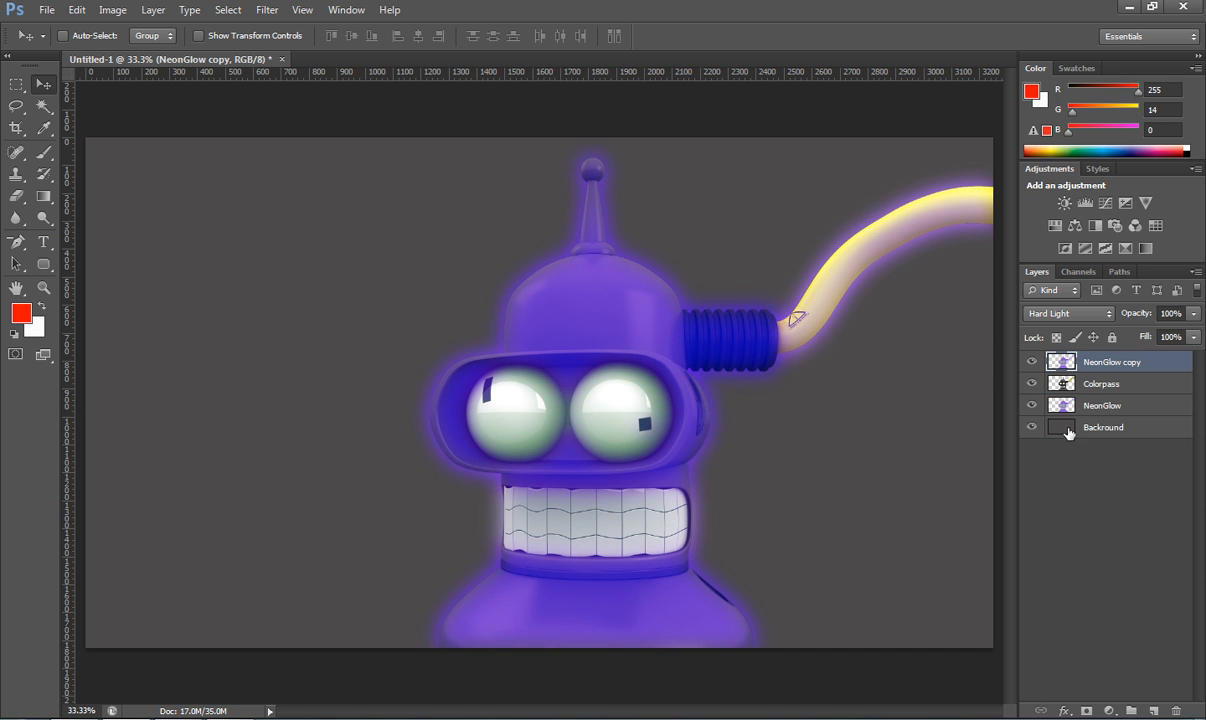
# Step: Set the NeonGlow copy layer's blend mode to Multiply and nudge the layer slightly over the character
pyautogui.click(1066, 313)
pyautogui.click(1063, 8)
pyautogui.press('Down')
pyautogui.press('Down')
pyautogui.press('Down')
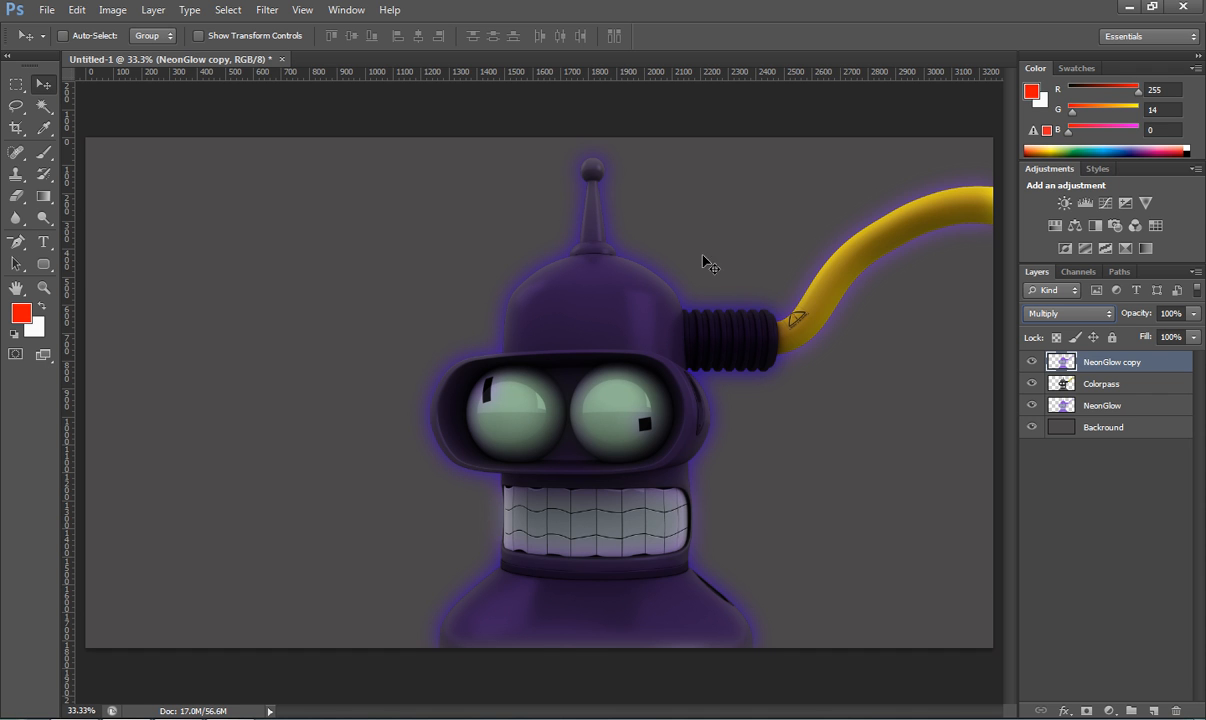
pyautogui.moveTo(645, 280); pyautogui.dragTo(642, 291)
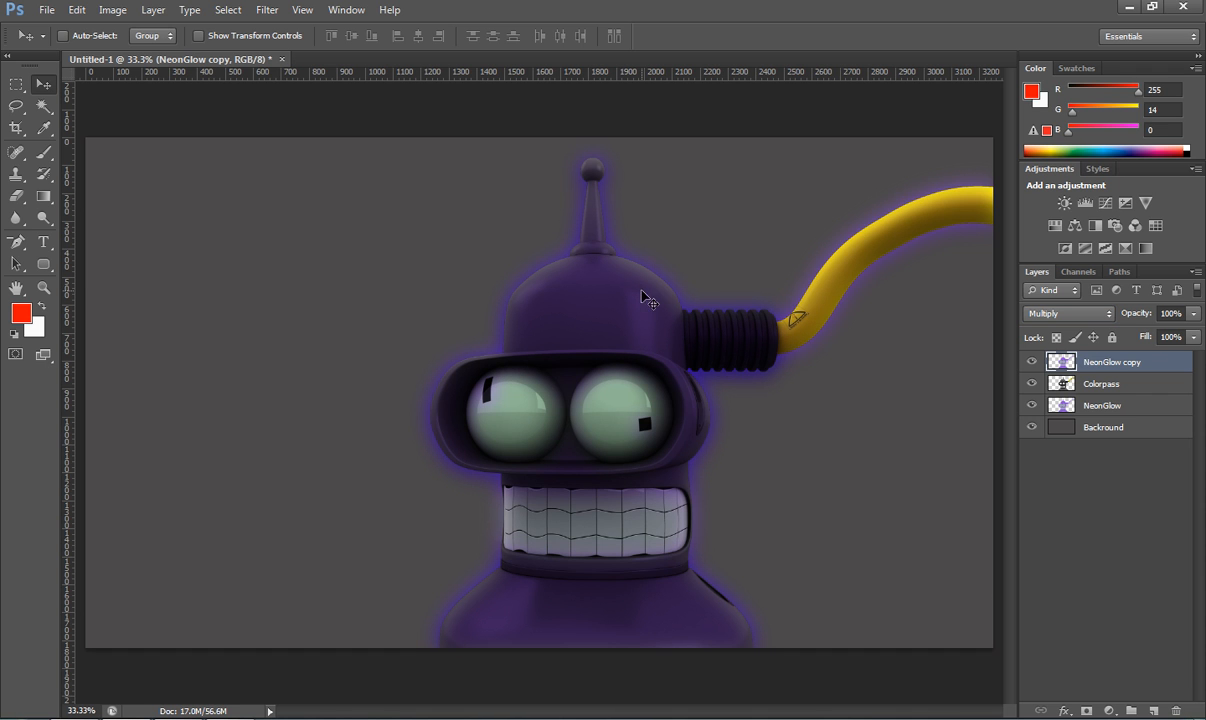
# Step: Step through blend modes on the NeonGlow copy layer, including Dissolve, Lighten and Hard Light, and settle on Pin Light
pyautogui.click(1068, 314)
pyautogui.click(1063, 27)
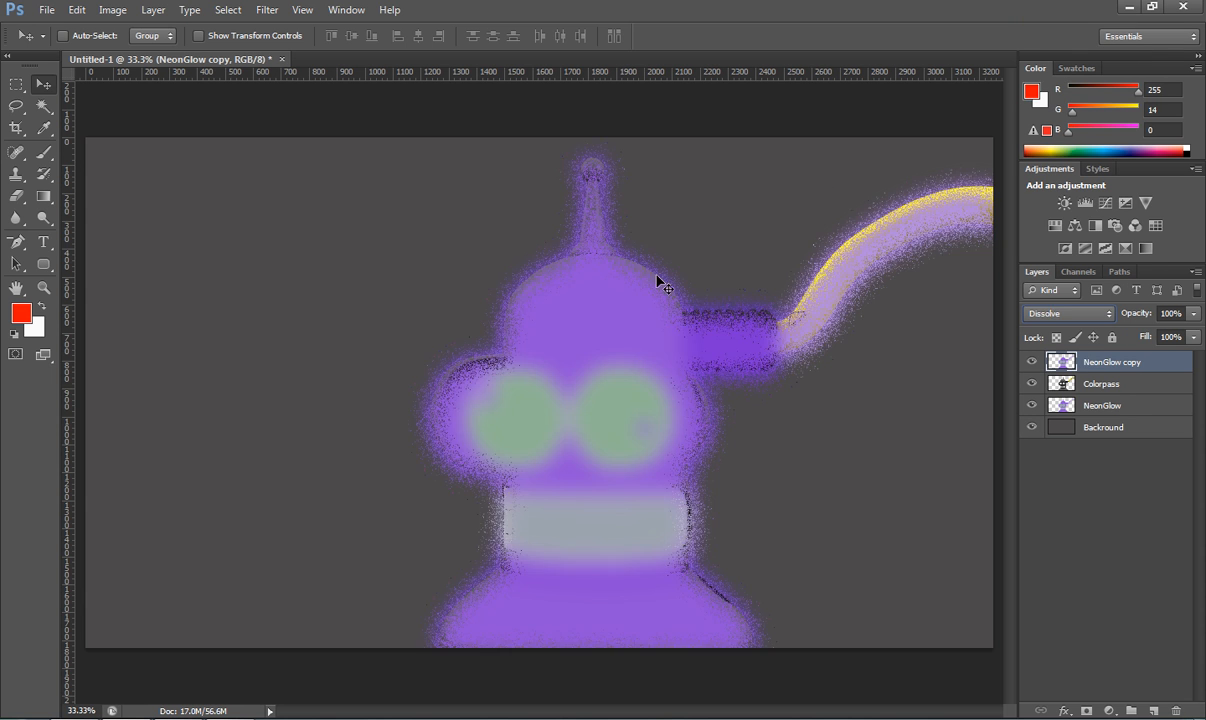
pyautogui.hotkey('shift', '+')
pyautogui.hotkey('shift', '+')
pyautogui.hotkey('shift', '+')
pyautogui.hotkey('shift', '+')
pyautogui.hotkey('shift', '+')
pyautogui.hotkey('shift', '+')
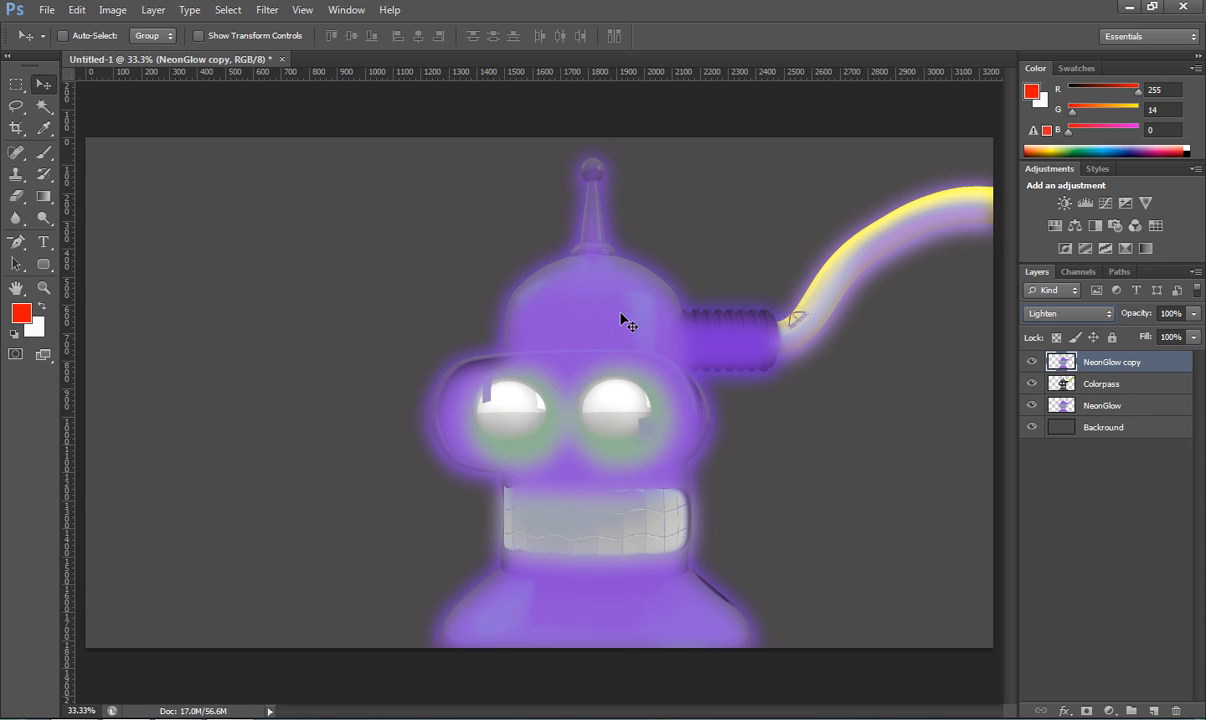
pyautogui.hotkey('shift', '-')
pyautogui.hotkey('shift', '+')
pyautogui.hotkey('shift', '+')
pyautogui.hotkey('shift', '+')
pyautogui.hotkey('shift', '+')
pyautogui.hotkey('shift', '+')
pyautogui.hotkey('shift', '+')
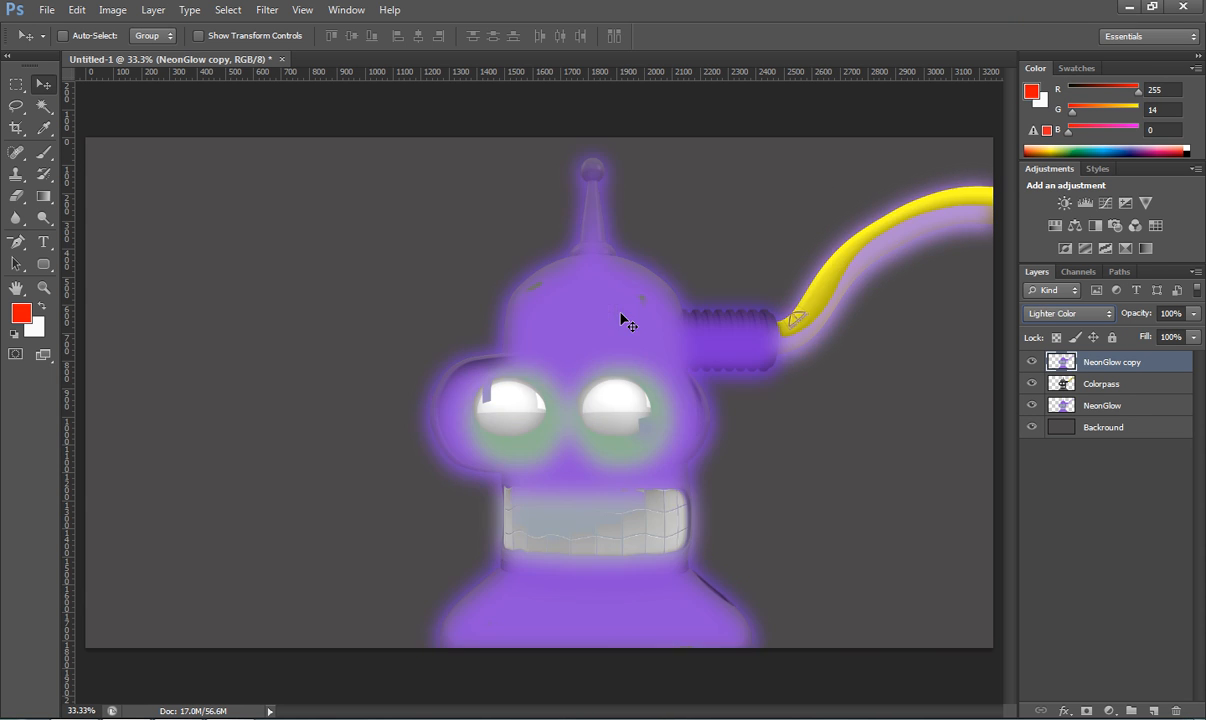
pyautogui.hotkey('shift', '+')
pyautogui.hotkey('shift', '+')
pyautogui.hotkey('shift', '+')
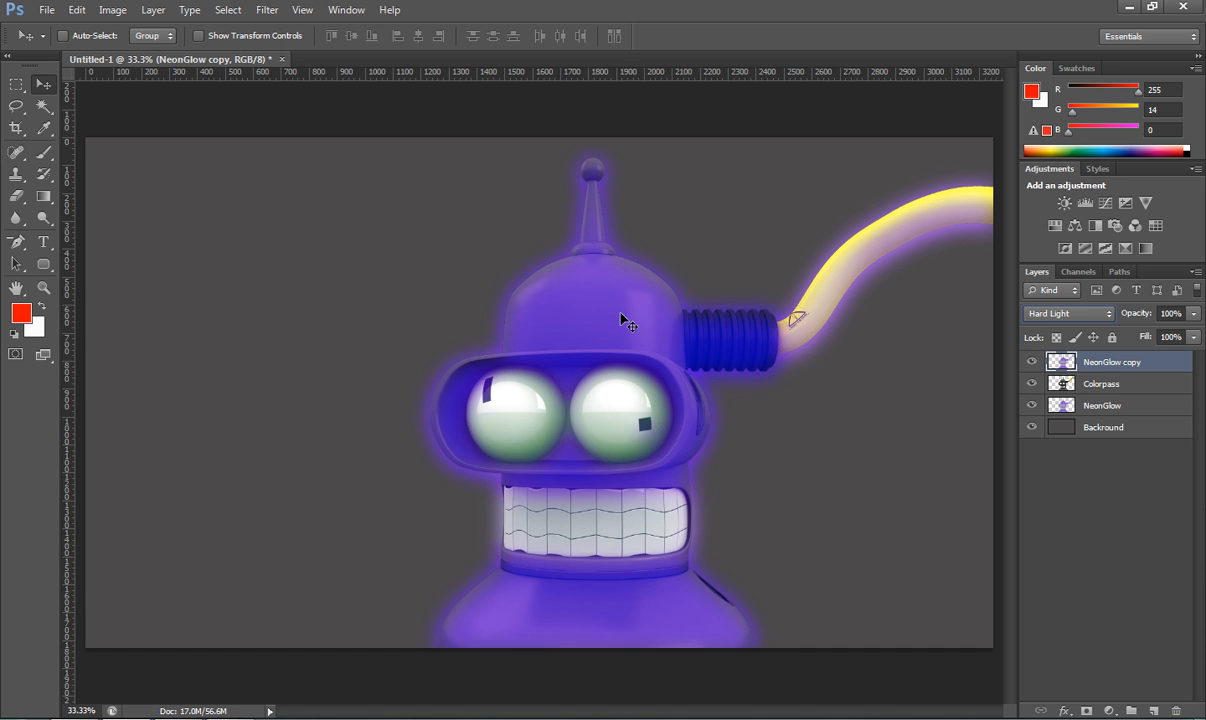
pyautogui.hotkey('shift', '+')
pyautogui.hotkey('shift', '+')
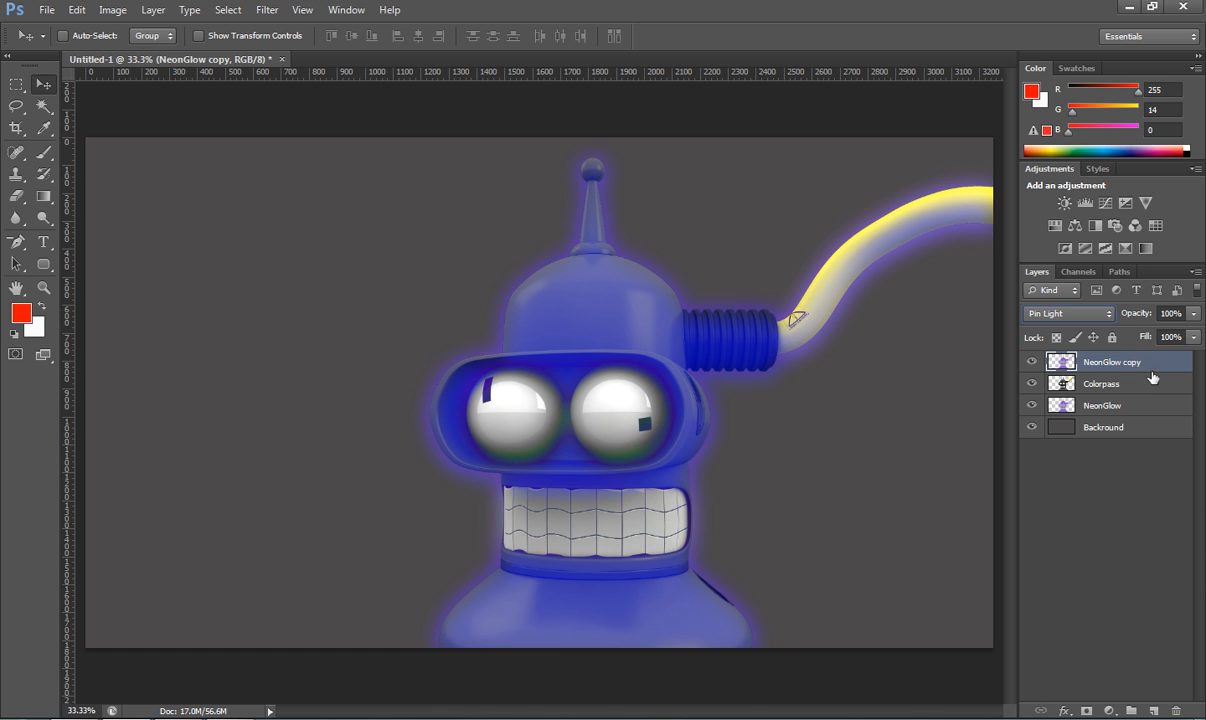
# Step: Set the NeonGlow copy layer's fill to 39% and its opacity to 40%
pyautogui.click(1192, 338)
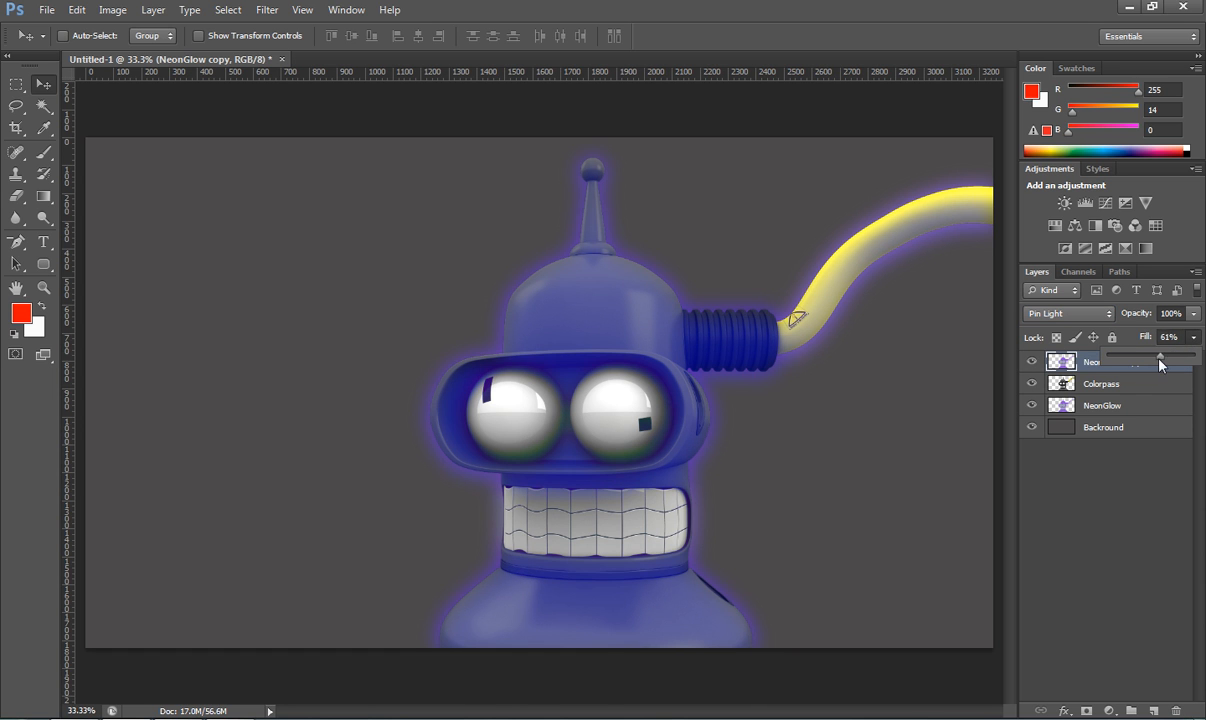
pyautogui.moveTo(1140, 361)
pyautogui.mouseDown()
pyautogui.moveTo(1160, 337)
pyautogui.moveTo(1141, 340)
pyautogui.mouseUp()
pyautogui.click(1192, 316)
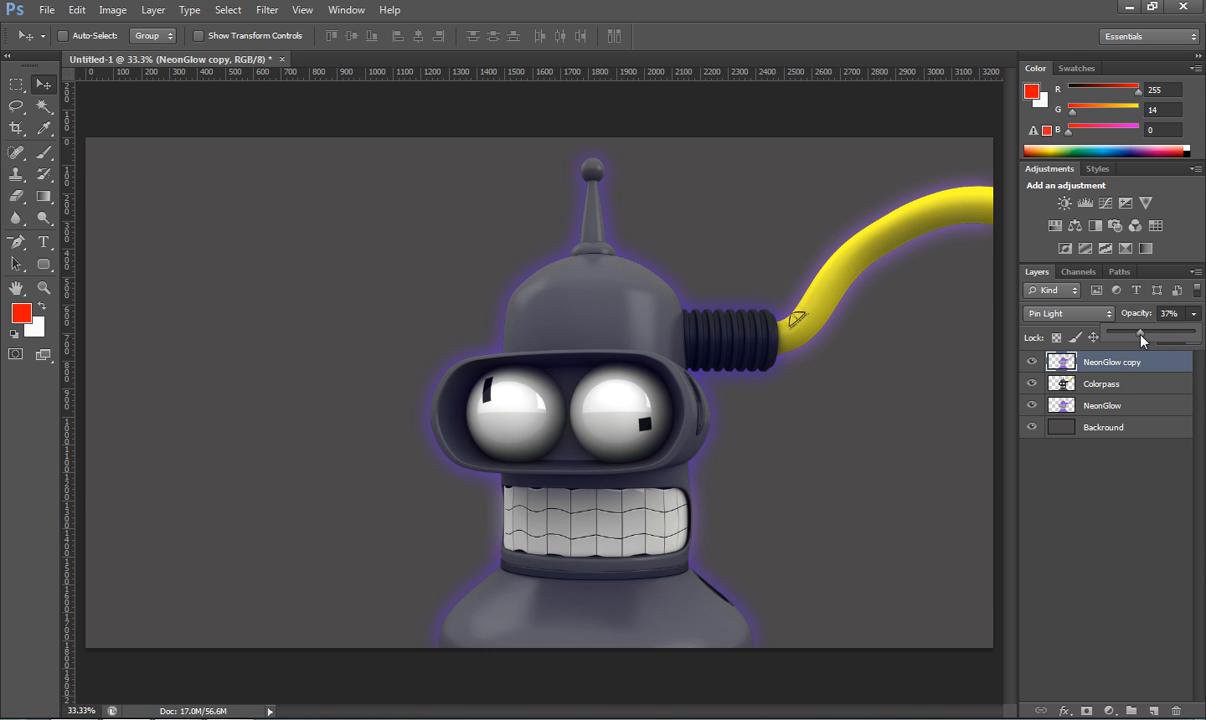
pyautogui.click(606, 439)
pyautogui.scroll(5, 605, 437)
pyautogui.scroll(-5, 604, 437)
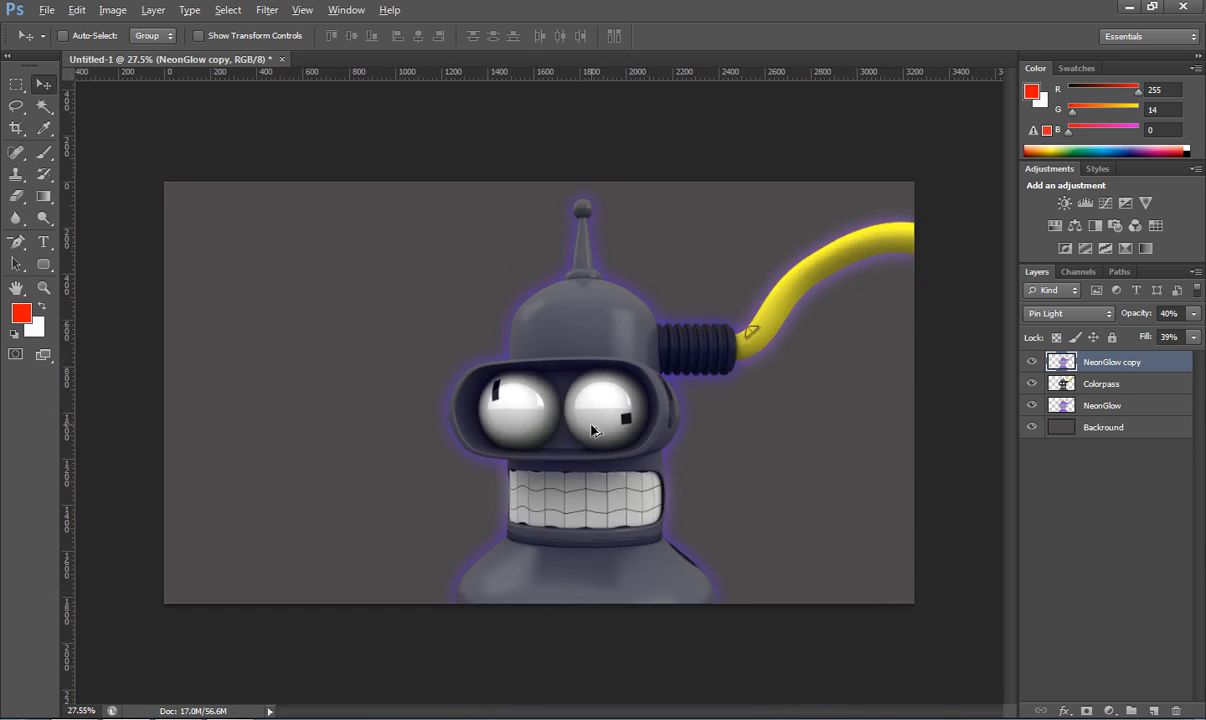
pyautogui.scroll(3, 590, 437)
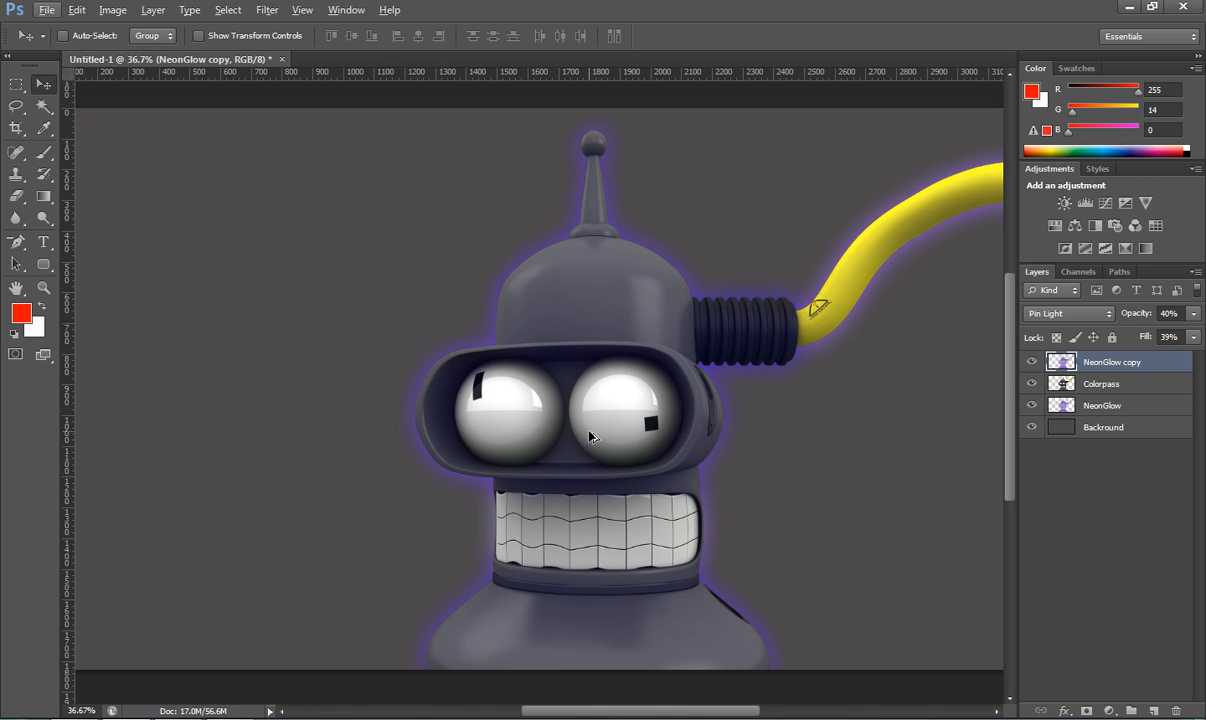
# Step: Duplicate the NeonGlow layer beneath Colorpass and offset the copy slightly so its glow widens along the character's left edge
pyautogui.click(1102, 410)
pyautogui.moveTo(531, 250); pyautogui.dragTo(541, 273)
pyautogui.moveTo(579, 380)
pyautogui.mouseDown()
pyautogui.moveTo(596, 380)
pyautogui.moveTo(568, 362)
pyautogui.mouseUp()
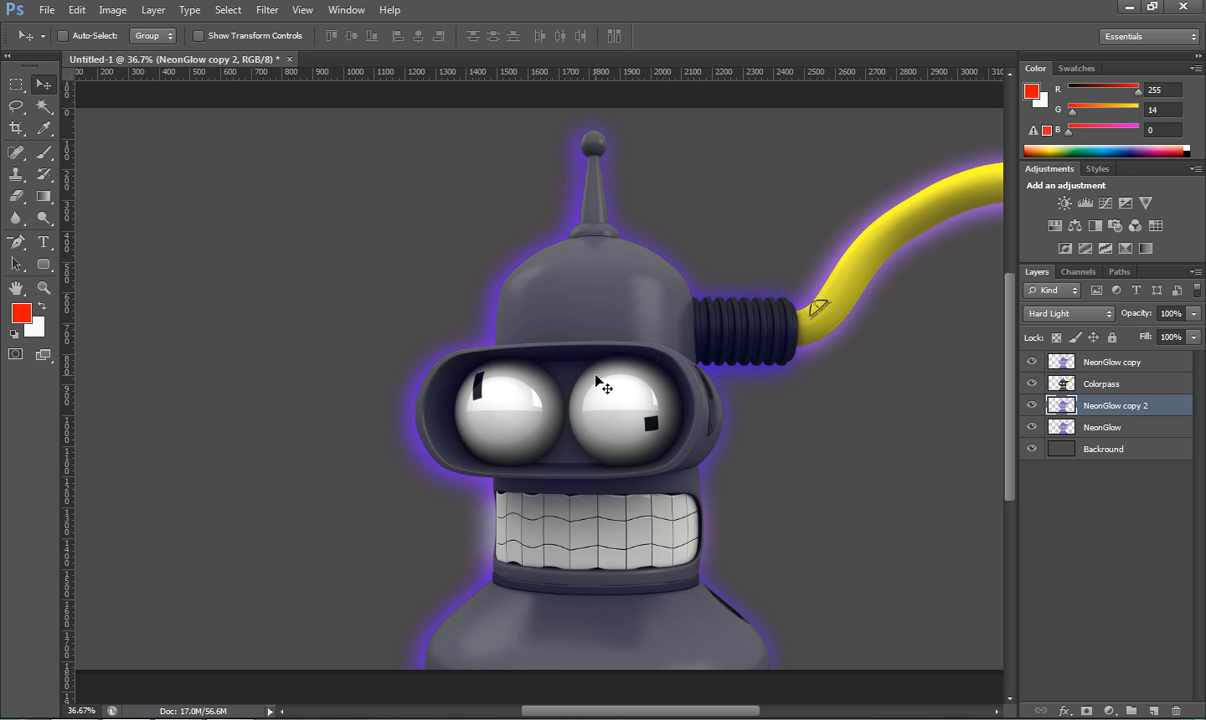
# Step: Adjust the NeonGlow copy 2 layer's Hue/Saturation with Hue -81, Saturation -43 and Lightness -8
pyautogui.click(112, 10)
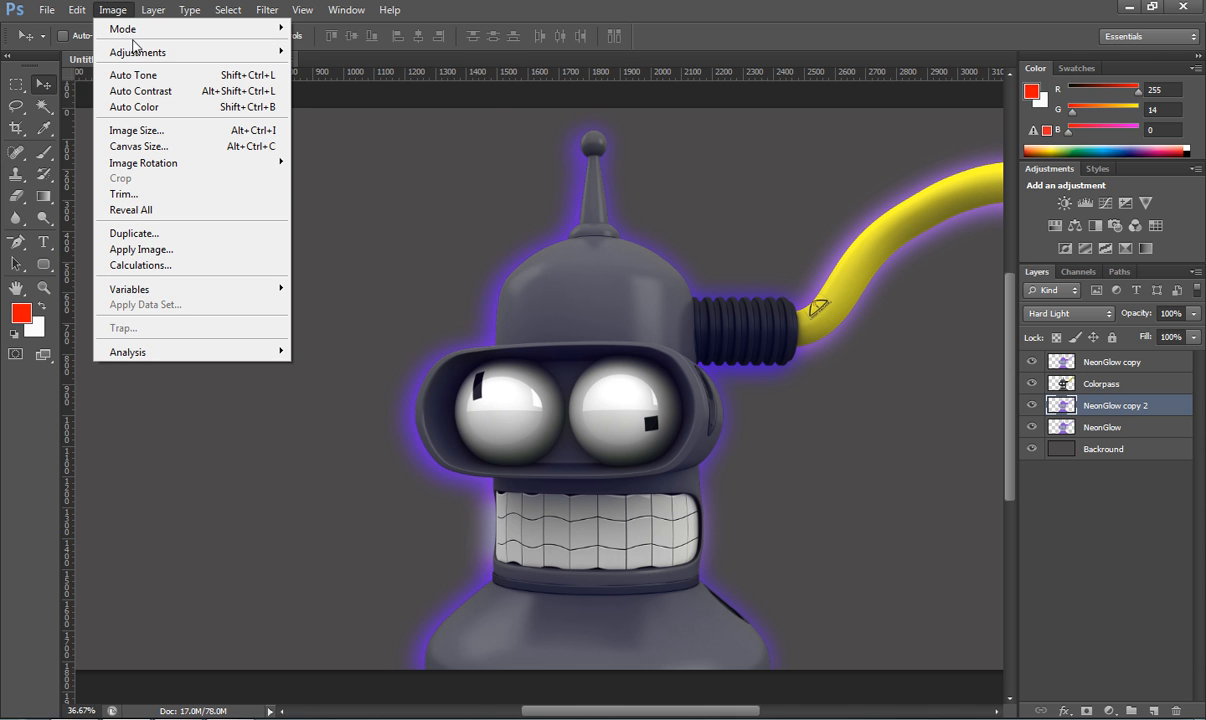
pyautogui.moveTo(137, 52)
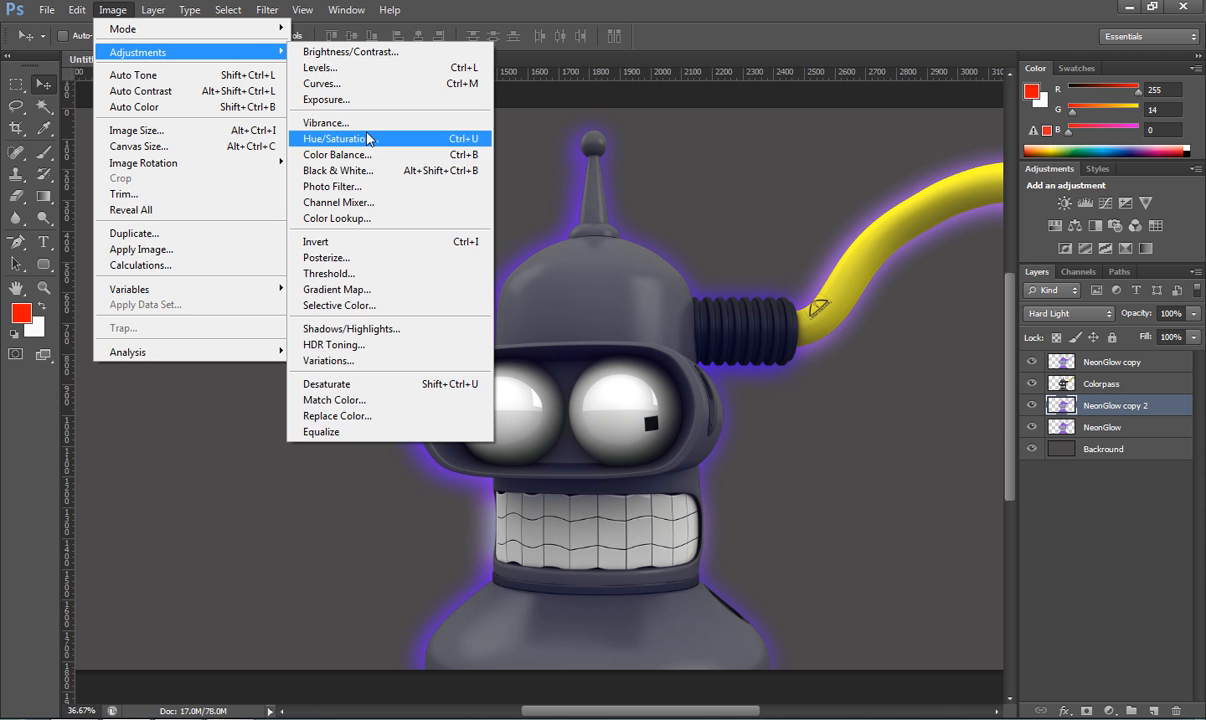
pyautogui.click(400, 131)
pyautogui.moveTo(847, 262); pyautogui.dragTo(812, 311)
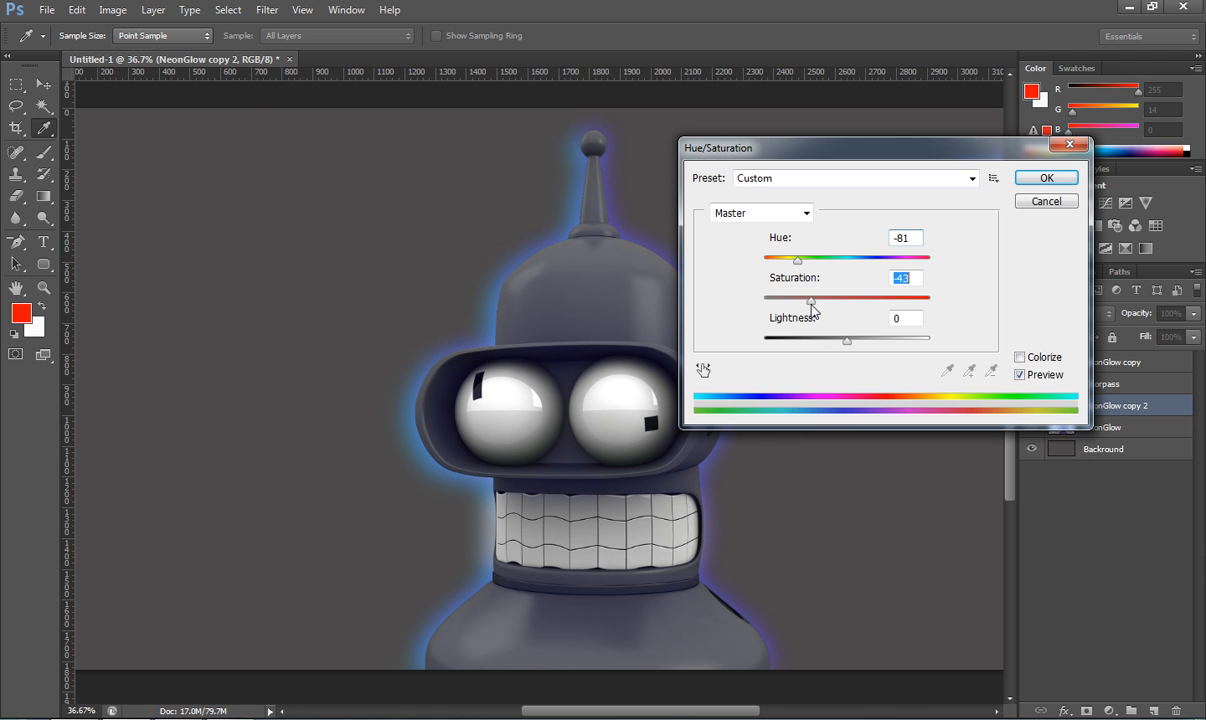
pyautogui.moveTo(857, 347)
pyautogui.mouseDown()
pyautogui.moveTo(832, 342)
pyautogui.moveTo(859, 342)
pyautogui.moveTo(842, 349)
pyautogui.mouseUp()
pyautogui.moveTo(839, 148); pyautogui.dragTo(921, 135)
pyautogui.click(1103, 166)
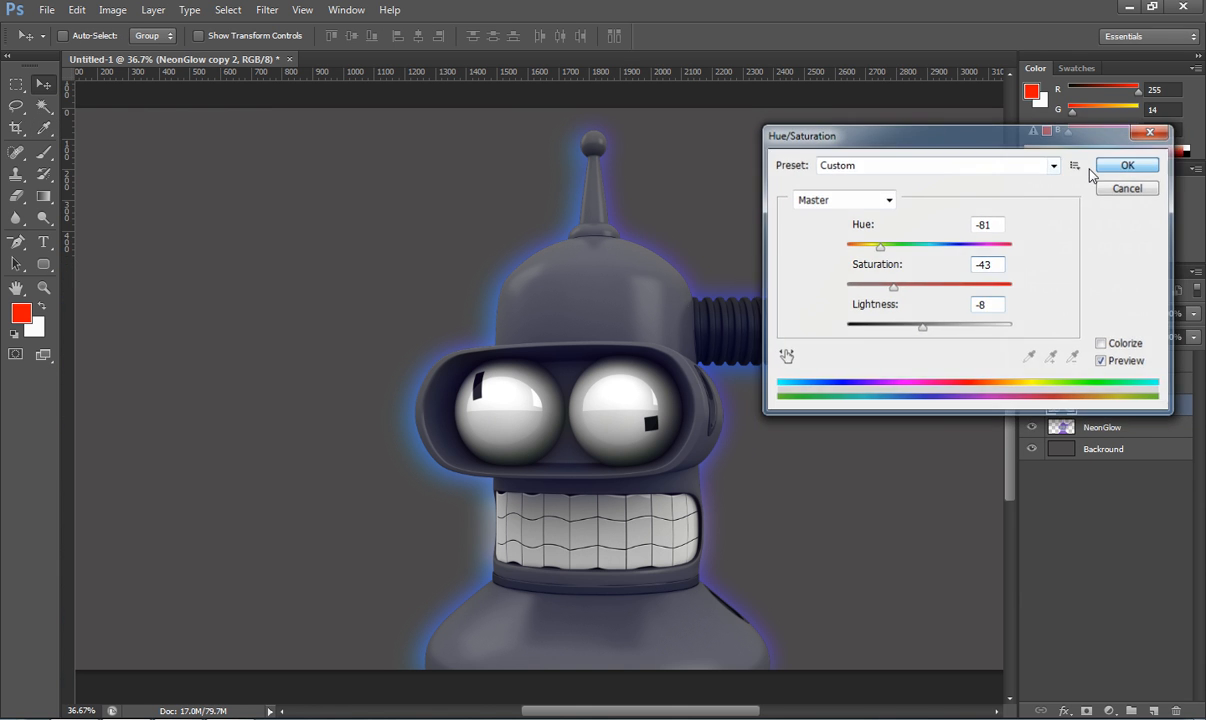
# Step: Examine the glow around the character with the Backround layer both hidden and shown
pyautogui.scroll(-3, 581, 361)
pyautogui.scroll(2, 571, 428)
pyautogui.scroll(1, 571, 432)
pyautogui.scroll(-1, 571, 432)
pyautogui.scroll(1, 571, 432)
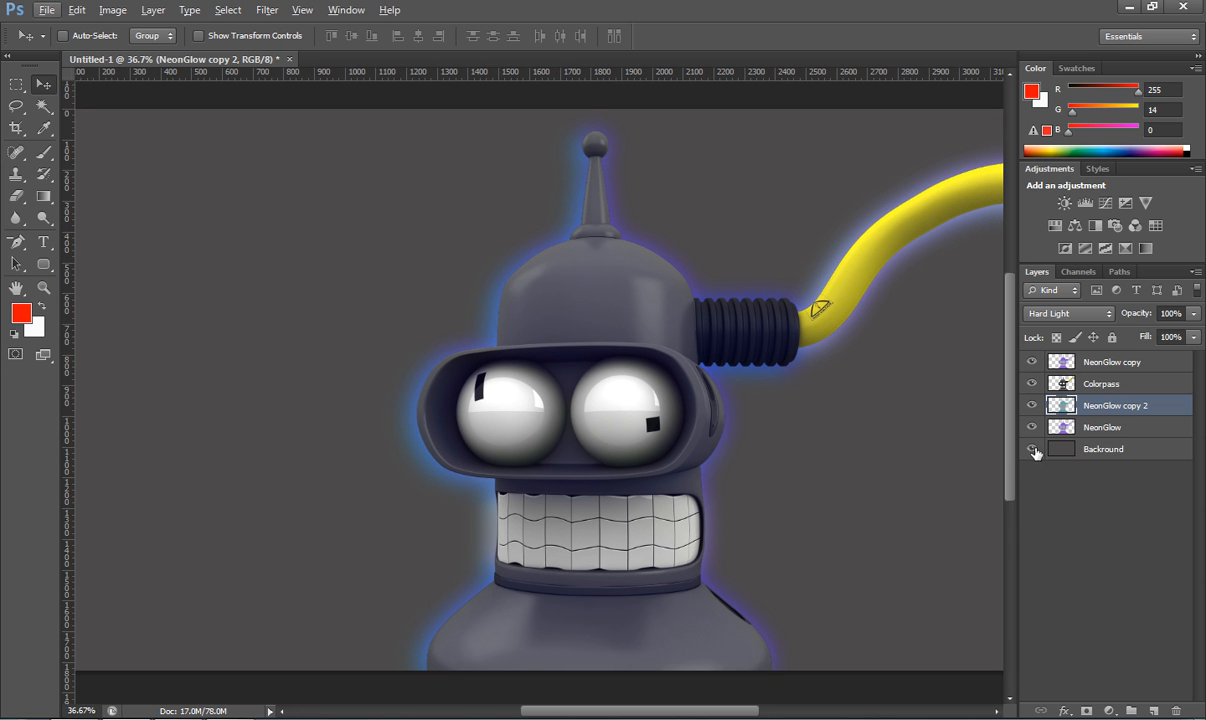
pyautogui.click(1032, 450)
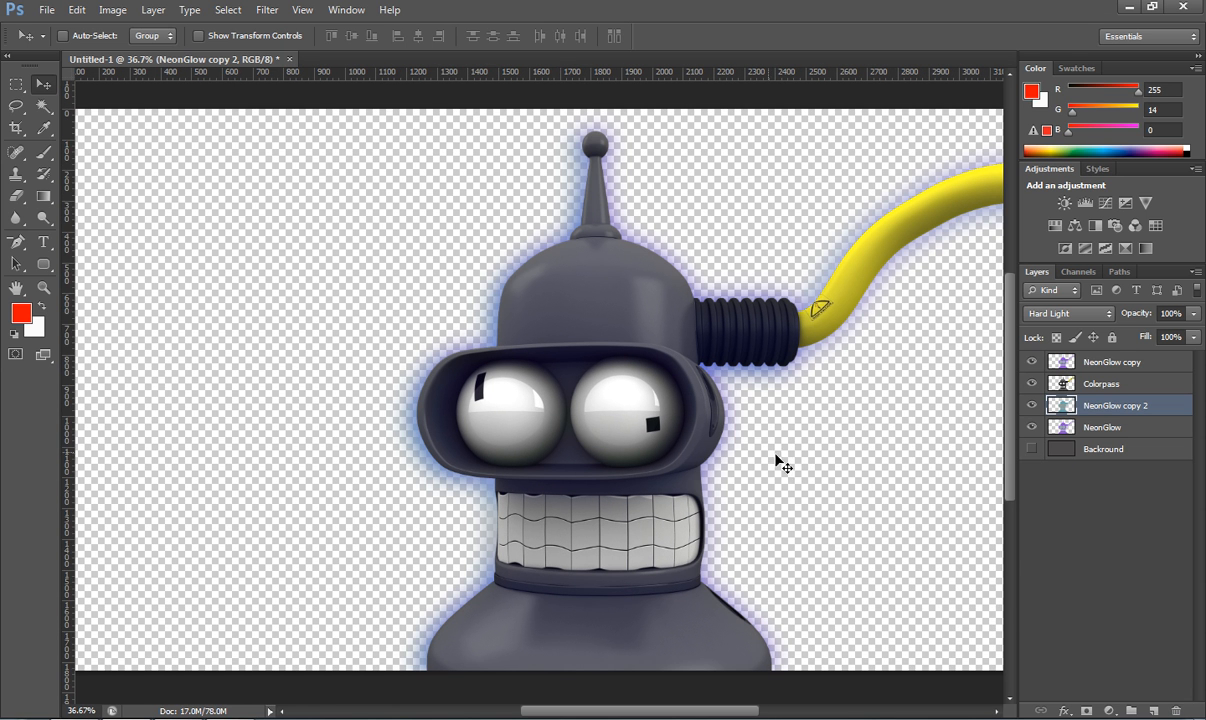
pyautogui.click(1032, 450)
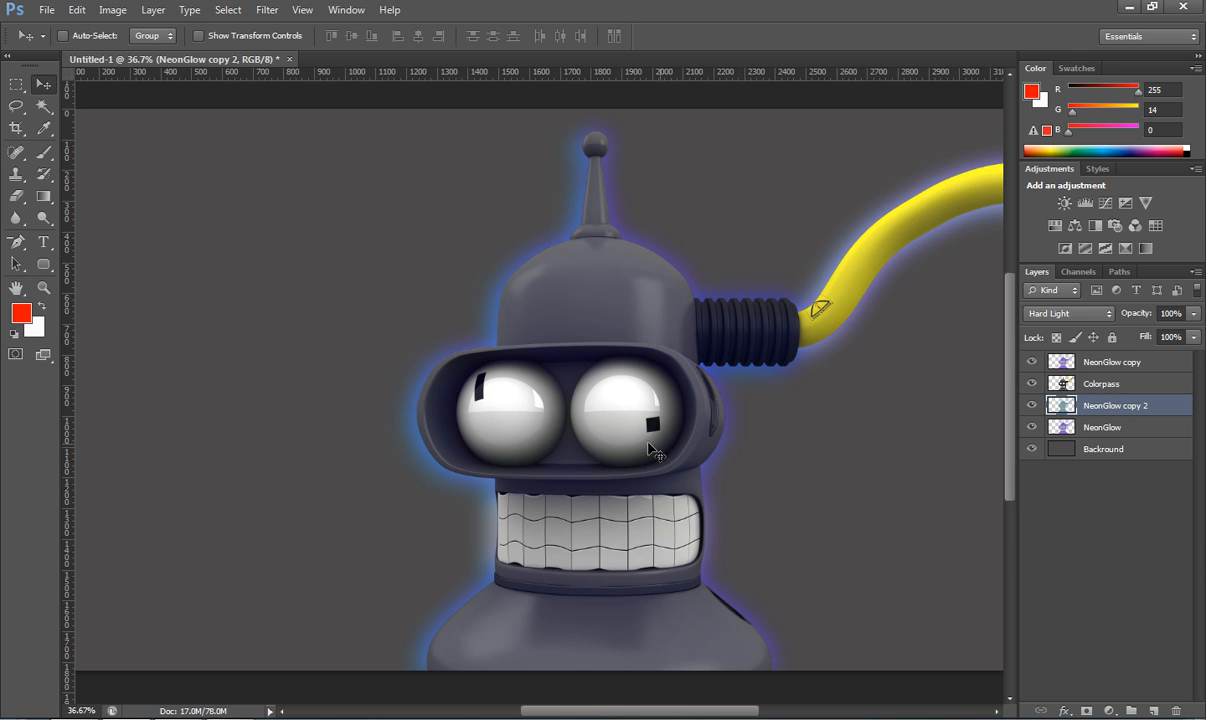
pyautogui.scroll(-2, 680, 440)
pyautogui.scroll(1, 641, 449)
pyautogui.scroll(1, 641, 449)
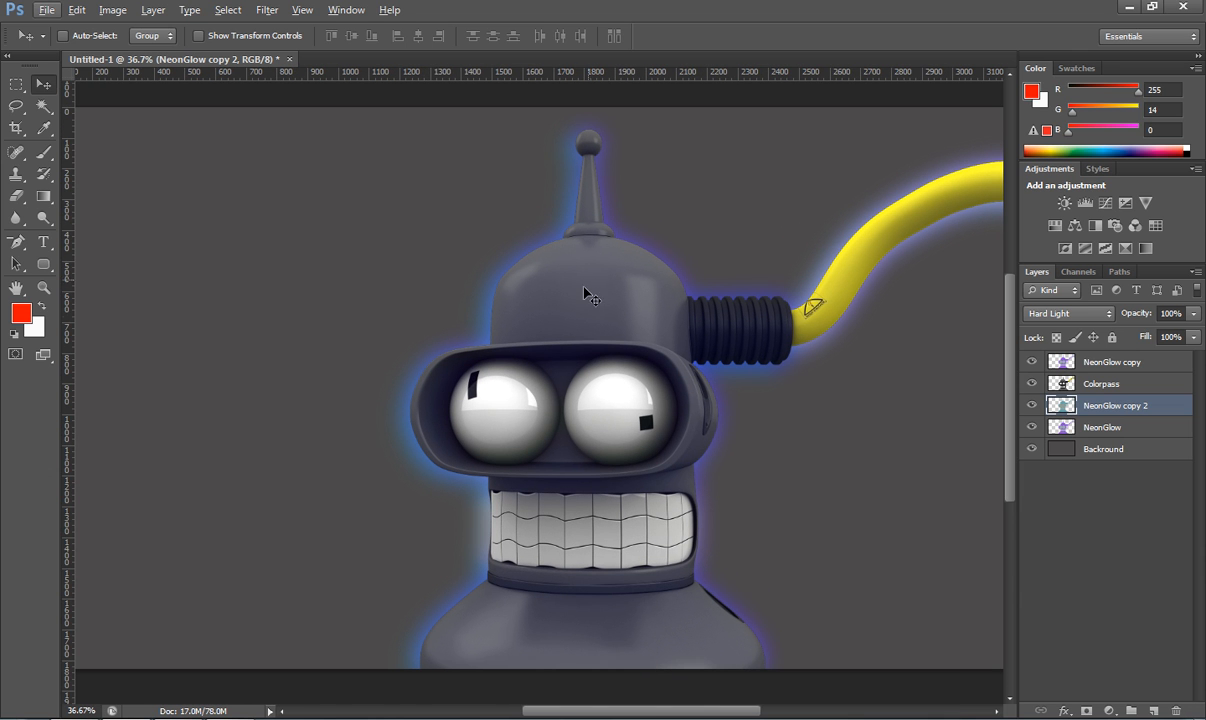
# Step: Try other blend modes on the NeonGlow copy 2 layer, including Normal, Dissolve, Darken and Lighten, and return to Hard Light
pyautogui.click(1068, 313)
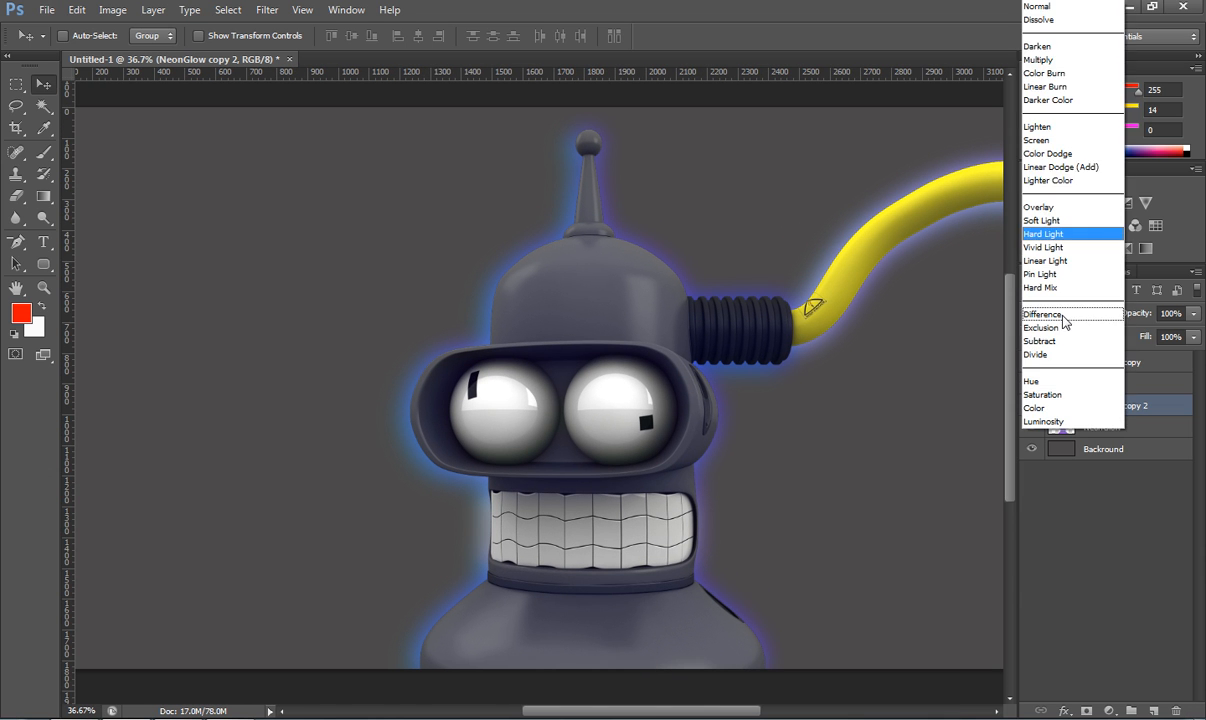
pyautogui.click(1040, 10)
pyautogui.hotkey('shift', '+')
pyautogui.hotkey('shift', '+')
pyautogui.hotkey('shift', '+')
pyautogui.hotkey('shift', '+')
pyautogui.hotkey('shift', '+')
pyautogui.hotkey('shift', '+')
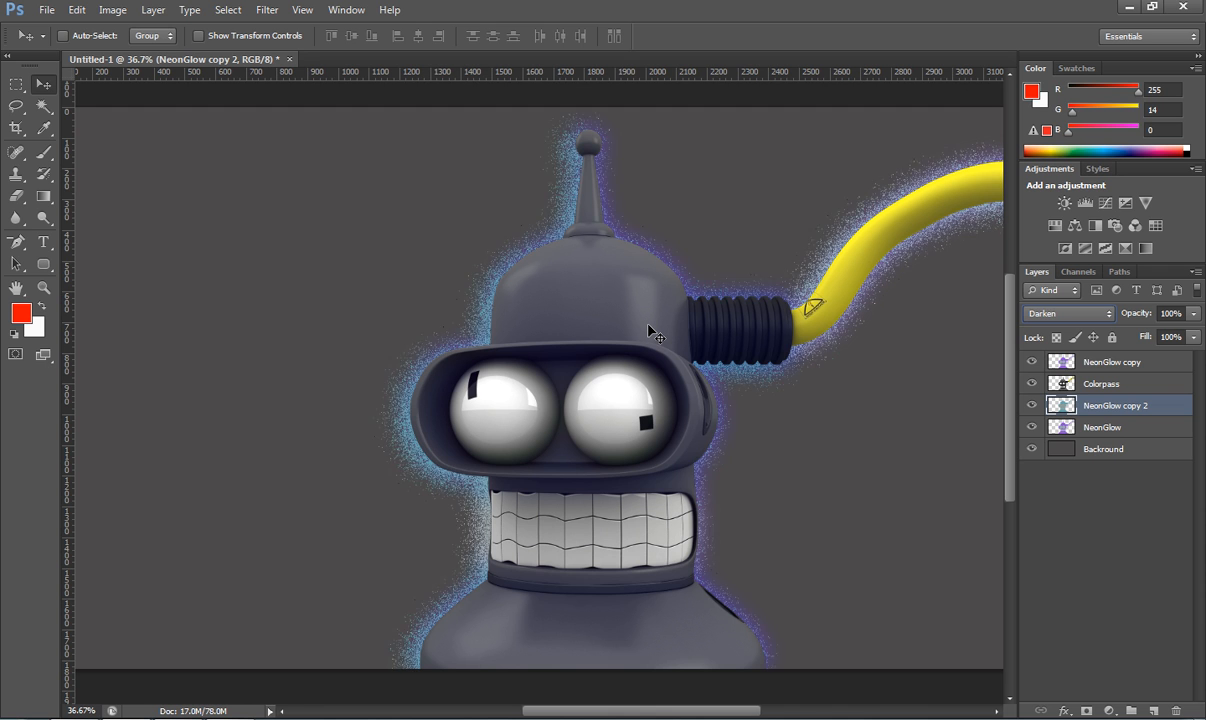
pyautogui.hotkey('shift', '+')
pyautogui.hotkey('shift', '+')
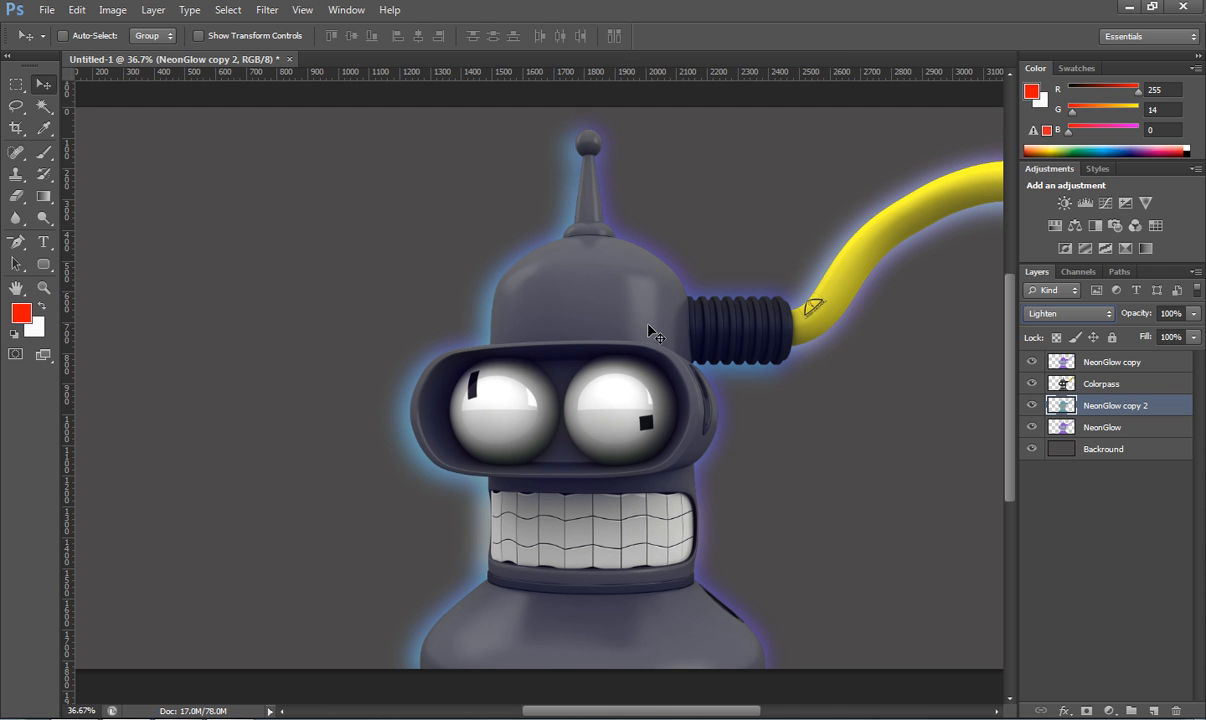
pyautogui.hotkey('shift', '+')
pyautogui.hotkey('shift', '+')
pyautogui.hotkey('shift', '+')
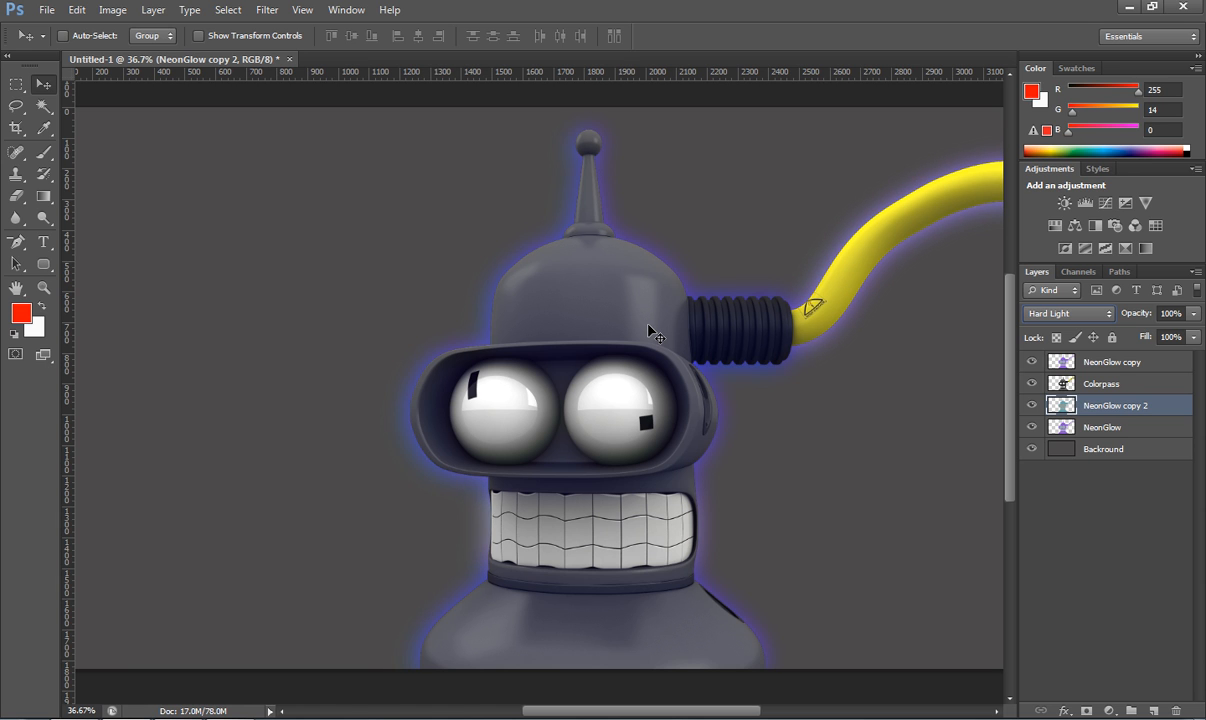
pyautogui.hotkey('shift', '+')
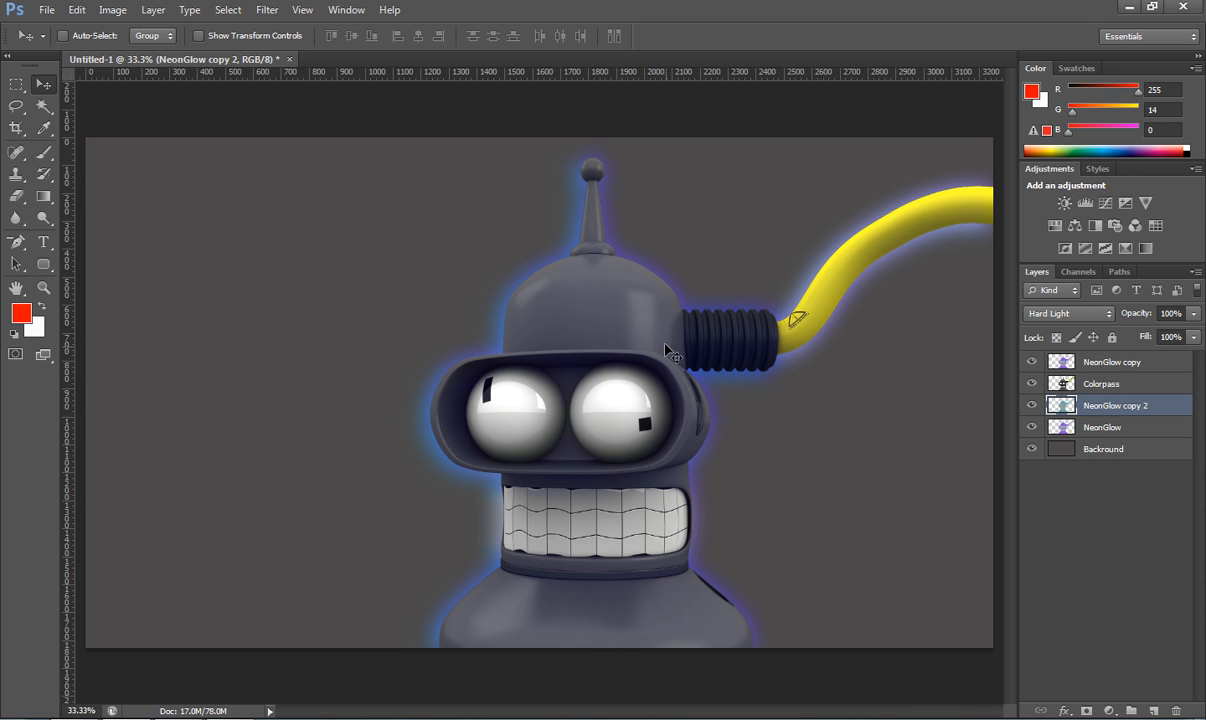
# Step: Set the NeonGlow copy 2 layer's fill to 62% and its opacity to 79%
pyautogui.click(1193, 338)
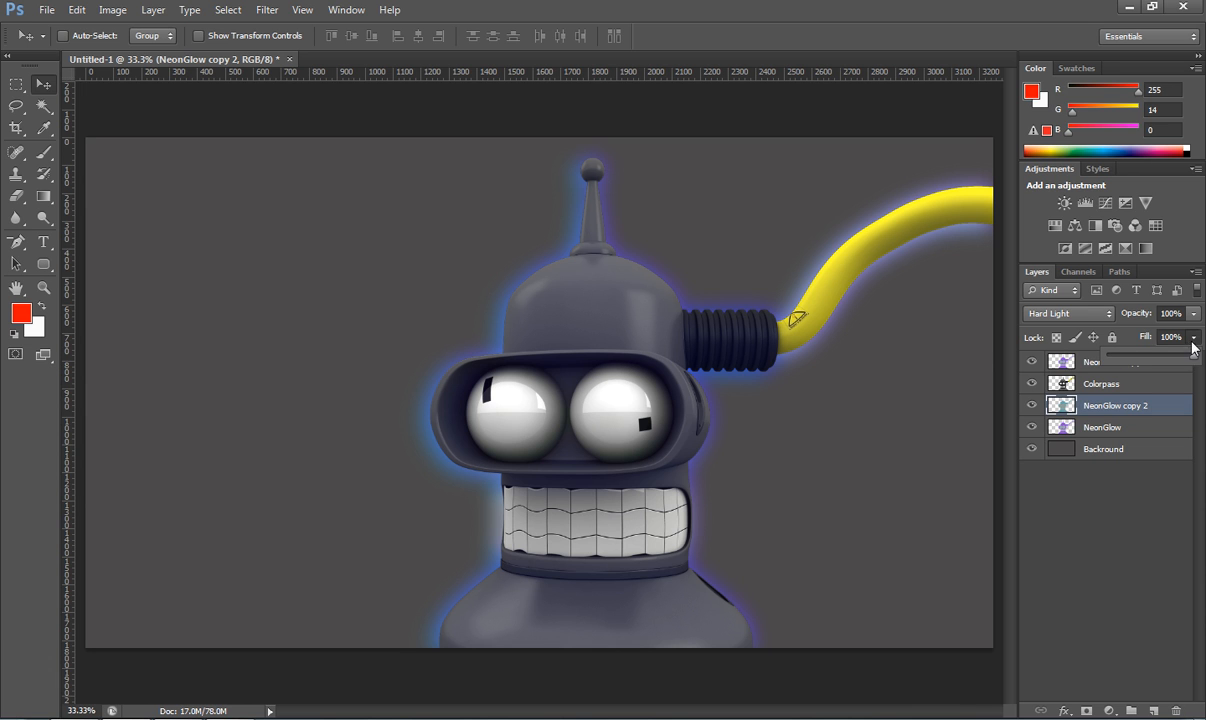
pyautogui.moveTo(1193, 361); pyautogui.dragTo(1163, 362)
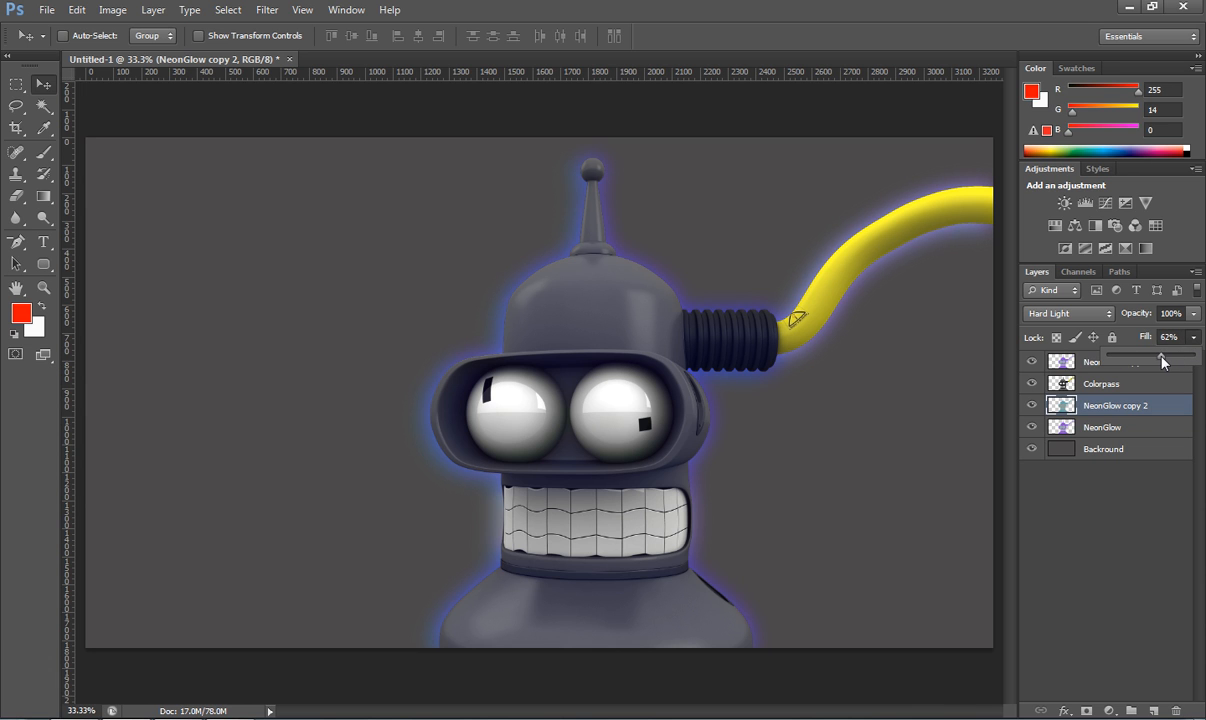
pyautogui.click(1193, 313)
pyautogui.moveTo(1193, 333); pyautogui.dragTo(1175, 340)
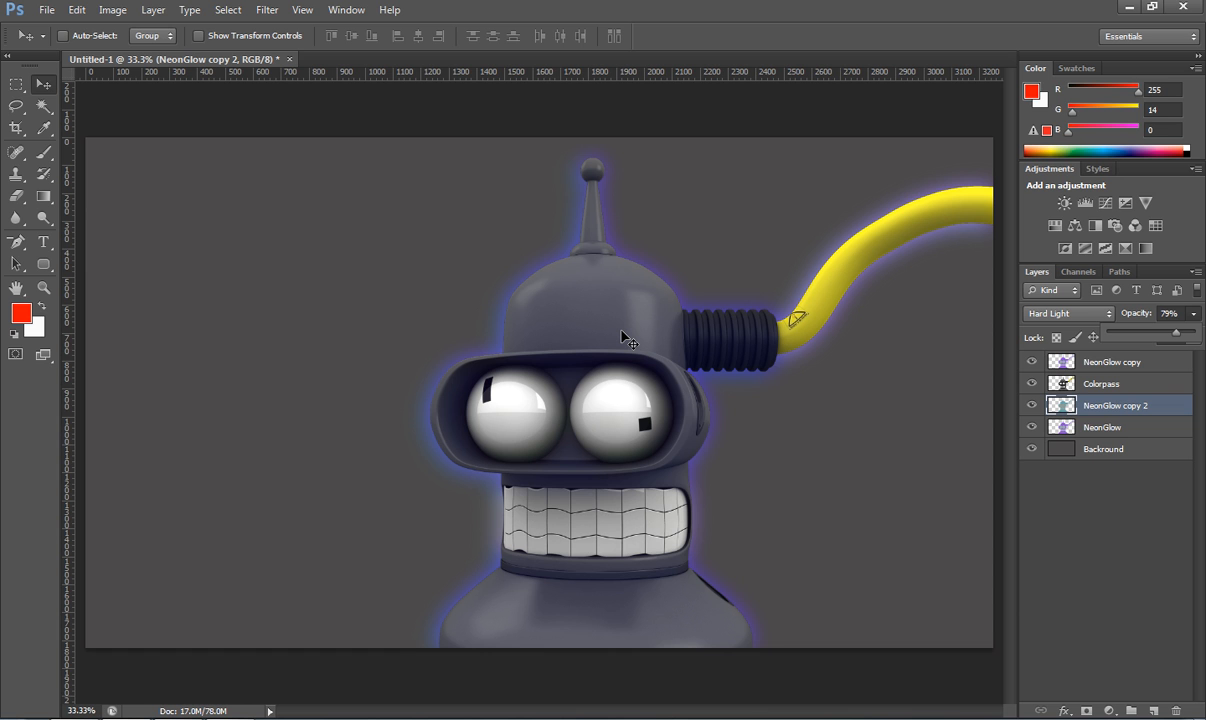
pyautogui.scroll(3, 560, 345)
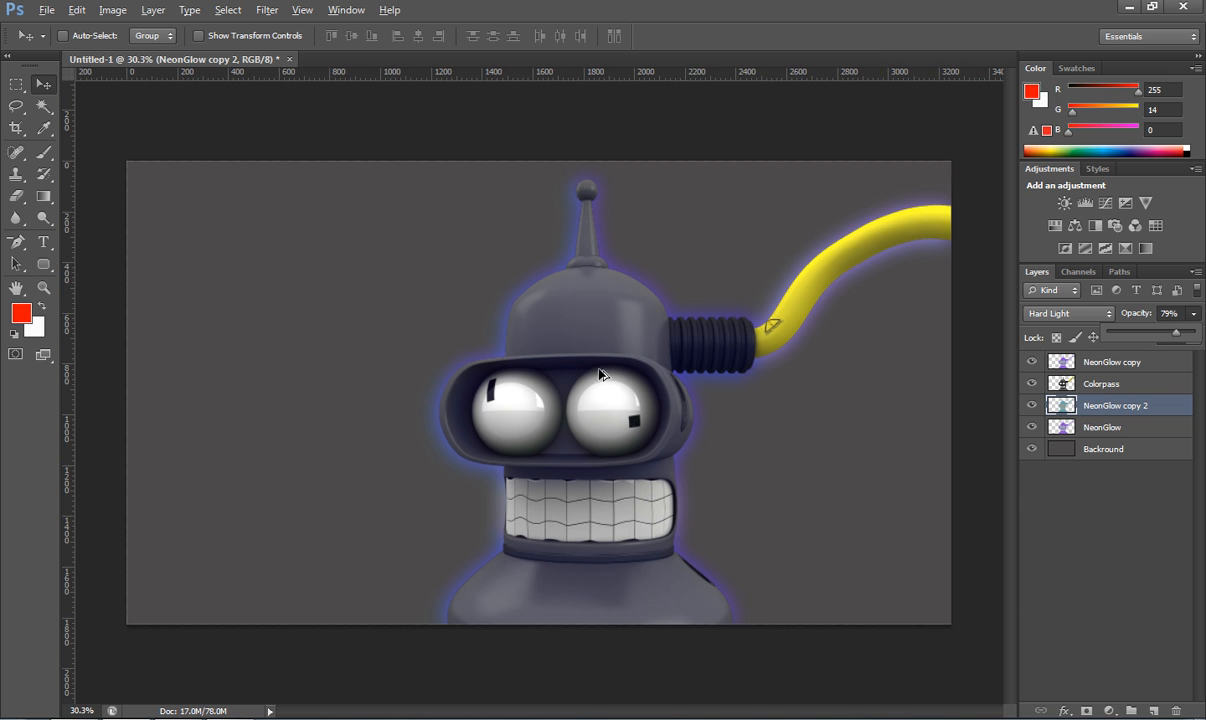
pyautogui.scroll(-1, 600, 385)
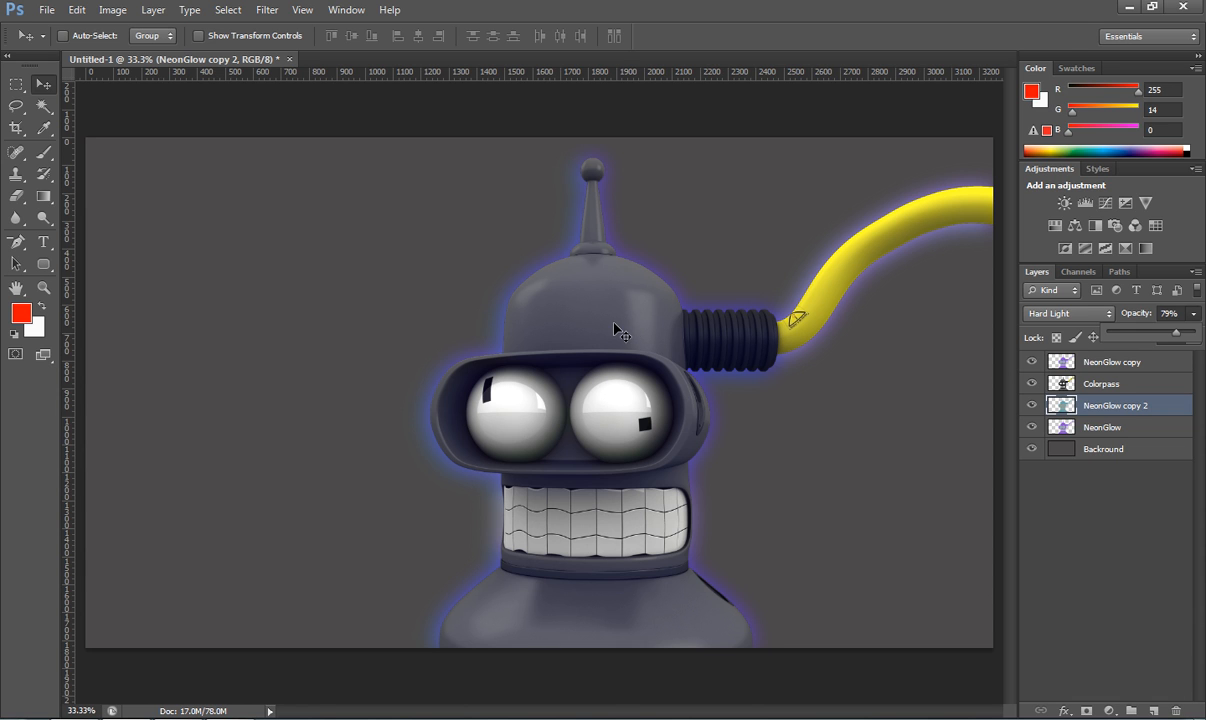
# Step: Make NeonGlow copy the active layer in the composite, and load the Alpha 1 channel of ColorPass.GI.tga as a selection
pyautogui.click(1071, 383)
pyautogui.click(1072, 362)
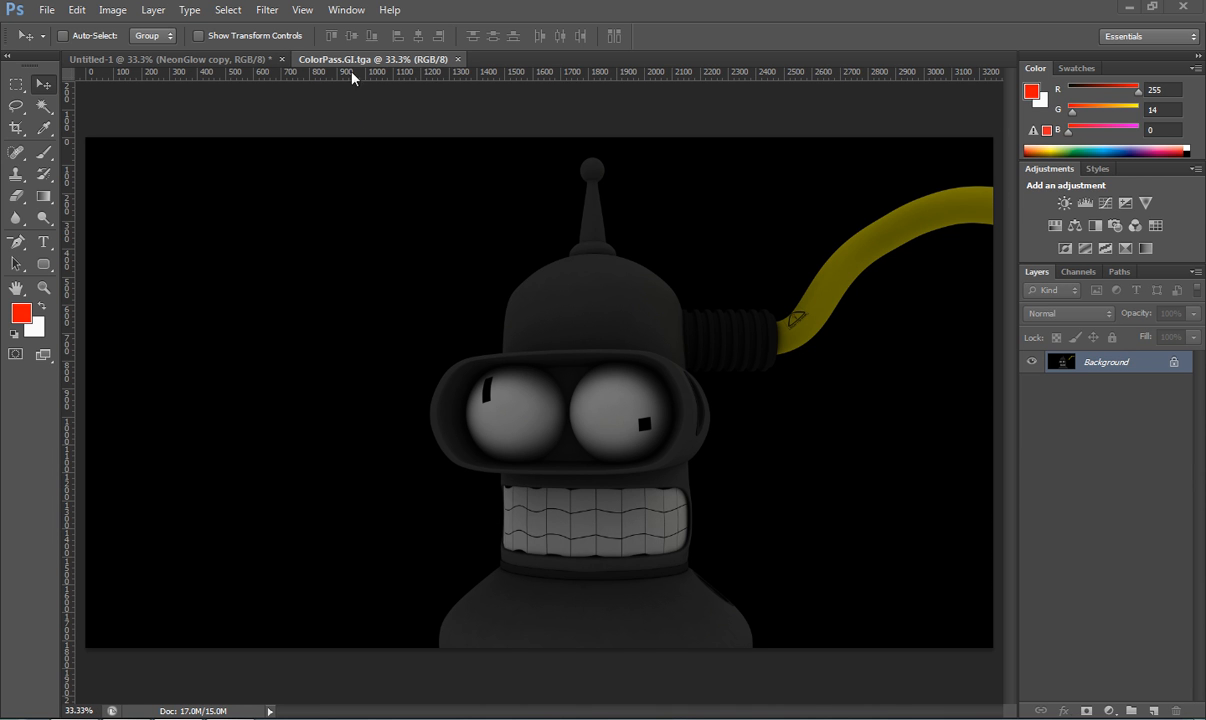
pyautogui.click(1078, 271)
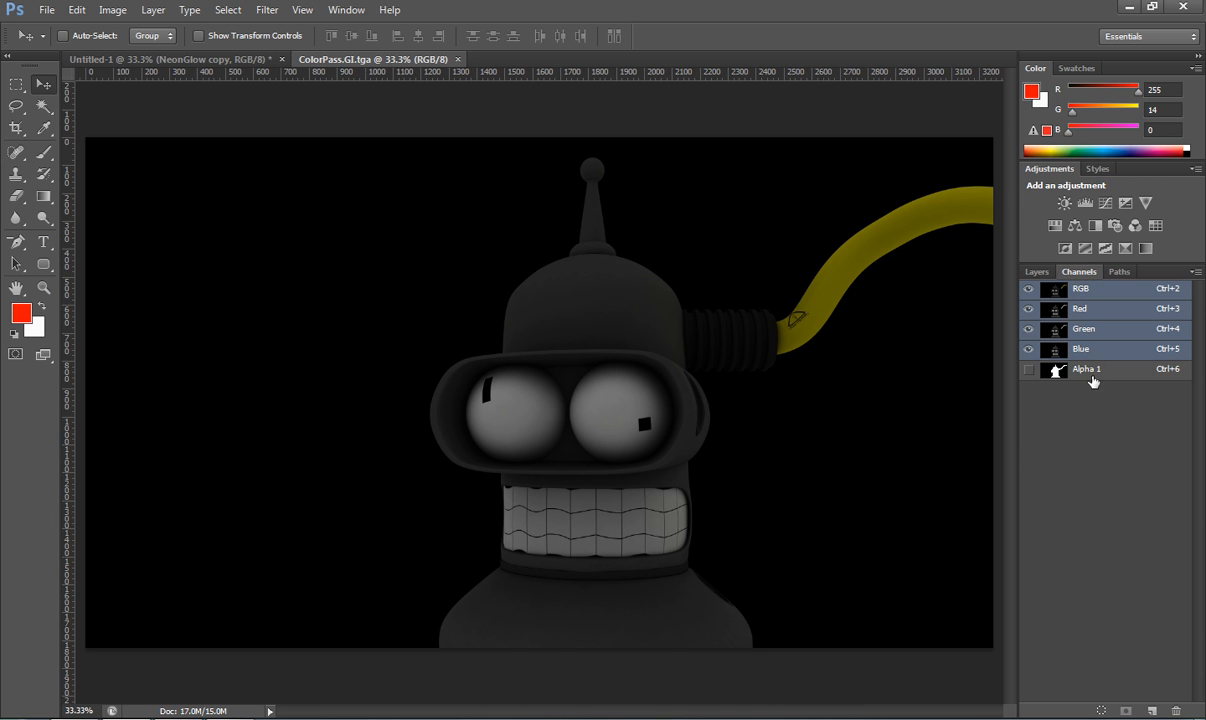
pyautogui.keyDown('ctrl'); pyautogui.click(1082, 370); pyautogui.keyUp('ctrl')
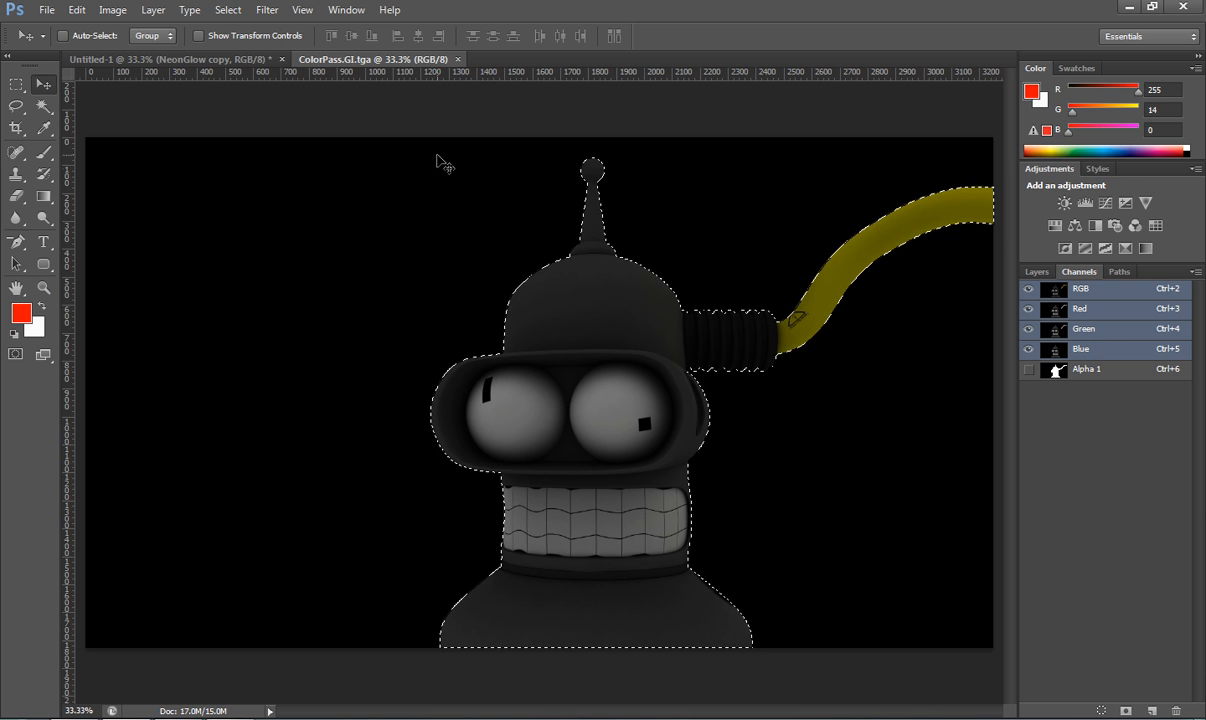
# Step: Copy the selected character from ColorPass.GI.tga into Untitled-1 above NeonGlow copy, align it with the existing character, and close the source file
pyautogui.moveTo(346, 63); pyautogui.dragTo(506, 160)
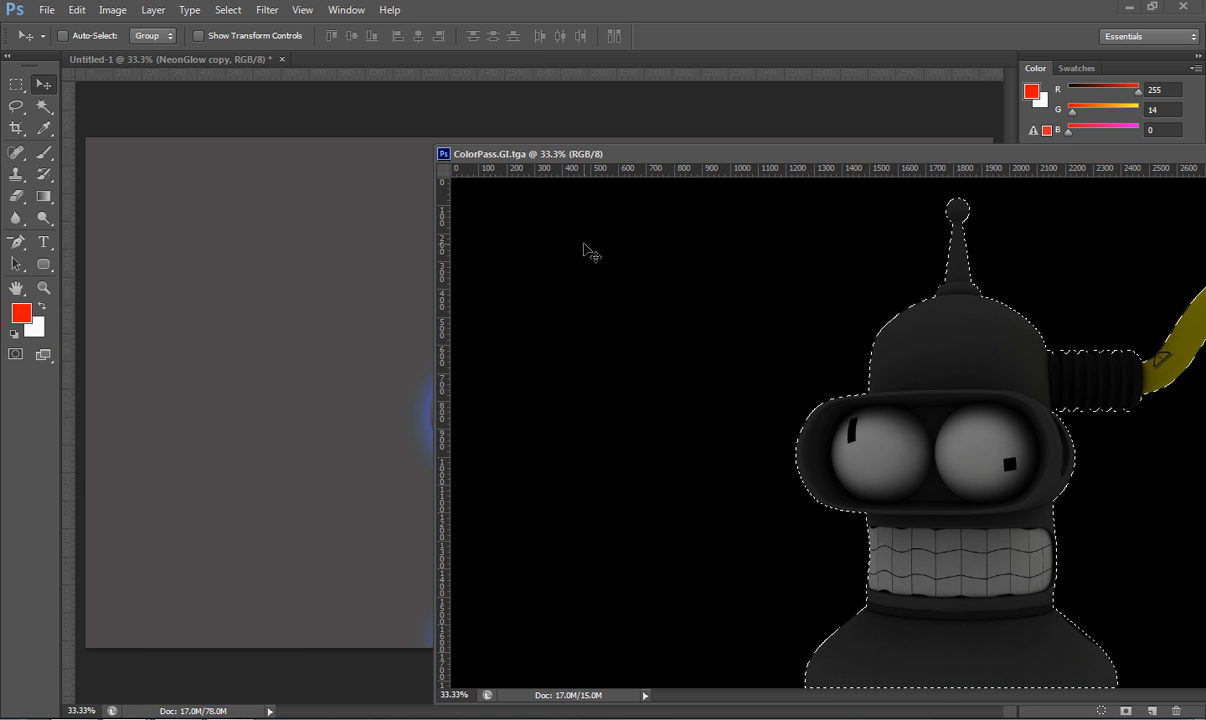
pyautogui.moveTo(868, 158); pyautogui.dragTo(533, 496)
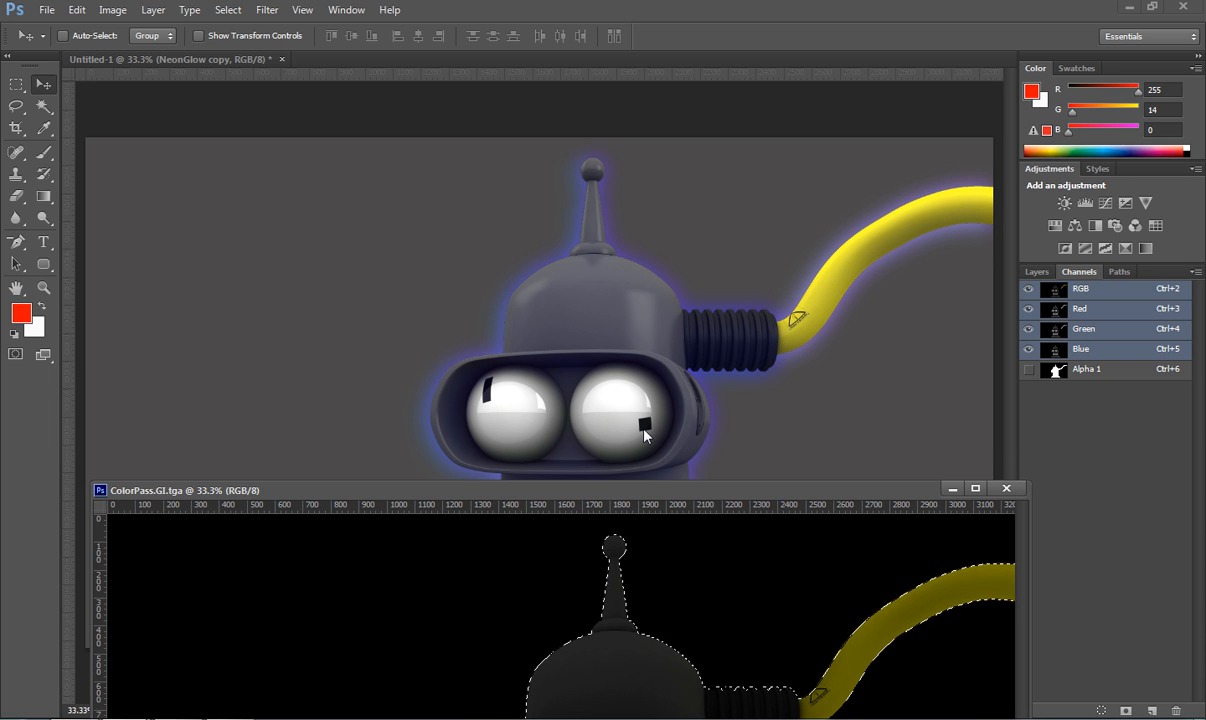
pyautogui.moveTo(622, 615); pyautogui.dragTo(608, 398)
pyautogui.click(1006, 488)
pyautogui.moveTo(612, 445); pyautogui.dragTo(606, 342)
pyautogui.scroll(-2, 650, 387)
pyautogui.scroll(1, 665, 397)
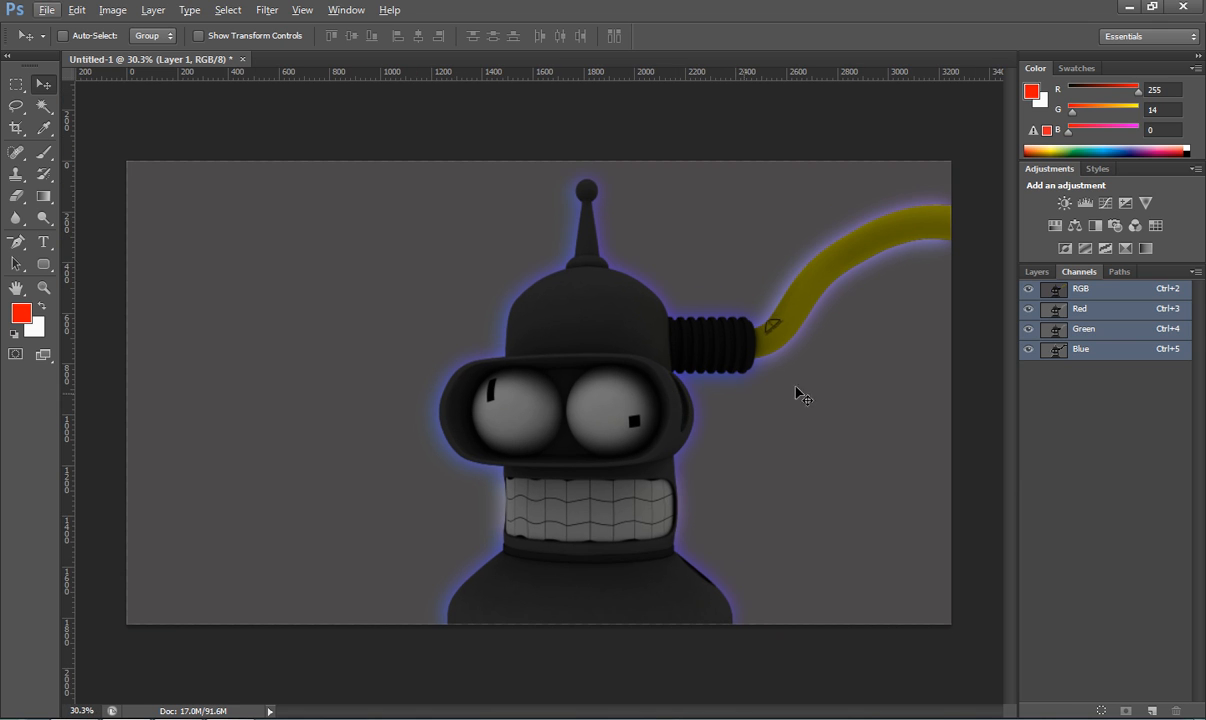
pyautogui.click(1038, 272)
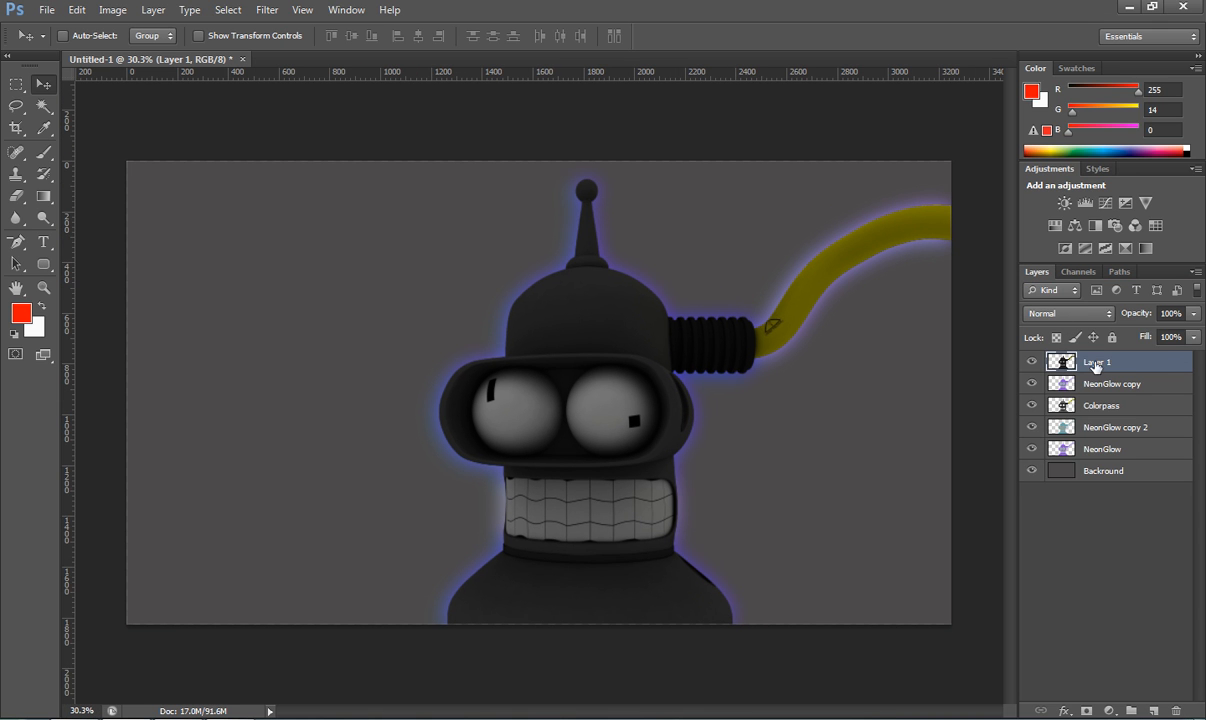
# Step: Rename the newly pasted Layer 1 as GIpass
pyautogui.doubleClick(1097, 362)
pyautogui.write('GIpa')
pyautogui.press('Return')
# Step: Try blend modes on the GIpass layer, including Darken, Lighten, Overlay, Soft Light, Linear Light and Exclusion, and settle on Difference
pyautogui.click(1068, 313)
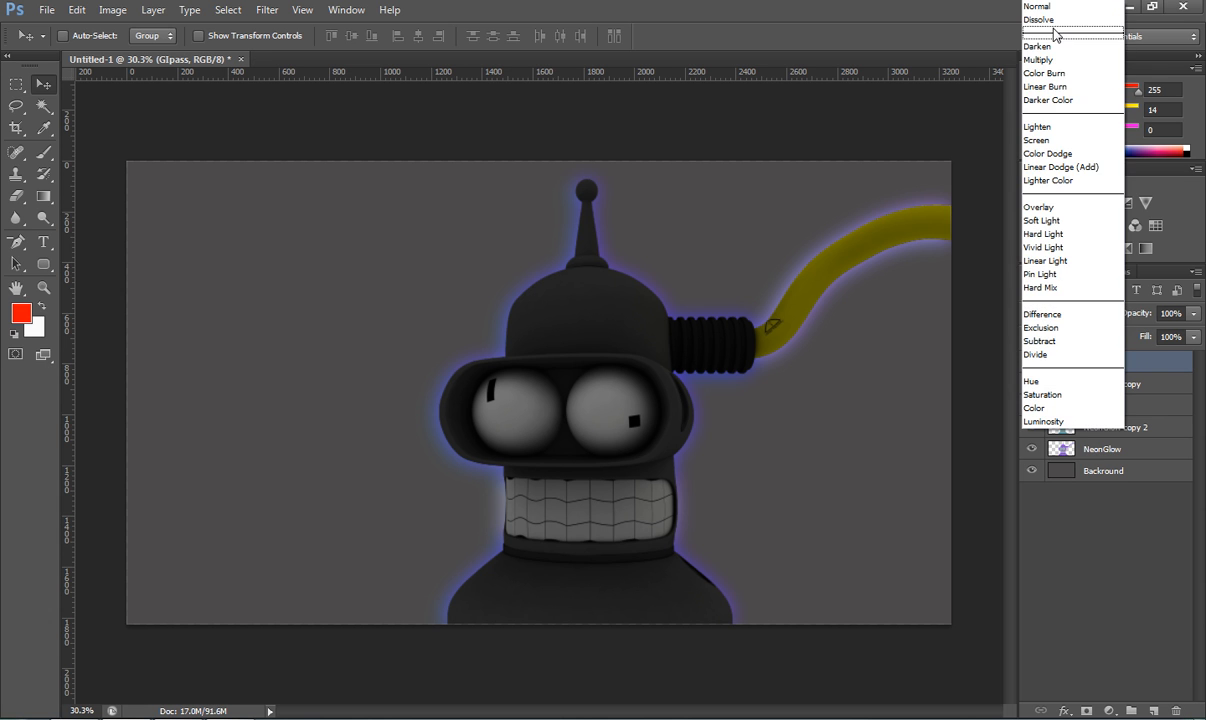
pyautogui.click(1048, 19)
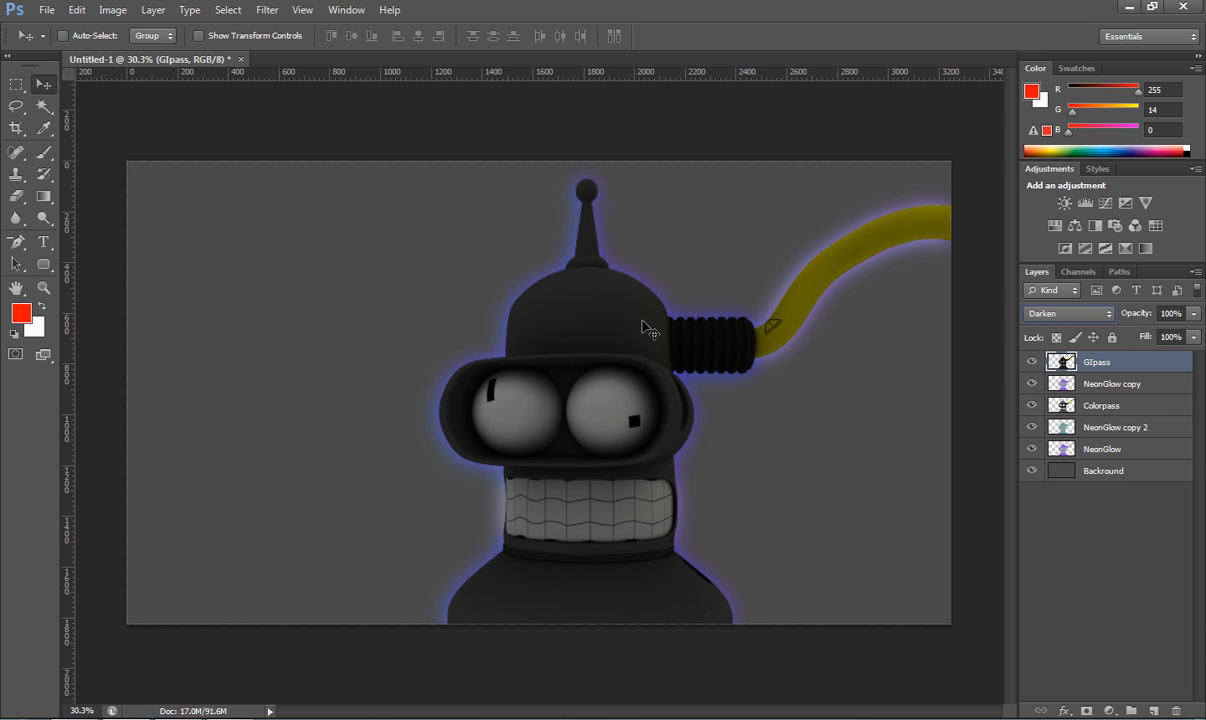
pyautogui.press('Down')
pyautogui.press('Down')
pyautogui.press('Down')
pyautogui.press('Down')
pyautogui.press('Down')
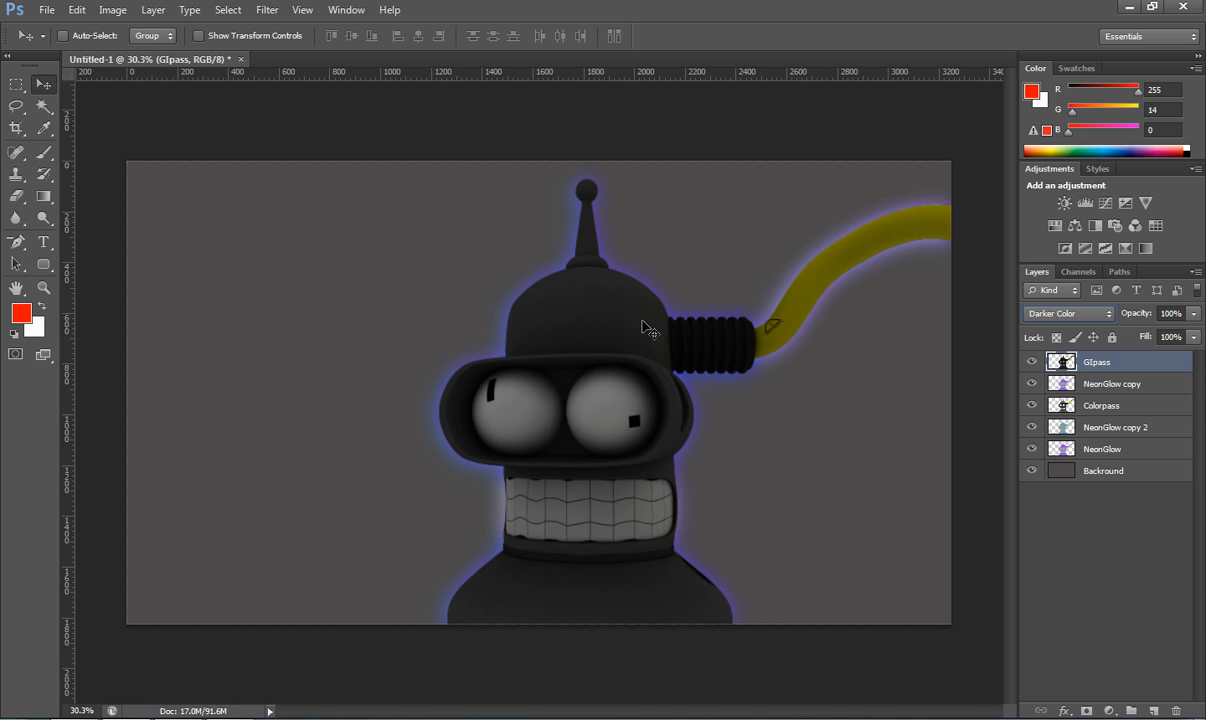
pyautogui.press('Down')
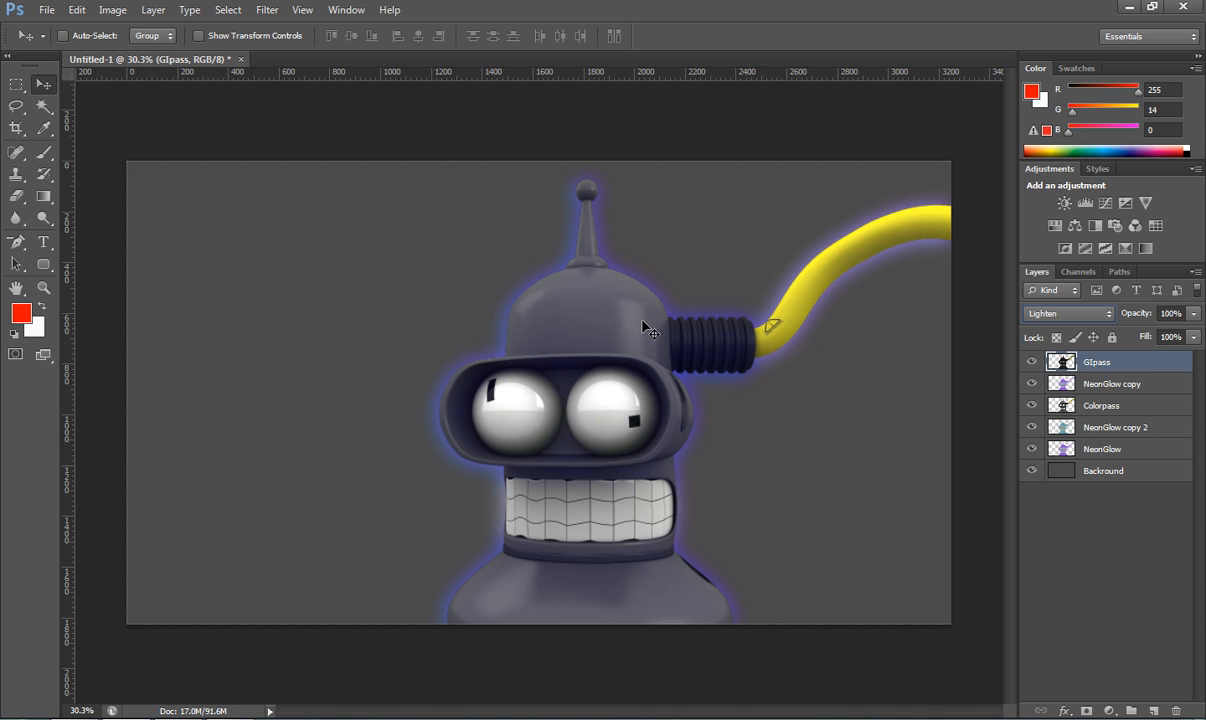
pyautogui.press('Down')
pyautogui.press('Up')
pyautogui.press('Up')
pyautogui.press('Down')
pyautogui.press('Down')
pyautogui.press('Down')
pyautogui.press('Down')
pyautogui.press('Down')
pyautogui.press('Down')
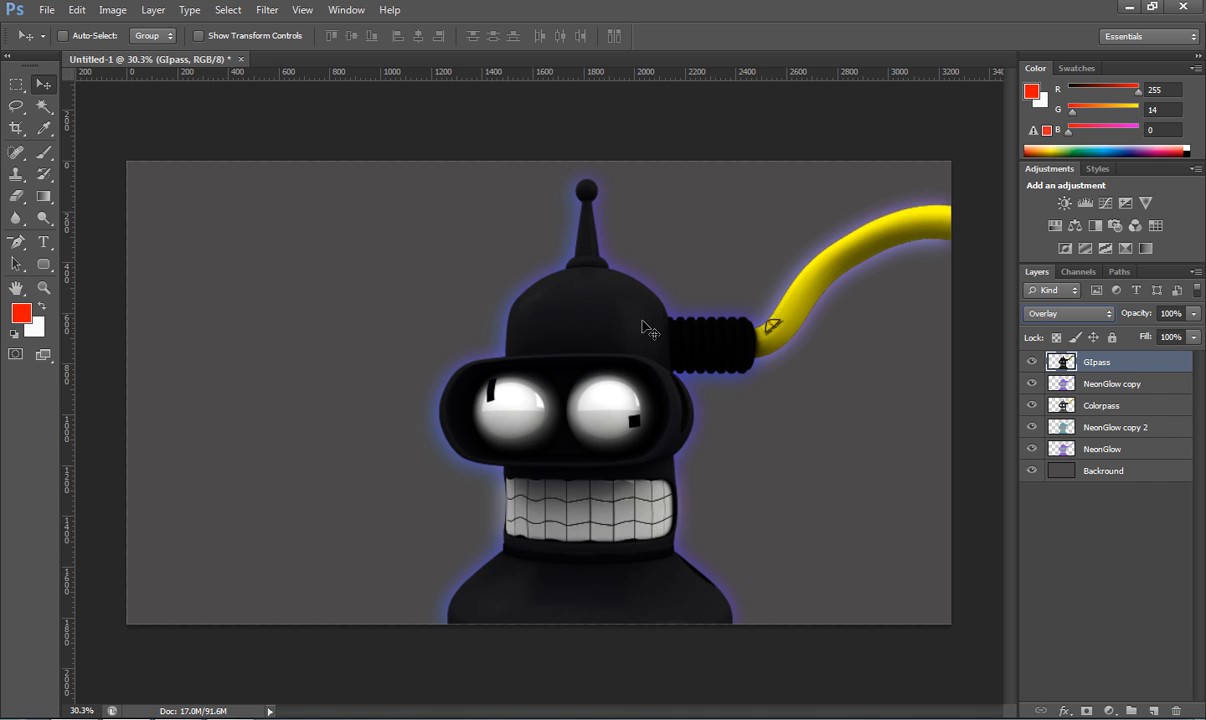
pyautogui.press('Down')
pyautogui.press('Down')
pyautogui.press('Up')
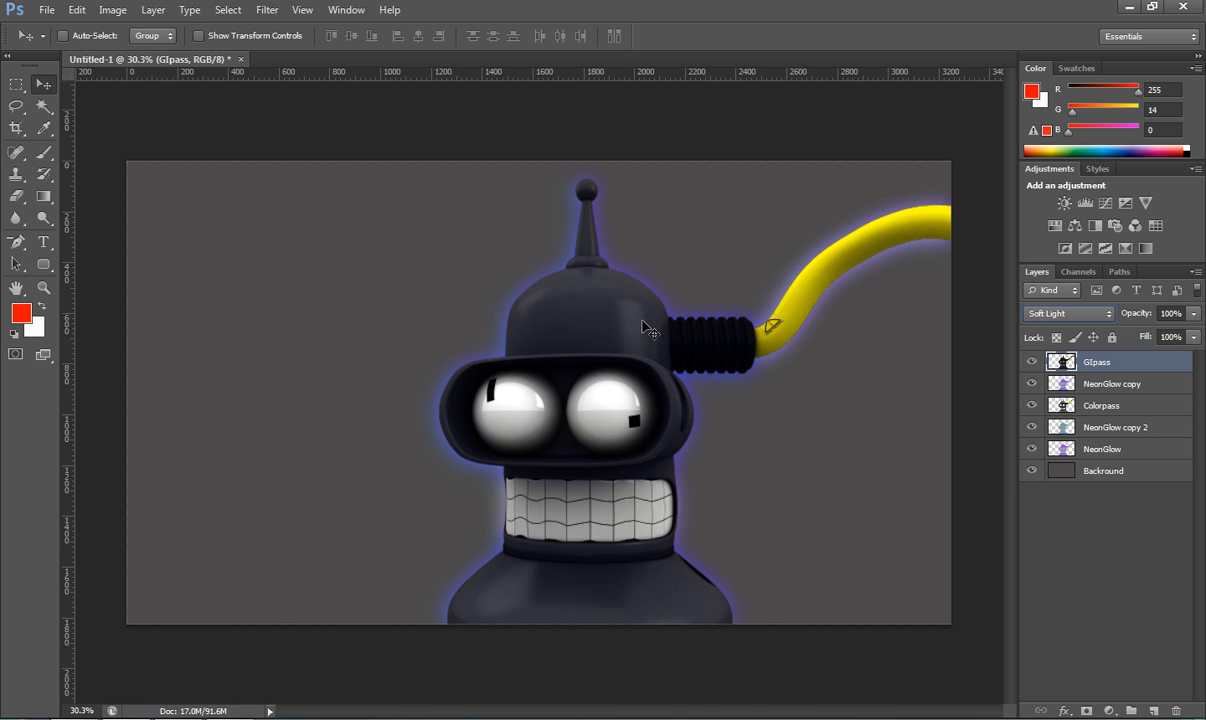
pyautogui.press('Down')
pyautogui.press('Down')
pyautogui.press('Down')
pyautogui.press('Down')
pyautogui.press('Up')
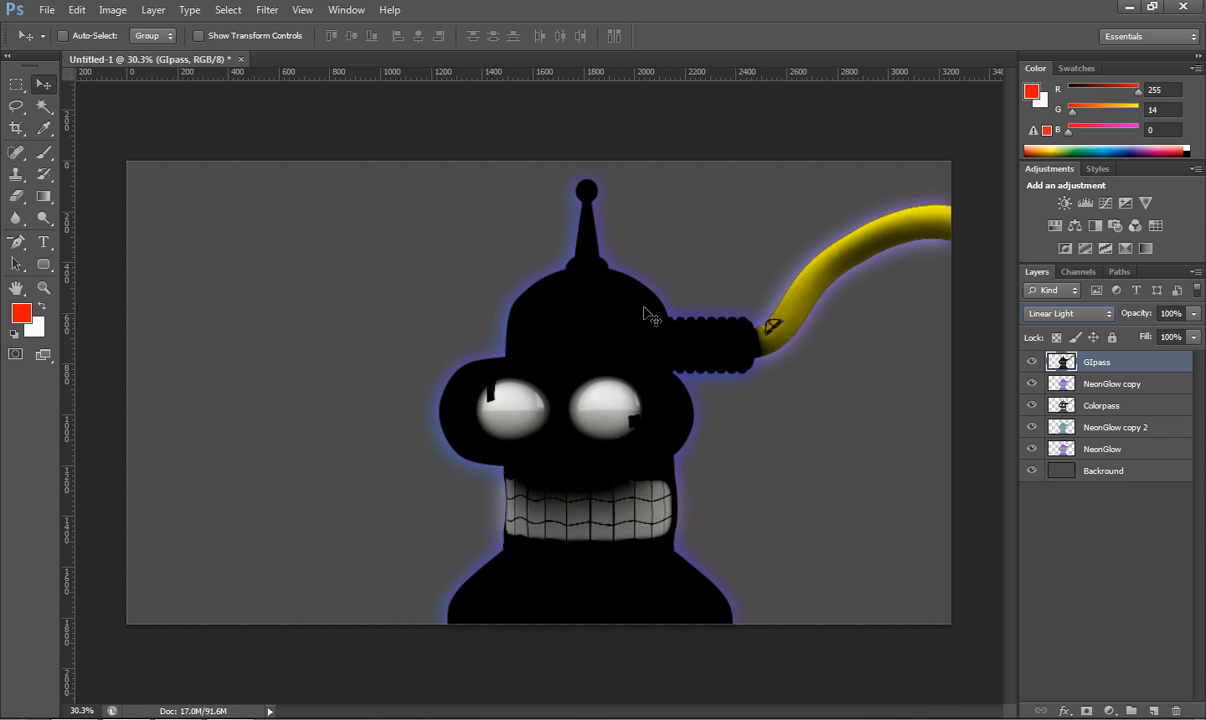
pyautogui.press('Down')
pyautogui.press('Down')
pyautogui.press('Down')
pyautogui.press('Down')
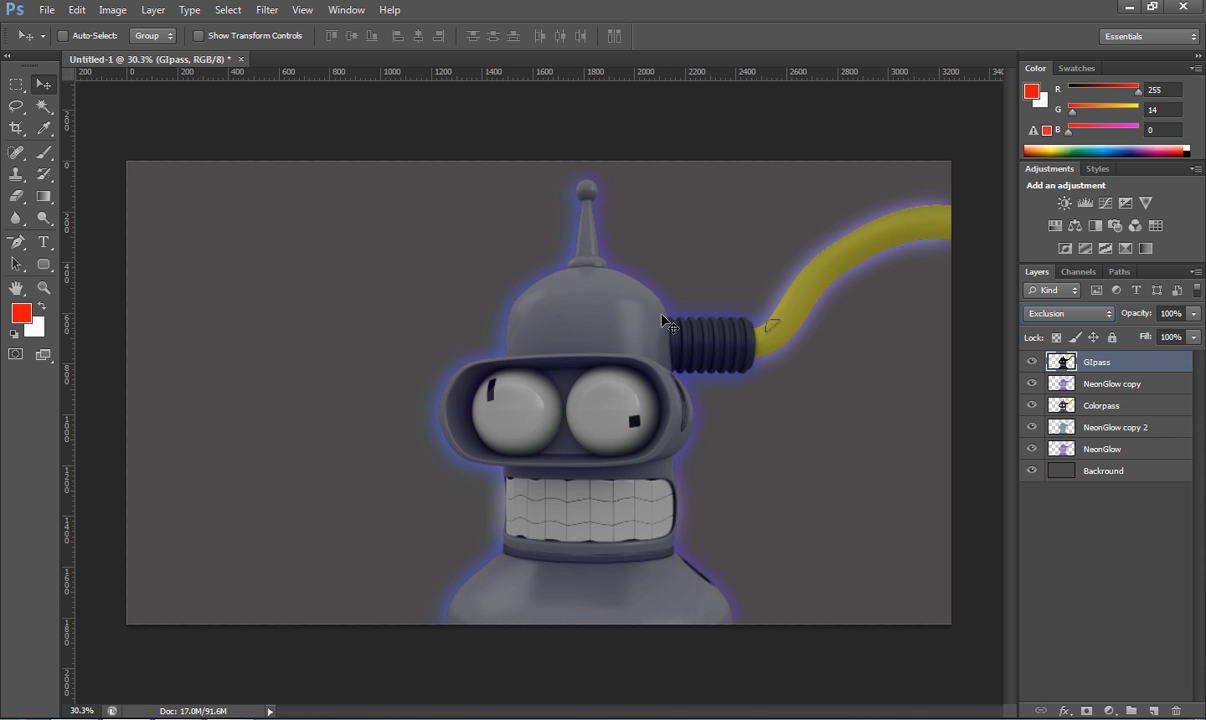
pyautogui.press('Up')
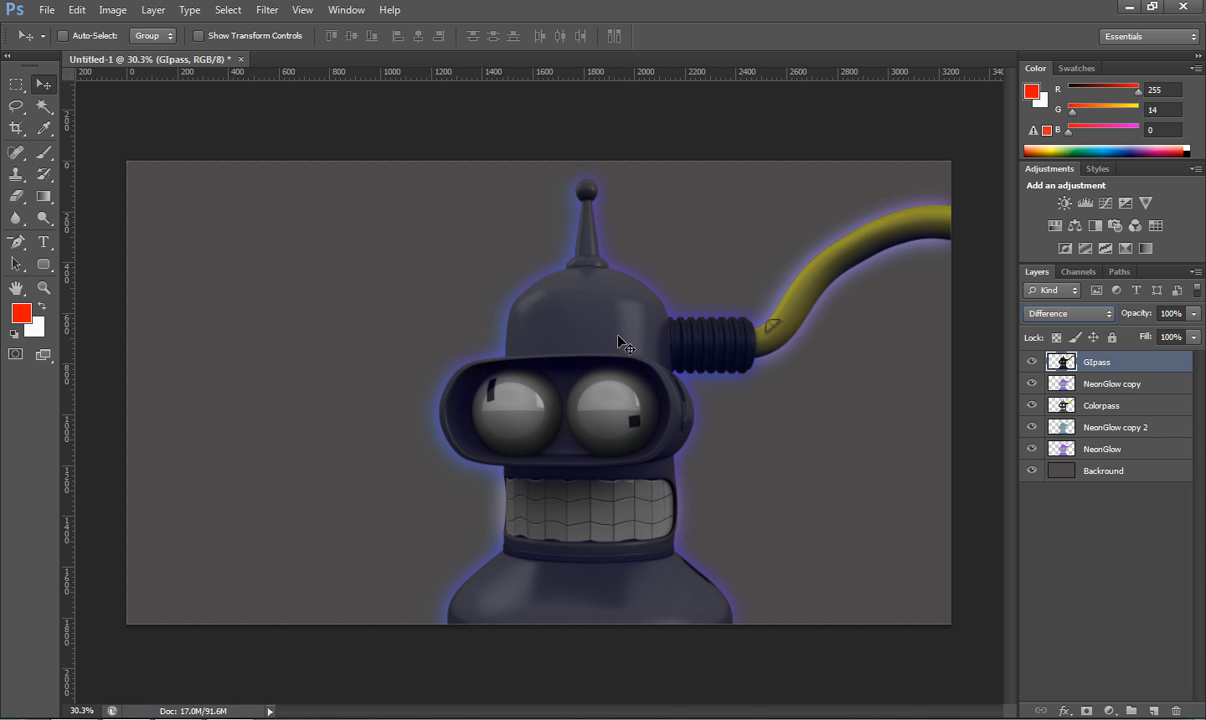
# Step: Set the GIpass layer's fill to 52% and its opacity to 63%
pyautogui.click(1193, 337)
pyautogui.moveTo(1192, 355); pyautogui.dragTo(1166, 365)
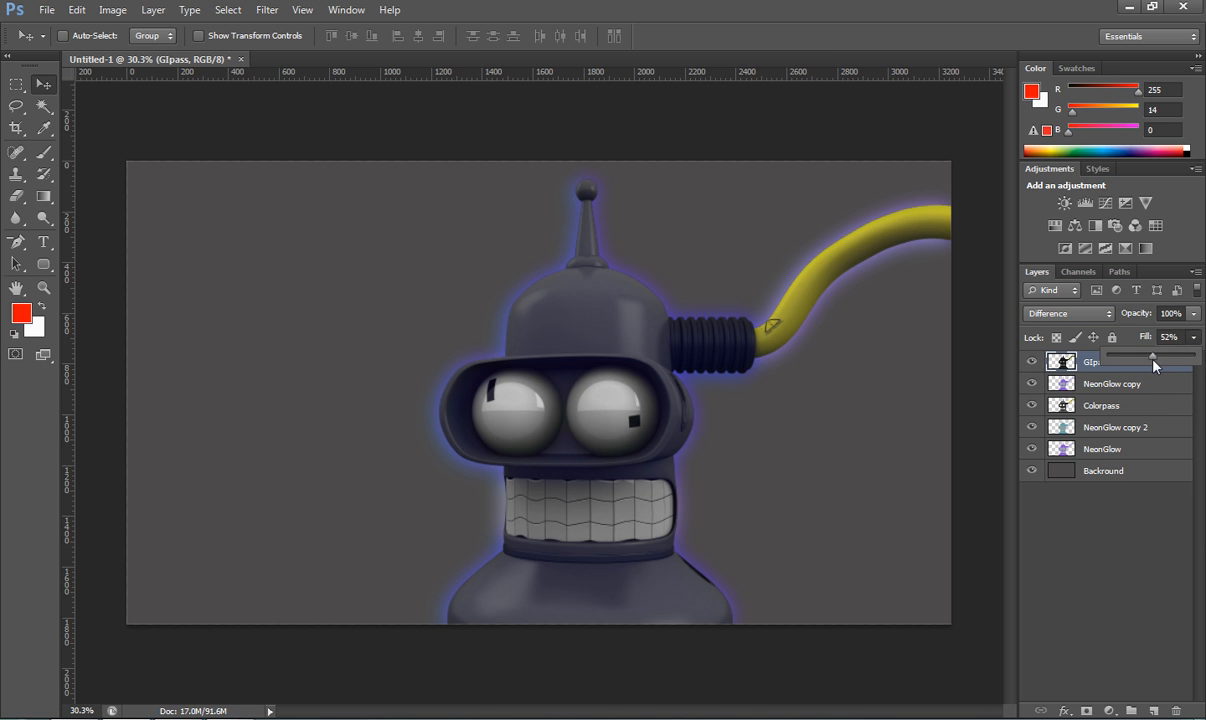
pyautogui.click(1193, 313)
pyautogui.moveTo(1192, 332); pyautogui.dragTo(1164, 334)
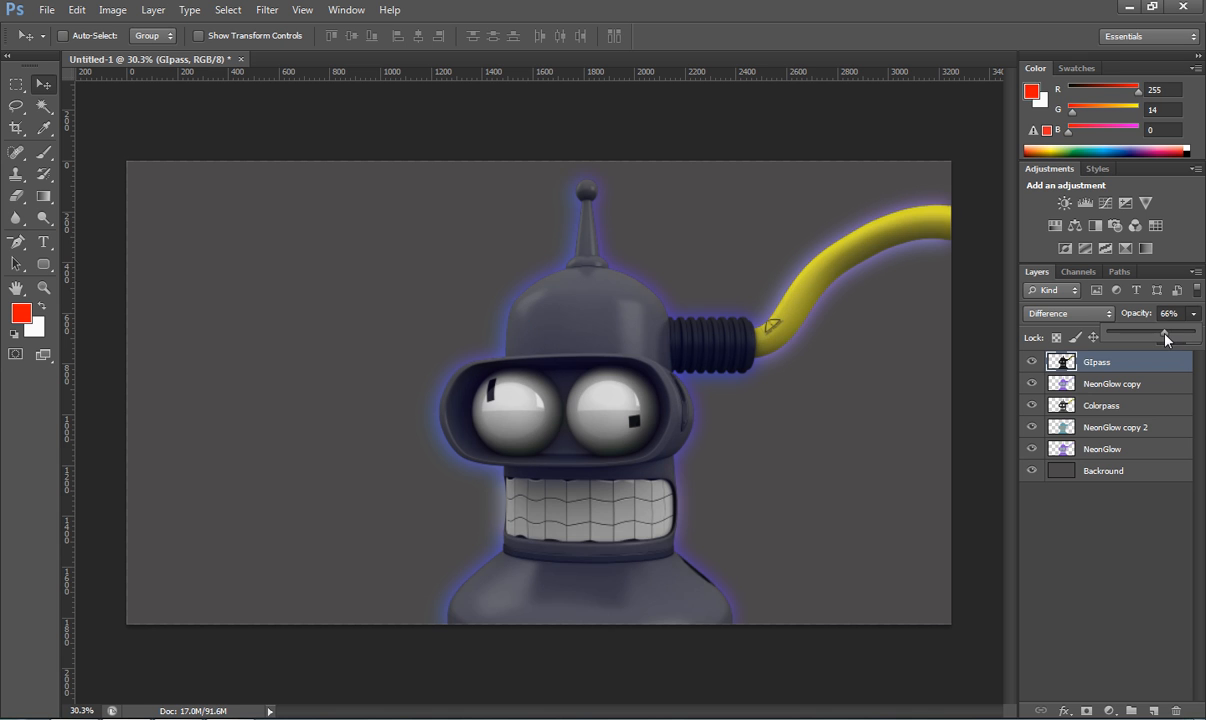
pyautogui.click(786, 393)
pyautogui.scroll(6, 721, 398)
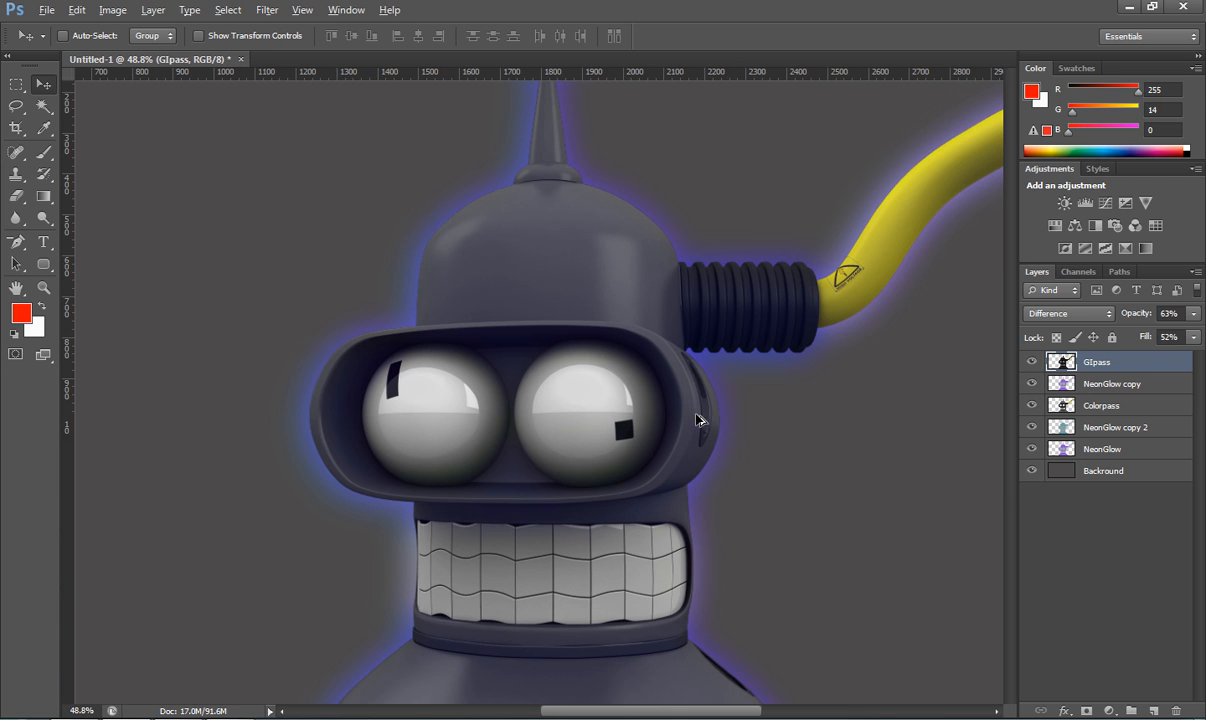
pyautogui.scroll(-4, 672, 418)
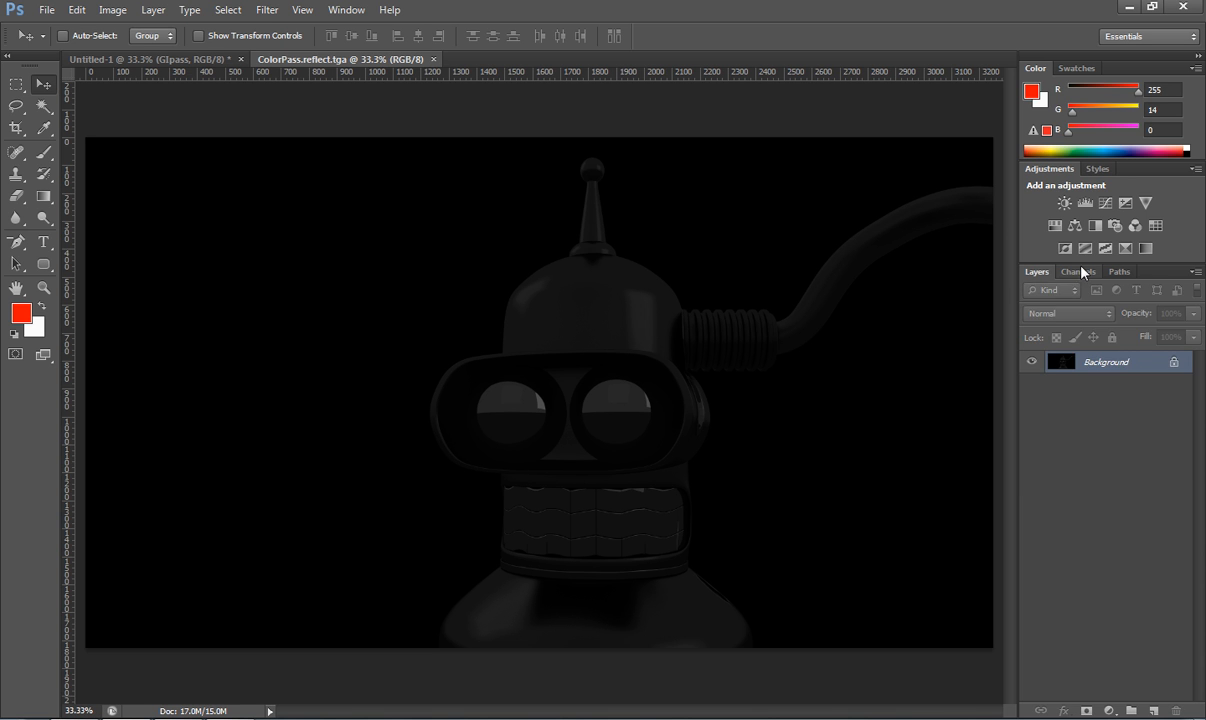
# Step: Copy the Alpha 1 selection of ColorPass.reflect.tga into Untitled-1 above GIpass, close the source file, and align the copy with the character
pyautogui.click(1079, 271)
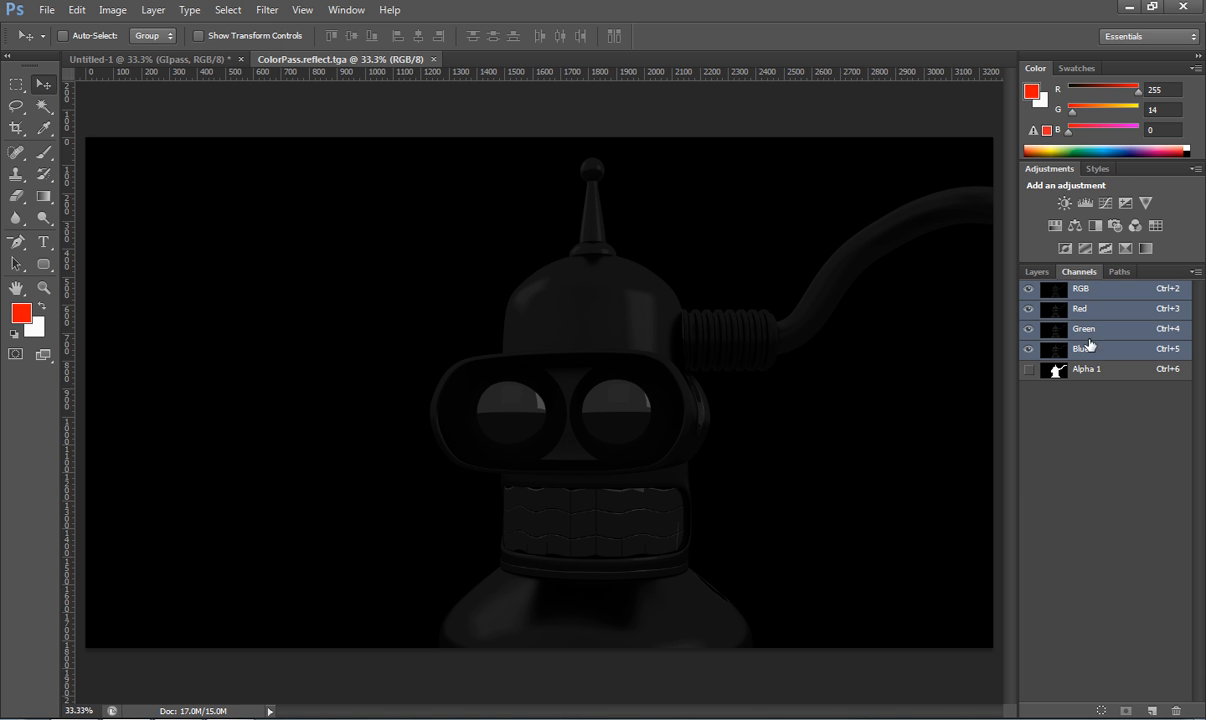
pyautogui.keyDown('ctrl'); pyautogui.click(1057, 370); pyautogui.keyUp('ctrl')
pyautogui.moveTo(318, 62); pyautogui.dragTo(605, 106)
pyautogui.moveTo(885, 322); pyautogui.dragTo(327, 399)
pyautogui.hotkey('ctrl', 'w')
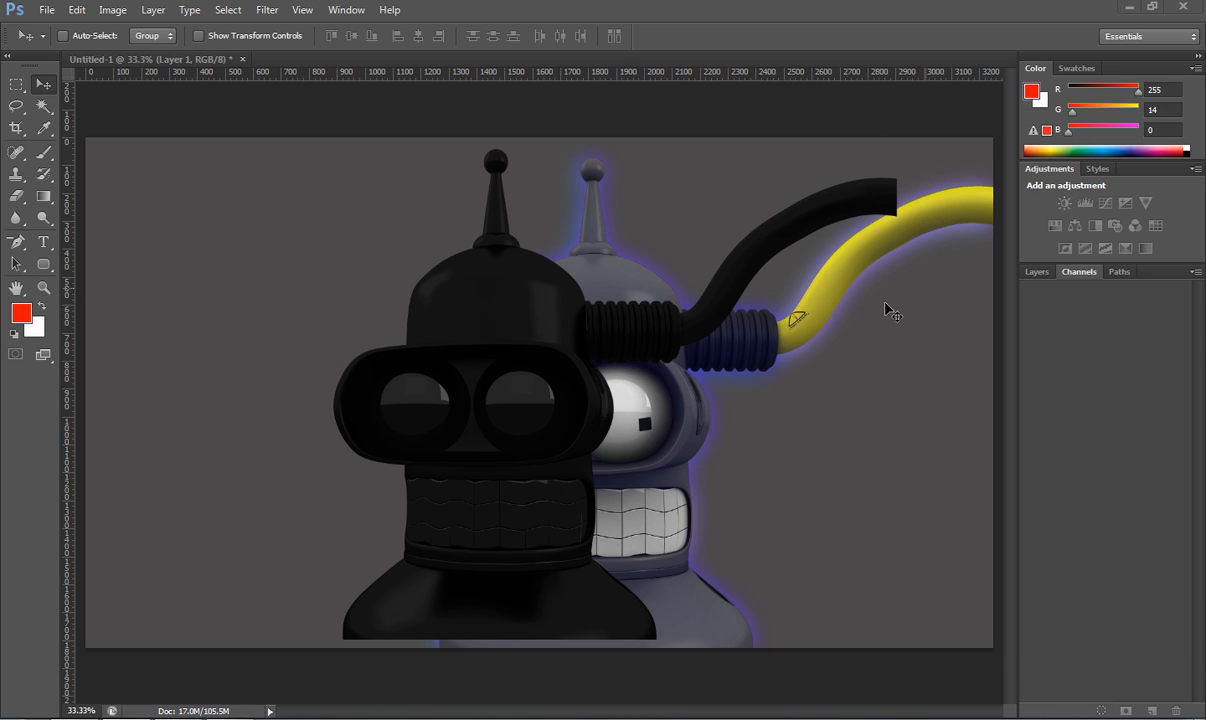
pyautogui.moveTo(498, 405); pyautogui.dragTo(613, 422)
# Step: Try blend modes on the reflection layer, Layer 1, including Lighten, Hard Light and Difference, and leave it on Exclusion
pyautogui.click(1036, 271)
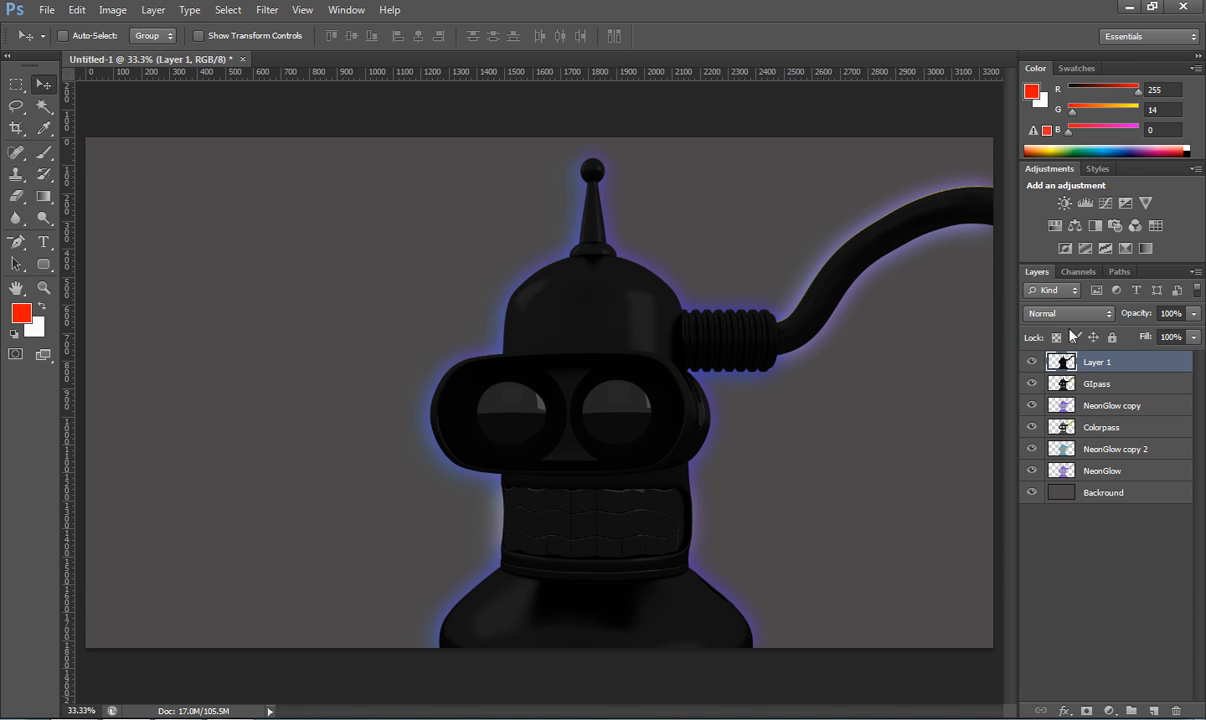
pyautogui.click(1064, 319)
pyautogui.click(1070, 42)
pyautogui.hotkey('shift', '+')
pyautogui.hotkey('shift', '+')
pyautogui.hotkey('shift', '+')
pyautogui.hotkey('shift', '+')
pyautogui.hotkey('shift', '+')
pyautogui.hotkey('shift', '+')
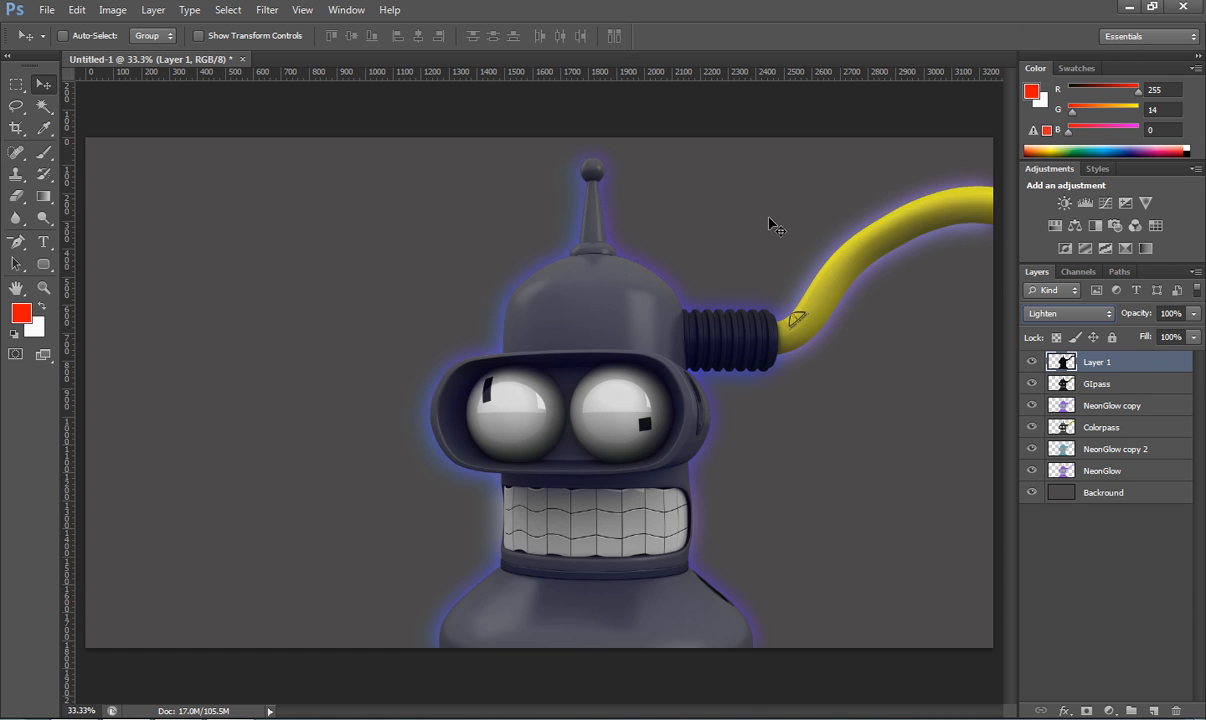
pyautogui.hotkey('shift', '+')
pyautogui.hotkey('shift', '+')
pyautogui.hotkey('shift', '+')
pyautogui.hotkey('shift', '+')
pyautogui.hotkey('shift', '+')
pyautogui.hotkey('shift', '+')
pyautogui.hotkey('shift', '+')
pyautogui.hotkey('shift', '+')
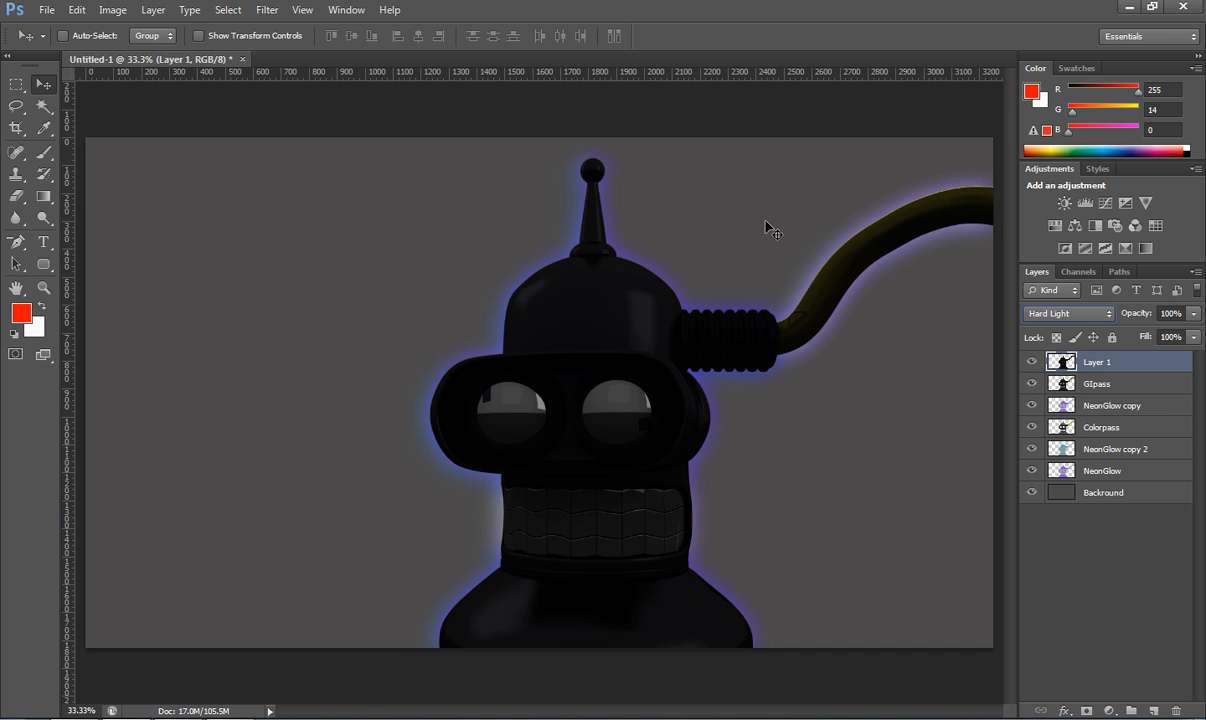
pyautogui.hotkey('shift', '+')
pyautogui.hotkey('shift', '+')
pyautogui.hotkey('shift', '+')
pyautogui.hotkey('shift', '+')
pyautogui.hotkey('shift', '+')
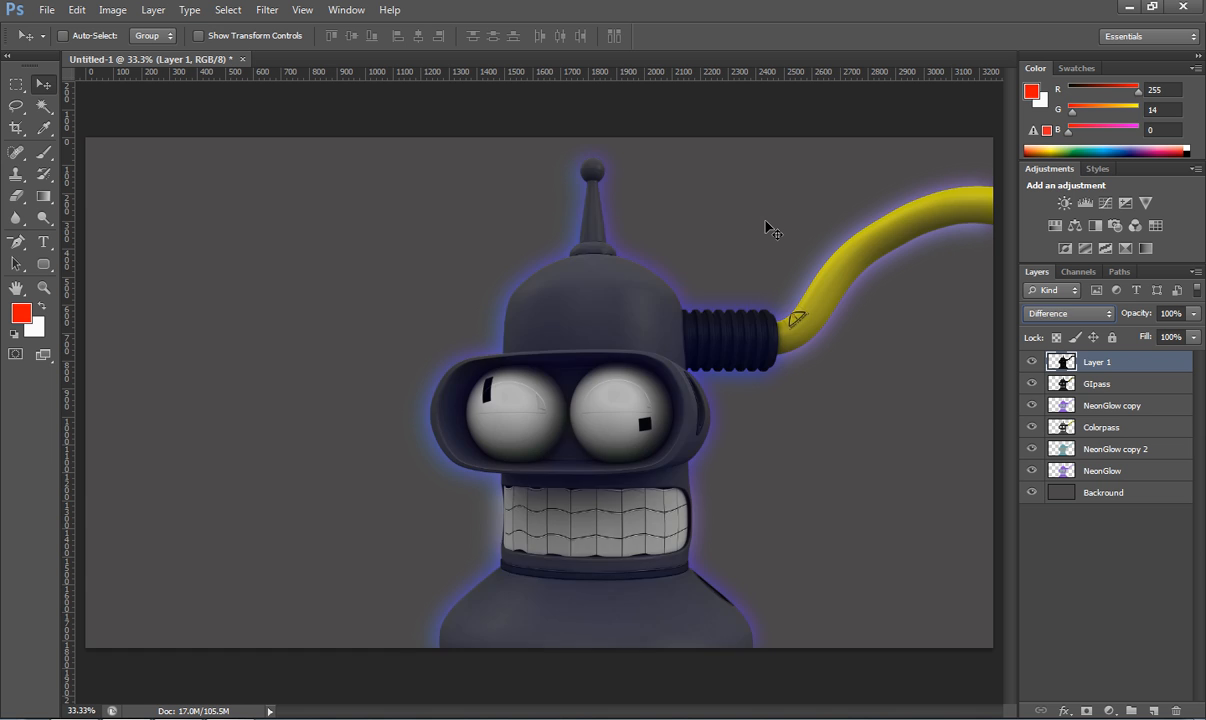
pyautogui.hotkey('shift', '-')
pyautogui.hotkey('shift', '+')
pyautogui.hotkey('shift', '+')
pyautogui.hotkey('shift', '+')
pyautogui.hotkey('shift', '-')
pyautogui.hotkey('shift', '-')
pyautogui.hotkey('shift', '-')
pyautogui.hotkey('shift', '+')
pyautogui.hotkey('shift', '-')
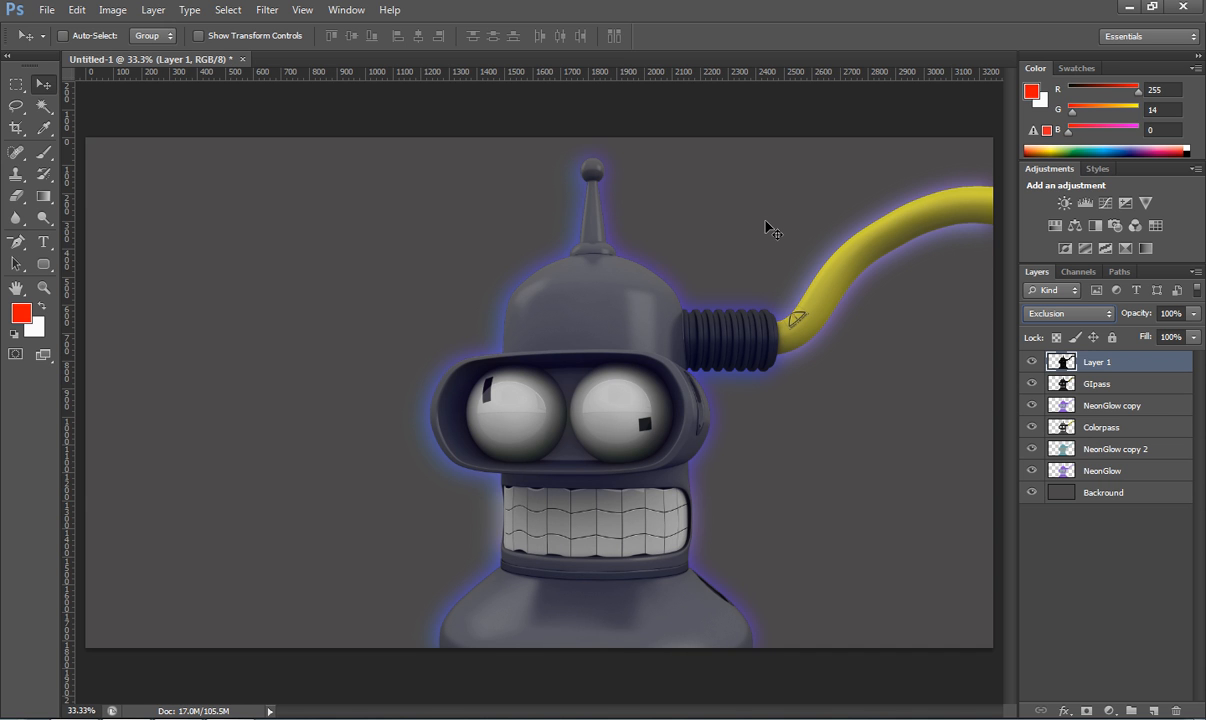
# Step: Apply a Brightness/Contrast adjustment to Layer 1 with raised brightness
pyautogui.click(116, 16)
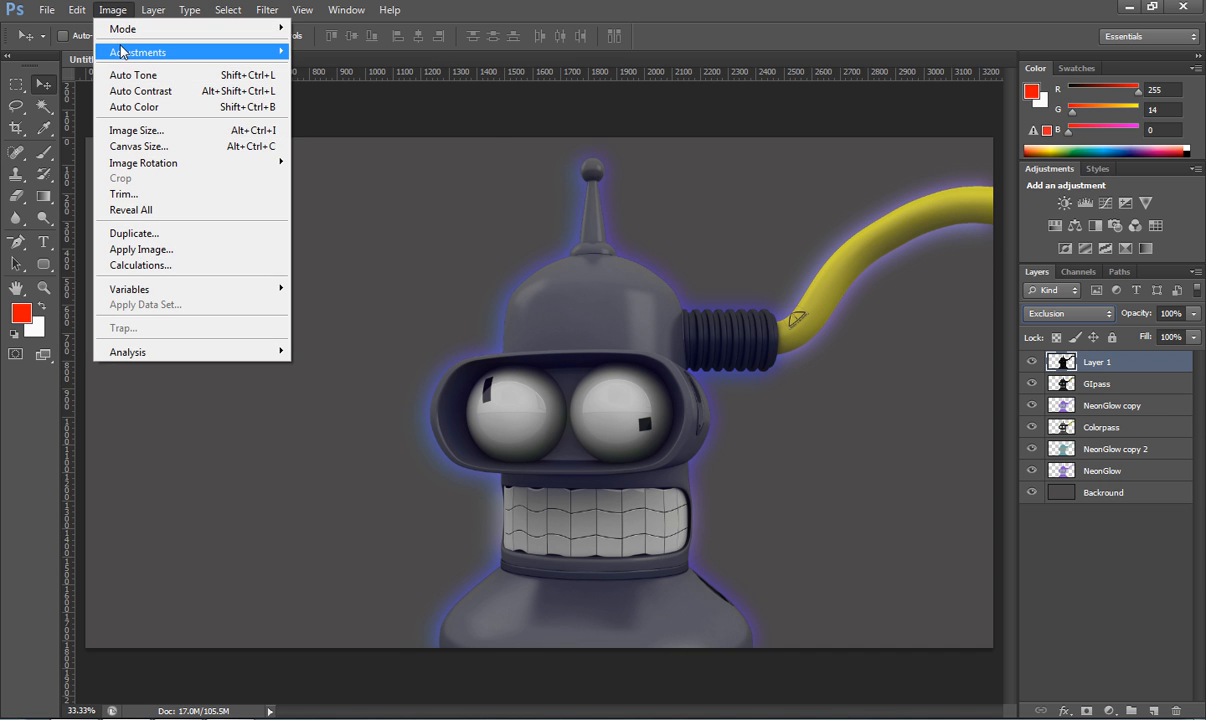
pyautogui.moveTo(170, 55)
pyautogui.click(340, 51)
pyautogui.moveTo(900, 147); pyautogui.dragTo(942, 149)
pyautogui.moveTo(902, 185)
pyautogui.mouseDown()
pyautogui.moveTo(980, 189)
pyautogui.moveTo(871, 191)
pyautogui.moveTo(899, 186)
pyautogui.mouseUp()
pyautogui.click(1028, 131)
# Step: Return Layer 1 to Normal blending and apply Brightness/Contrast with brightness 95 and contrast -23
pyautogui.click(1066, 313)
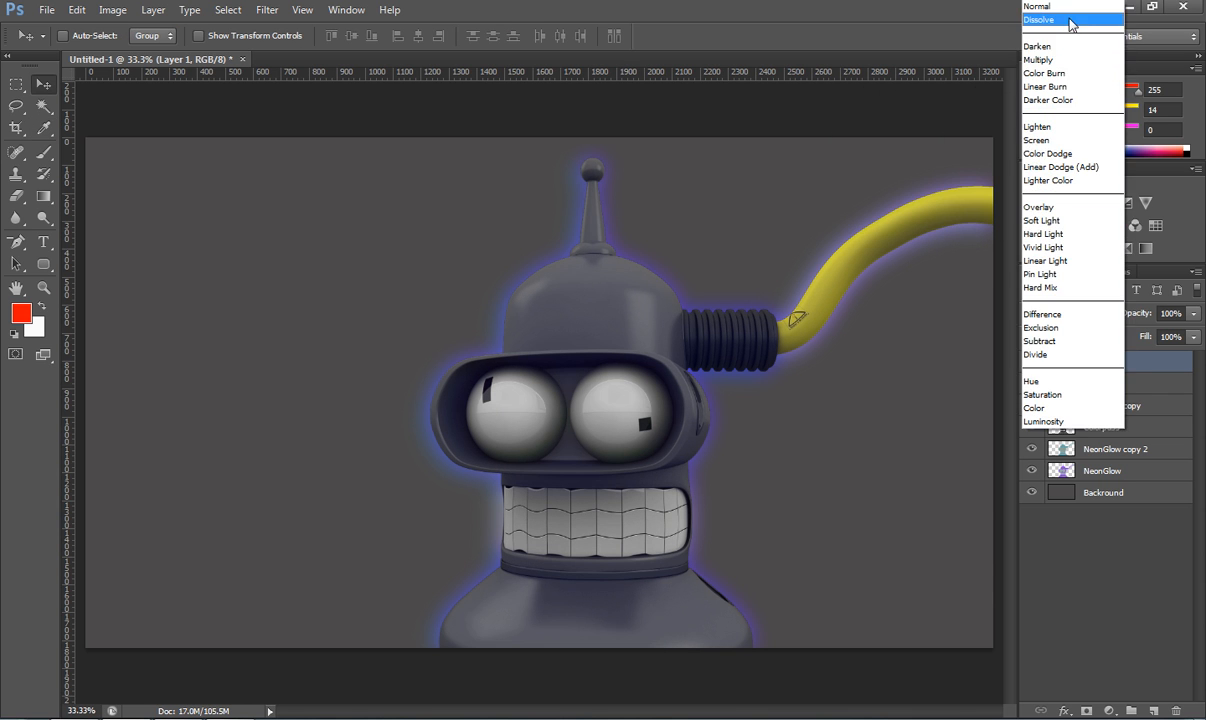
pyautogui.click(1063, 12)
pyautogui.click(112, 10)
pyautogui.moveTo(160, 48)
pyautogui.click(380, 51)
pyautogui.moveTo(852, 142); pyautogui.dragTo(864, 181)
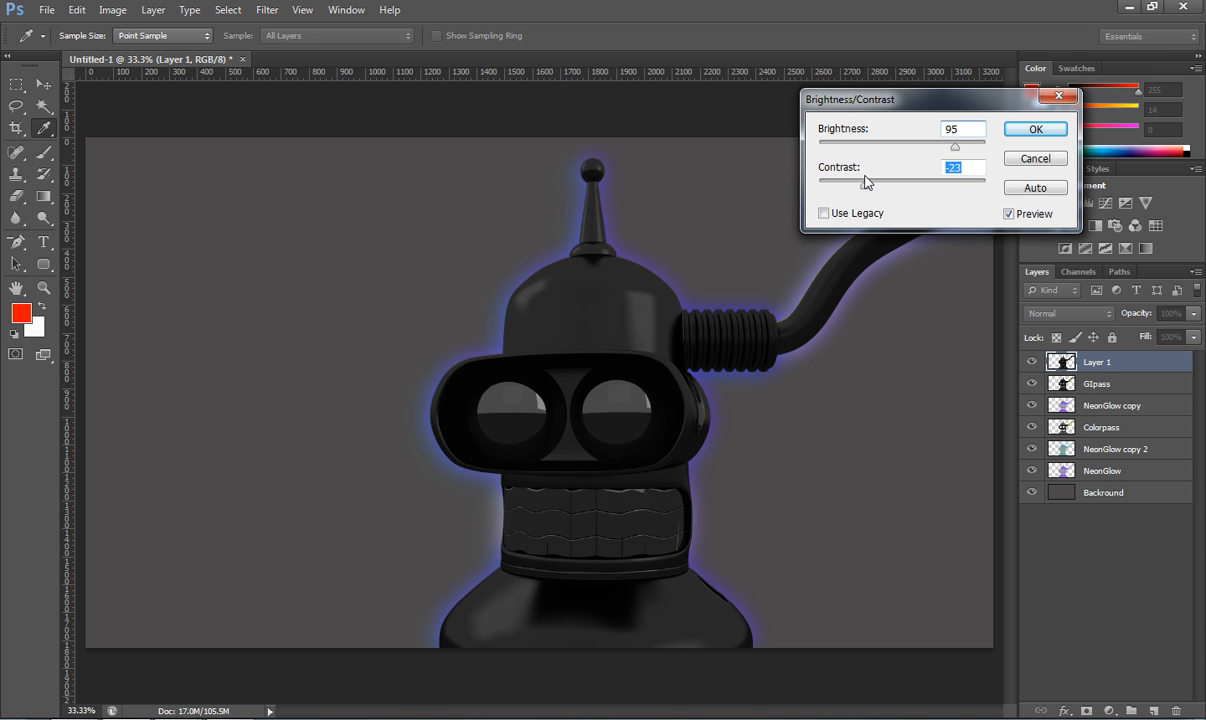
pyautogui.click(1035, 131)
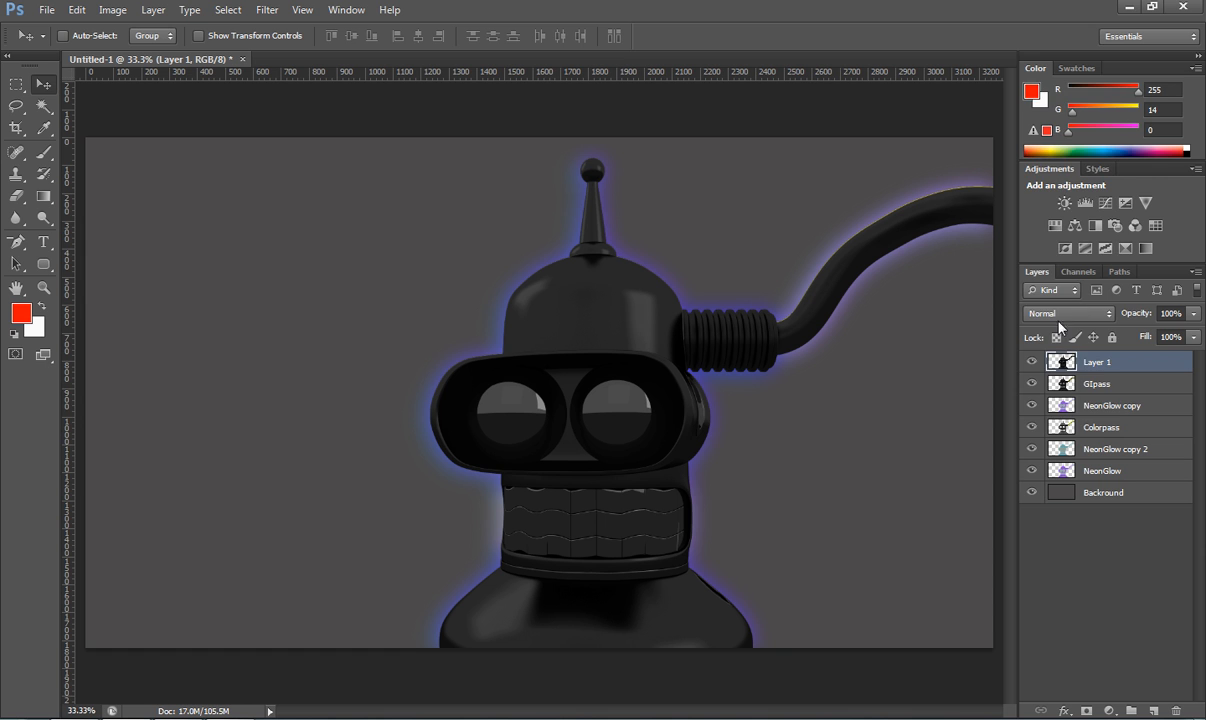
# Step: Go through the darkening blend modes on the brightened Layer 1 and set it to Lighten
pyautogui.click(1068, 313)
pyautogui.click(1065, 38)
pyautogui.hotkey('shift', '+')
pyautogui.hotkey('shift', '+')
pyautogui.hotkey('shift', '+')
pyautogui.hotkey('shift', '+')
pyautogui.hotkey('shift', '+')
pyautogui.press('Down')
pyautogui.press('Up')
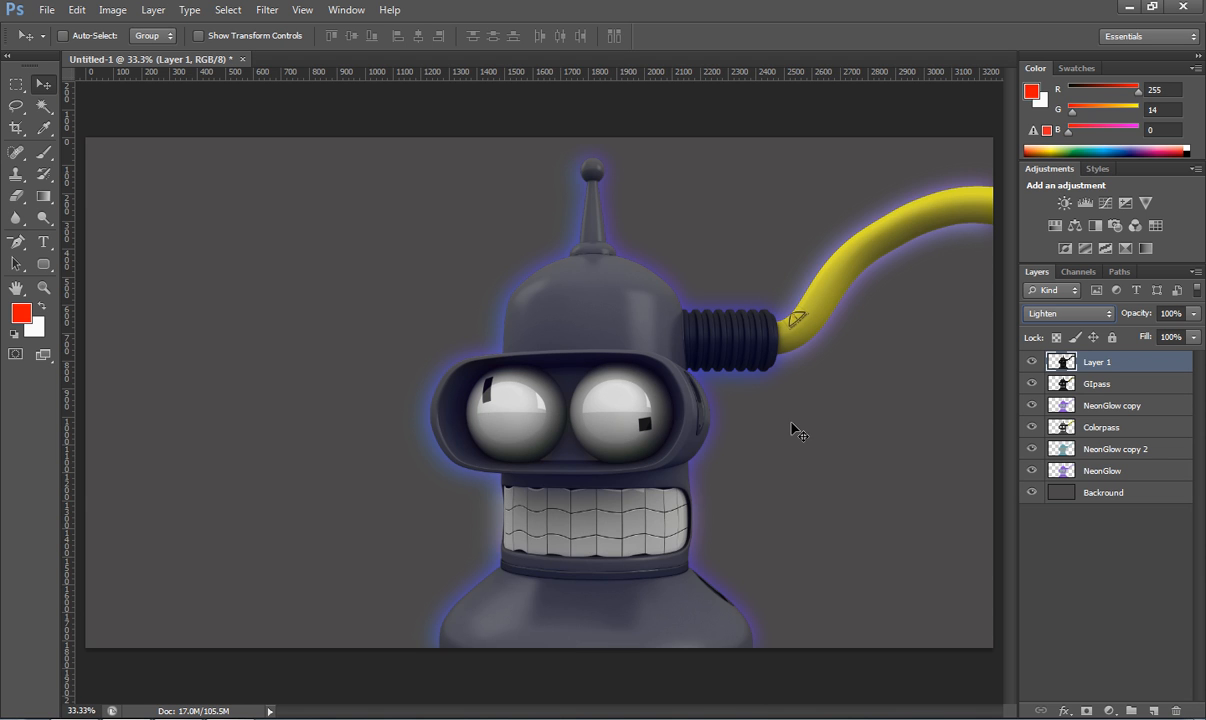
# Step: Compare Dissolve, Linear Burn, Lighten and other blend modes on Layer 1 around the eyes, and settle on Screen
pyautogui.scroll(4, 619, 358)
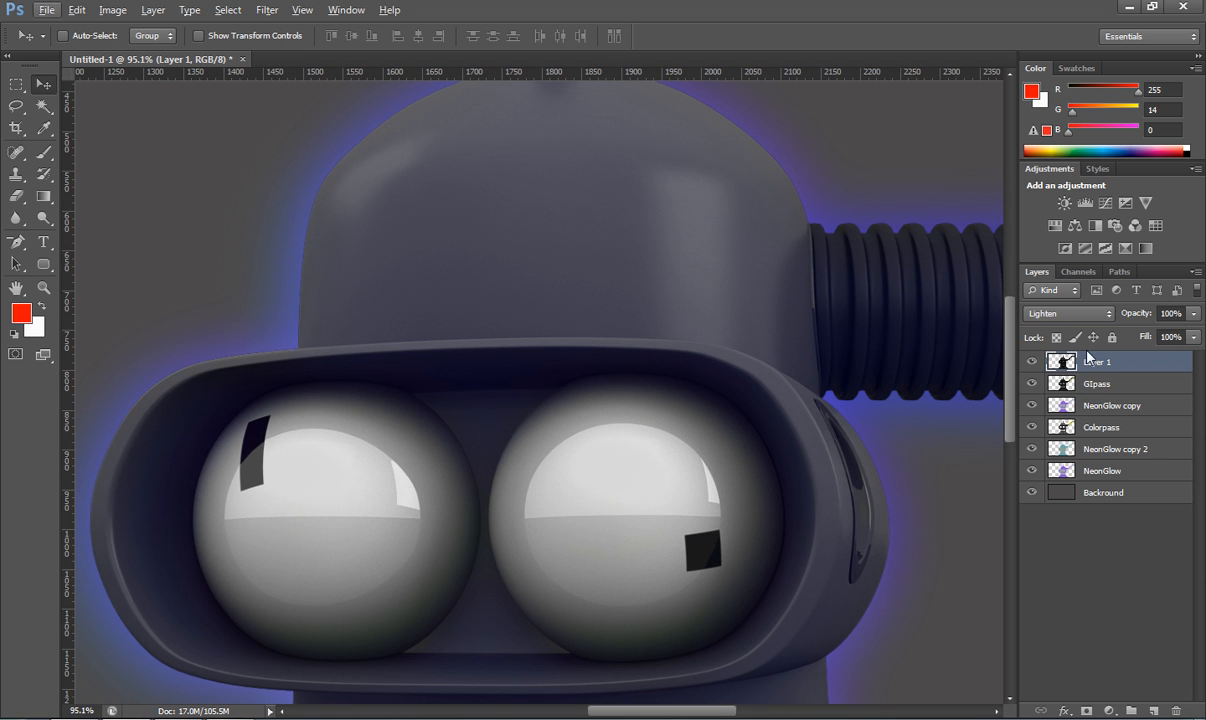
pyautogui.click(1040, 313)
pyautogui.click(985, 8)
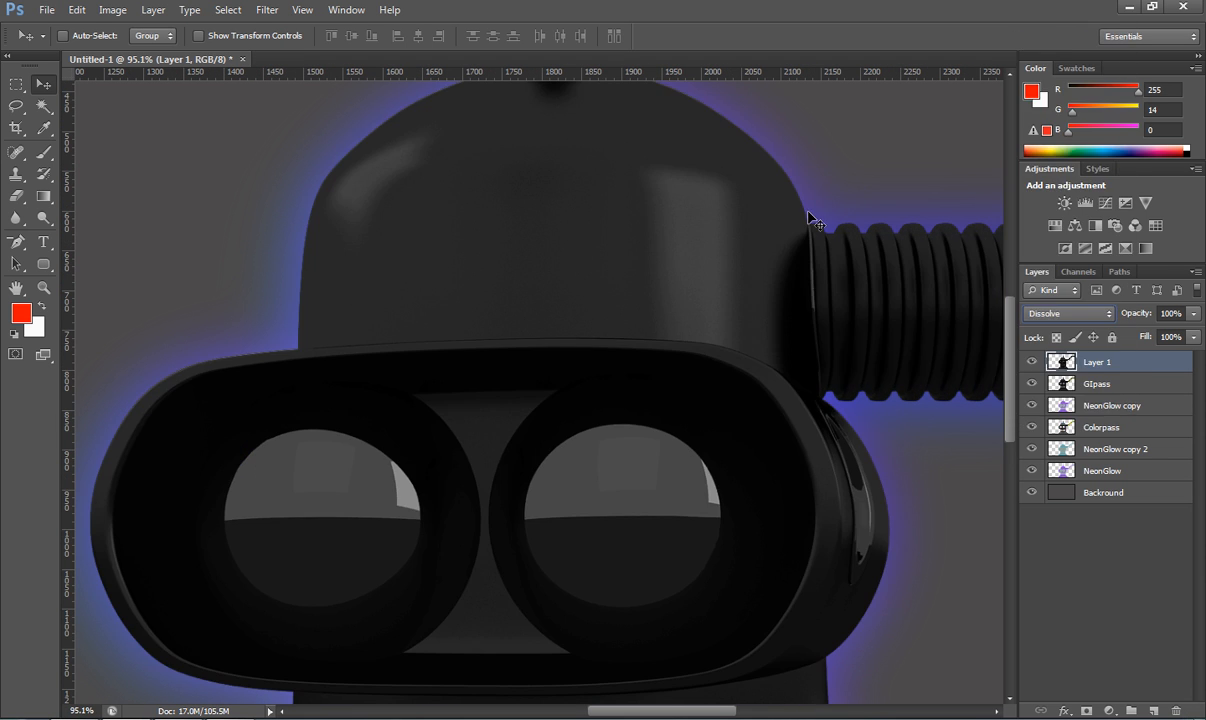
pyautogui.press('Down')
pyautogui.press('Down')
pyautogui.press('Down')
pyautogui.press('Down')
pyautogui.press('Down')
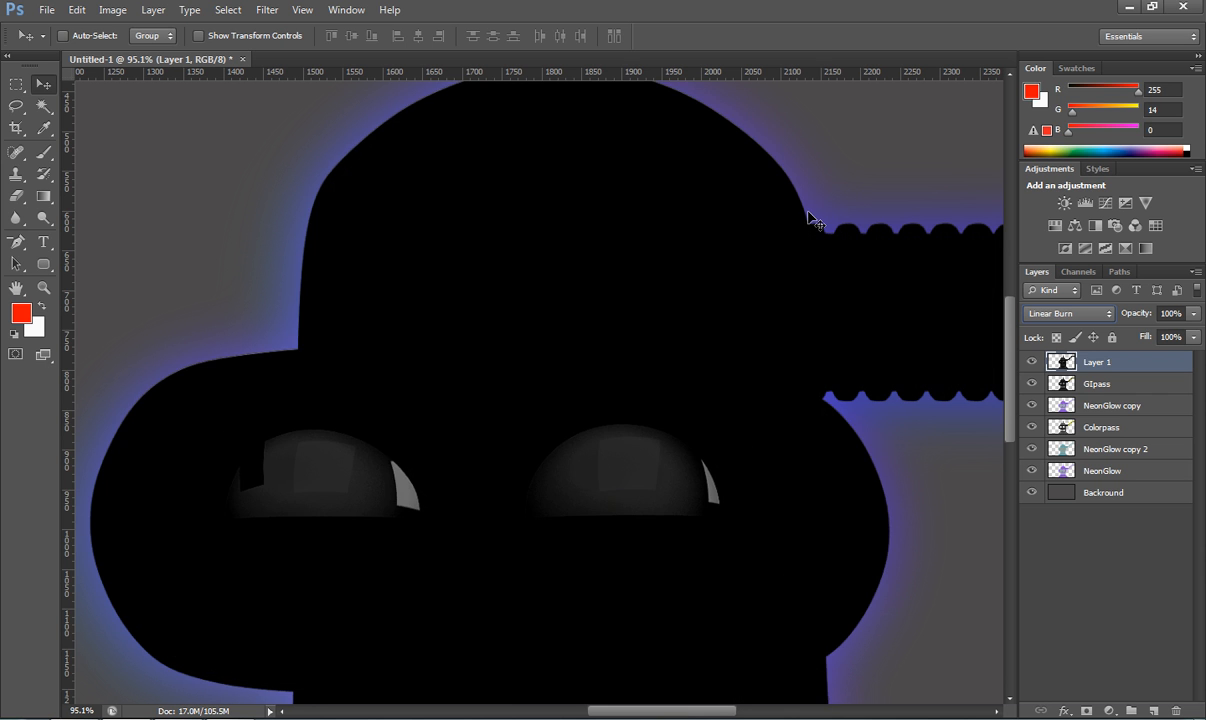
pyautogui.press('Down')
pyautogui.press('Down')
pyautogui.press('Up')
pyautogui.press('Down')
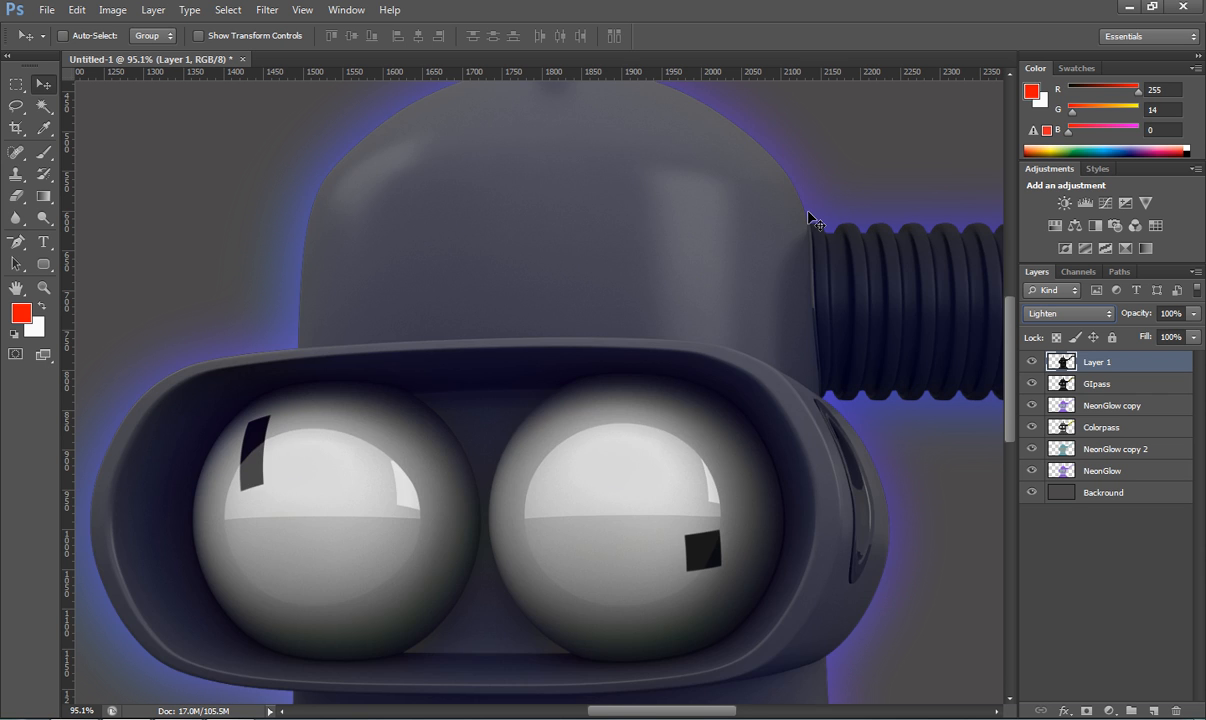
pyautogui.press('Up')
pyautogui.press('Down')
pyautogui.press('Up')
pyautogui.press('Down')
pyautogui.press('Down')
pyautogui.press('Down')
pyautogui.press('Up')
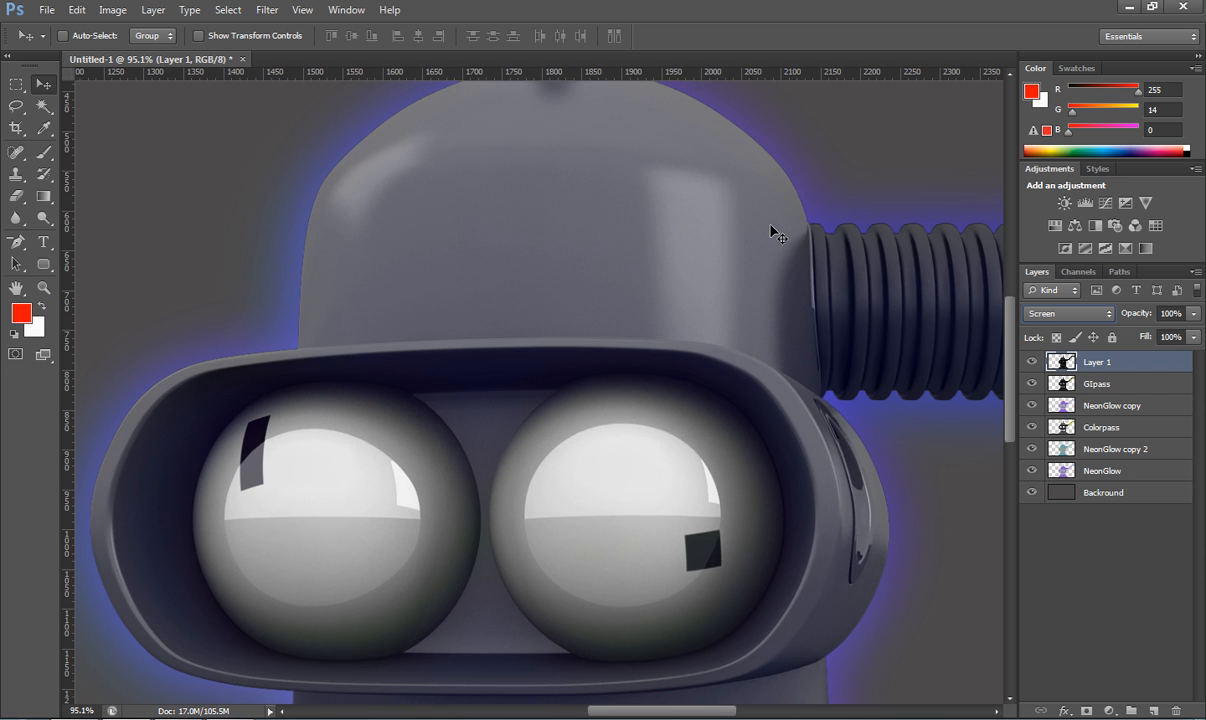
pyautogui.scroll(-1, 775, 230)
pyautogui.scroll(-5, 673, 336)
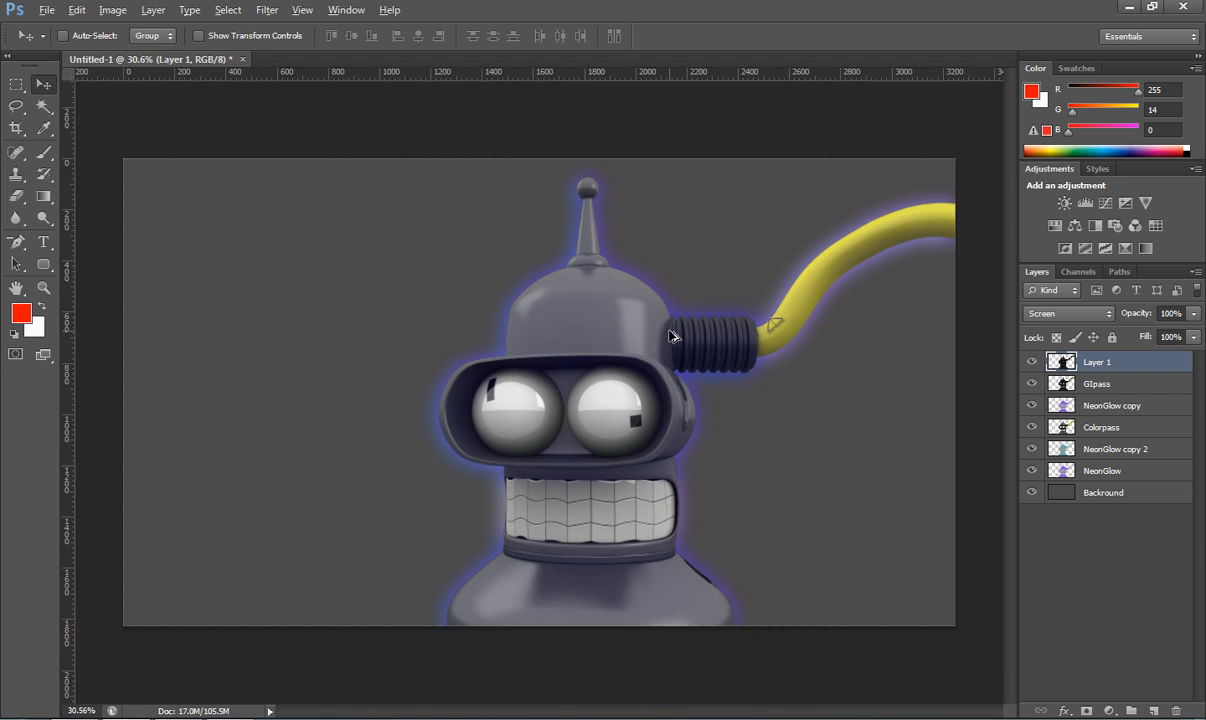
pyautogui.scroll(2, 673, 335)
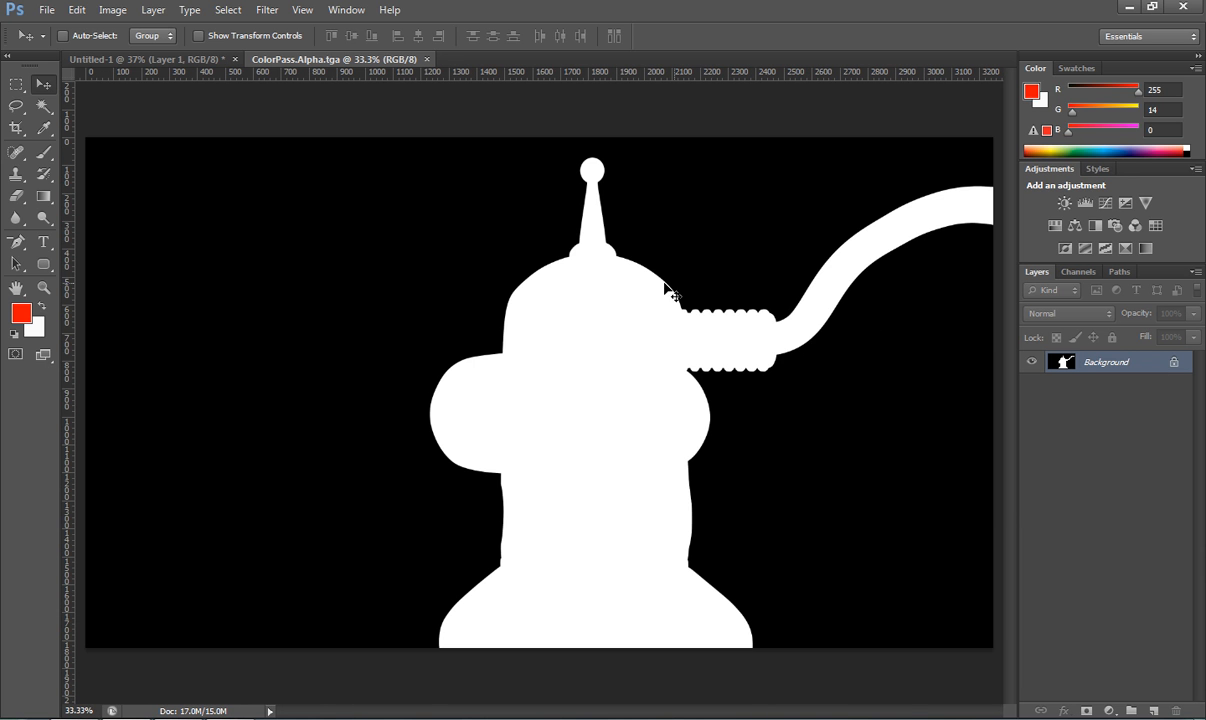
# Step: Load the Alpha 1 channel as a selection and copy the white silhouette into Untitled-1, aligned exactly over Bender
pyautogui.click(1078, 272)
pyautogui.keyDown('ctrl'); pyautogui.click(1090, 372); pyautogui.keyUp('ctrl')
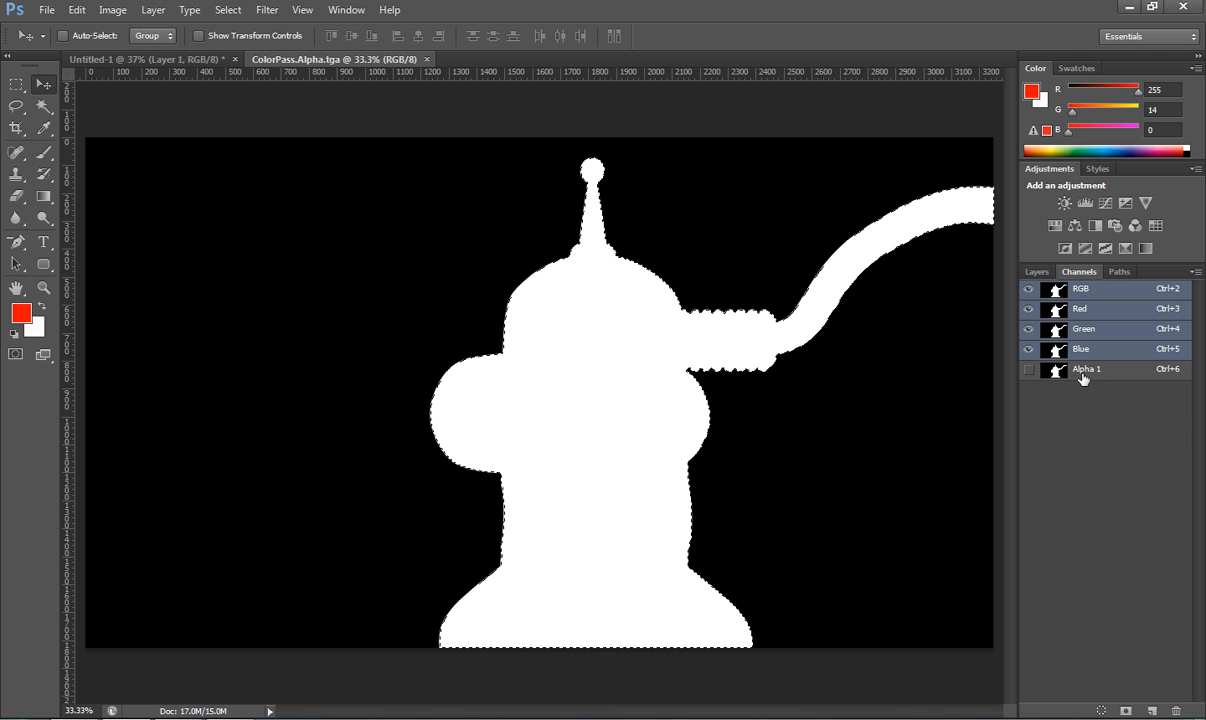
pyautogui.moveTo(325, 63); pyautogui.dragTo(740, 275)
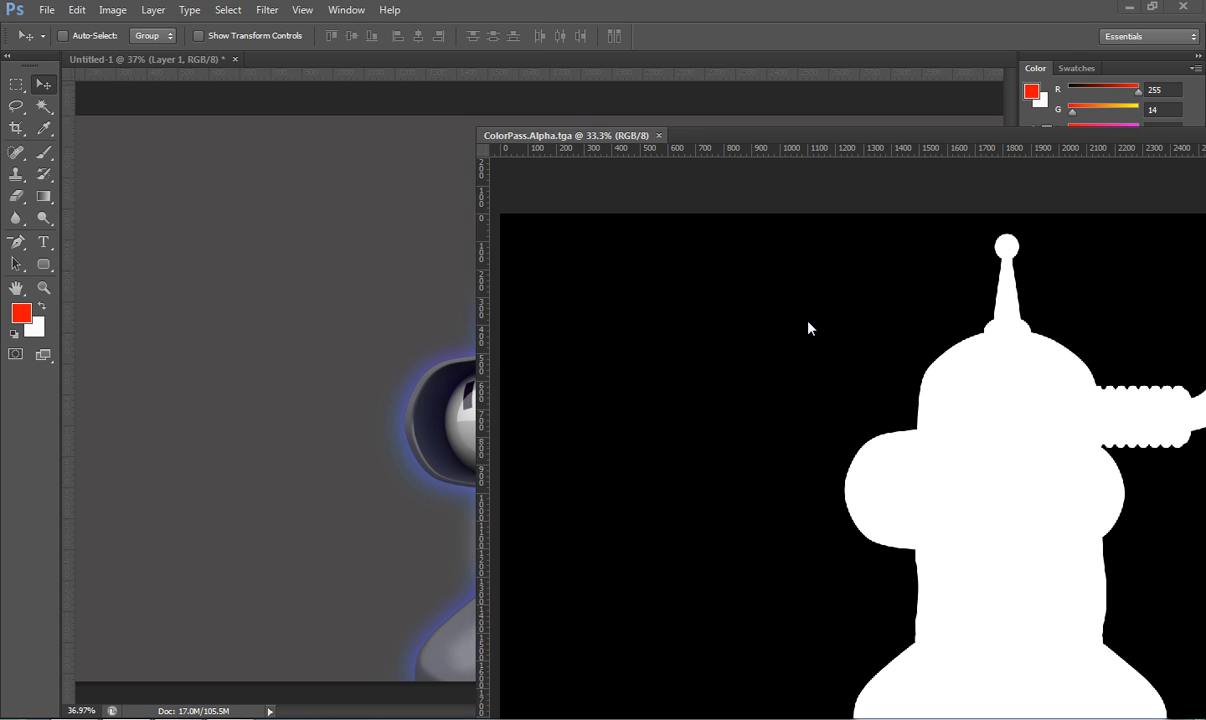
pyautogui.moveTo(929, 434); pyautogui.dragTo(441, 406)
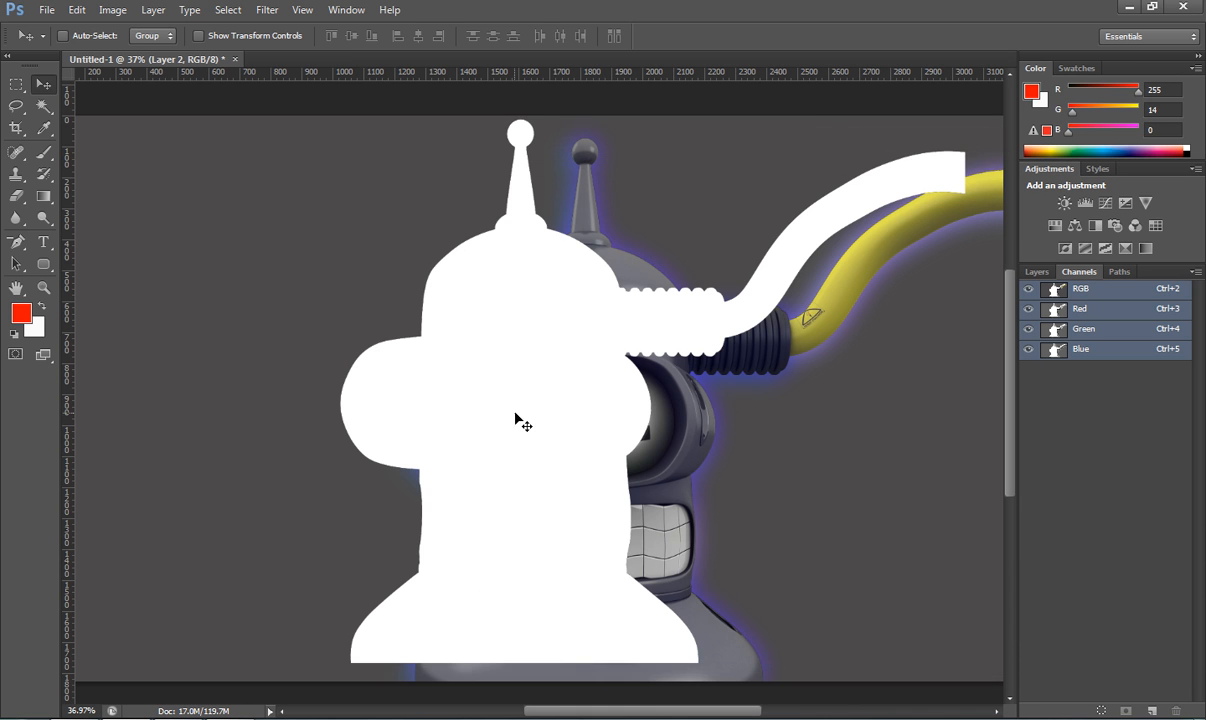
pyautogui.moveTo(518, 419); pyautogui.dragTo(587, 440)
# Step: Open the Filter Gallery for the silhouette layer and inspect the Neon Glow preview along its edges
pyautogui.click(277, 12)
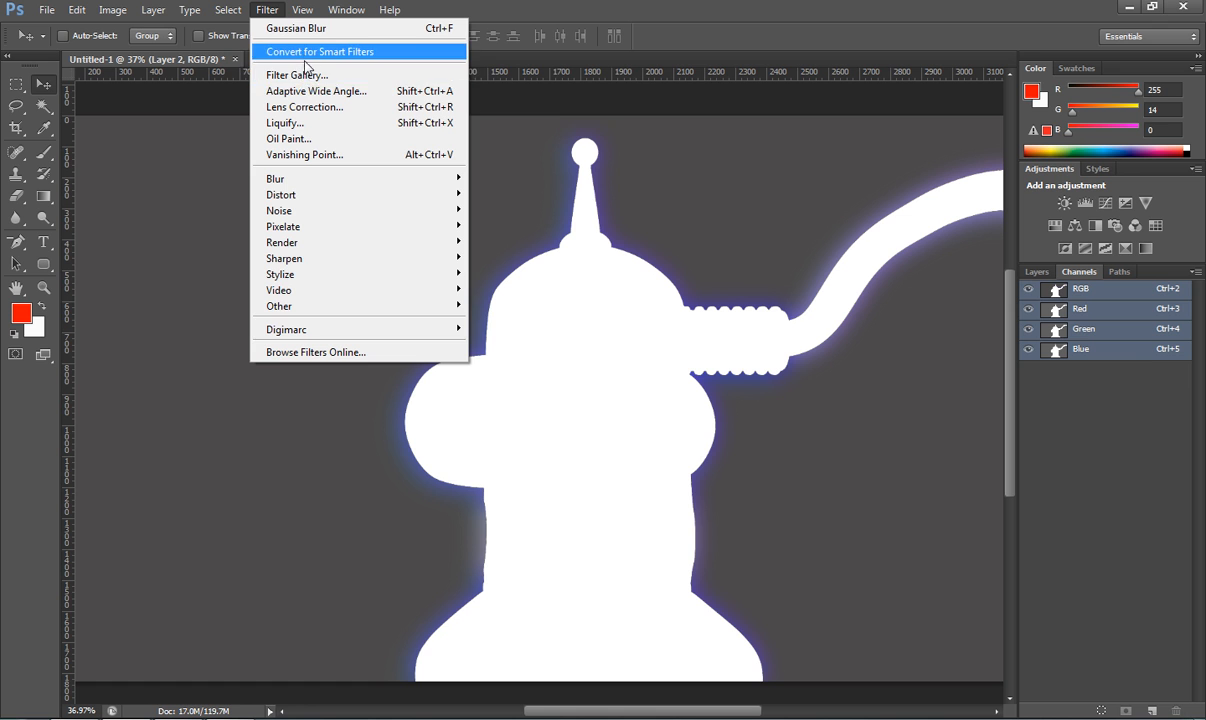
pyautogui.click(290, 76)
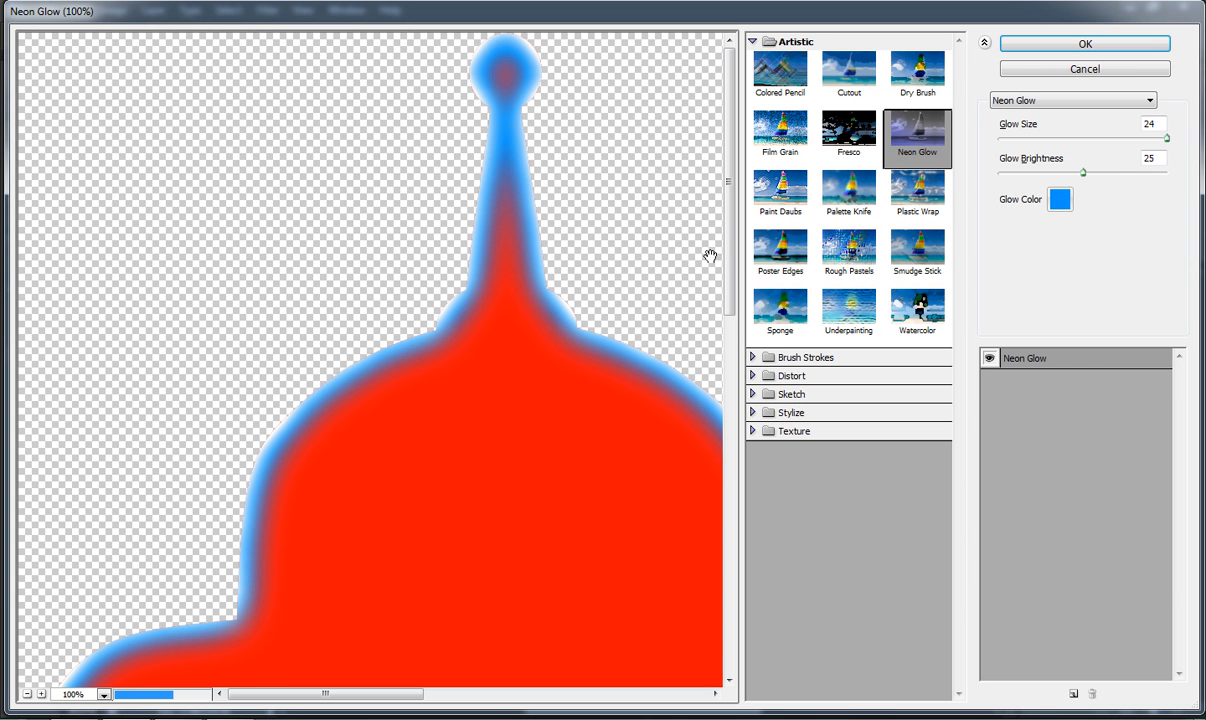
pyautogui.moveTo(731, 337); pyautogui.dragTo(740, 474)
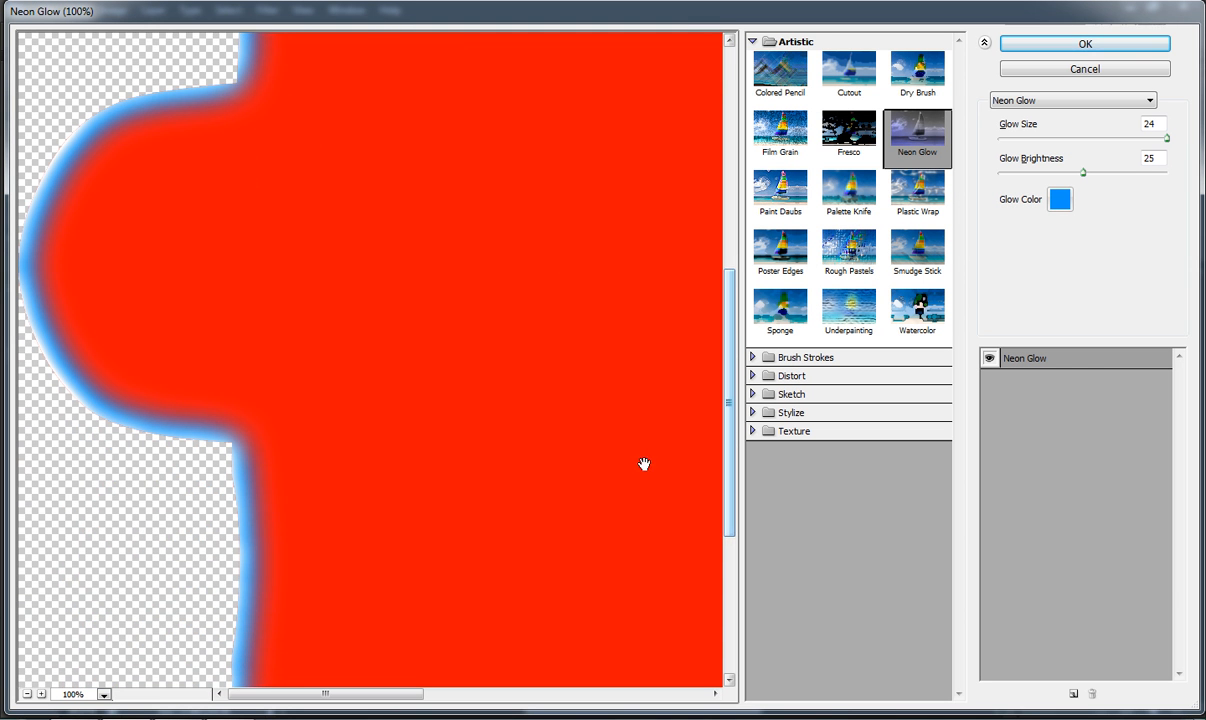
pyautogui.moveTo(309, 694); pyautogui.dragTo(414, 695)
pyautogui.moveTo(727, 477); pyautogui.dragTo(728, 293)
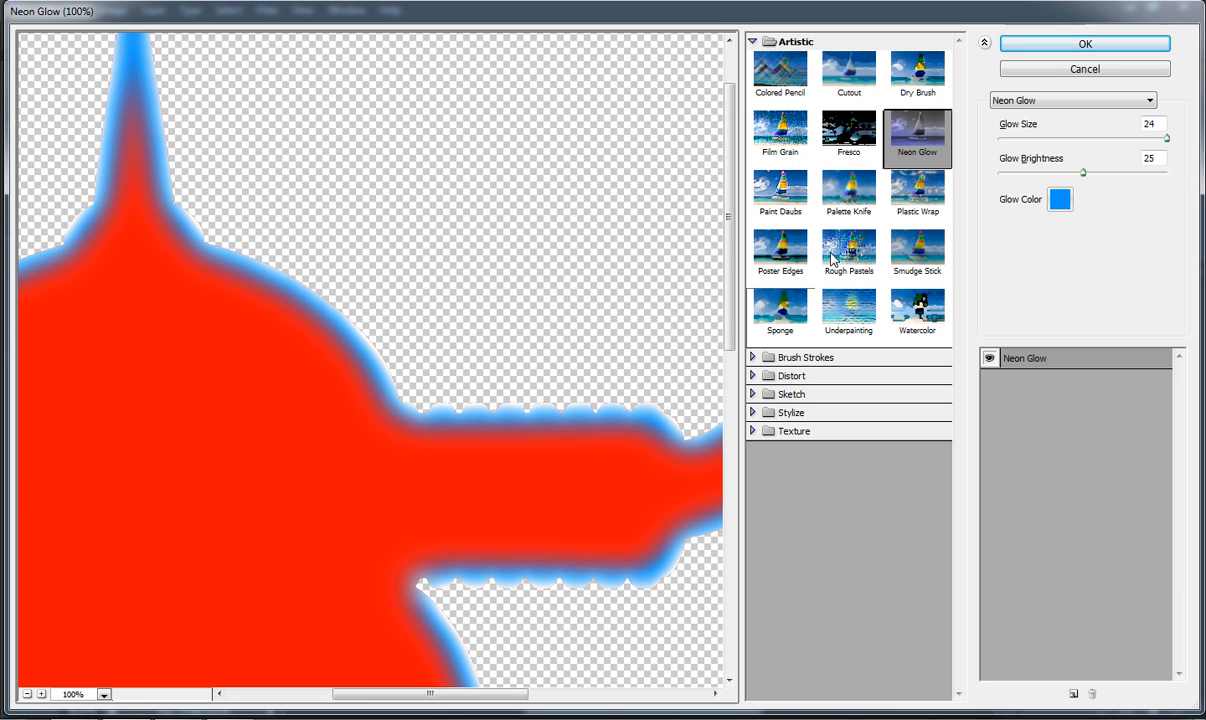
# Step: Preview other gallery filters on the silhouette, from Accented Edges through Ink Outlines, and return to Neon Glow
pyautogui.click(1010, 100)
pyautogui.scroll(5, 1063, 140)
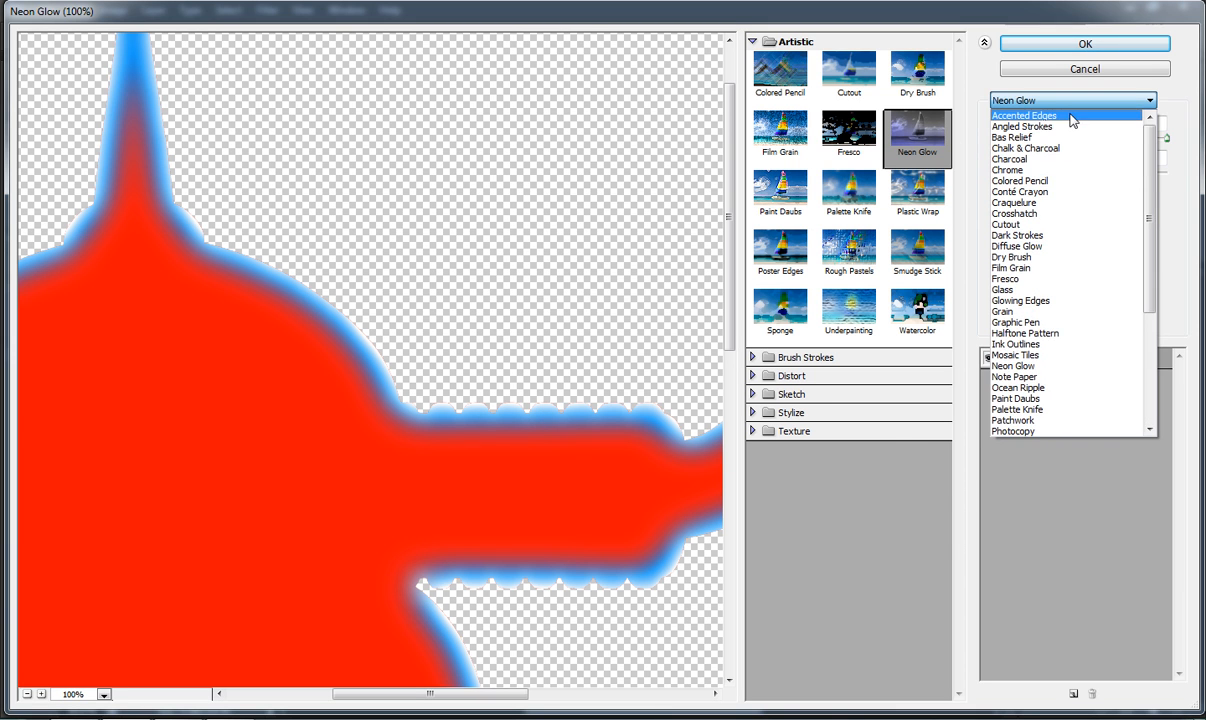
pyautogui.click(1068, 115)
pyautogui.press('Down')
pyautogui.press('Down')
pyautogui.press('Down')
pyautogui.press('Down')
pyautogui.press('Down')
pyautogui.press('Down')
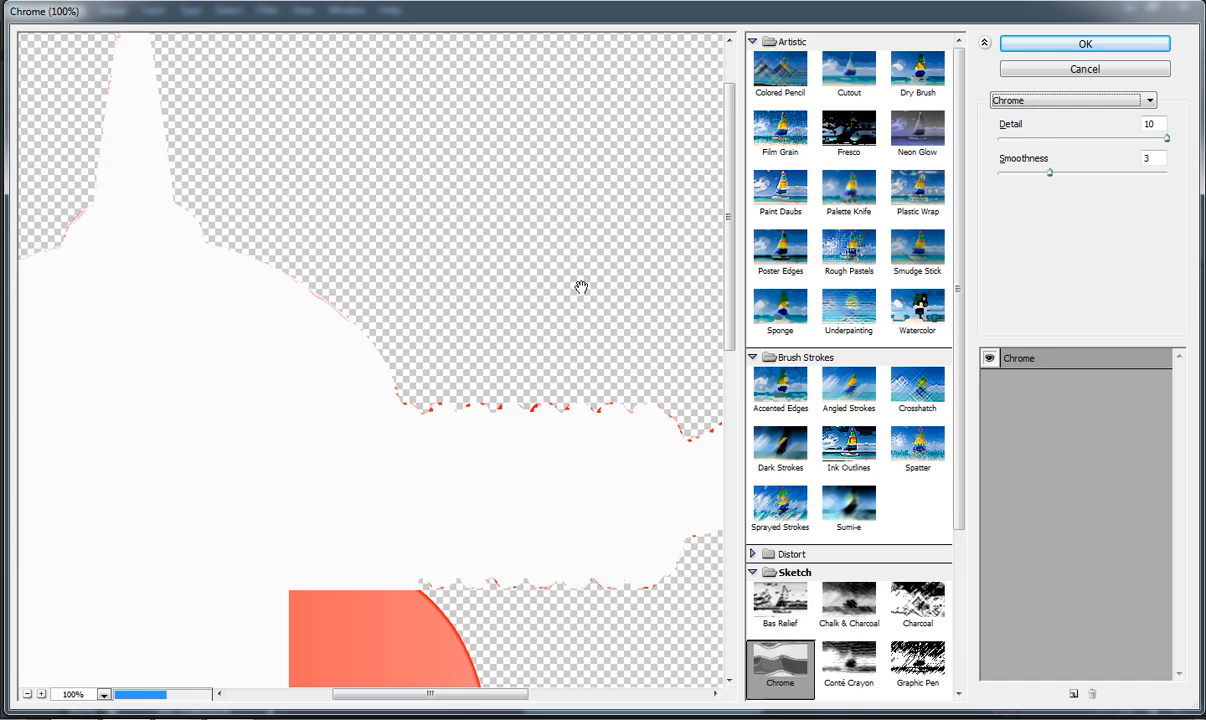
pyautogui.press('Down')
pyautogui.press('Down')
pyautogui.press('Down')
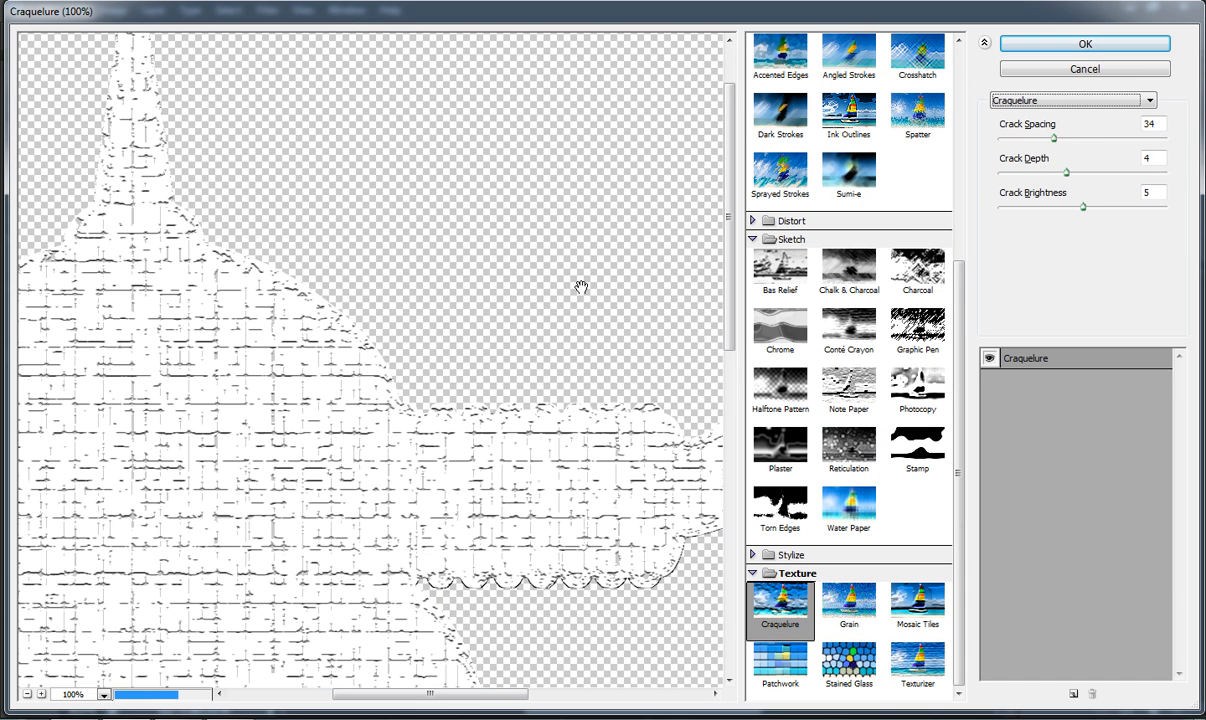
pyautogui.press('Down')
pyautogui.press('Down')
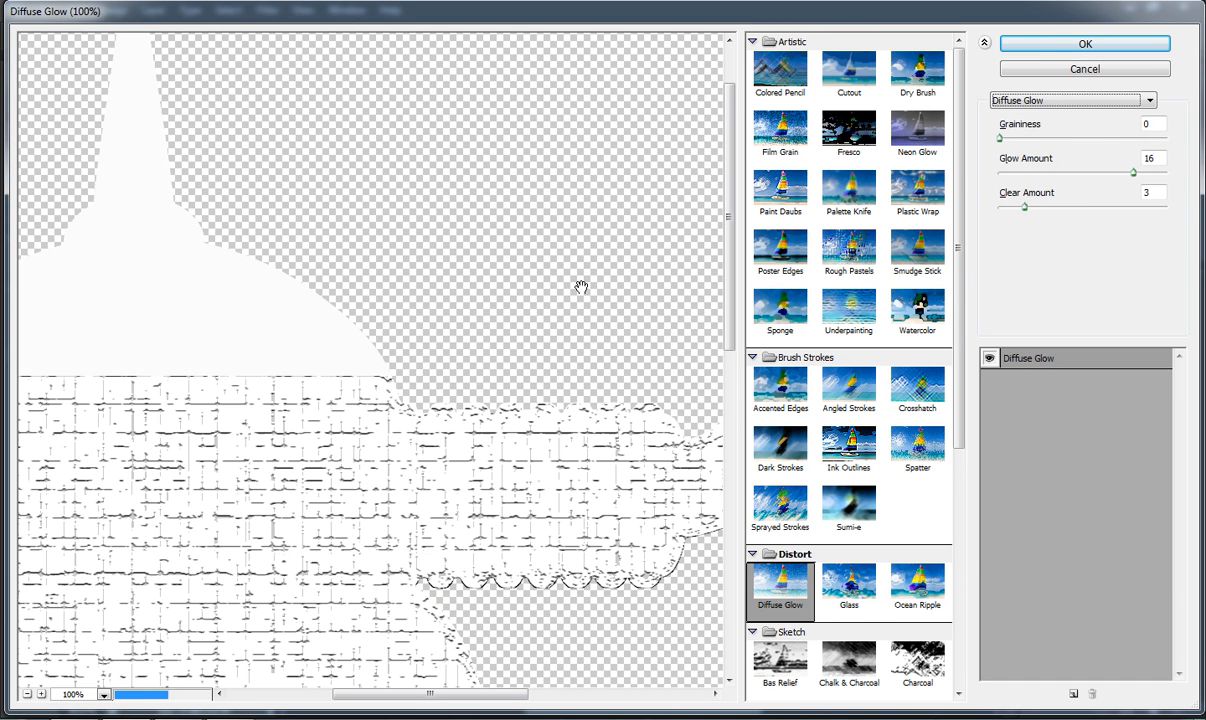
pyautogui.press('Down')
pyautogui.press('Down')
pyautogui.press('Down')
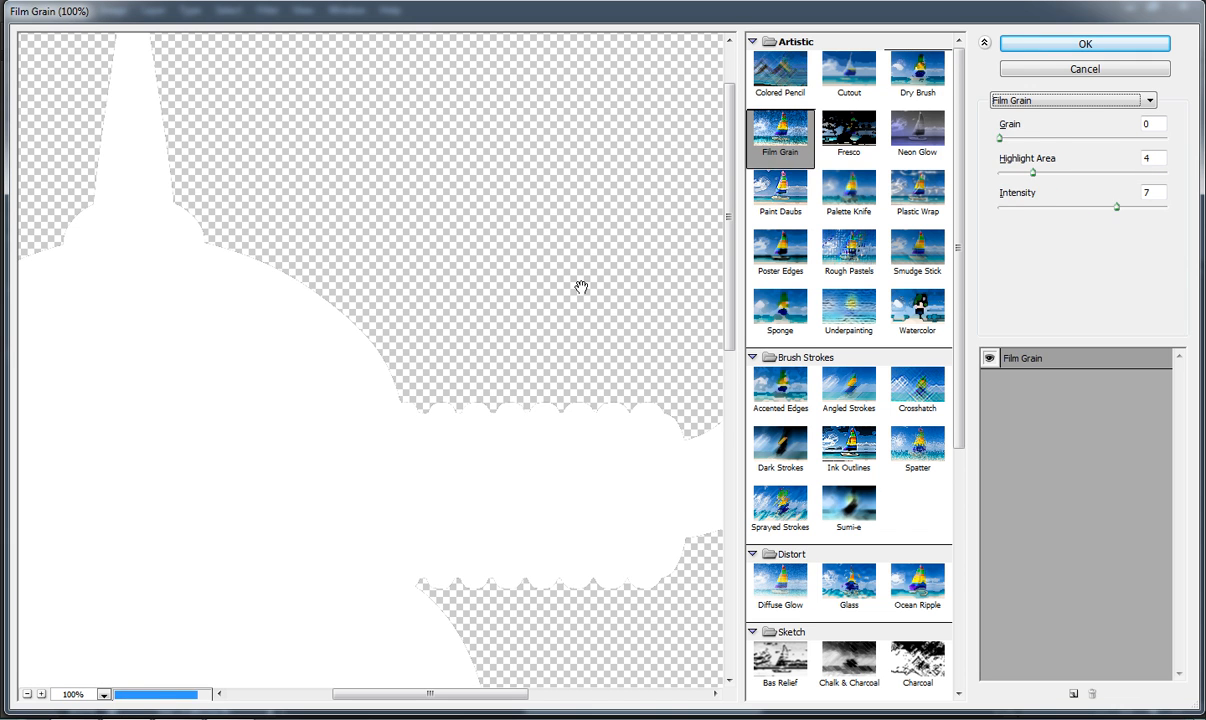
pyautogui.press('Down')
pyautogui.press('Down')
pyautogui.press('Down')
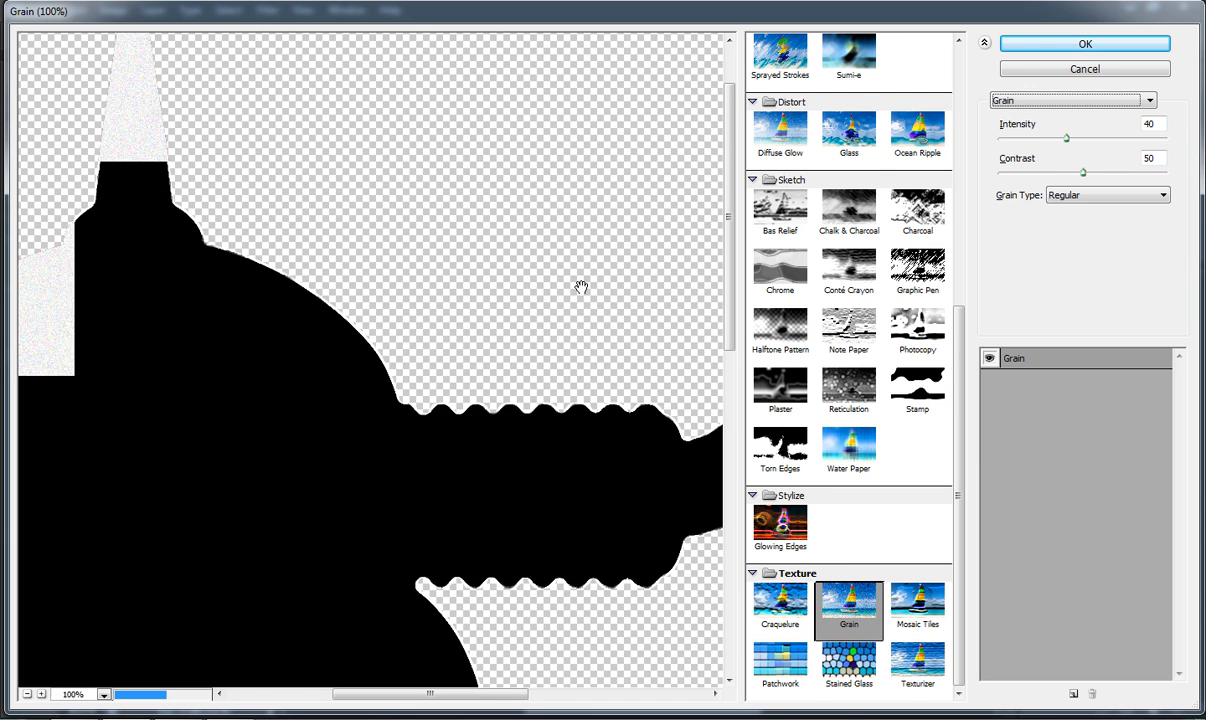
pyautogui.press('Down')
pyautogui.press('Down')
pyautogui.press('Down')
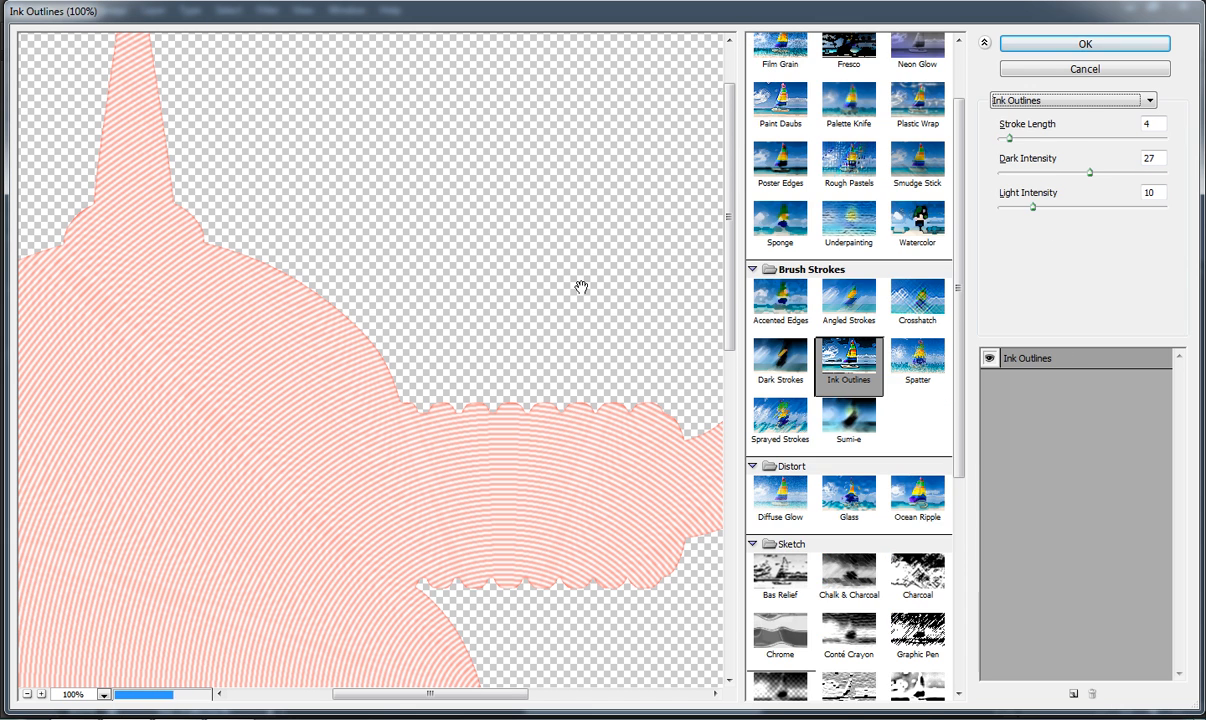
pyautogui.press('Down')
pyautogui.press('Down')
# Step: Set the Neon Glow color to bright green and apply the filter with glow brightness 25
pyautogui.moveTo(1083, 172)
pyautogui.mouseDown()
pyautogui.moveTo(1019, 173)
pyautogui.moveTo(1085, 173)
pyautogui.mouseUp()
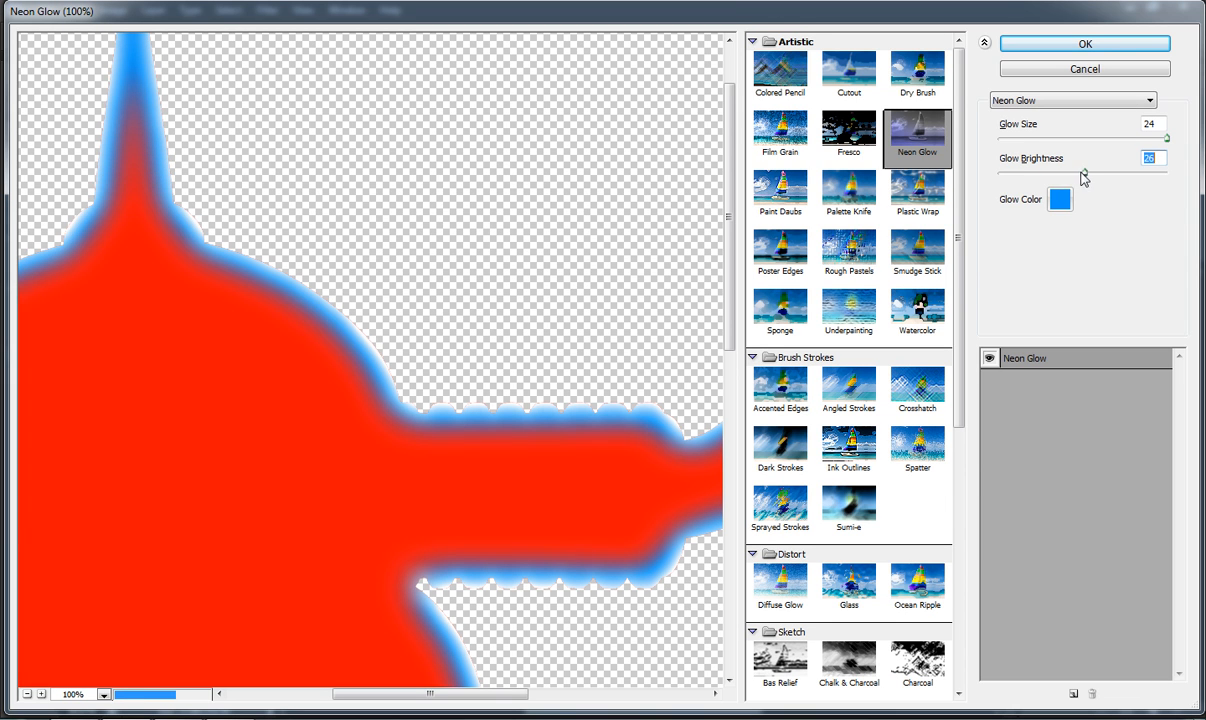
pyautogui.click(1059, 199)
pyautogui.click(853, 324)
pyautogui.moveTo(853, 324); pyautogui.dragTo(857, 356)
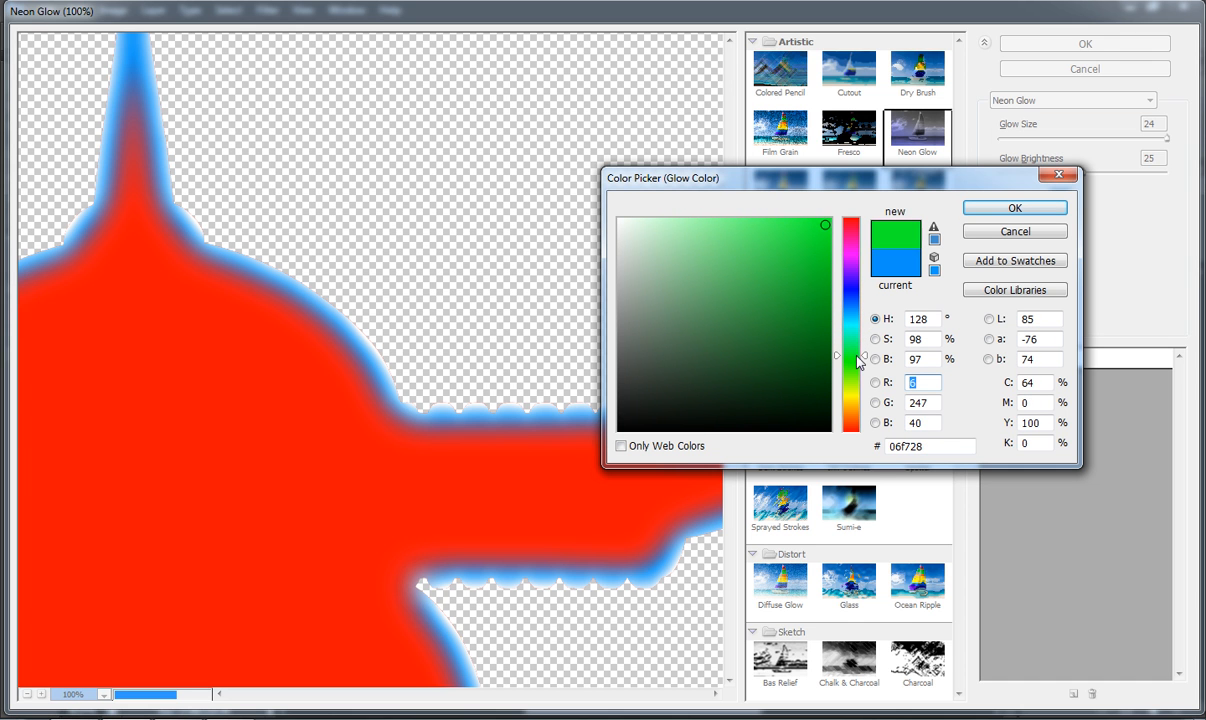
pyautogui.click(829, 219)
pyautogui.click(1015, 207)
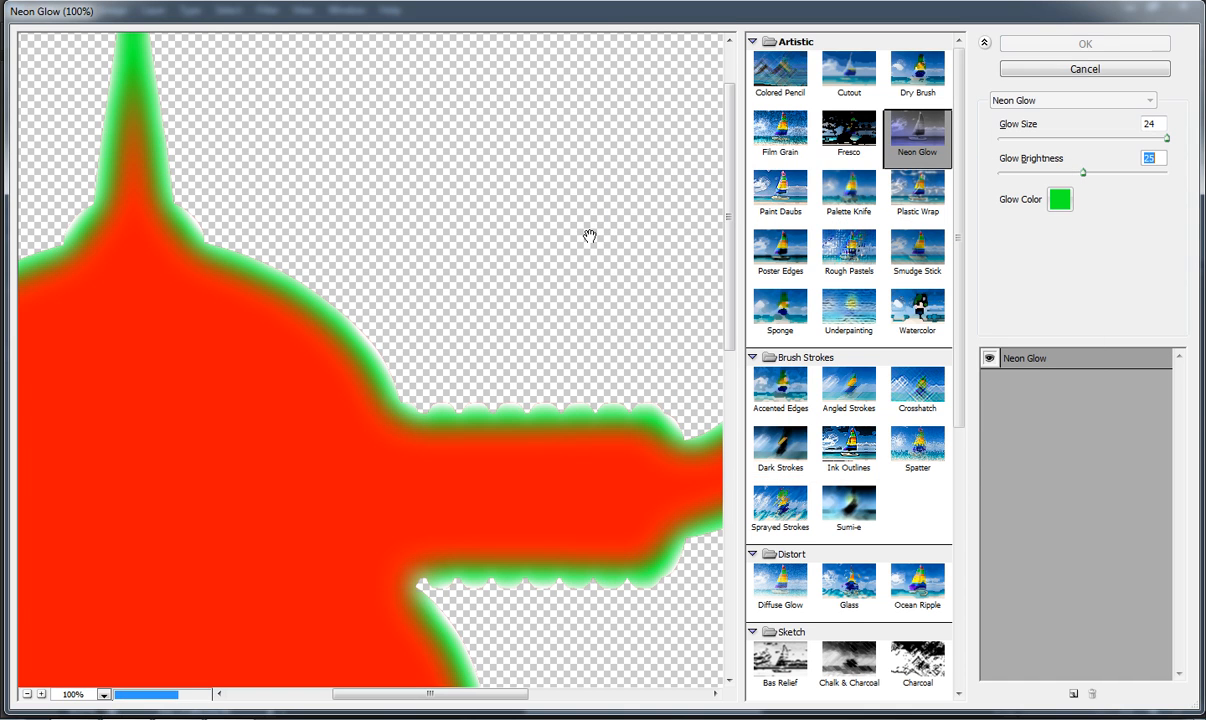
pyautogui.click(1085, 44)
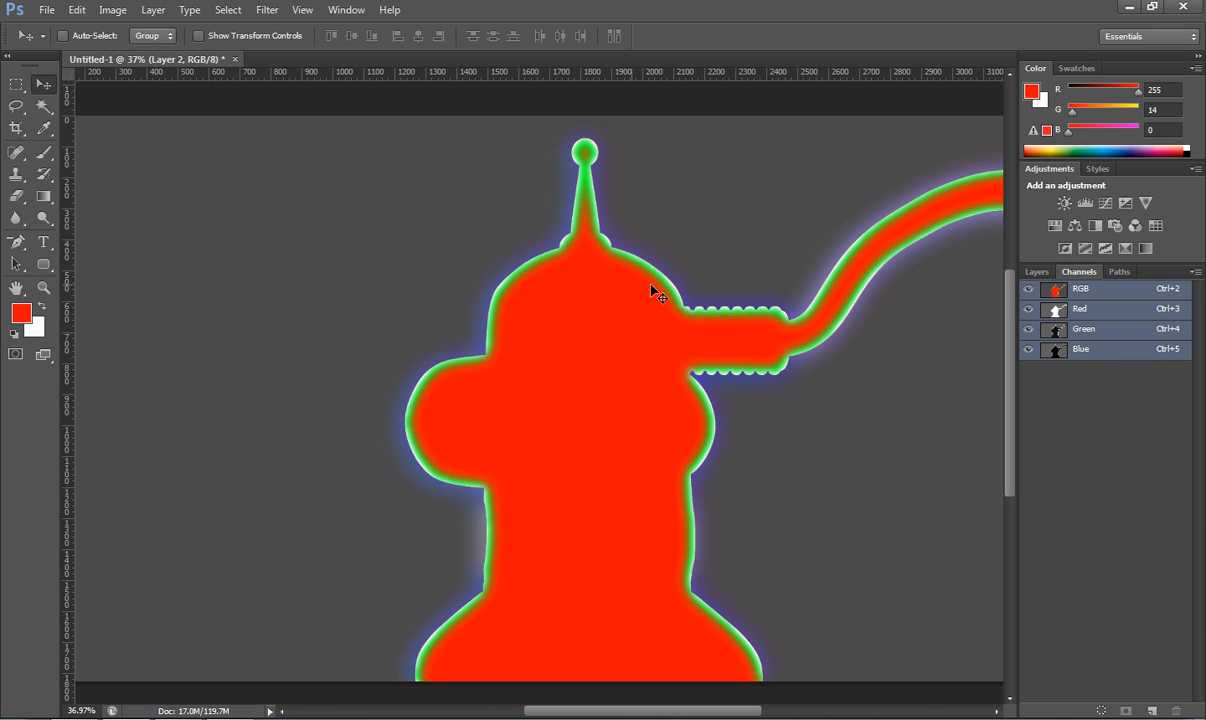
# Step: Go through the blend modes on Layer 2, from Dissolve onward, and settle on Divide
pyautogui.click(1032, 272)
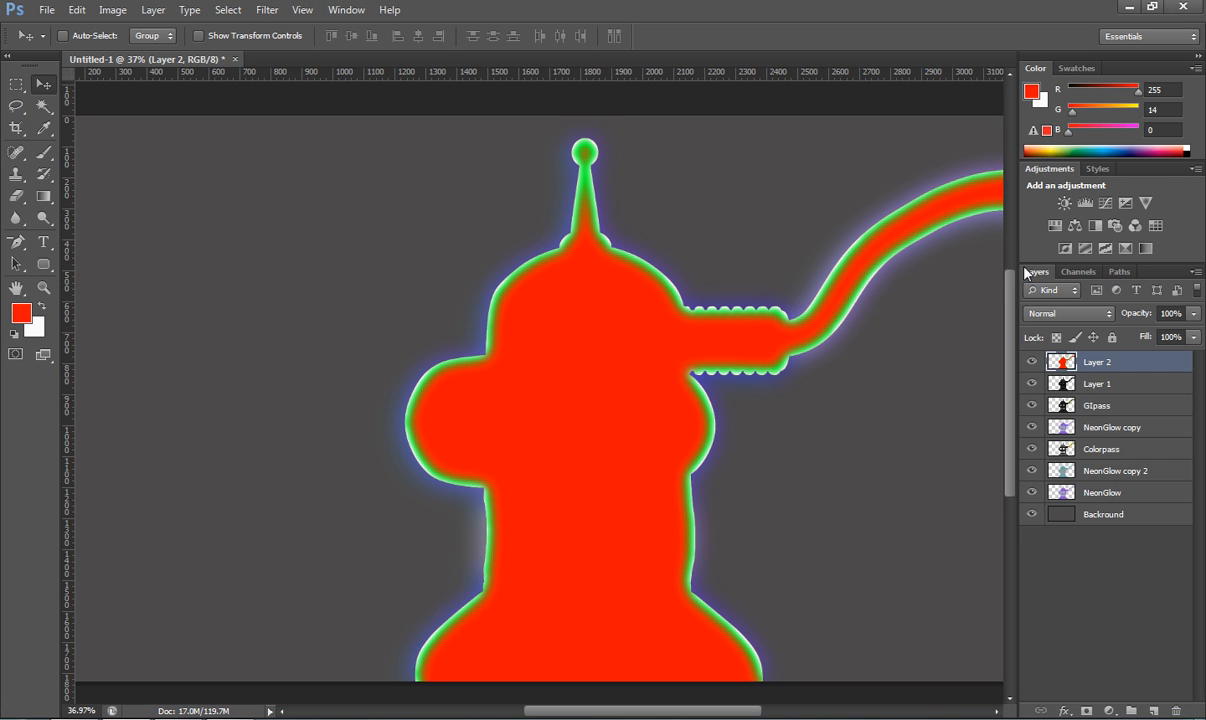
pyautogui.click(1066, 313)
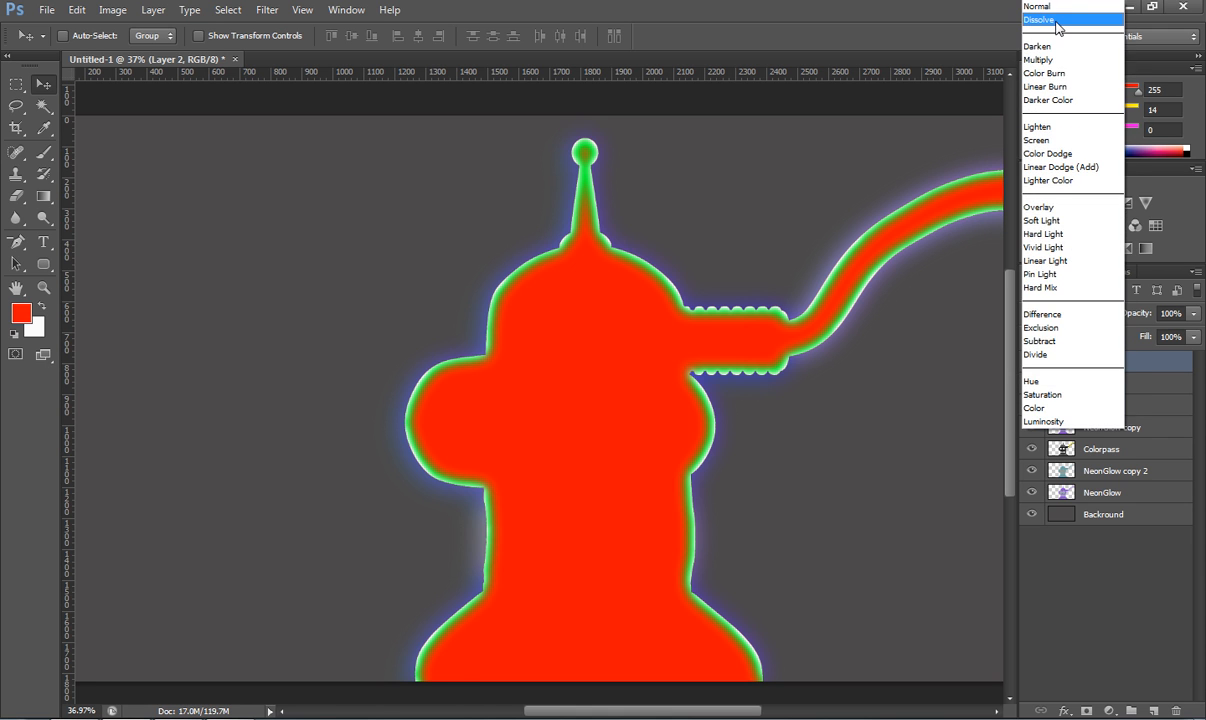
pyautogui.click(1056, 22)
pyautogui.press('Down')
pyautogui.press('Down')
pyautogui.press('Up')
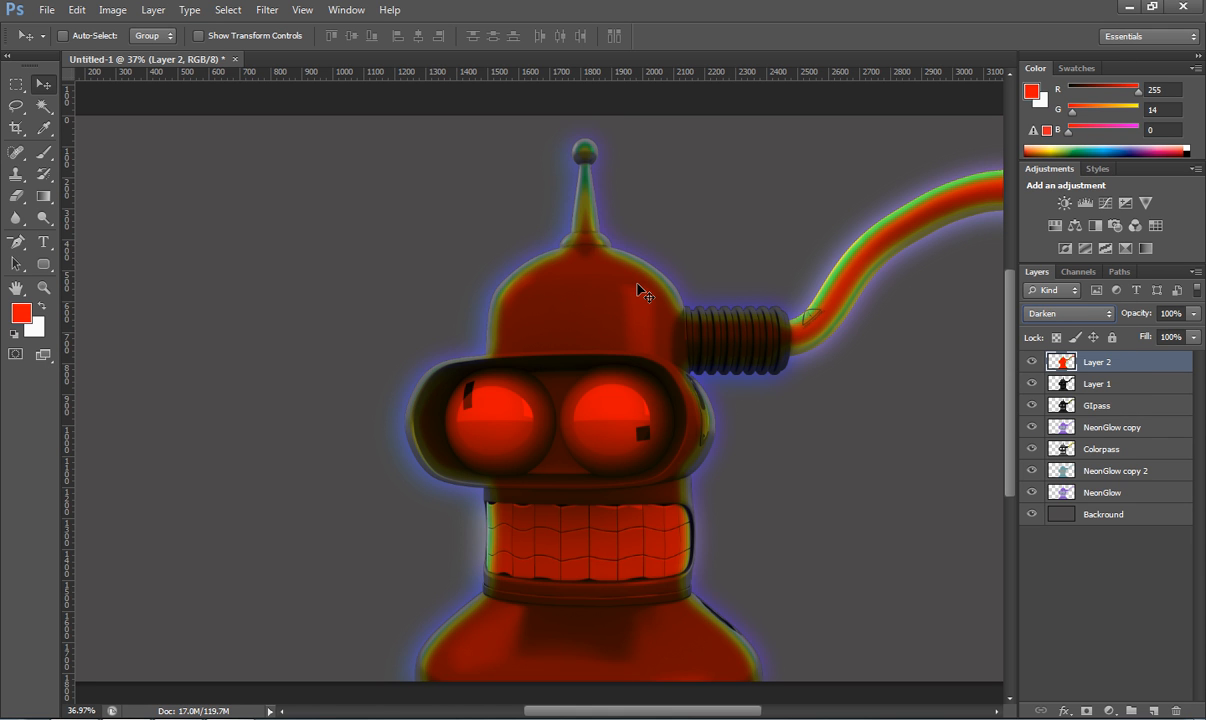
pyautogui.press('Down')
pyautogui.press('Down')
pyautogui.press('Down')
pyautogui.press('Down')
pyautogui.press('Down')
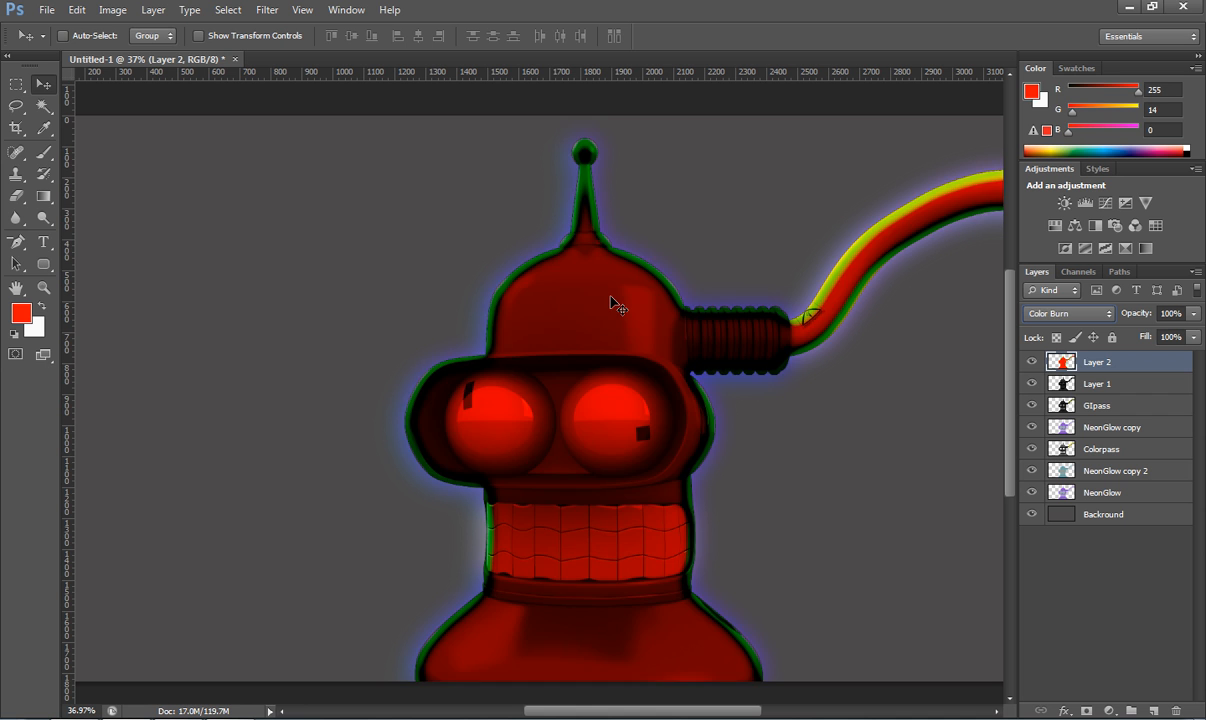
pyautogui.press('Down')
pyautogui.press('Down')
pyautogui.press('Down')
pyautogui.press('Down')
pyautogui.press('Down')
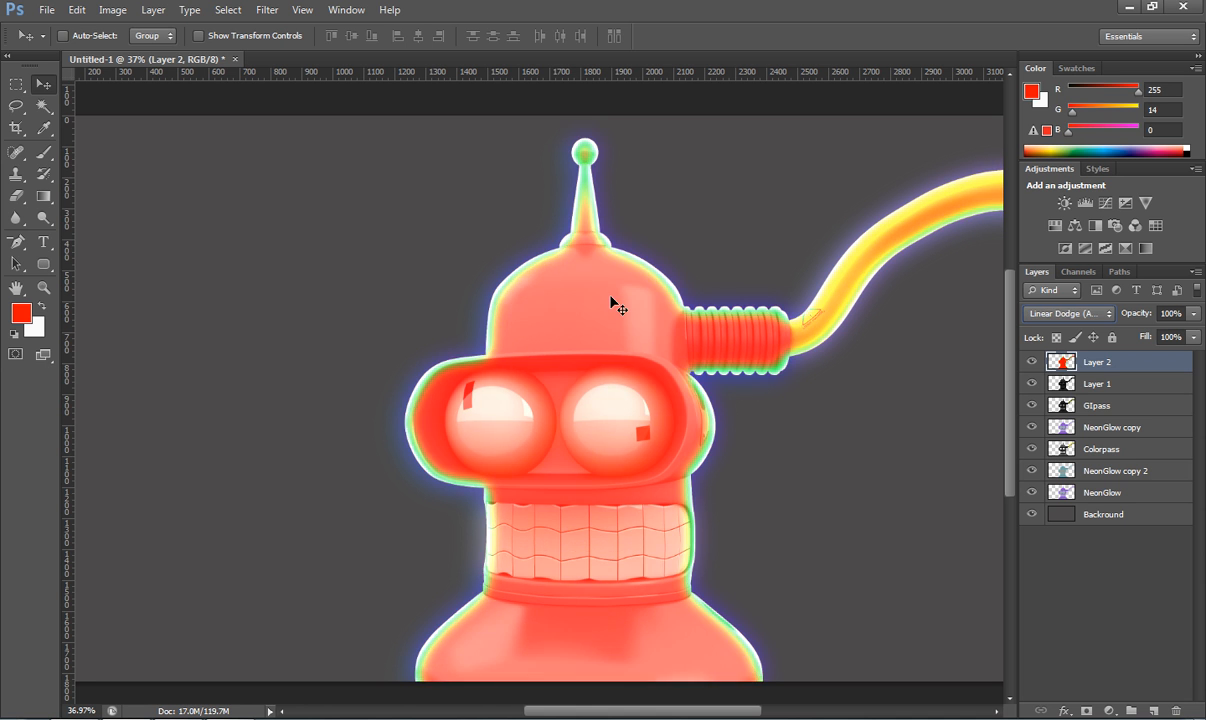
pyautogui.press('Down')
pyautogui.press('Down')
pyautogui.press('Down')
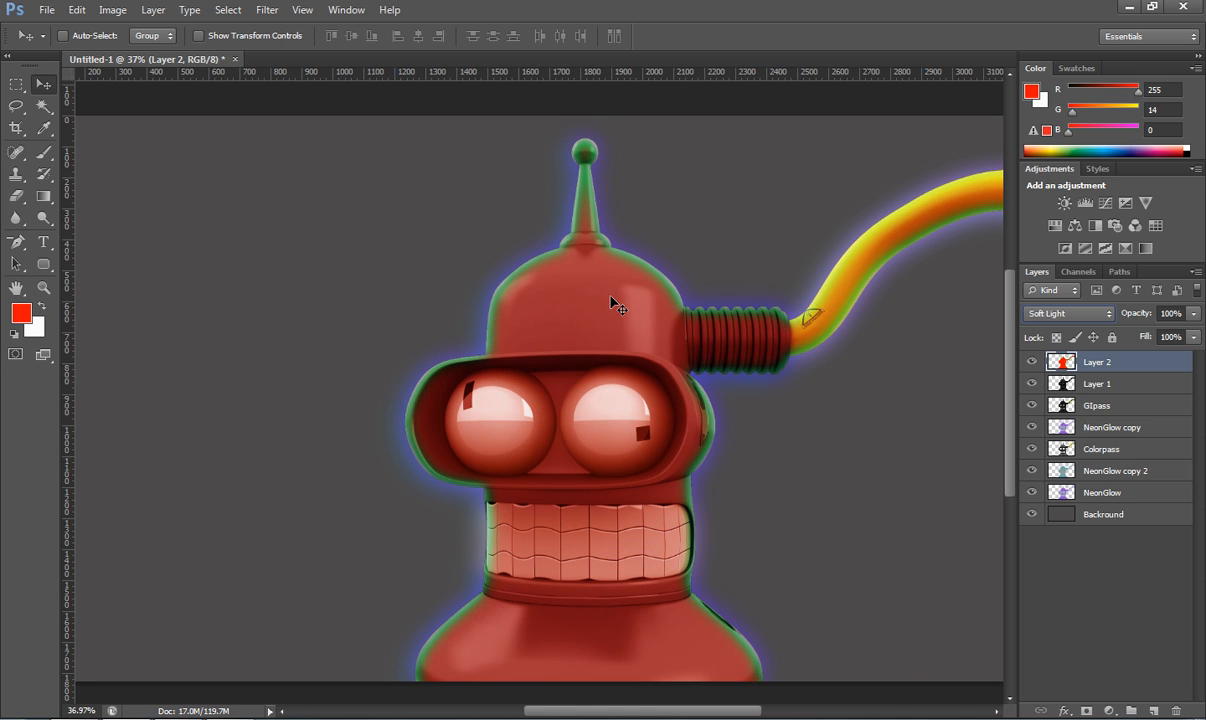
pyautogui.press('Down')
pyautogui.press('Down')
pyautogui.press('Down')
pyautogui.press('Down')
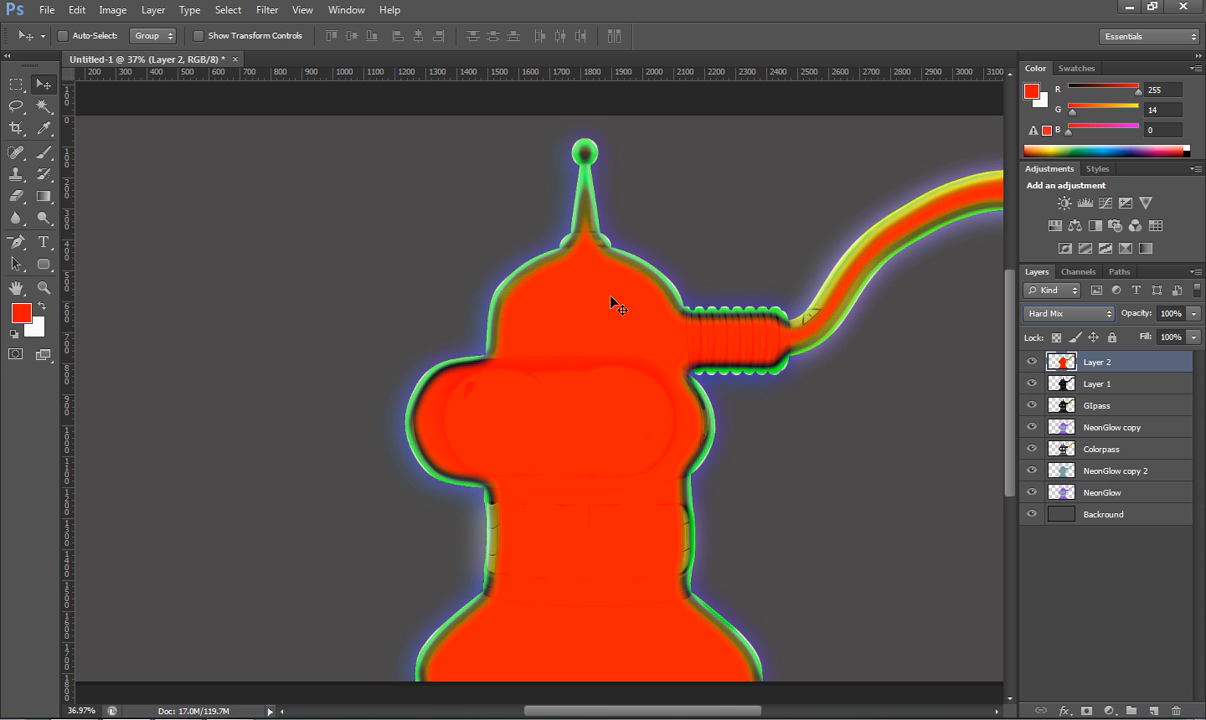
pyautogui.press('Down')
pyautogui.press('Up')
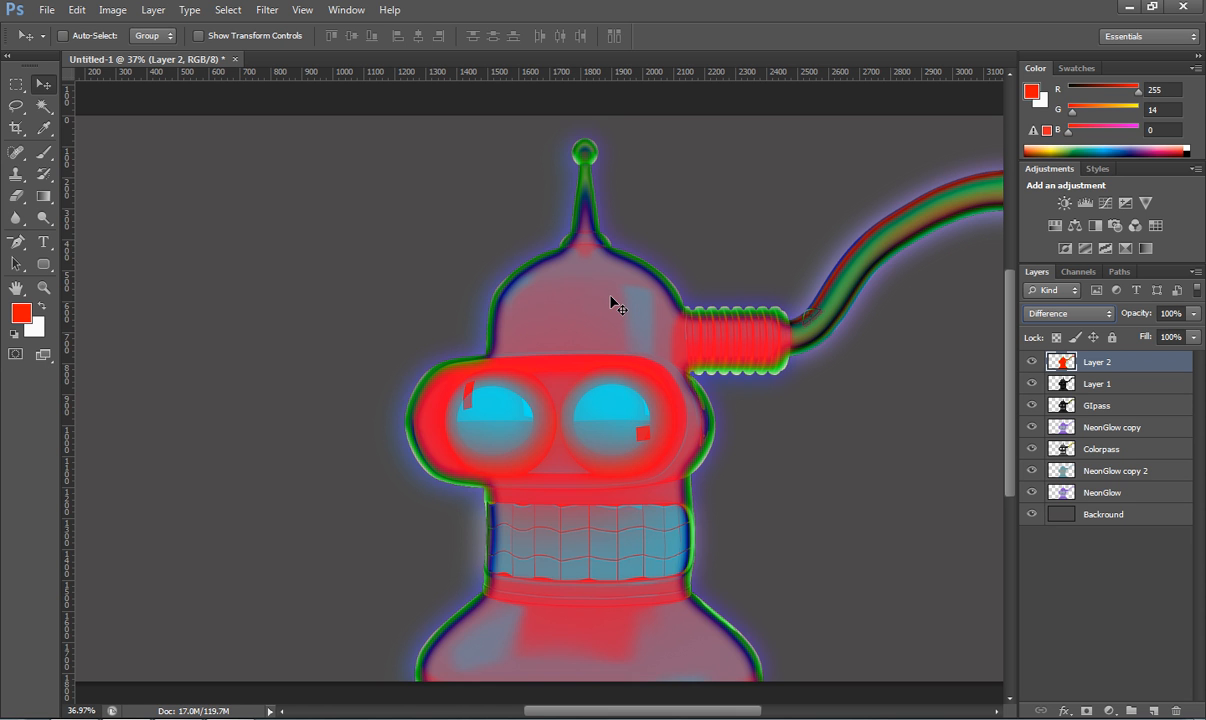
pyautogui.press('Down')
pyautogui.press('Down')
pyautogui.press('Down')
pyautogui.press('Down')
pyautogui.press('Up')
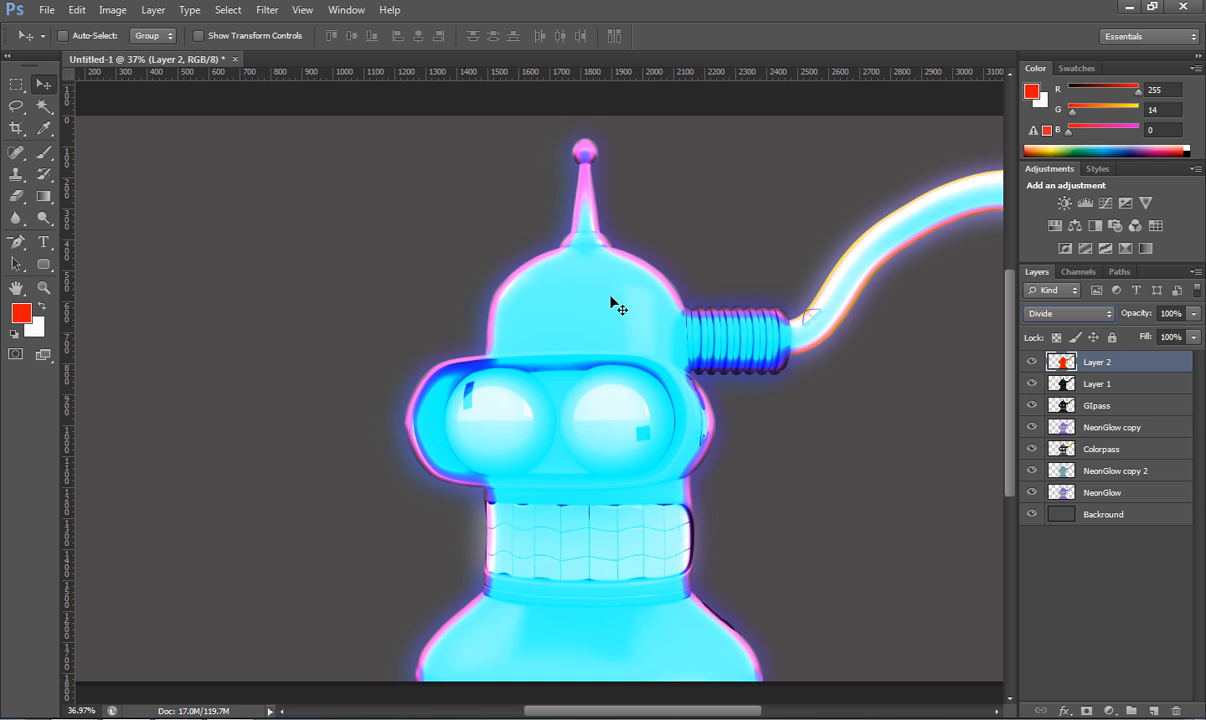
# Step: Reduce Layer 2's fill to 37% and its opacity to 22%
pyautogui.click(1193, 337)
pyautogui.moveTo(1171, 352); pyautogui.dragTo(1127, 341)
pyautogui.click(1193, 313)
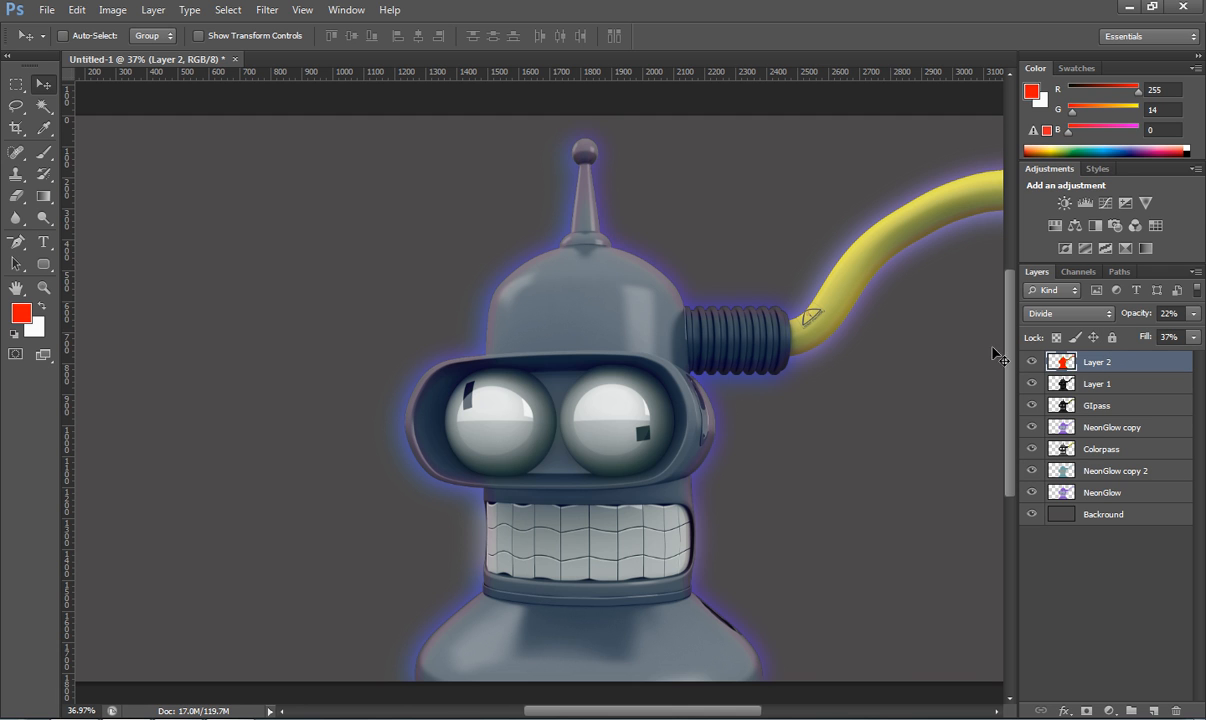
# Step: Duplicate Layer 2 and raise the copy's fill and opacity to 100%
pyautogui.moveTo(621, 293); pyautogui.dragTo(686, 293)
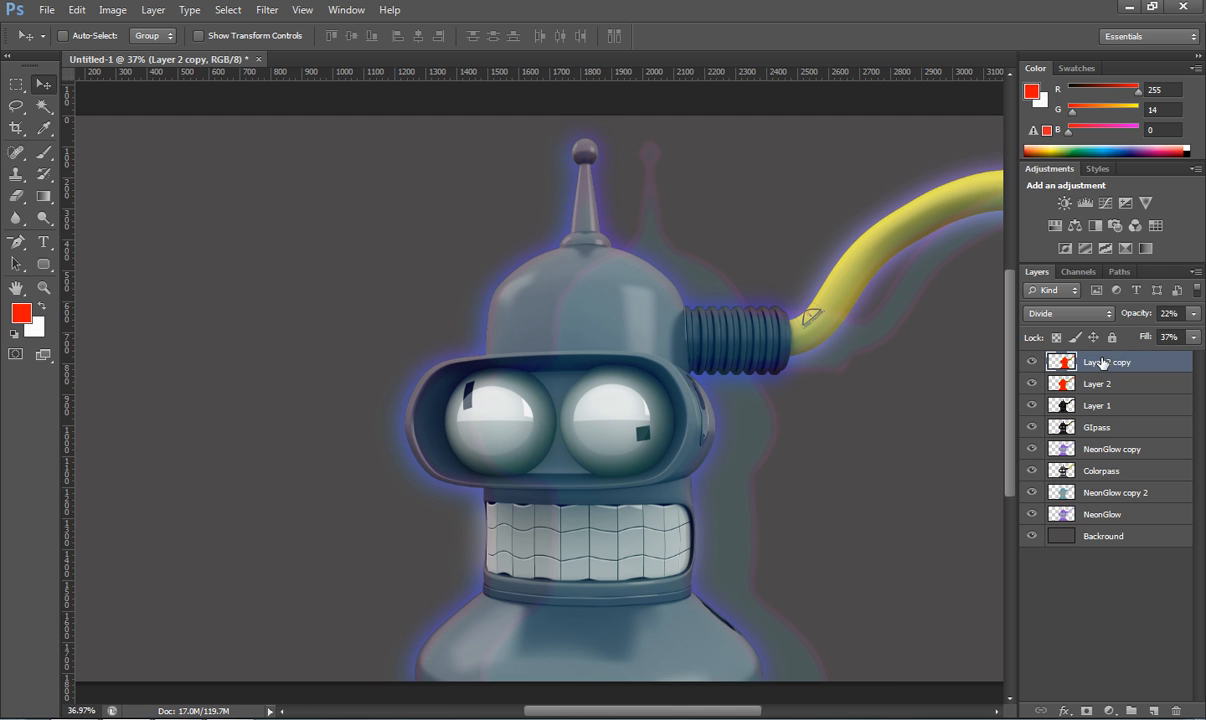
pyautogui.click(1193, 339)
pyautogui.moveTo(1143, 354); pyautogui.dragTo(1203, 354)
pyautogui.click(1194, 314)
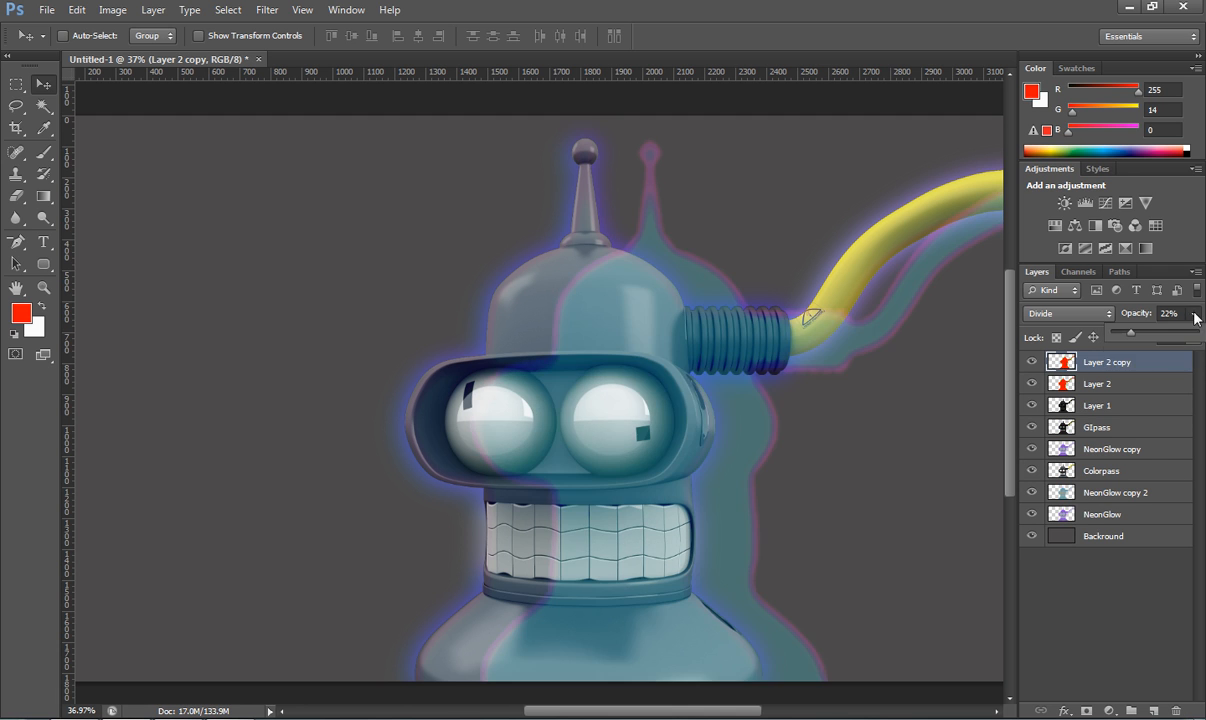
pyautogui.moveTo(1133, 340); pyautogui.dragTo(1200, 338)
# Step: Realign Layer 2 copy with Bender and place it directly beneath the Colorpass layer
pyautogui.moveTo(712, 388); pyautogui.dragTo(630, 388)
pyautogui.moveTo(1095, 362); pyautogui.dragTo(1000, 476)
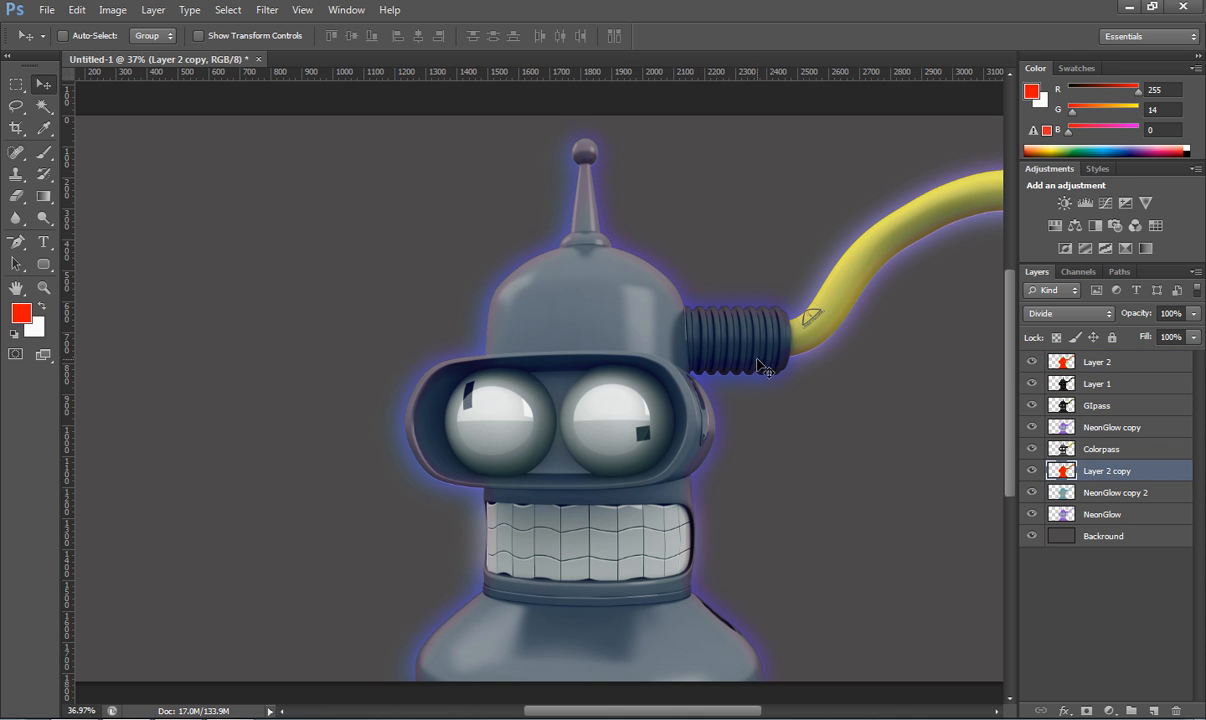
# Step: Apply a Gaussian Blur with a radius of 103.4 pixels to Layer 2 copy
pyautogui.click(267, 10)
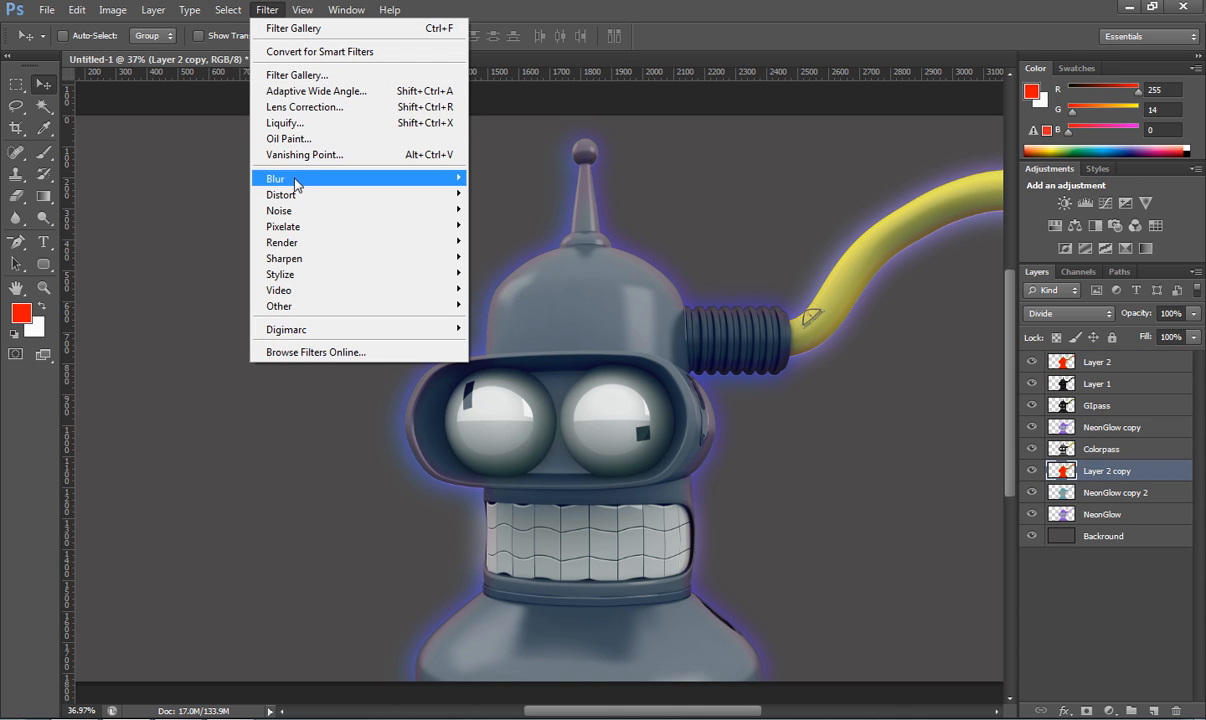
pyautogui.moveTo(296, 179)
pyautogui.click(512, 297)
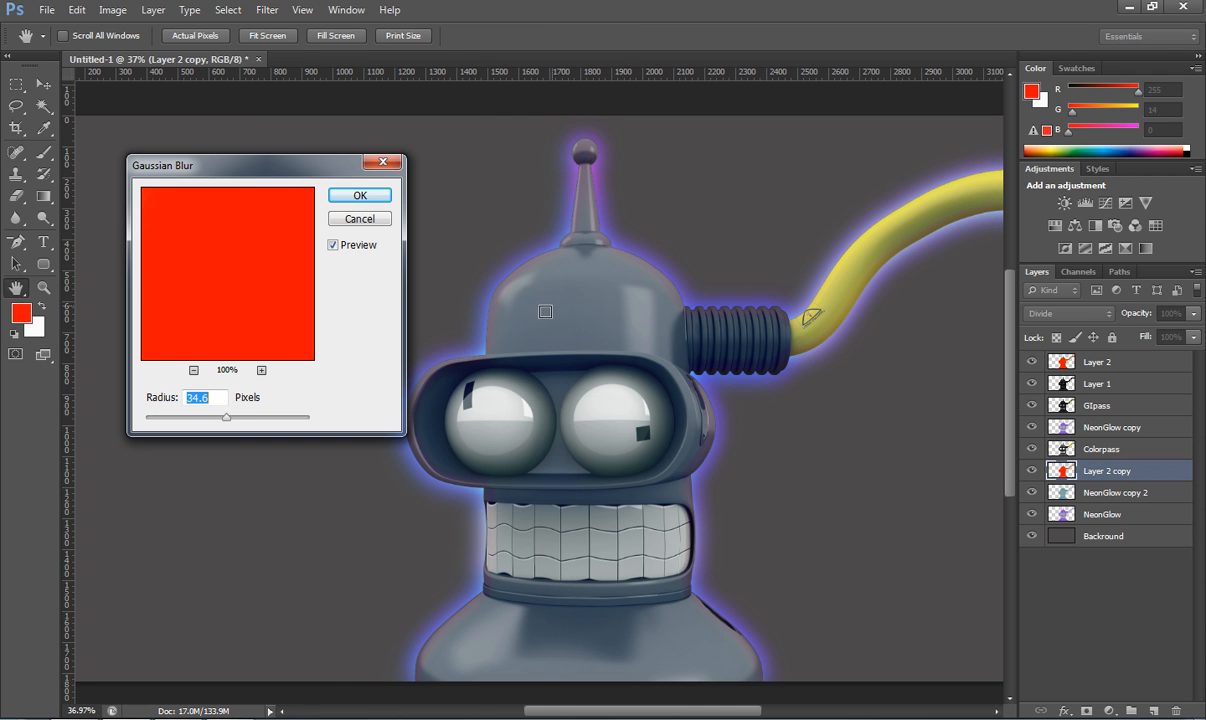
pyautogui.moveTo(226, 421); pyautogui.dragTo(252, 426)
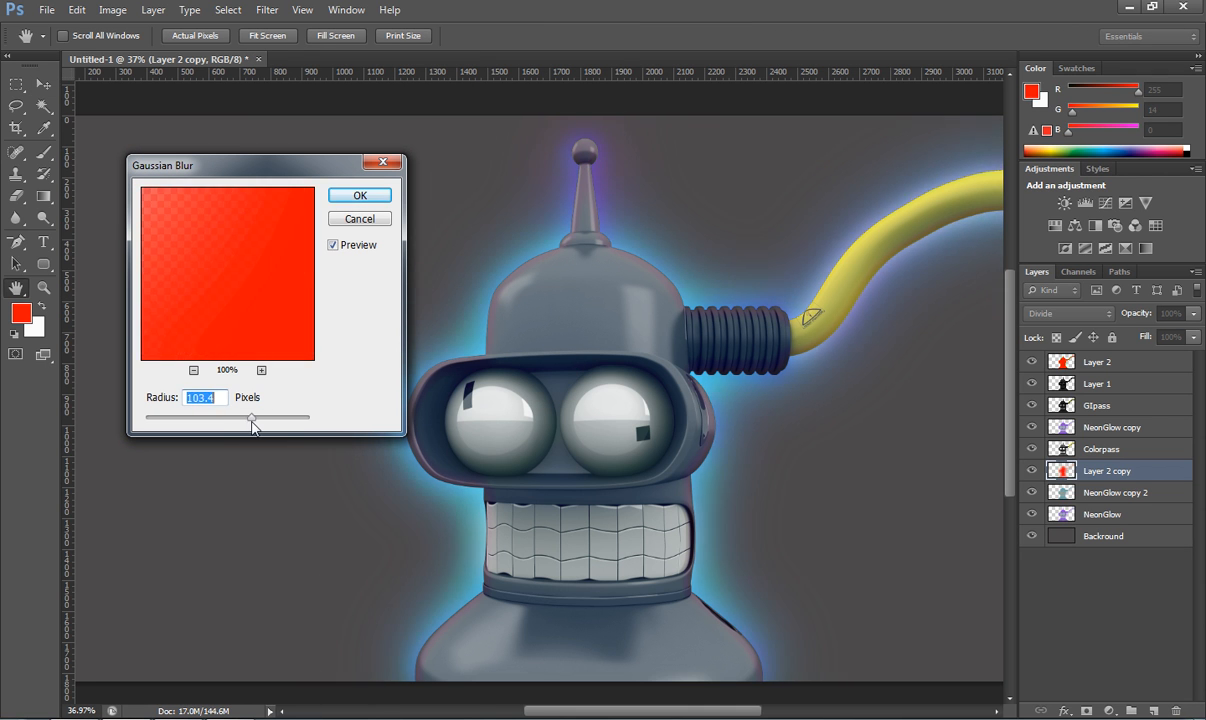
pyautogui.click(359, 195)
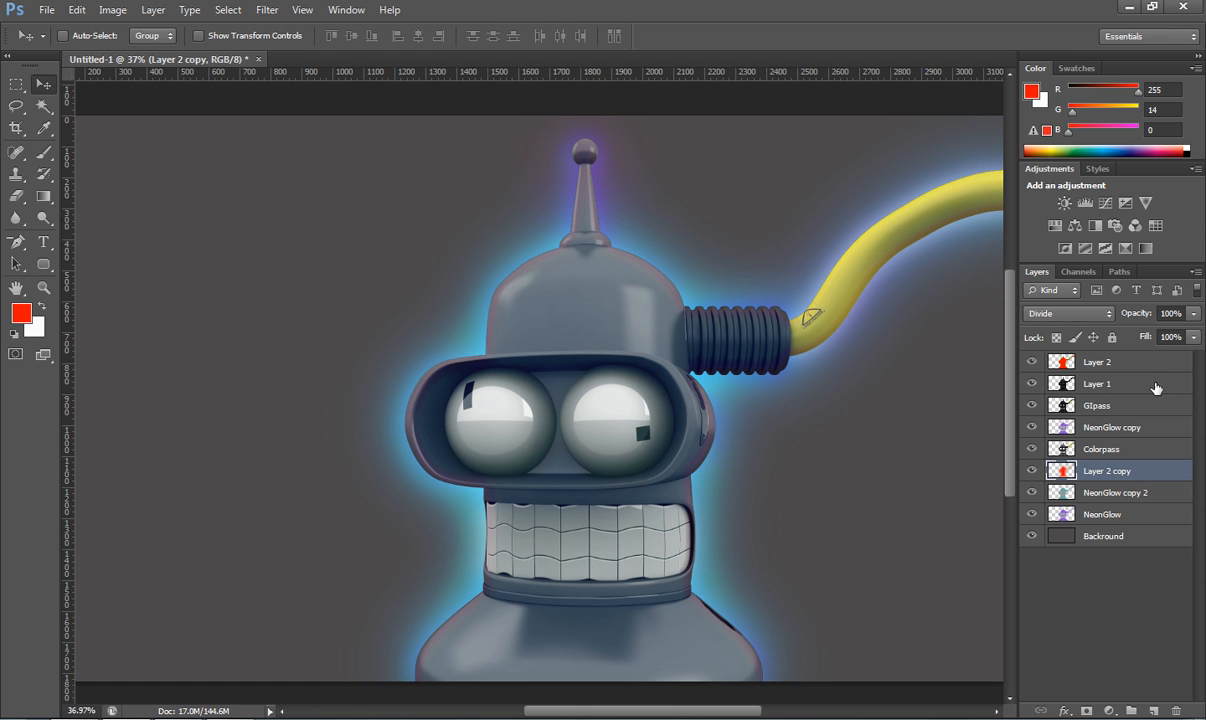
# Step: Reduce Layer 2 copy's fill to 54% and its opacity to 50%
pyautogui.moveTo(1193, 344); pyautogui.dragTo(1157, 339)
pyautogui.click(1193, 315)
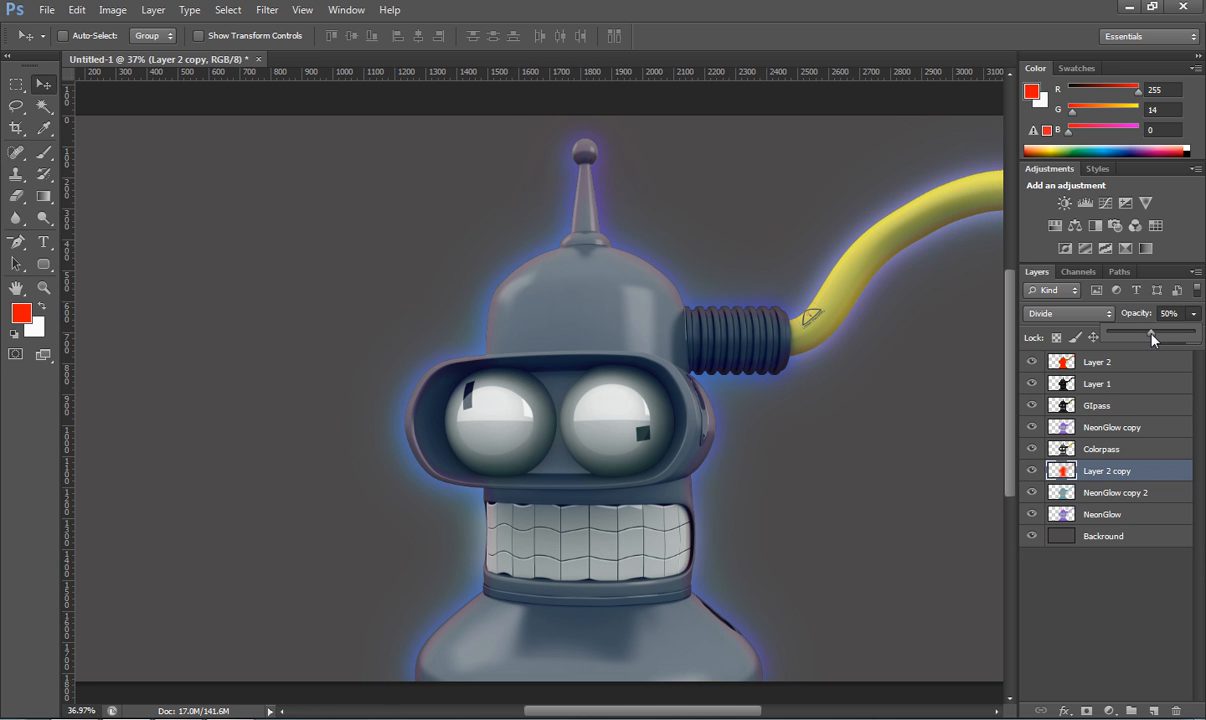
pyautogui.click(916, 410)
pyautogui.scroll(-3, 676, 423)
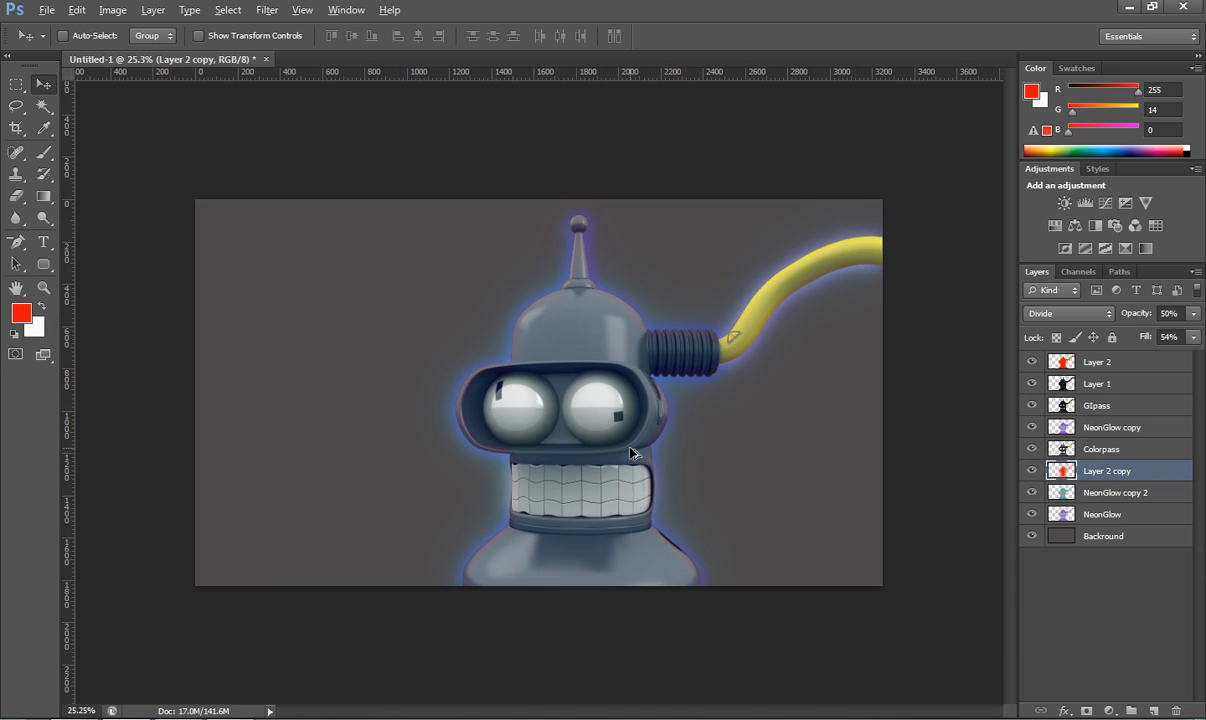
pyautogui.scroll(3, 630, 453)
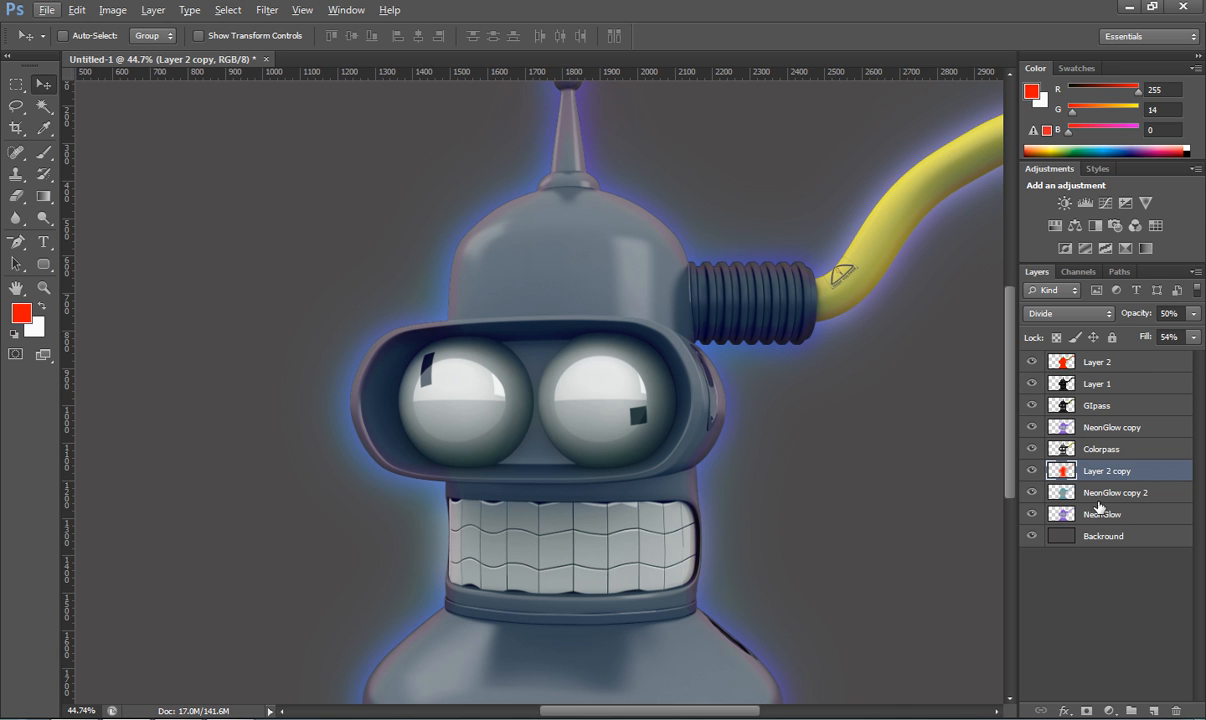
# Step: Rename Layer 1 as Reflective.Pass
pyautogui.doubleClick(1101, 385)
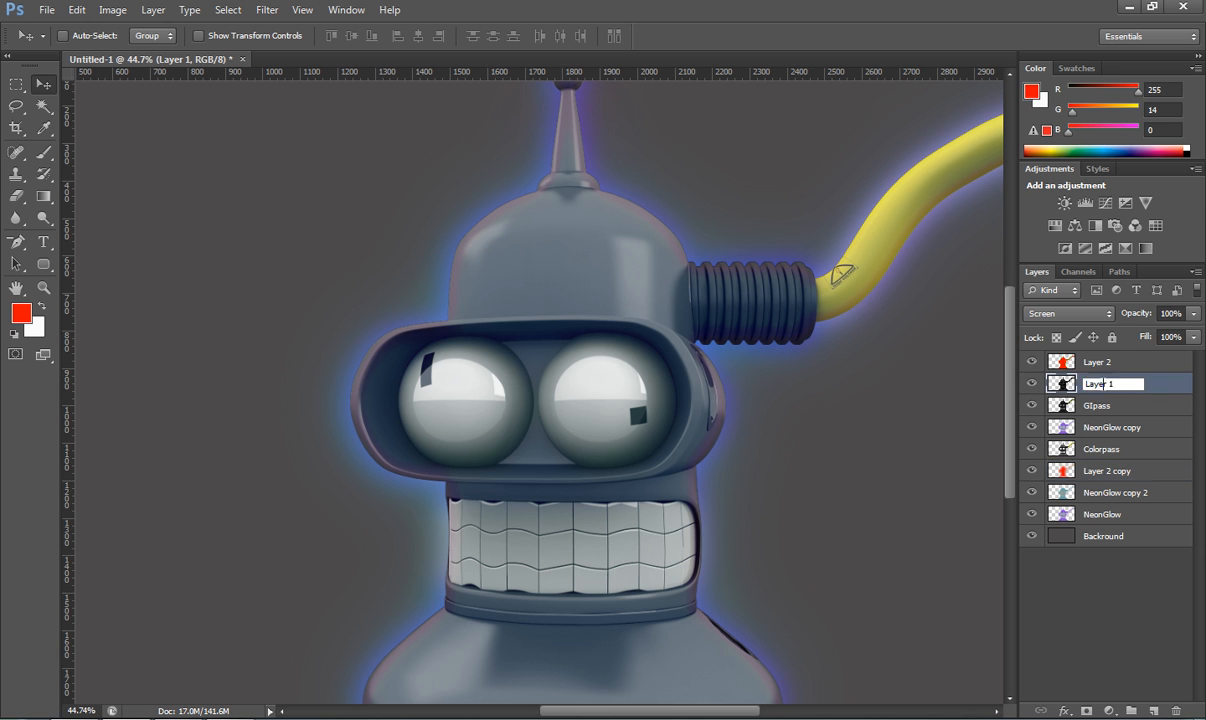
pyautogui.write('Reflective.Pass')
pyautogui.press('Return')
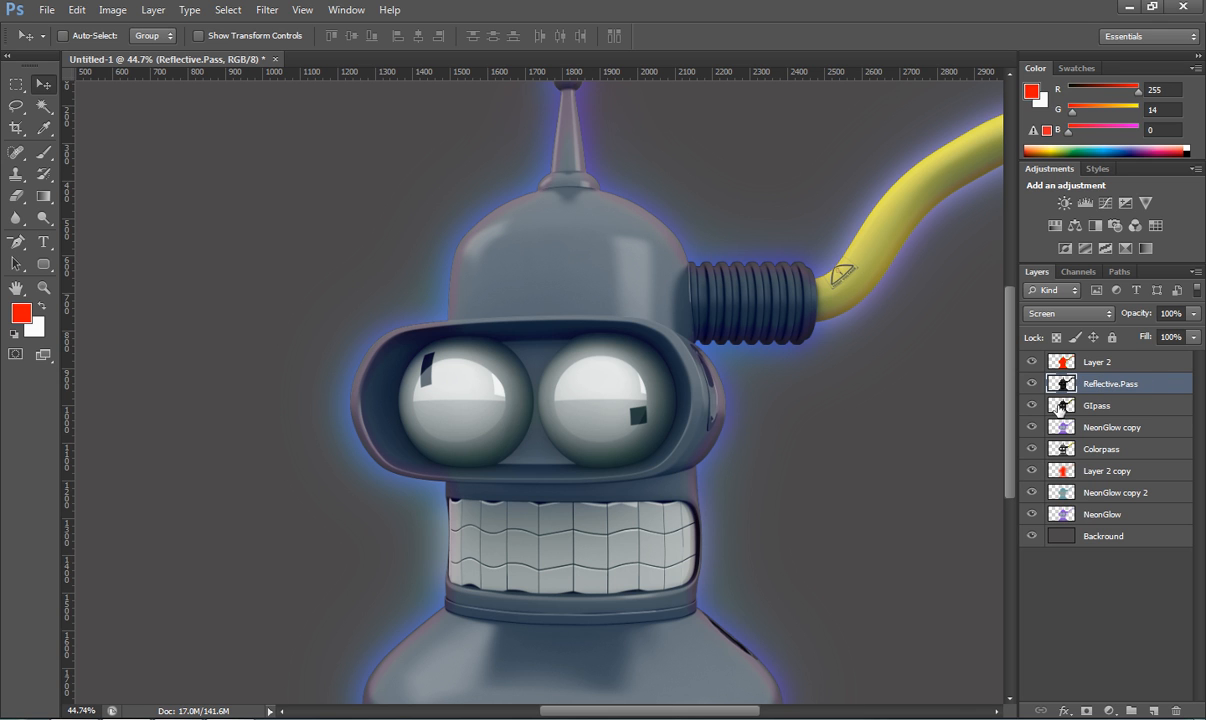
# Step: Rename Layer 2 as Alpha.Pass
pyautogui.click(1086, 363)
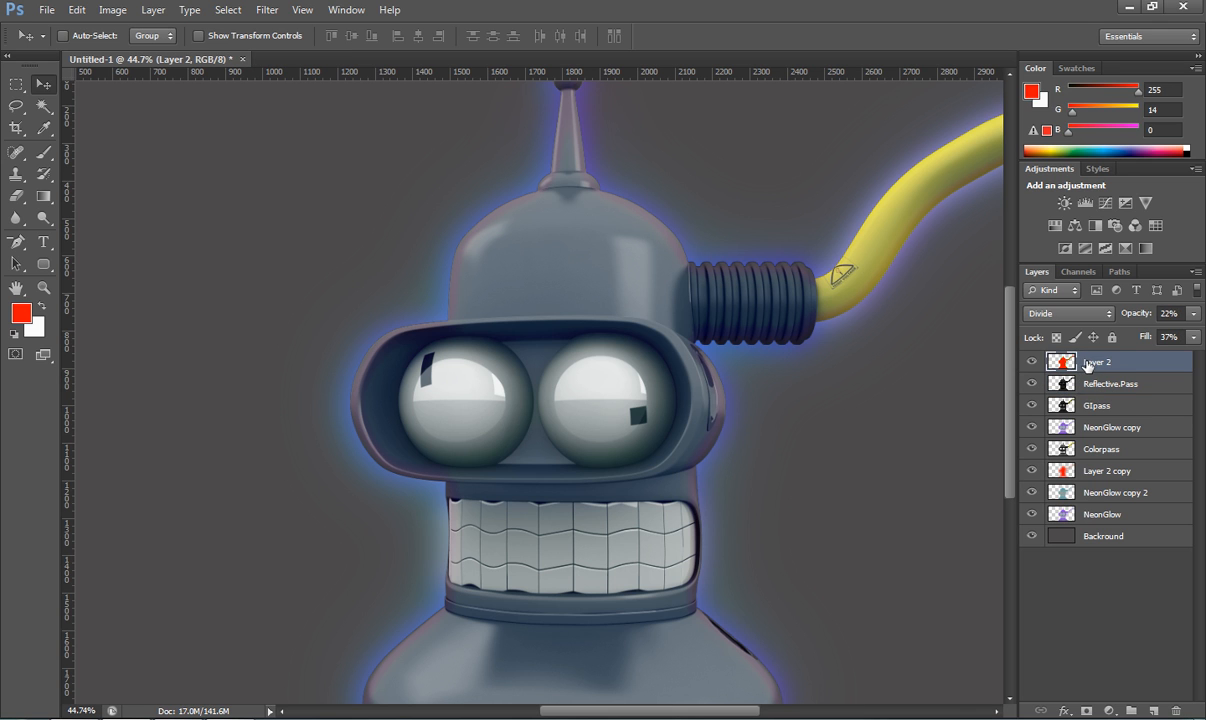
pyautogui.doubleClick(1089, 363)
pyautogui.write('Alp')
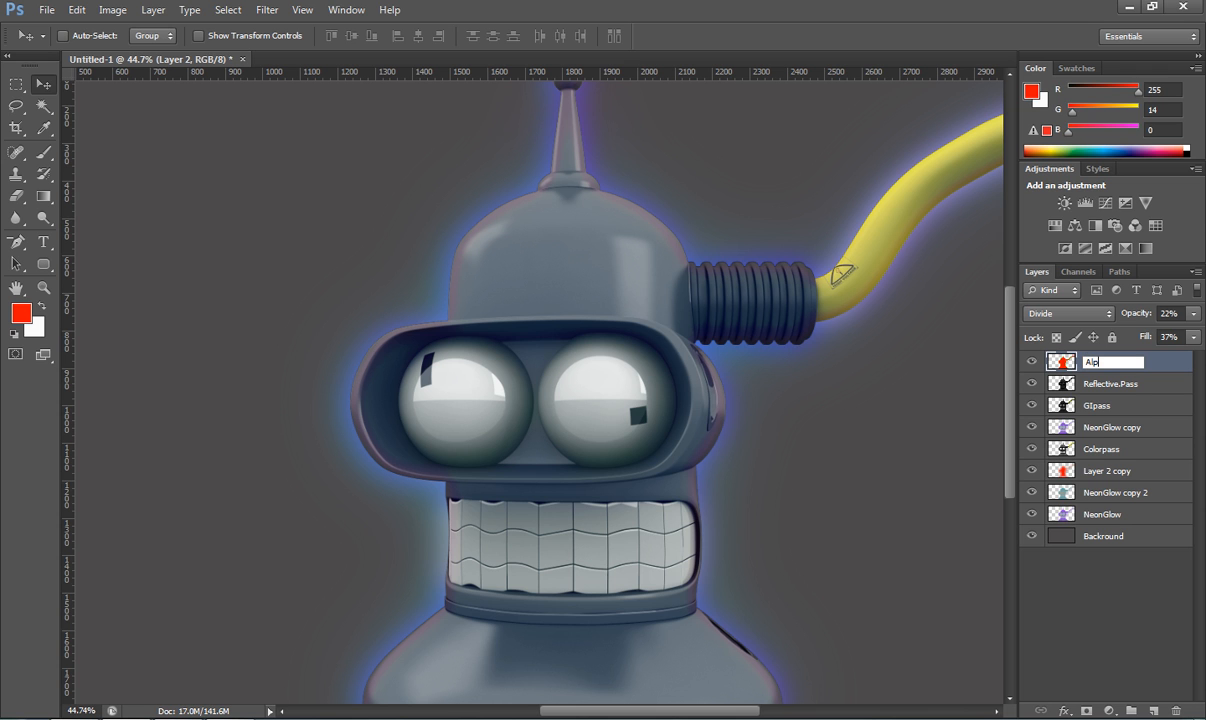
pyautogui.write('ha.Pass')
pyautogui.press('Return')
pyautogui.scroll(-3, 840, 427)
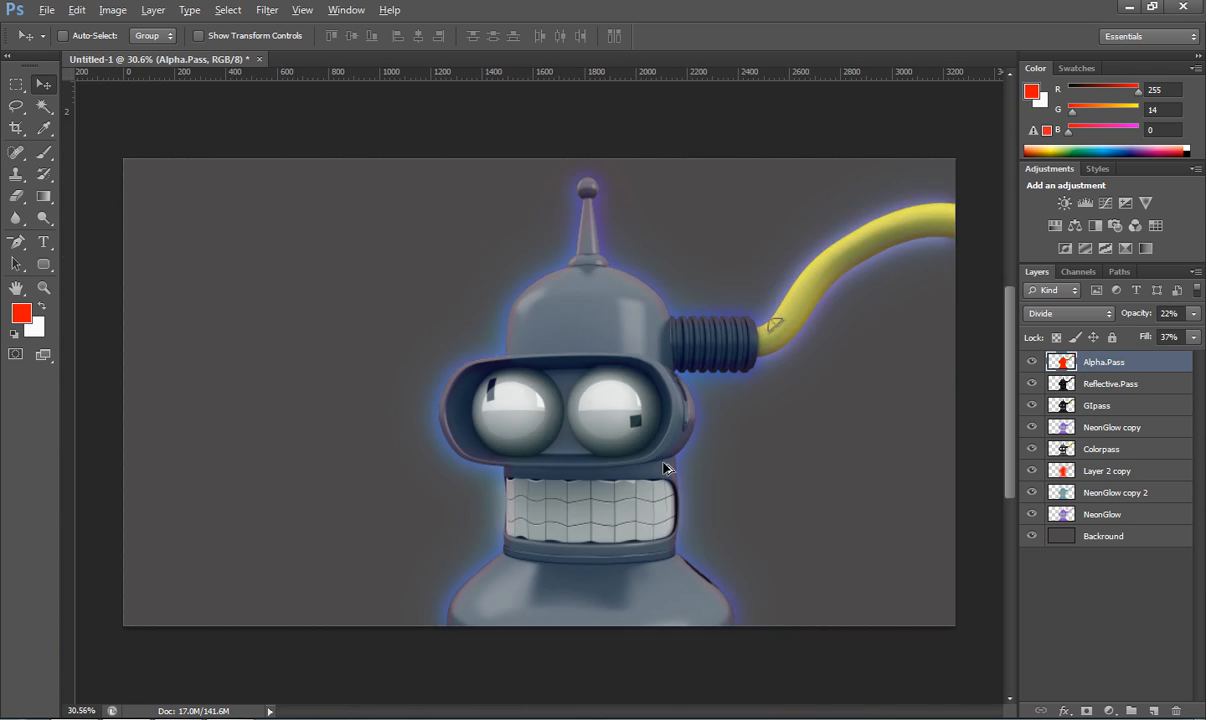
pyautogui.scroll(2, 650, 464)
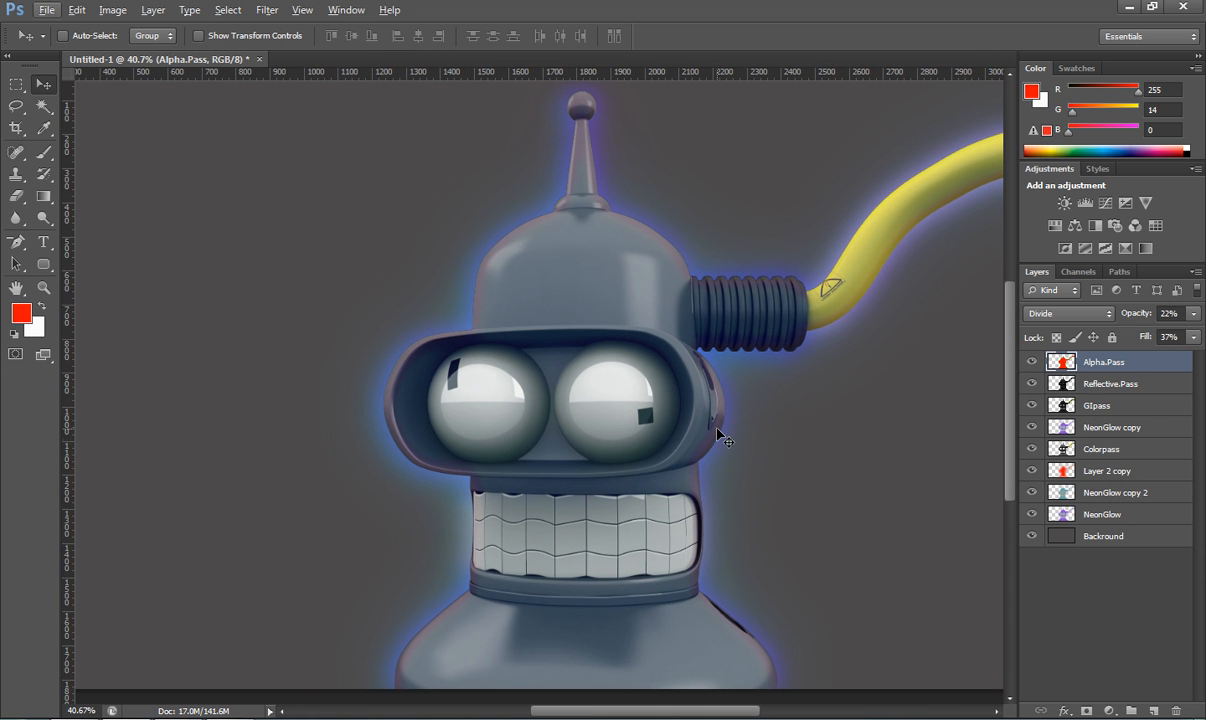
pyautogui.scroll(-3, 717, 433)
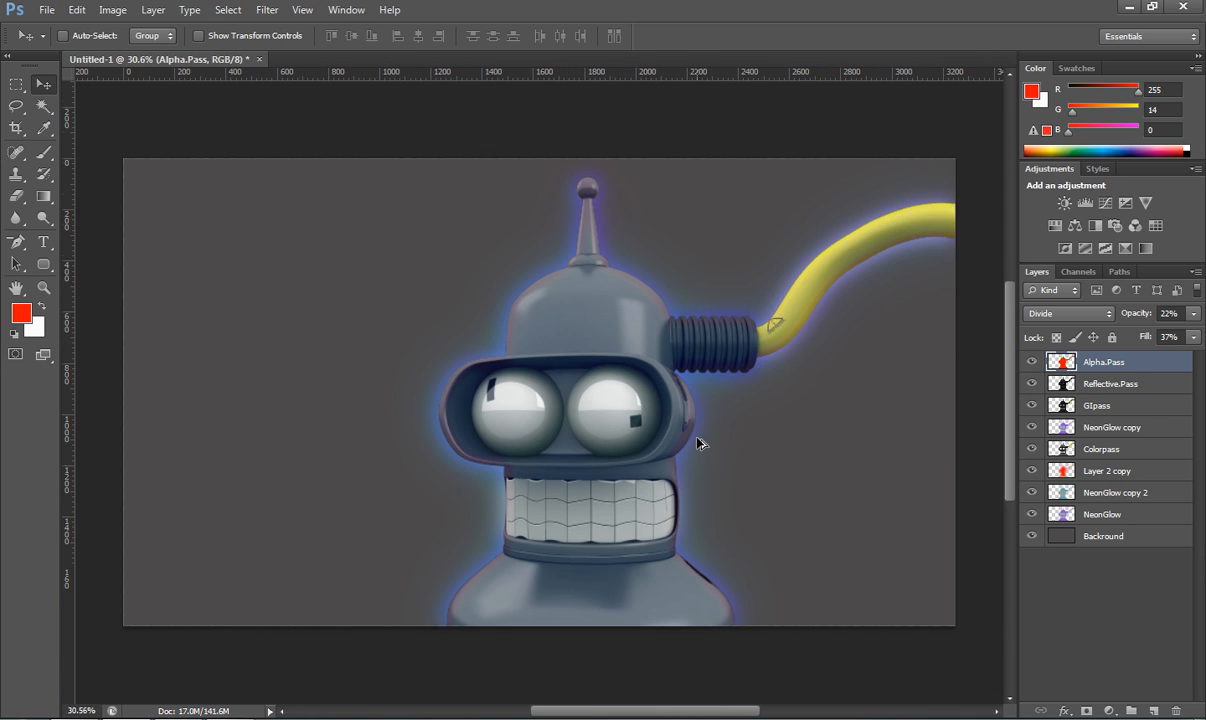
pyautogui.scroll(2, 830, 450)
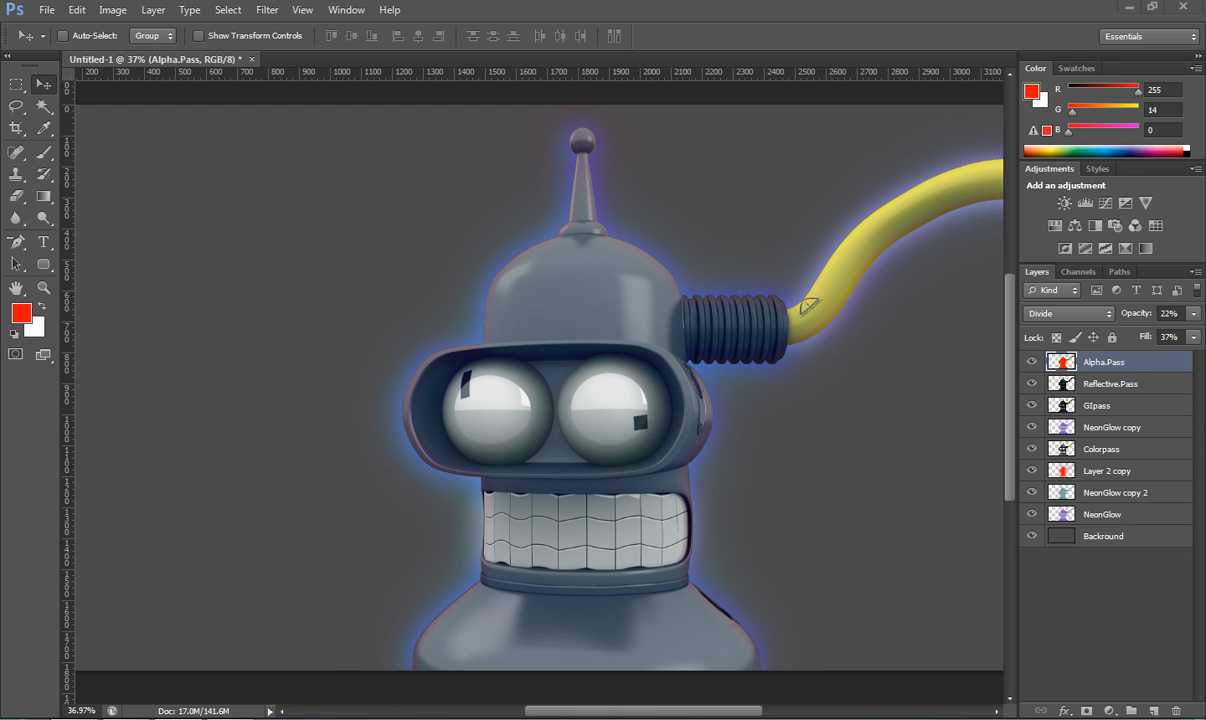
pyautogui.scroll(-2, 662, 440)
pyautogui.scroll(2, 641, 441)
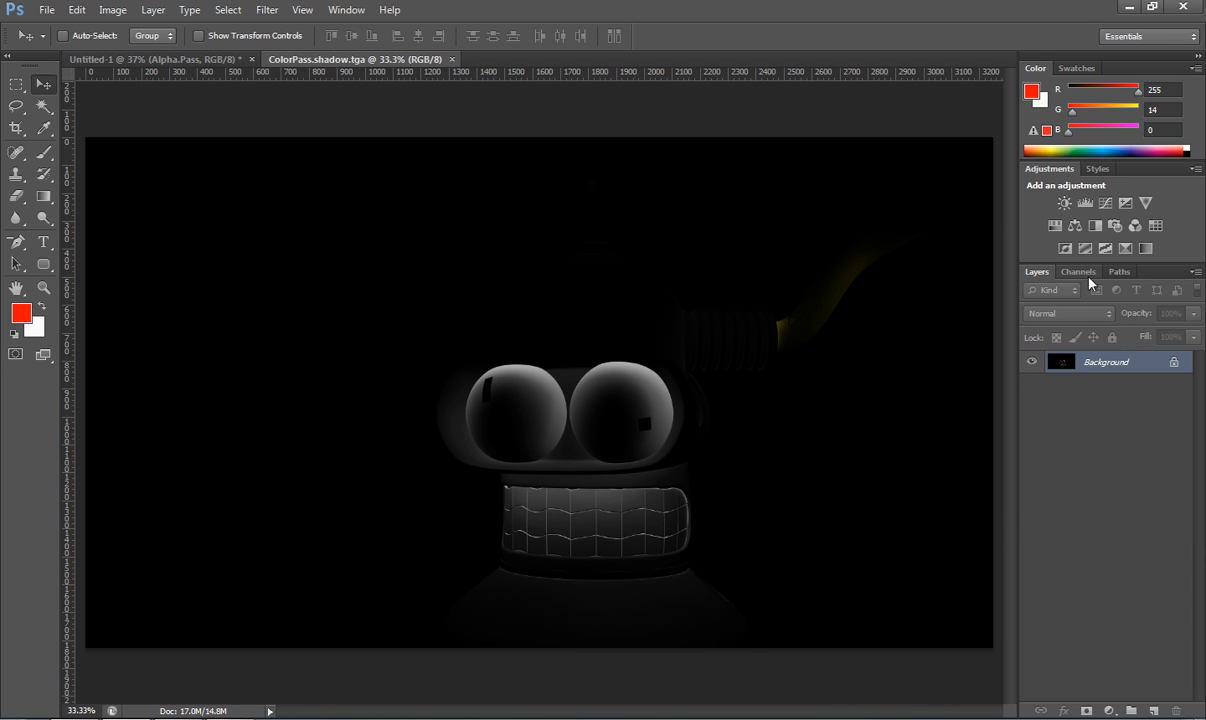
# Step: Copy the ColorPass.shadow.tga image, selected through its Alpha 1 channel, into the Untitled-1 composite and align it with Bender
pyautogui.click(1079, 272)
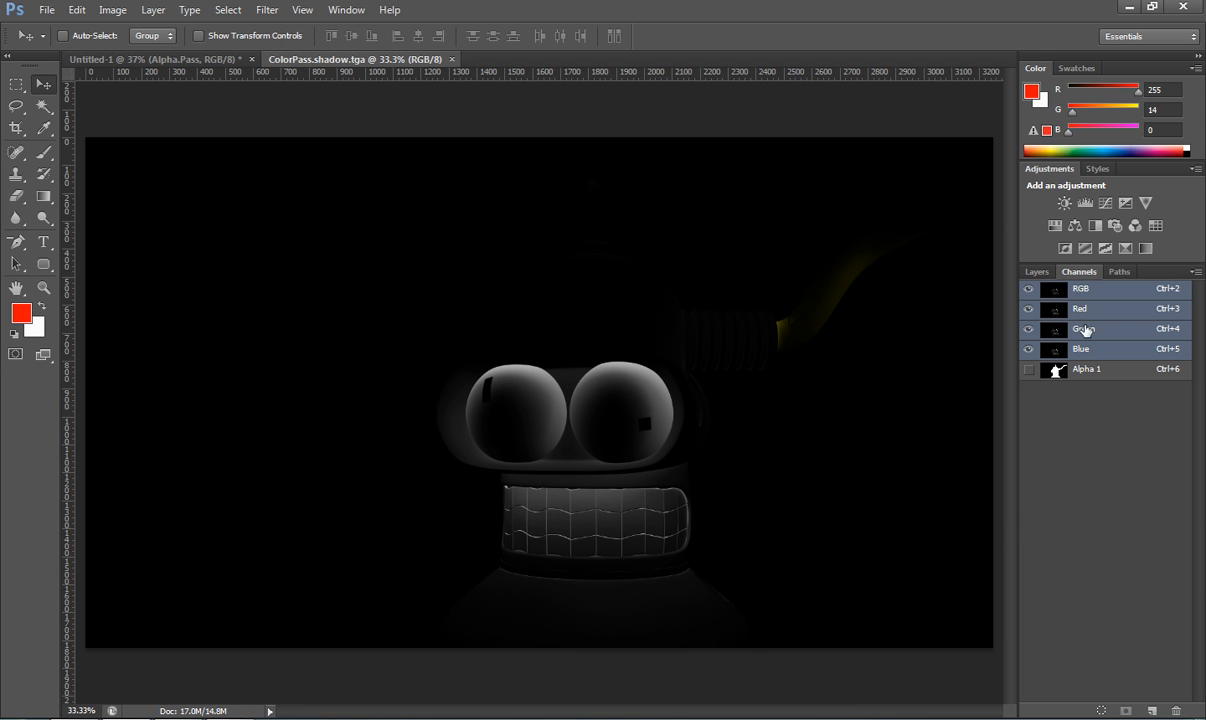
pyautogui.keyDown('ctrl'); pyautogui.click(1082, 372); pyautogui.keyUp('ctrl')
pyautogui.moveTo(378, 65); pyautogui.dragTo(578, 110)
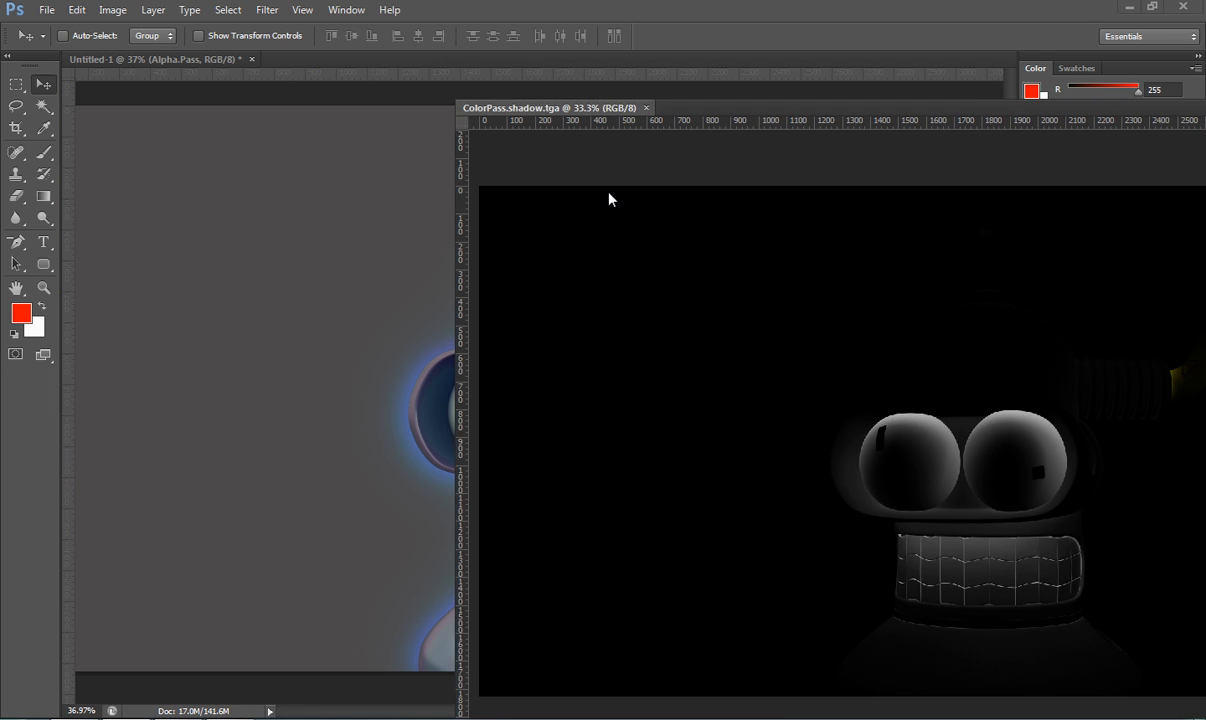
pyautogui.moveTo(812, 395); pyautogui.dragTo(539, 408)
pyautogui.hotkey('ctrl', 'w')
pyautogui.hotkey('ctrl', '0')
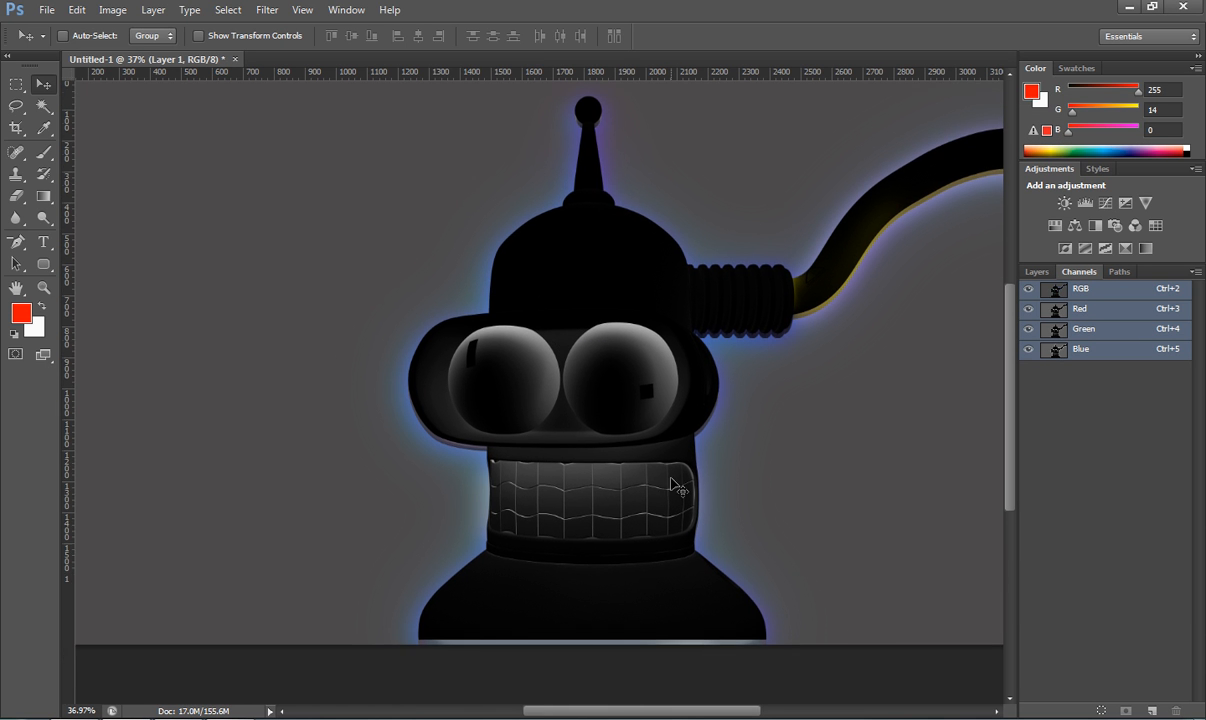
pyautogui.scroll(-1, 609, 459)
pyautogui.moveTo(576, 440); pyautogui.dragTo(578, 446)
# Step: Rename the new shadow pass layer as Shadow
pyautogui.click(1036, 271)
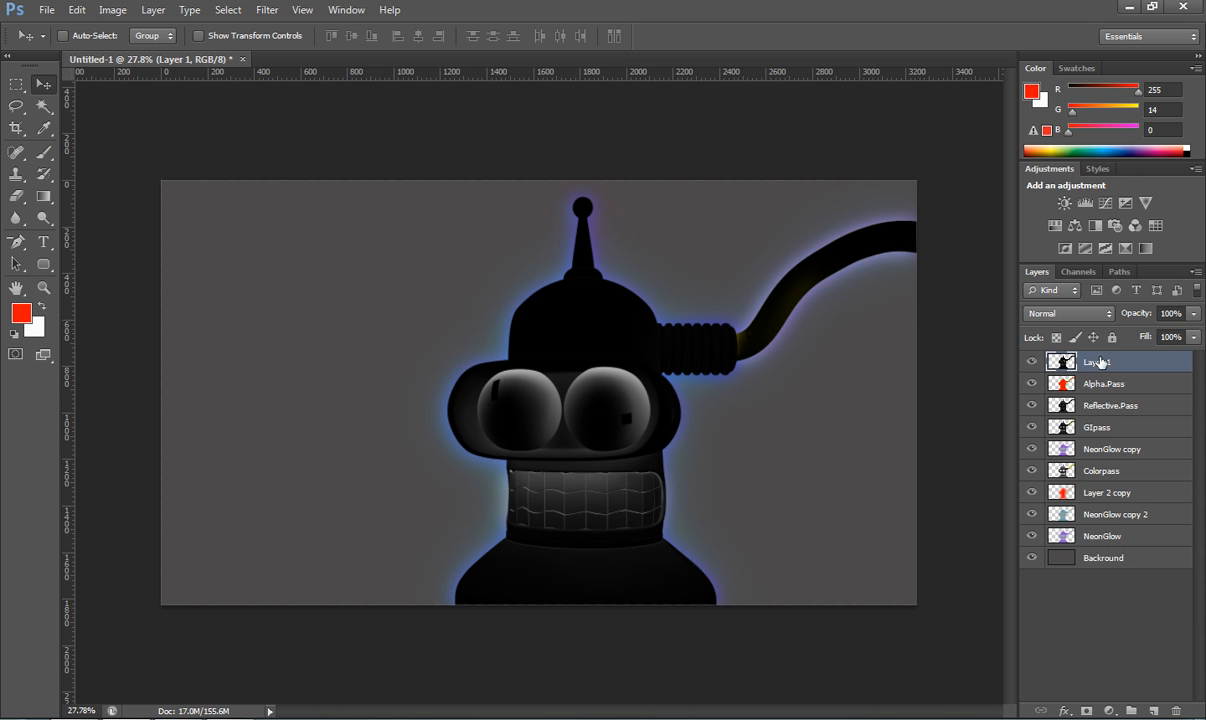
pyautogui.doubleClick(1100, 362)
pyautogui.write('Shadow')
pyautogui.press('Return')
pyautogui.scroll(2, 708, 455)
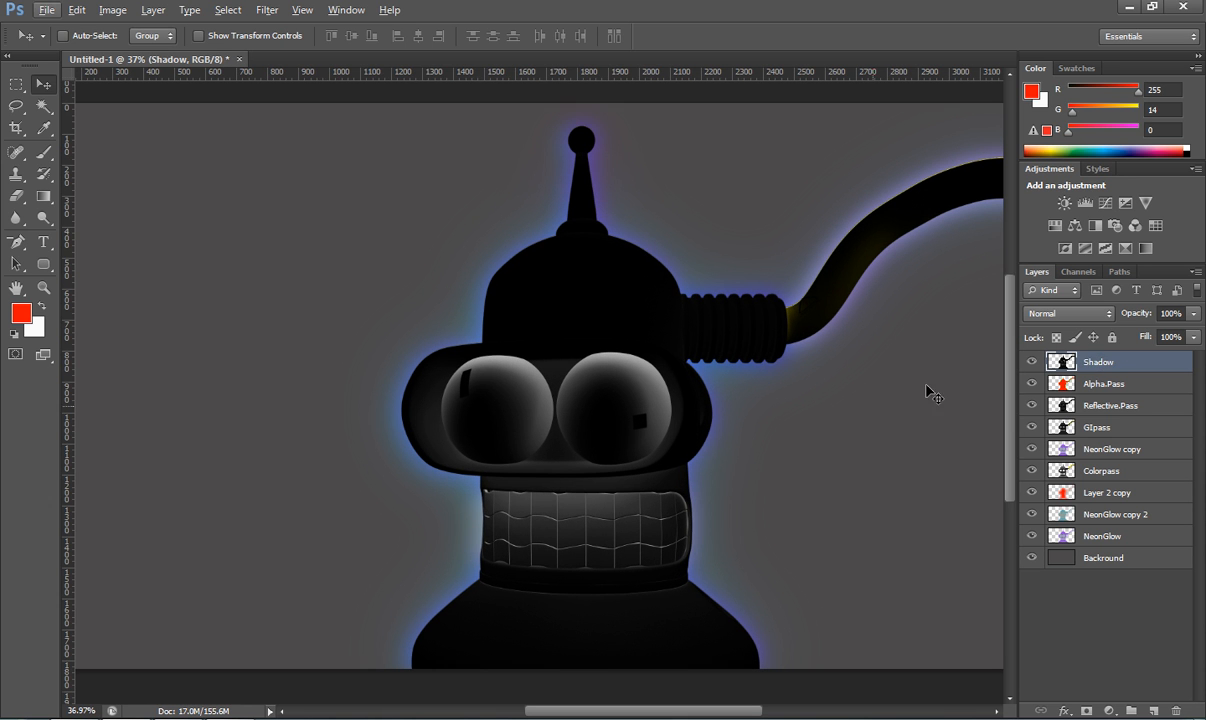
# Step: Preview the different blend modes on the Shadow layer and settle on Lighter Color
pyautogui.click(1066, 313)
pyautogui.click(990, 25)
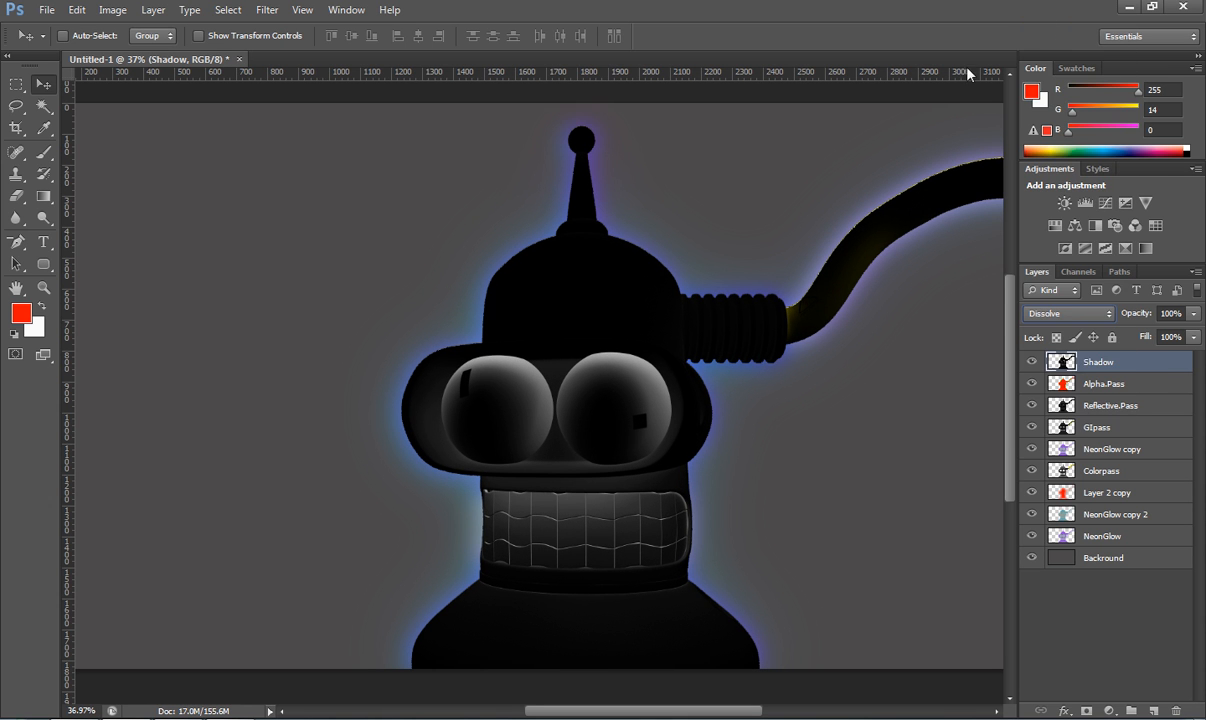
pyautogui.press('Down')
pyautogui.press('Down')
pyautogui.press('Down')
pyautogui.press('Down')
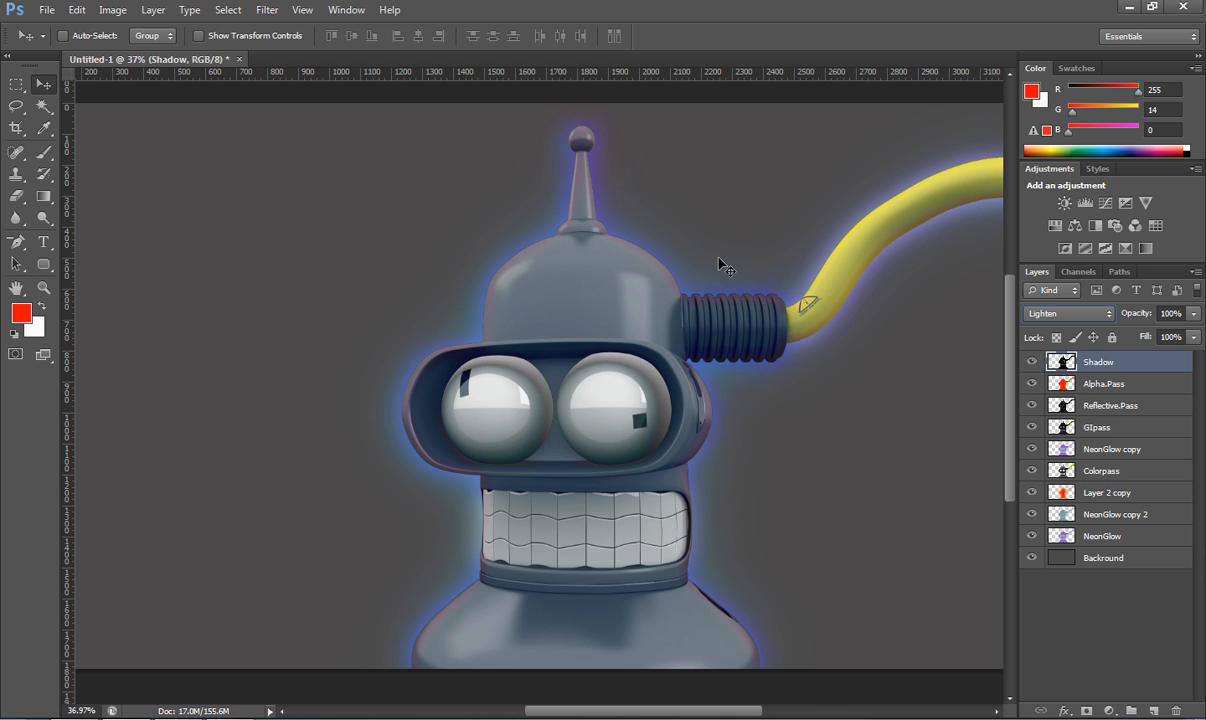
pyautogui.press('Down')
pyautogui.press('Up')
pyautogui.press('Down')
pyautogui.press('Down')
pyautogui.press('Down')
pyautogui.press('Down')
pyautogui.press('Down')
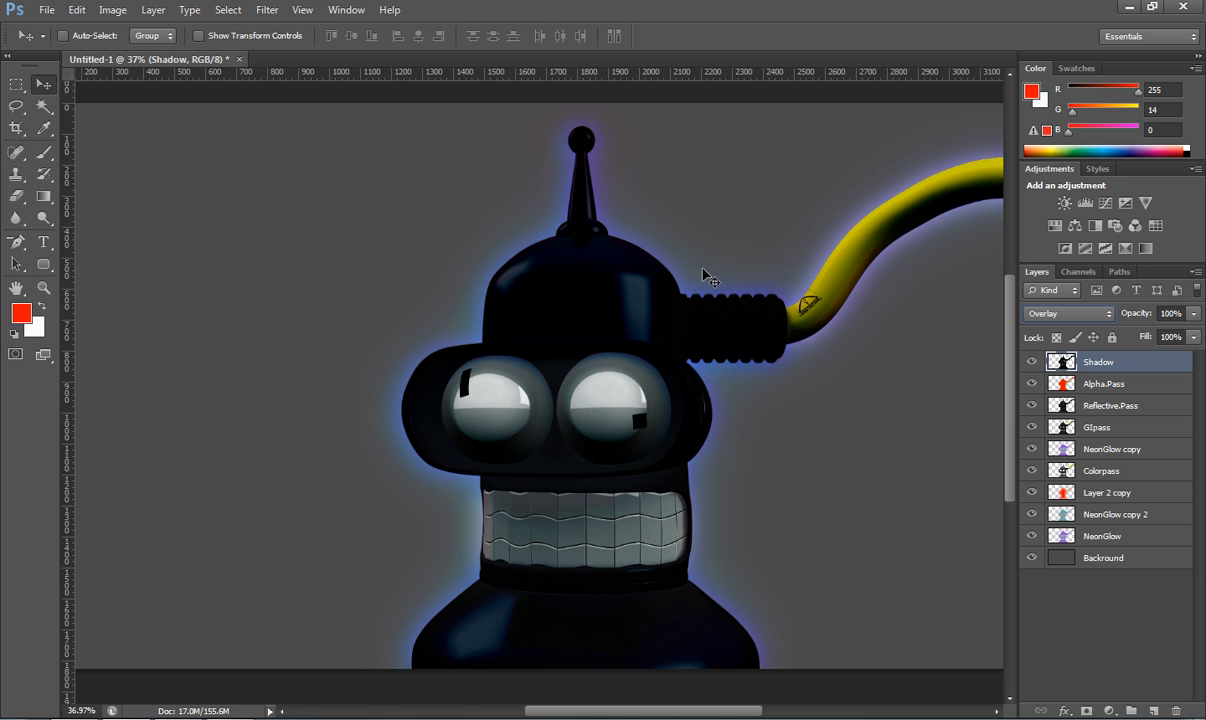
pyautogui.press('Down')
pyautogui.press('Down')
pyautogui.press('Down')
pyautogui.press('Down')
pyautogui.press('Down')
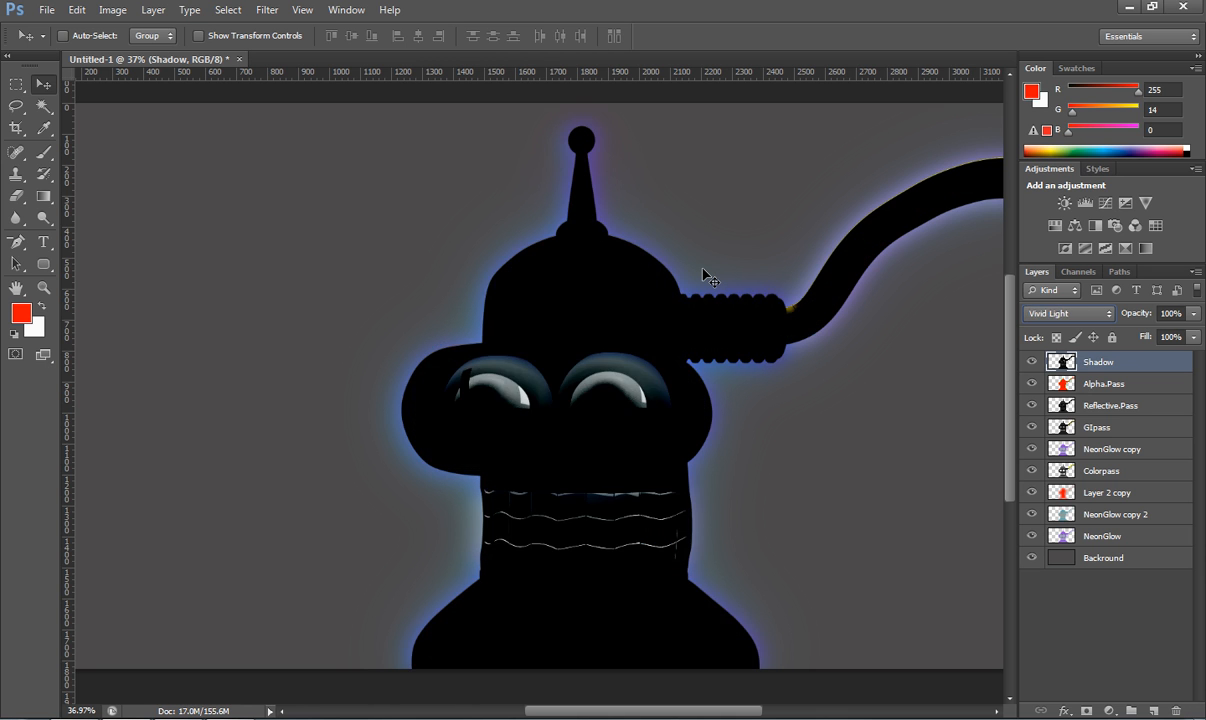
pyautogui.press('Down')
pyautogui.press('Down')
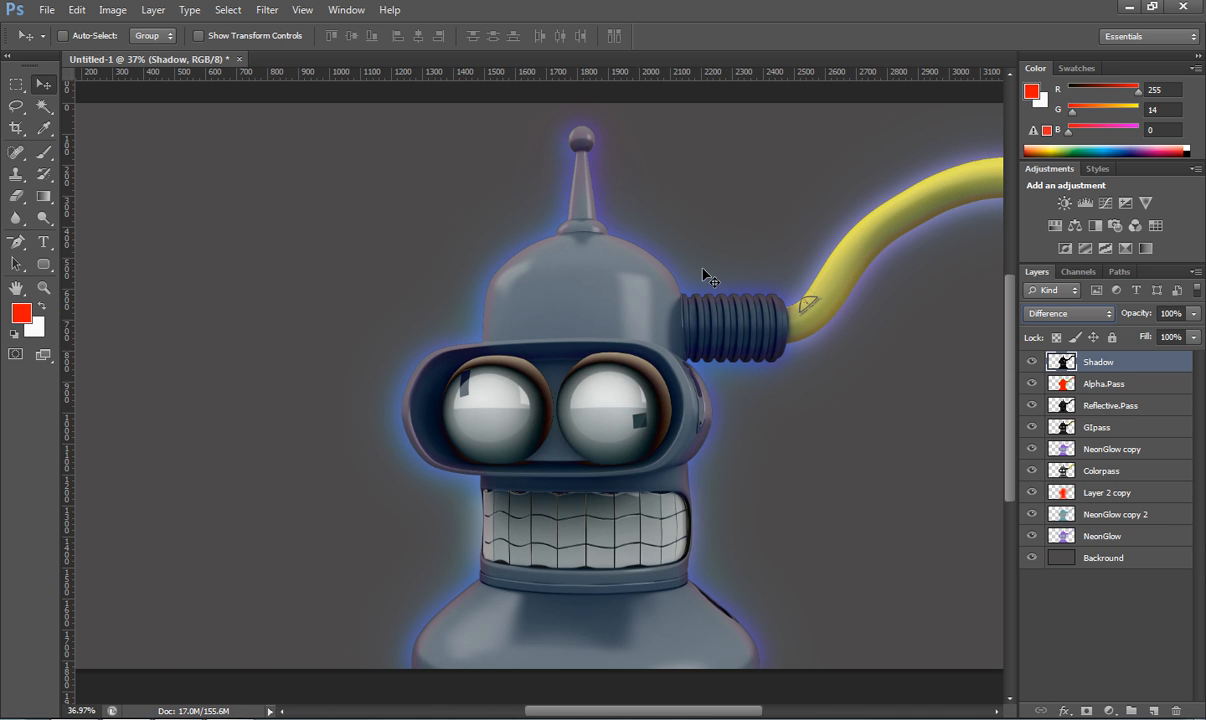
pyautogui.press('Down')
pyautogui.press('Down')
pyautogui.press('Down')
pyautogui.press('Down')
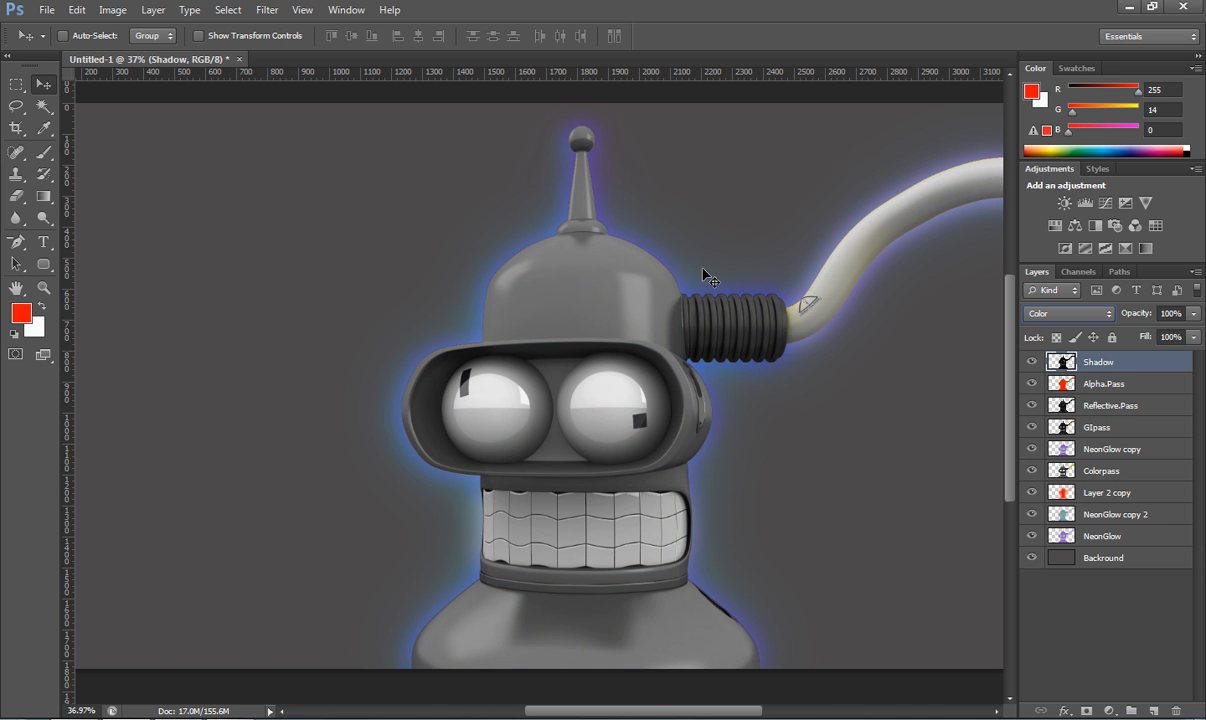
pyautogui.press('Down')
pyautogui.press('Up')
pyautogui.press('Up')
pyautogui.press('Up')
pyautogui.press('Up')
pyautogui.press('Up')
pyautogui.press('Up')
pyautogui.press('Up')
pyautogui.press('Up')
pyautogui.press('Up')
pyautogui.press('Up')
pyautogui.press('Up')
pyautogui.press('Up')
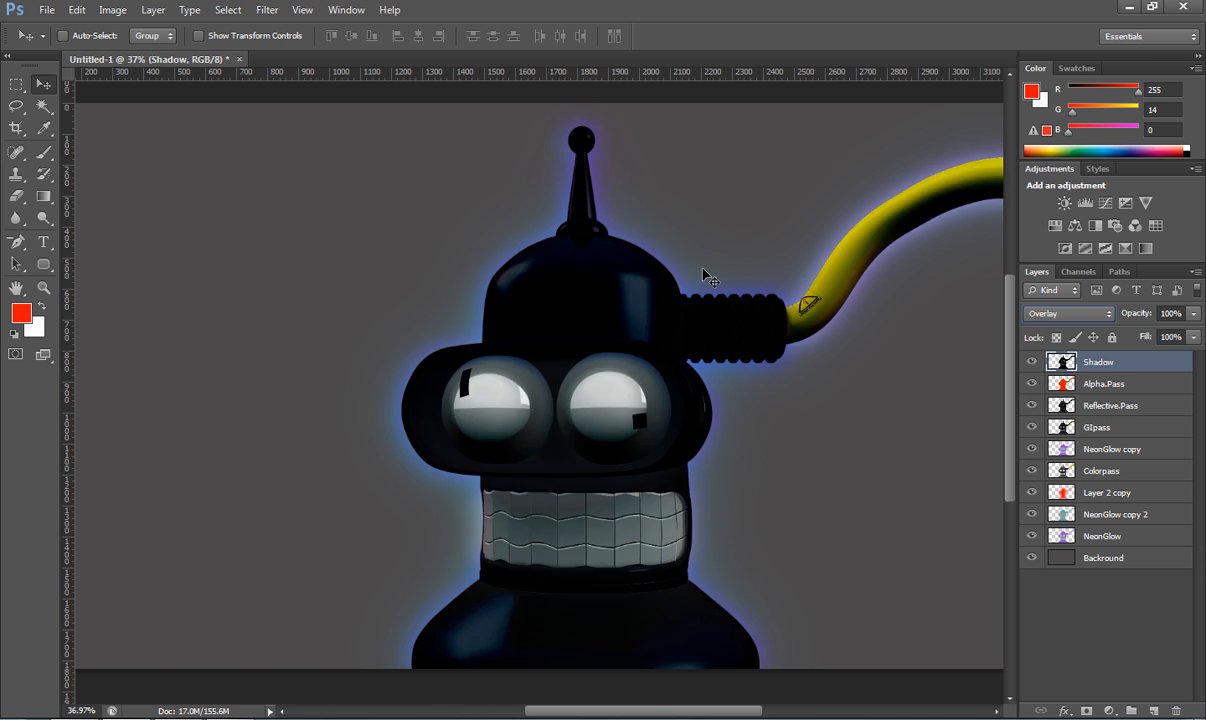
pyautogui.press('Down')
pyautogui.press('Up')
pyautogui.press('Up')
pyautogui.press('Down')
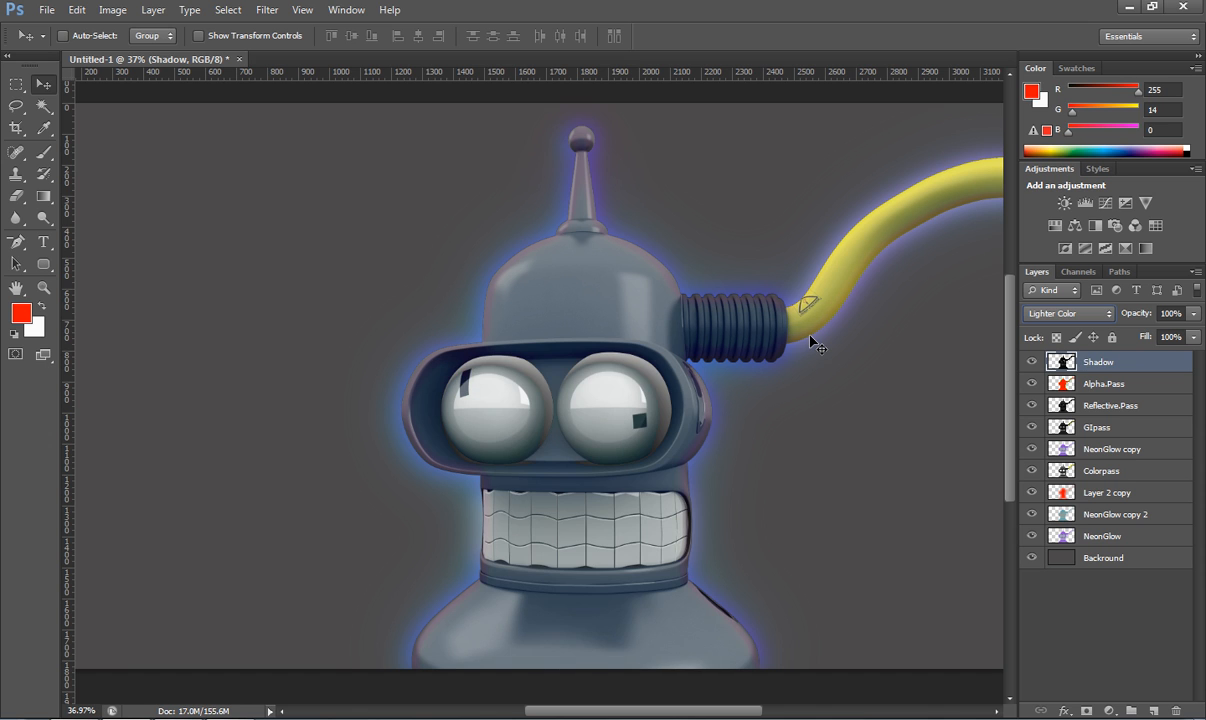
# Step: Reduce the Shadow layer's fill to 65% and its opacity to 55%
pyautogui.moveTo(1193, 344); pyautogui.dragTo(1163, 360)
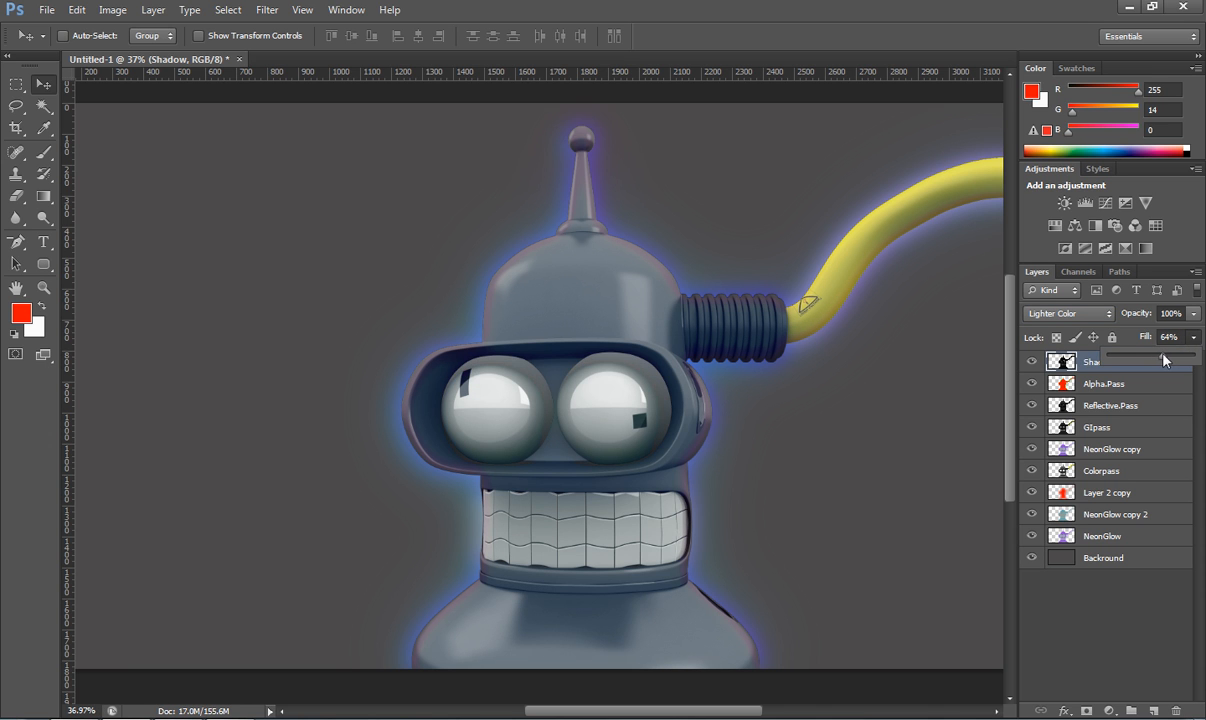
pyautogui.moveTo(1193, 313); pyautogui.dragTo(1157, 332)
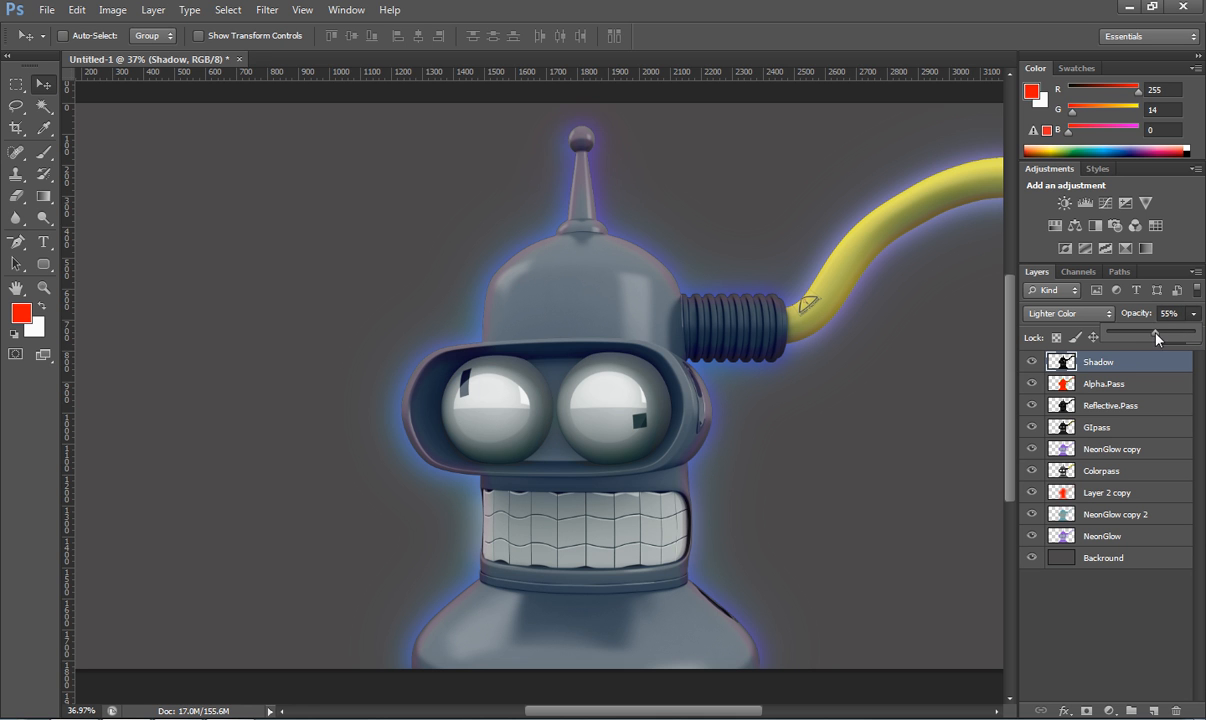
pyautogui.click(812, 430)
pyautogui.scroll(-3, 630, 398)
pyautogui.scroll(6, 640, 404)
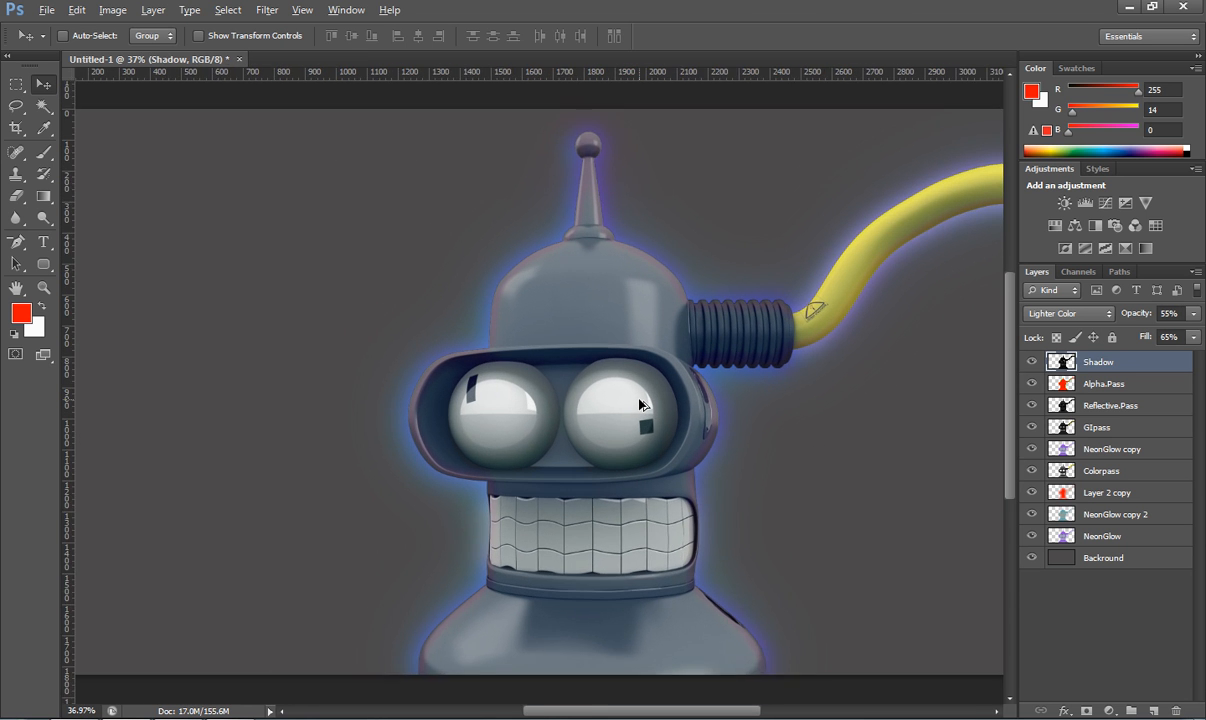
pyautogui.scroll(-4, 640, 404)
pyautogui.scroll(2, 640, 404)
pyautogui.scroll(-1, 640, 404)
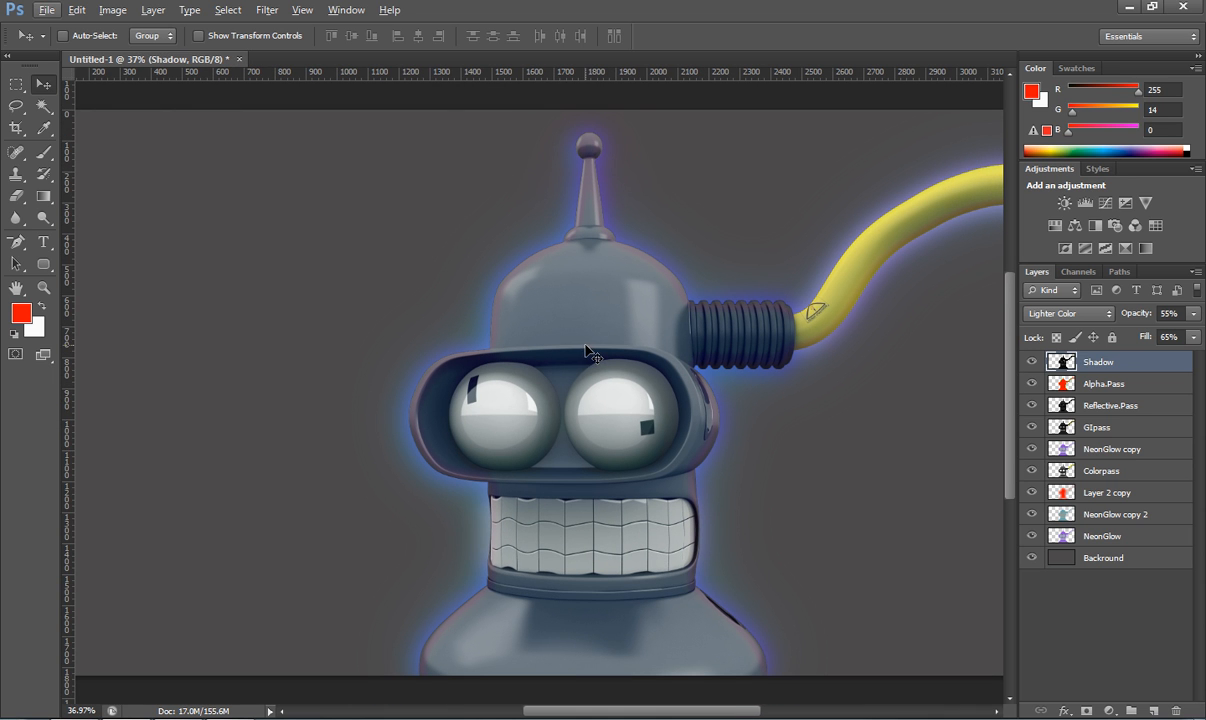
pyautogui.press('alt')
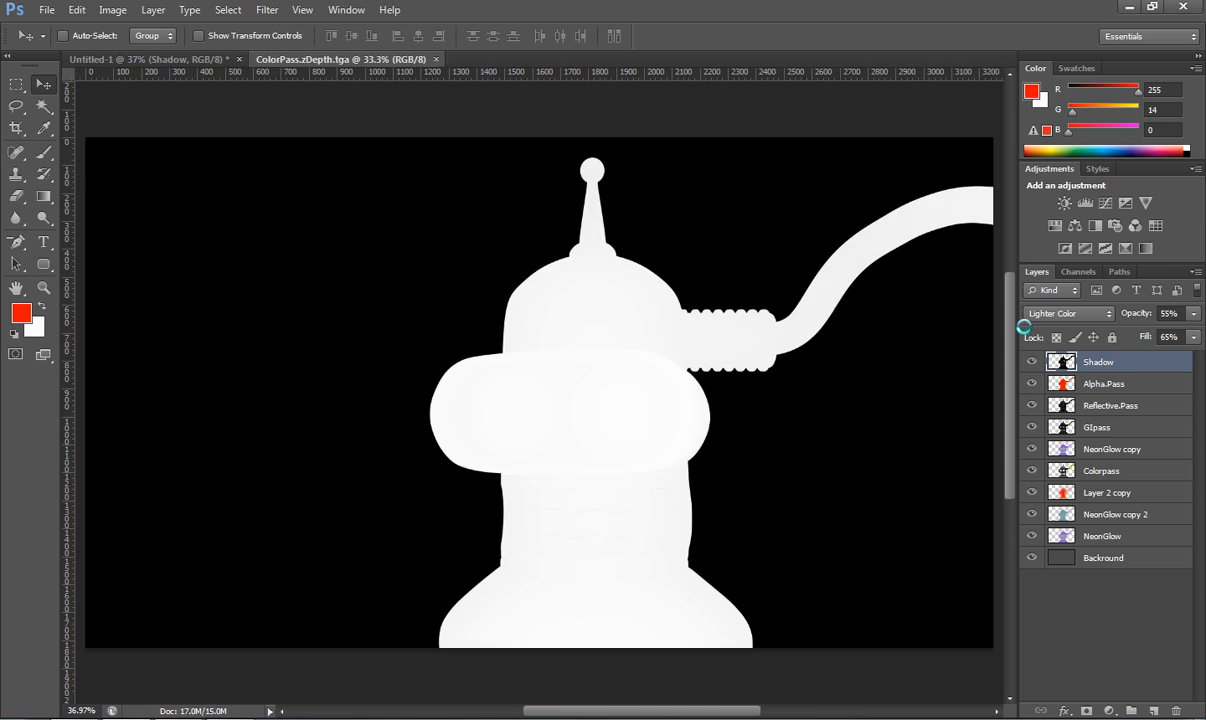
# Step: Copy the ColorPass.zDepth.tga image, selected through its Alpha 1 channel, into the Untitled-1 composite and align it over Bender
pyautogui.click(1068, 278)
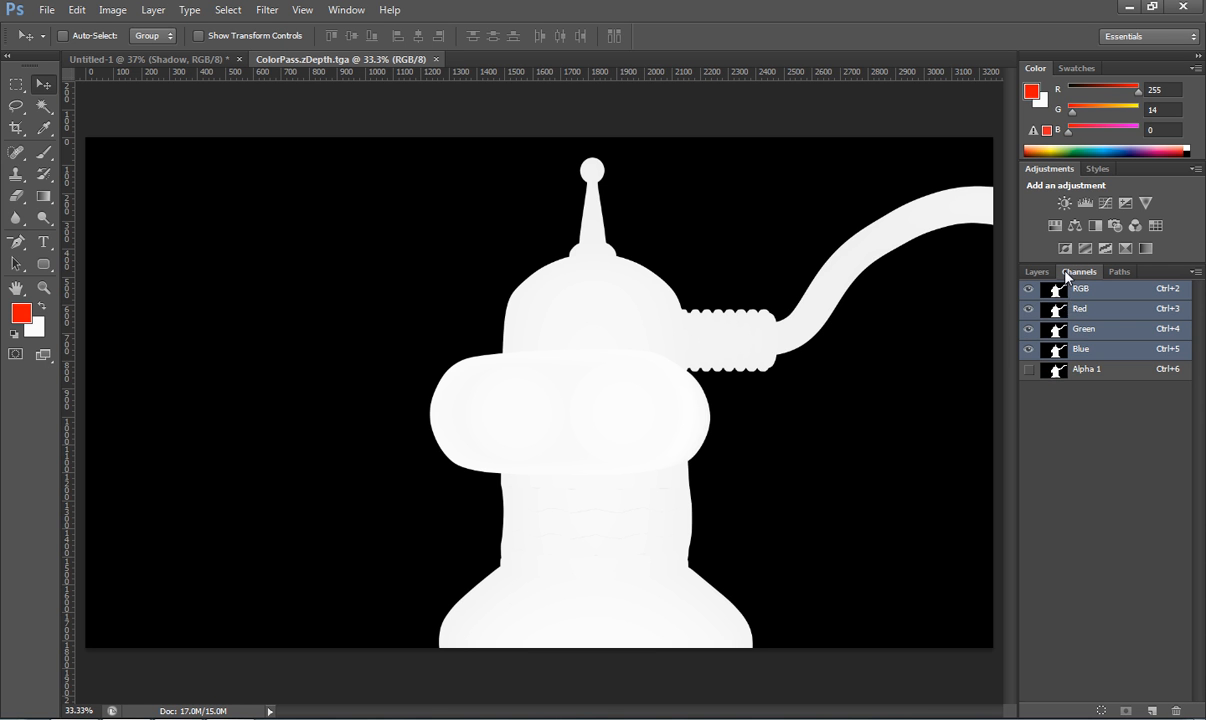
pyautogui.keyDown('ctrl'); pyautogui.click(1035, 369); pyautogui.keyUp('ctrl')
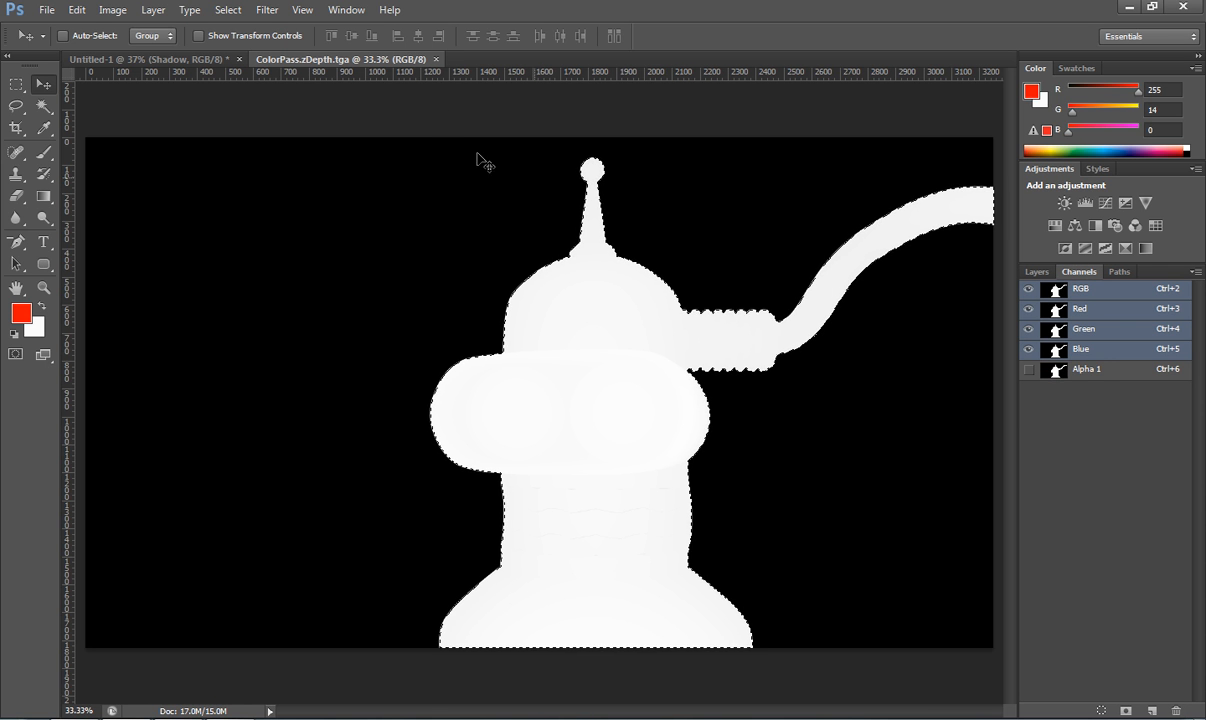
pyautogui.moveTo(330, 59); pyautogui.dragTo(573, 104)
pyautogui.moveTo(843, 398); pyautogui.dragTo(430, 420)
pyautogui.hotkey('ctrl', 'w')
pyautogui.moveTo(536, 369); pyautogui.dragTo(582, 396)
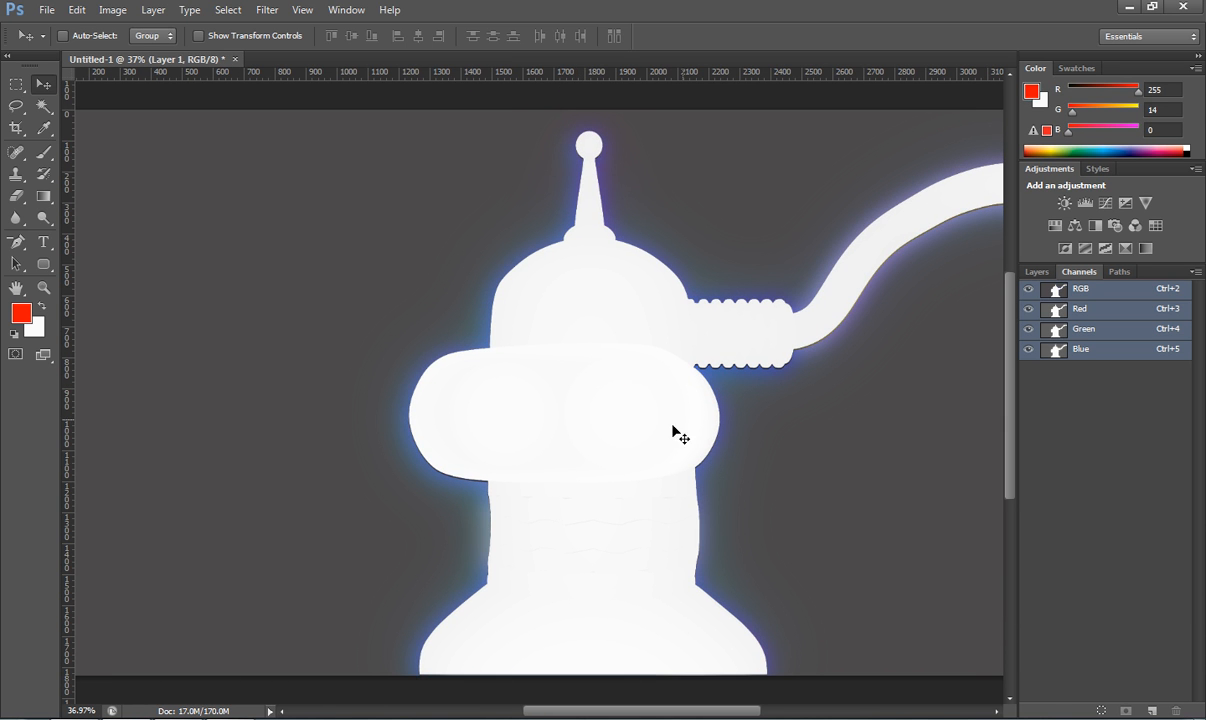
pyautogui.scroll(-2, 643, 422)
# Step: Set the blend mode of the pasted zDepth layer, Layer 1, to Multiply
pyautogui.click(1036, 271)
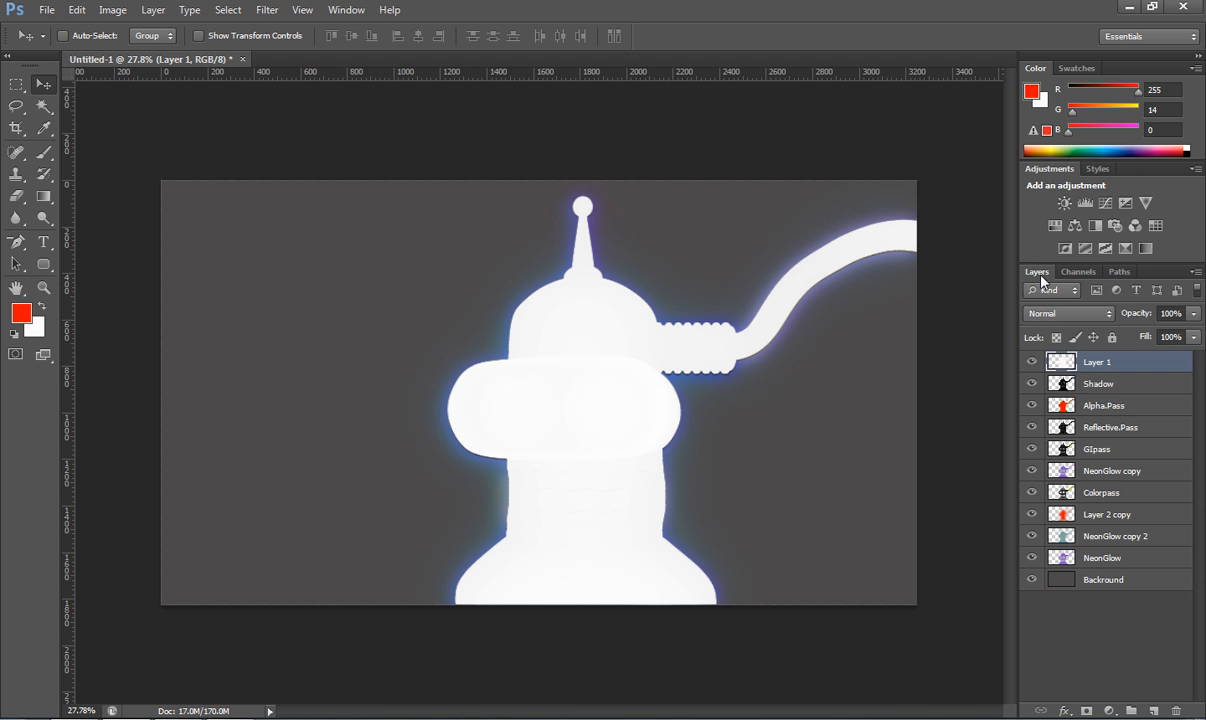
pyautogui.click(1052, 313)
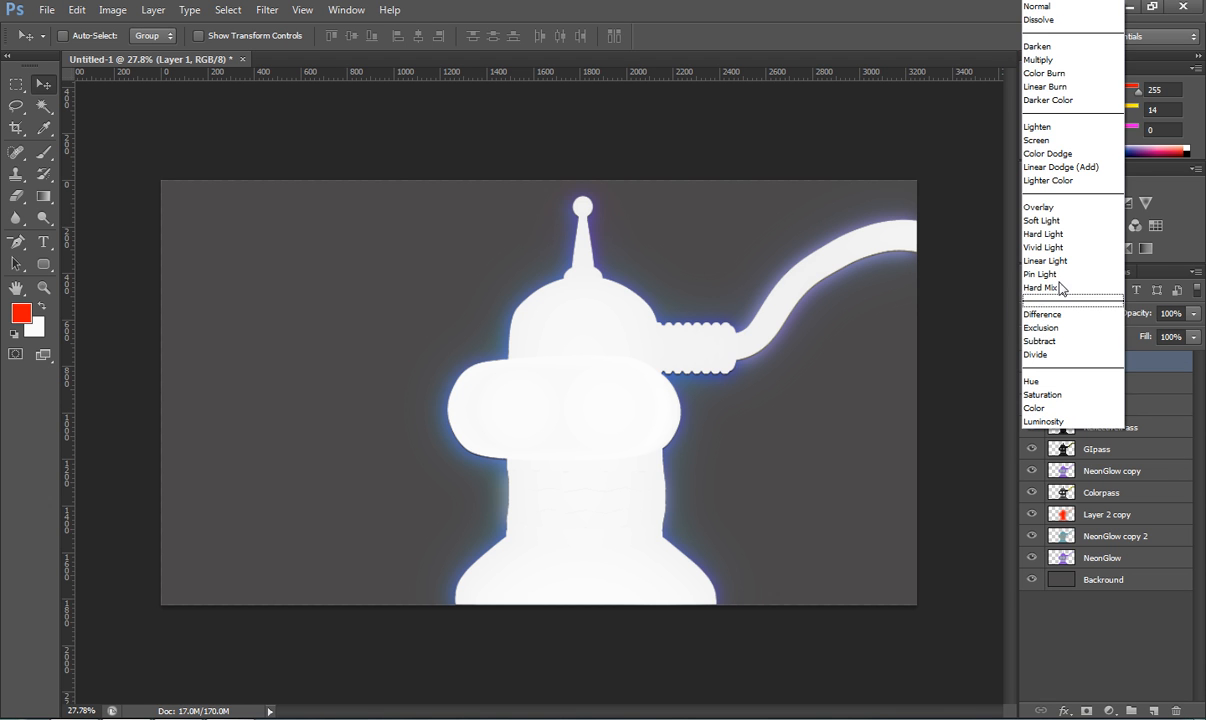
pyautogui.click(1040, 60)
pyautogui.scroll(2, 643, 442)
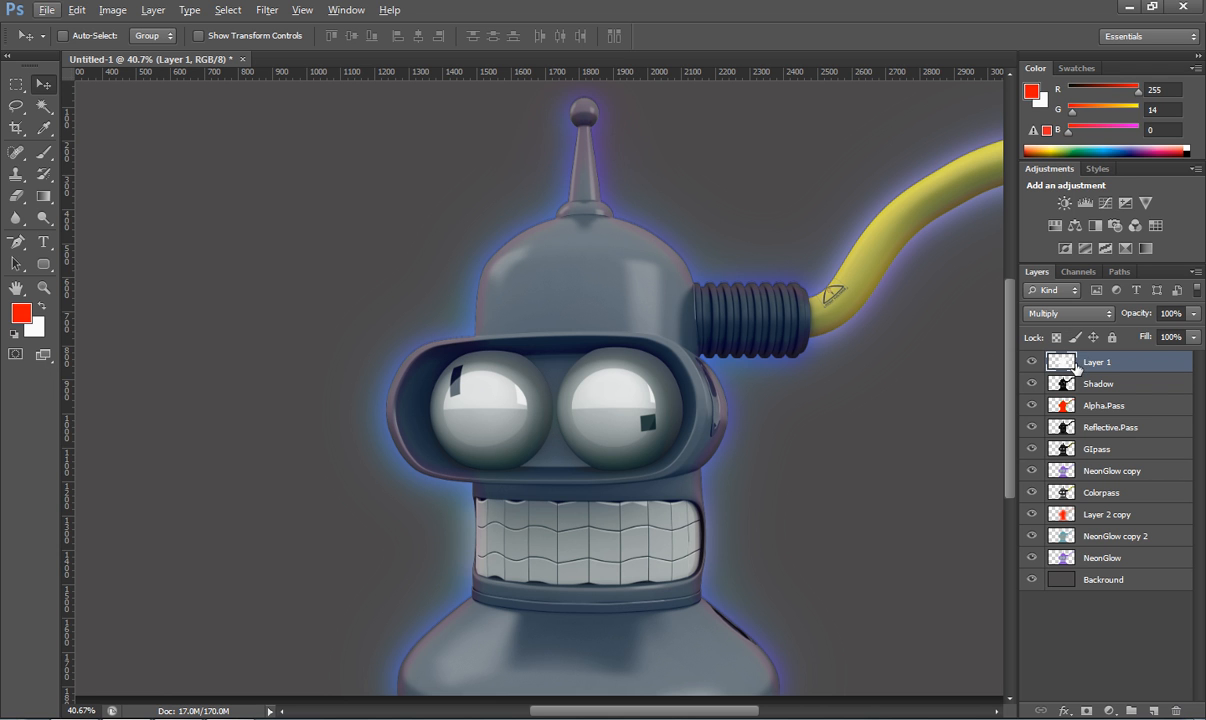
# Step: Preview the other blend modes on Layer 1, through Soft Light, Hard Mix, Exclusion and Divide, and return it to Multiply
pyautogui.click(1075, 318)
pyautogui.click(1063, 8)
pyautogui.press('Down')
pyautogui.press('Down')
pyautogui.press('Down')
pyautogui.press('Down')
pyautogui.press('Down')
pyautogui.press('Down')
pyautogui.press('Down')
pyautogui.press('Up')
pyautogui.press('Up')
pyautogui.press('Down')
pyautogui.press('Down')
pyautogui.press('Down')
pyautogui.press('Down')
pyautogui.press('Down')
pyautogui.press('Down')
pyautogui.press('Down')
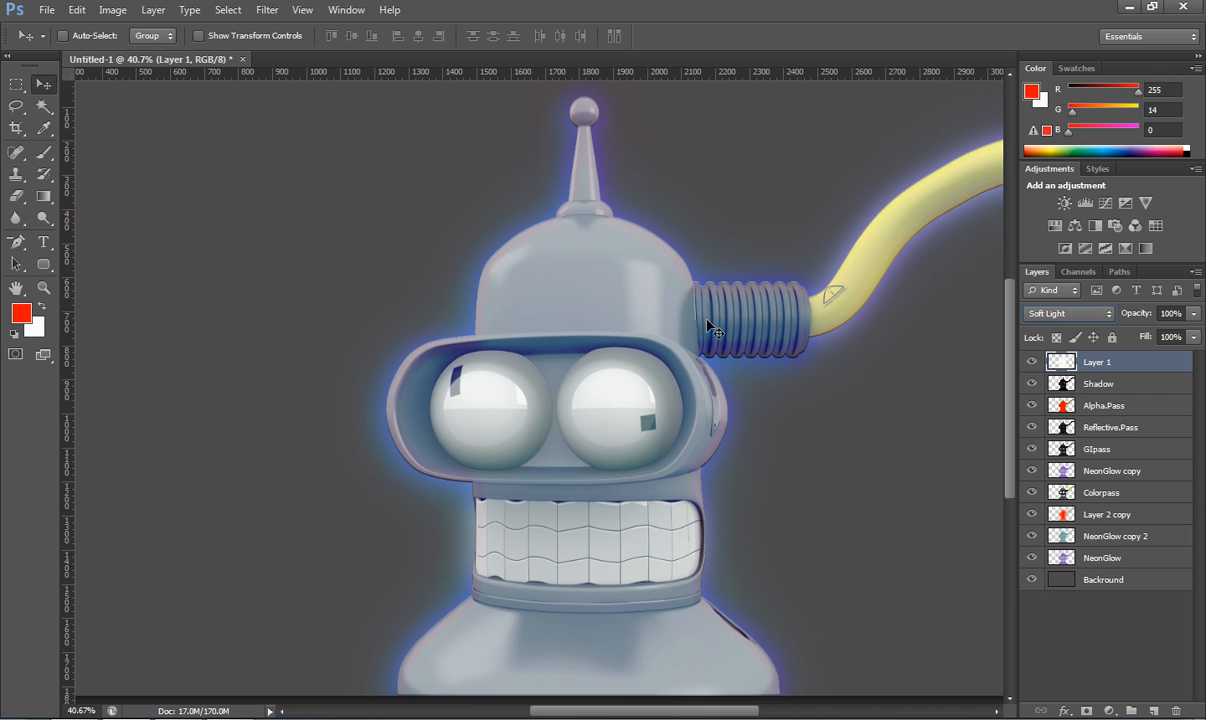
pyautogui.press('Down')
pyautogui.press('Down')
pyautogui.press('Down')
pyautogui.press('Down')
pyautogui.press('Down')
pyautogui.press('Down')
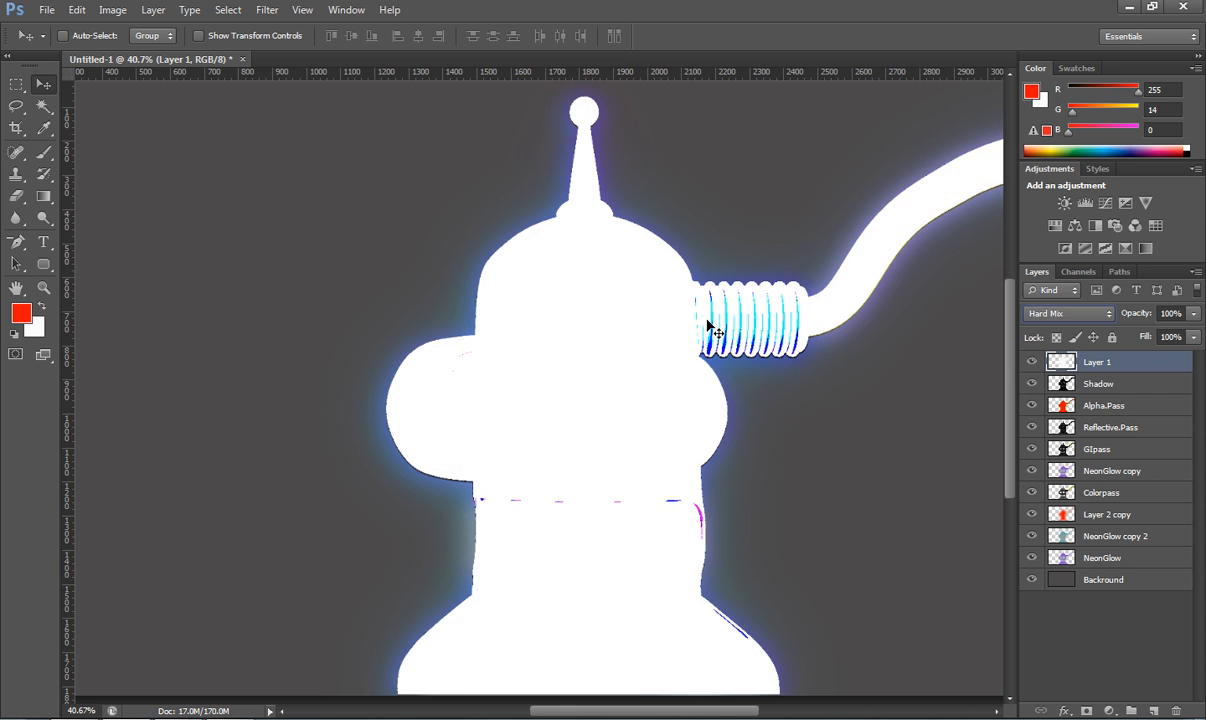
pyautogui.press('Down')
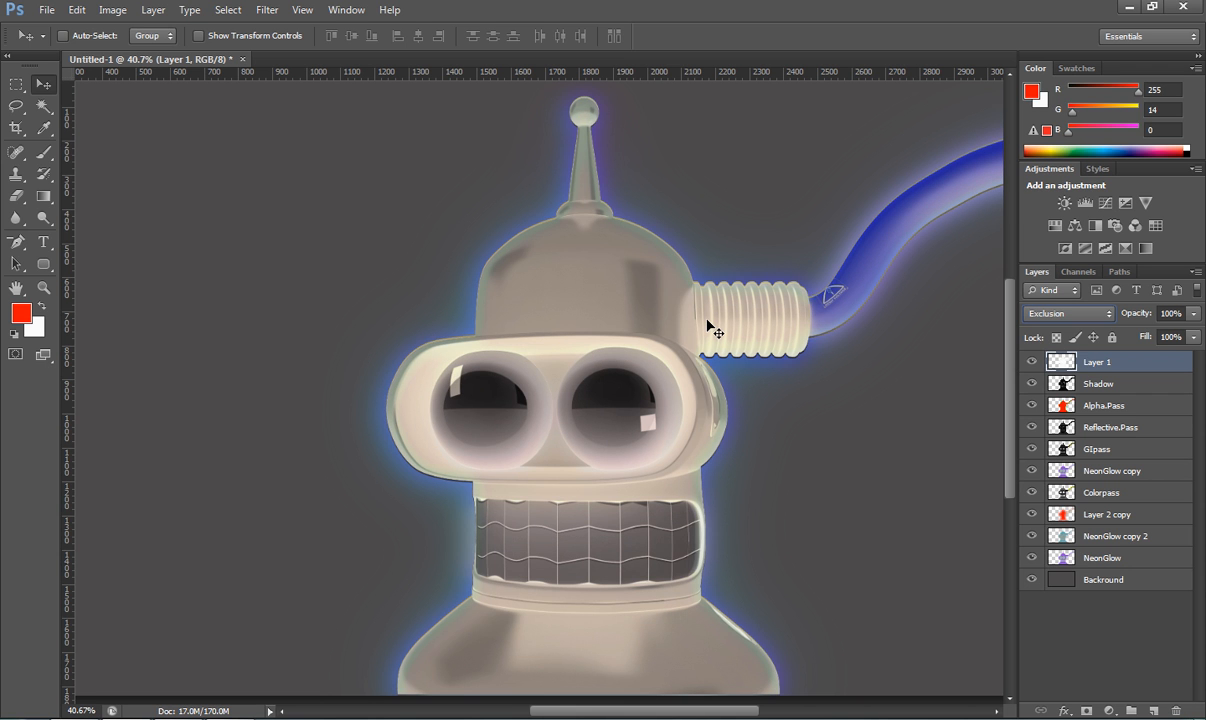
pyautogui.press('Down')
pyautogui.press('Down')
pyautogui.press('Down')
pyautogui.press('Up')
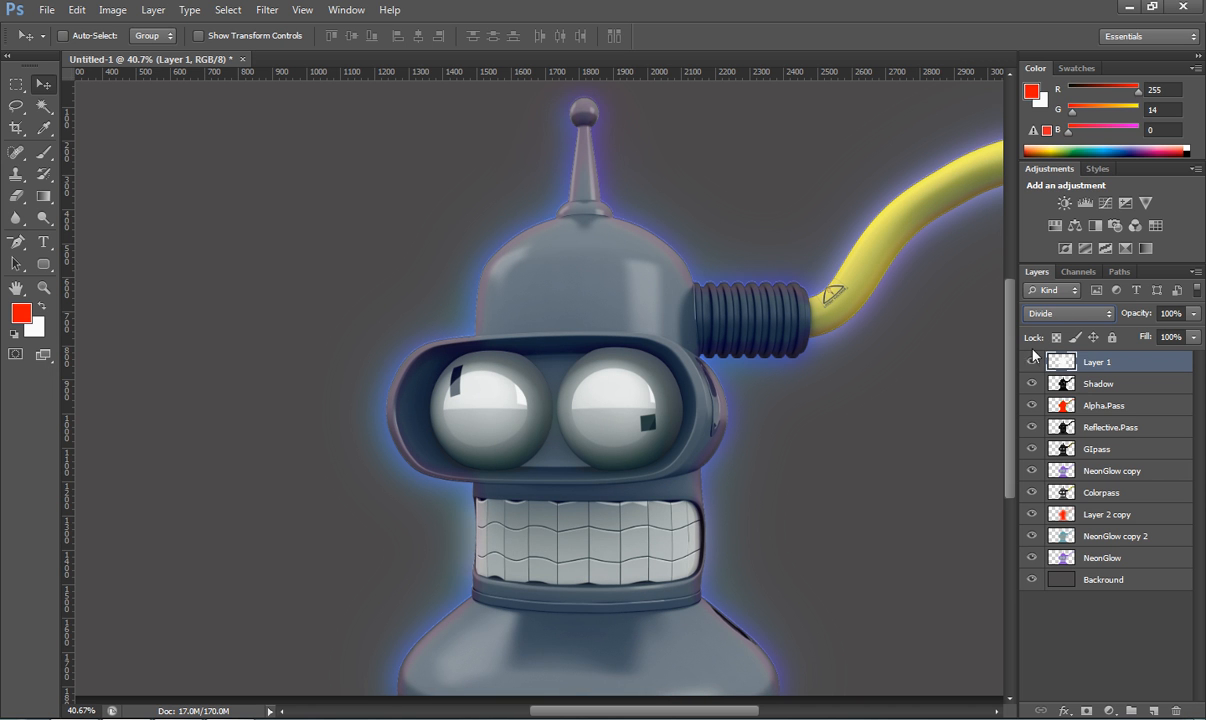
pyautogui.click(1041, 318)
pyautogui.click(1040, 60)
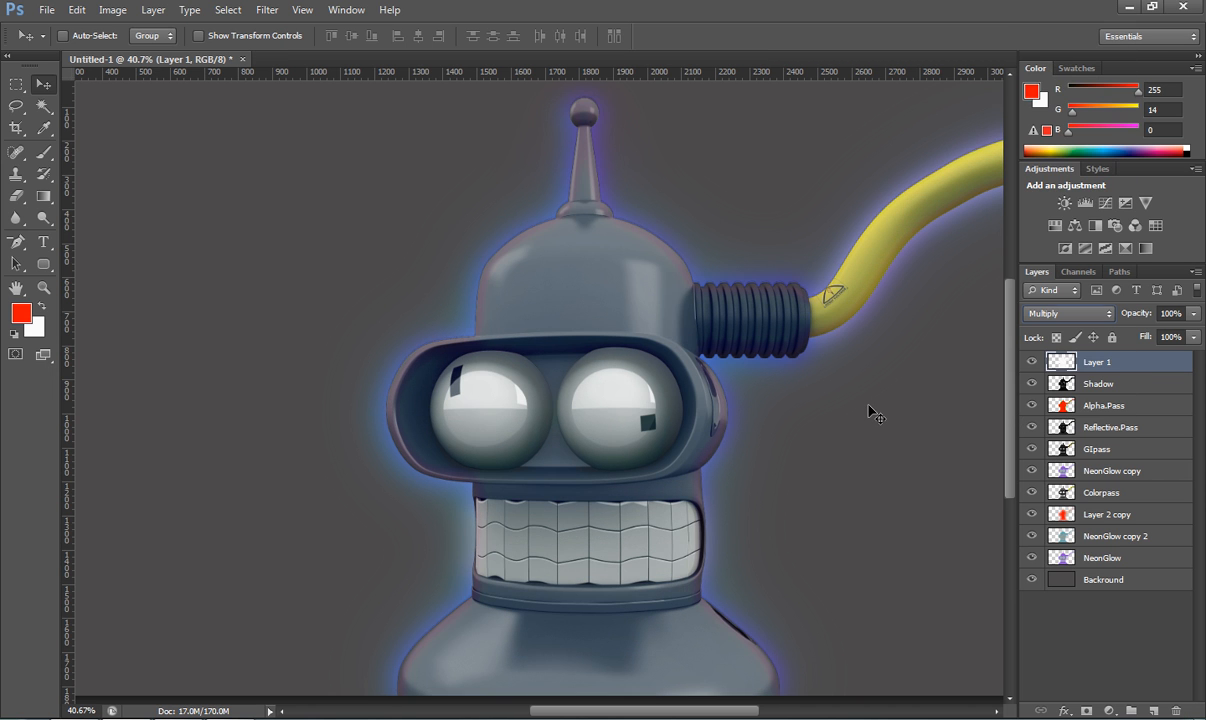
# Step: Examine the composite up close around Bender's teeth, eyes, cable and antenna base to judge the multiplied zDepth pass
pyautogui.scroll(-4, 644, 380)
pyautogui.scroll(7, 598, 386)
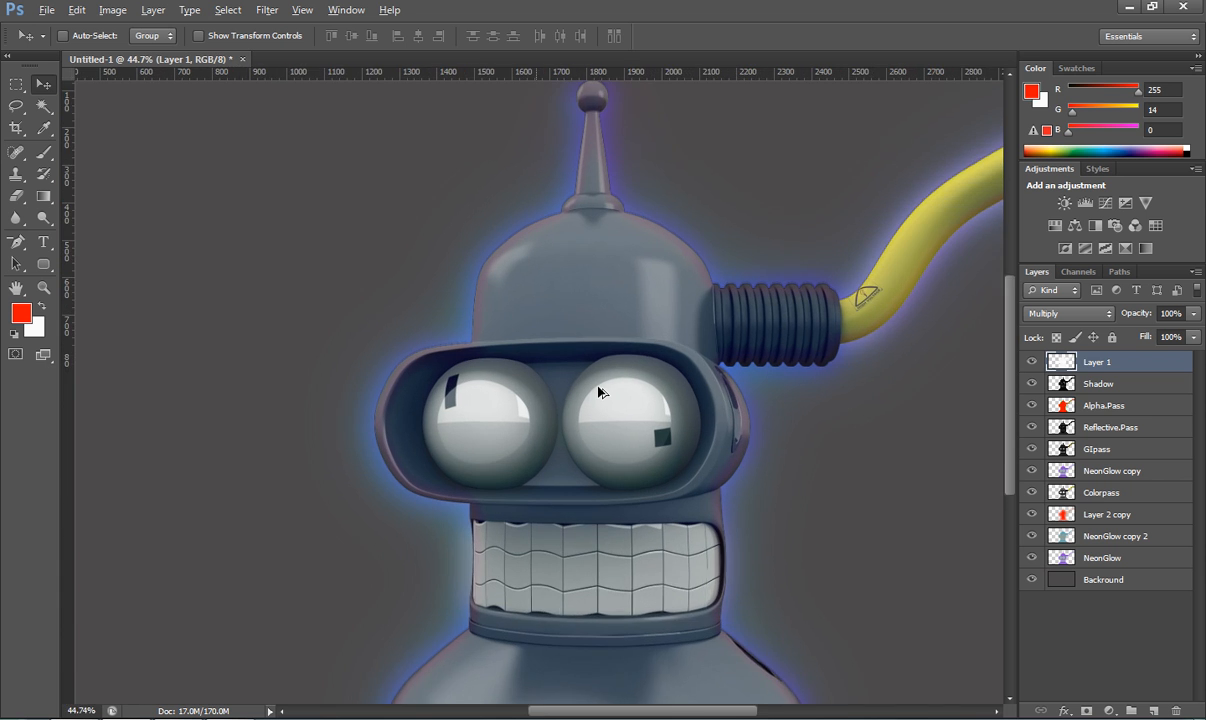
pyautogui.scroll(3, 598, 386)
pyautogui.moveTo(694, 494); pyautogui.dragTo(610, 225)
pyautogui.moveTo(573, 422); pyautogui.dragTo(716, 464)
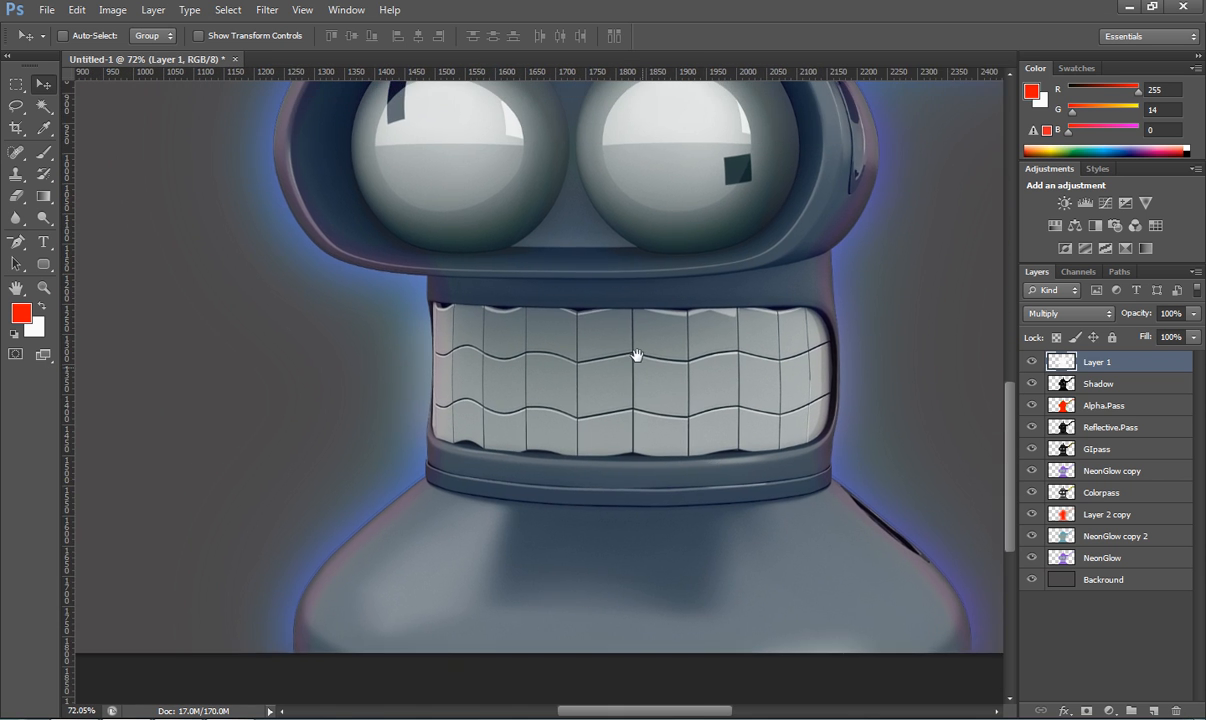
pyautogui.moveTo(617, 272); pyautogui.dragTo(614, 320)
pyautogui.moveTo(686, 269); pyautogui.dragTo(669, 346)
pyautogui.moveTo(729, 163); pyautogui.dragTo(506, 398)
pyautogui.moveTo(649, 332); pyautogui.dragTo(474, 412)
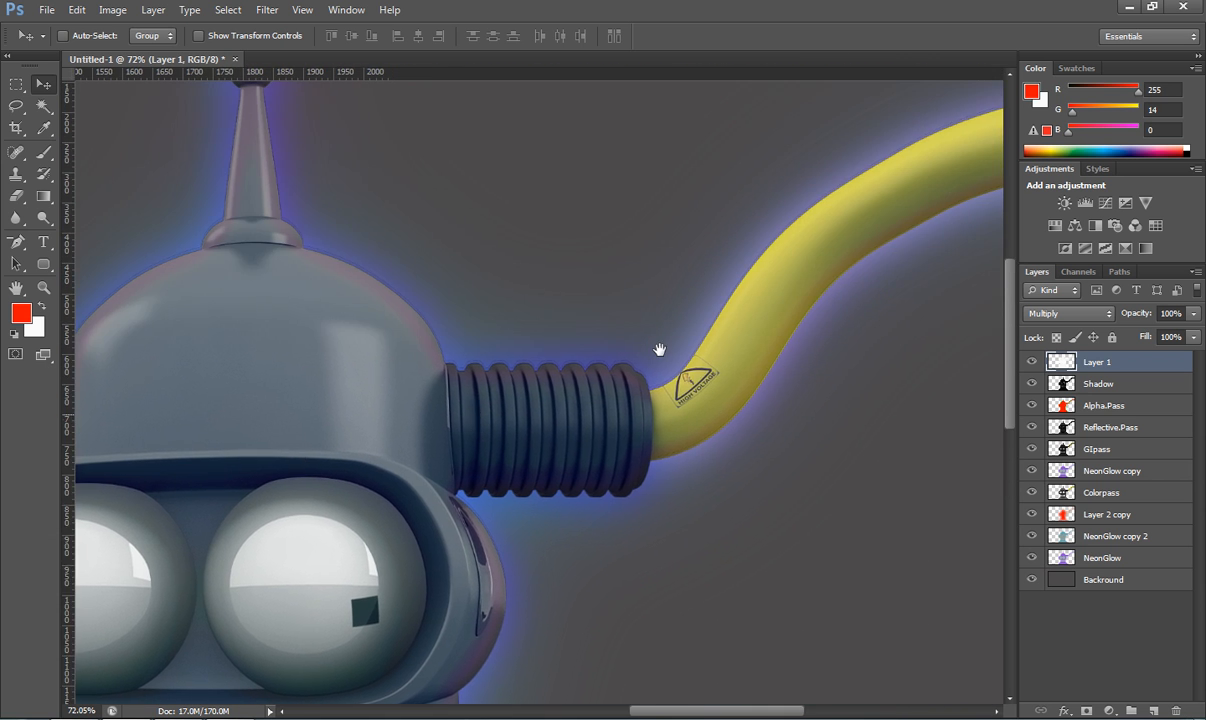
pyautogui.moveTo(831, 291); pyautogui.dragTo(657, 409)
pyautogui.moveTo(504, 404); pyautogui.dragTo(560, 388)
pyautogui.moveTo(271, 393); pyautogui.dragTo(554, 380)
pyautogui.scroll(5, 424, 380)
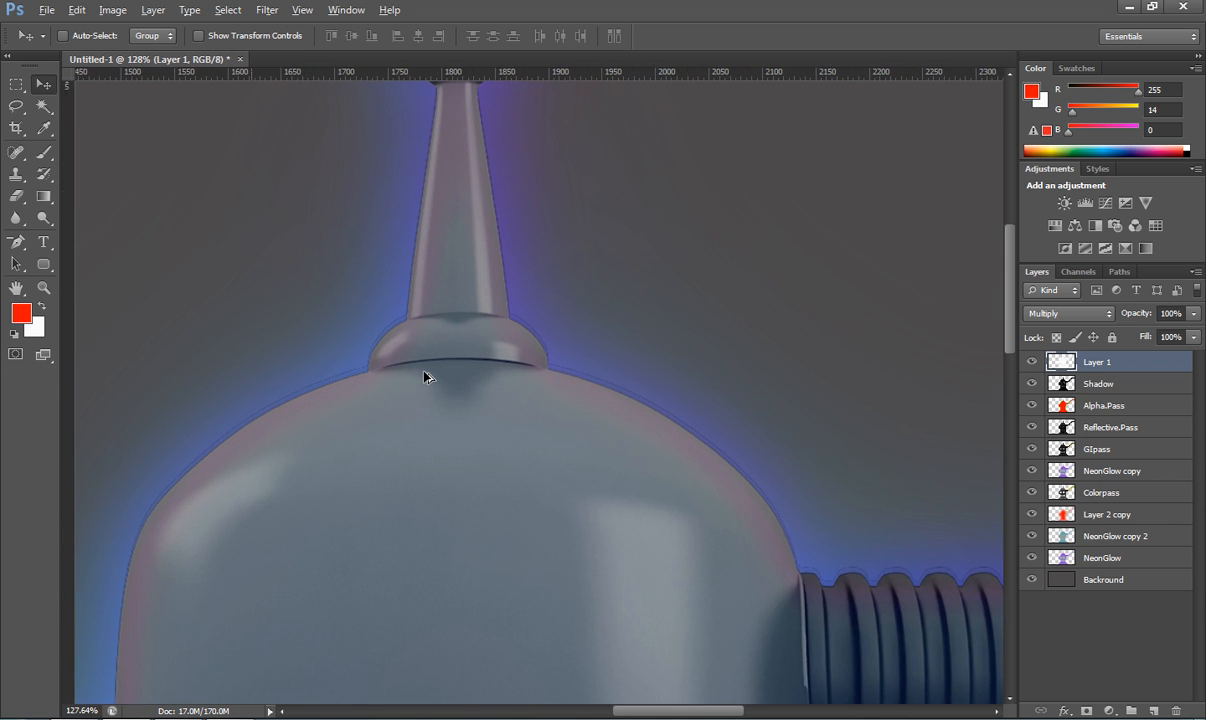
pyautogui.moveTo(424, 376)
pyautogui.mouseDown()
pyautogui.moveTo(417, 391)
pyautogui.moveTo(429, 387)
pyautogui.mouseUp()
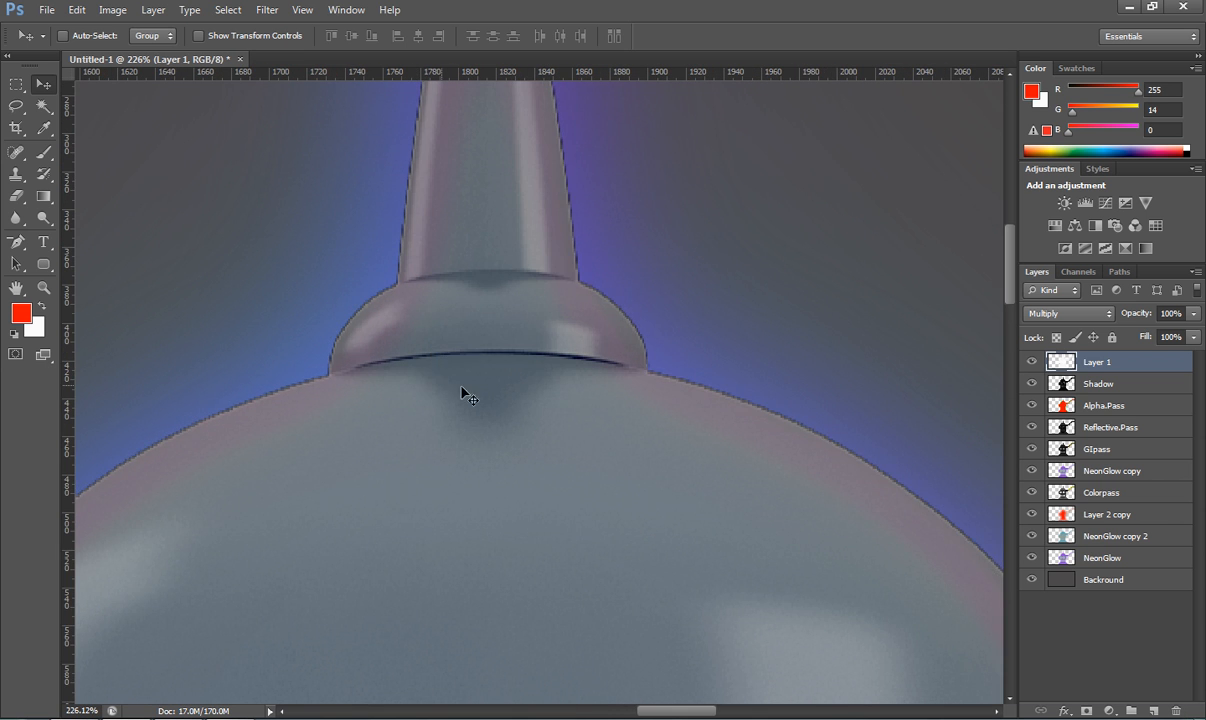
pyautogui.scroll(-3, 509, 400)
pyautogui.scroll(-5, 509, 400)
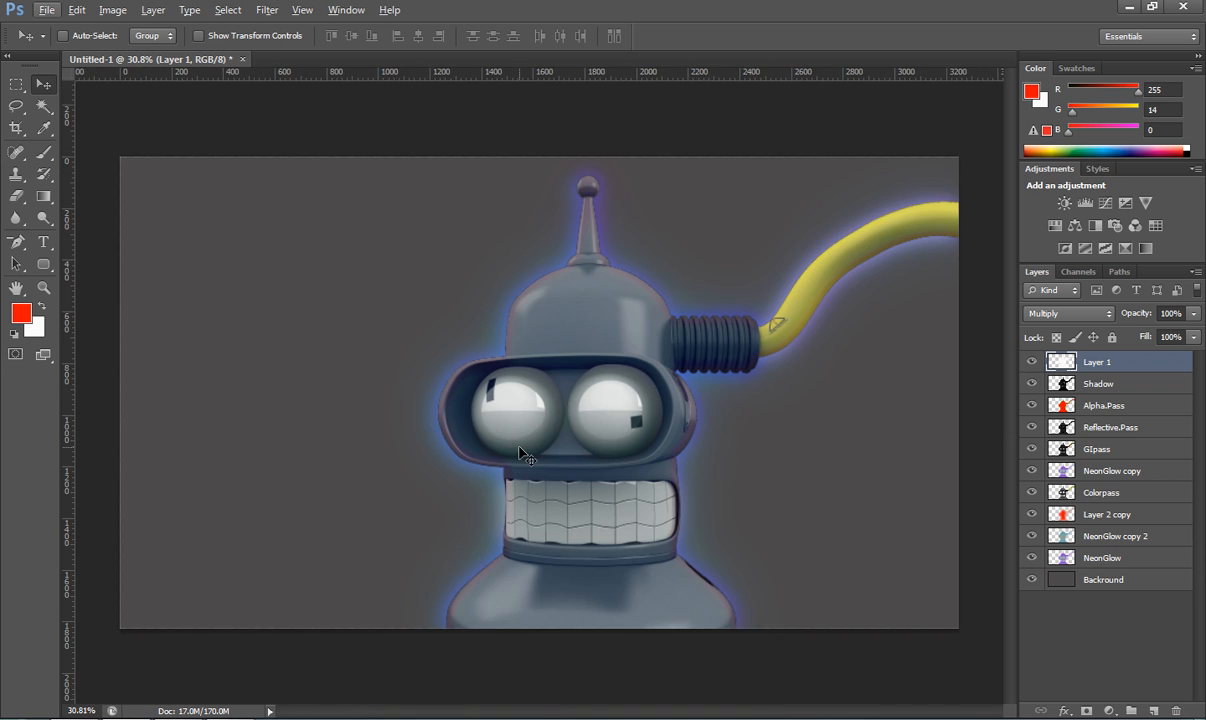
pyautogui.scroll(3, 568, 433)
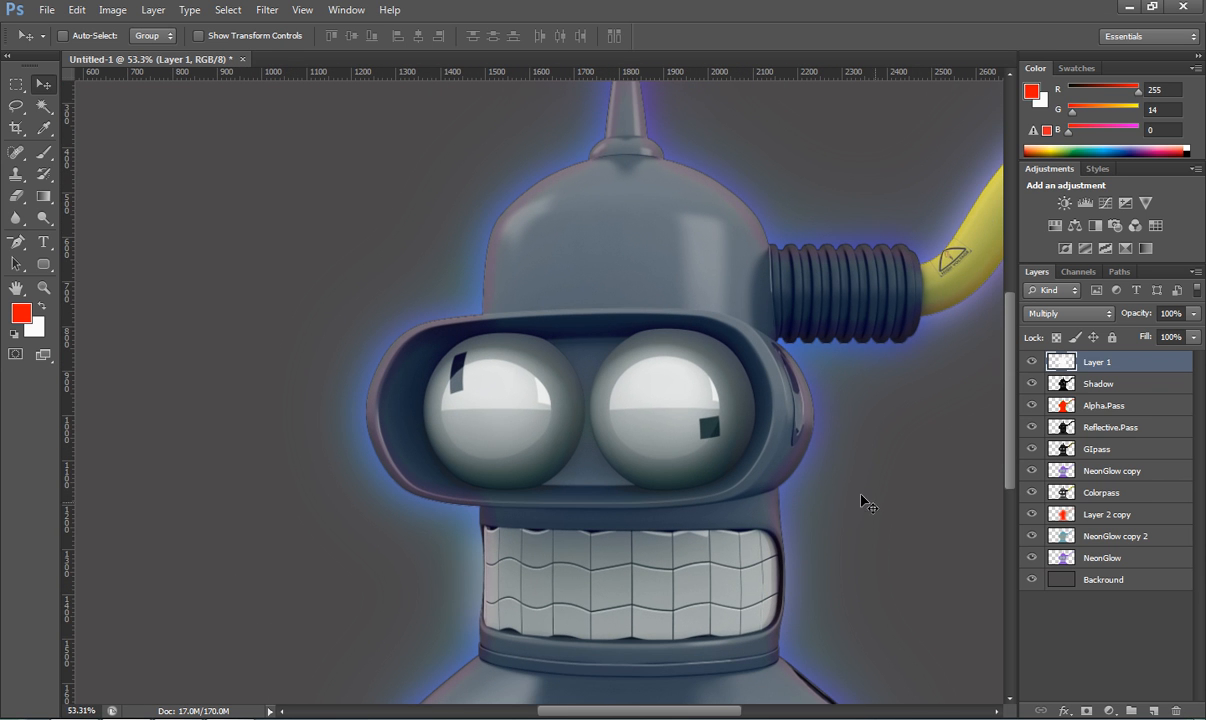
# Step: Create a new layer group above Layer 1 and name it ColorPassComp
pyautogui.hotkey('ctrl', 'g')
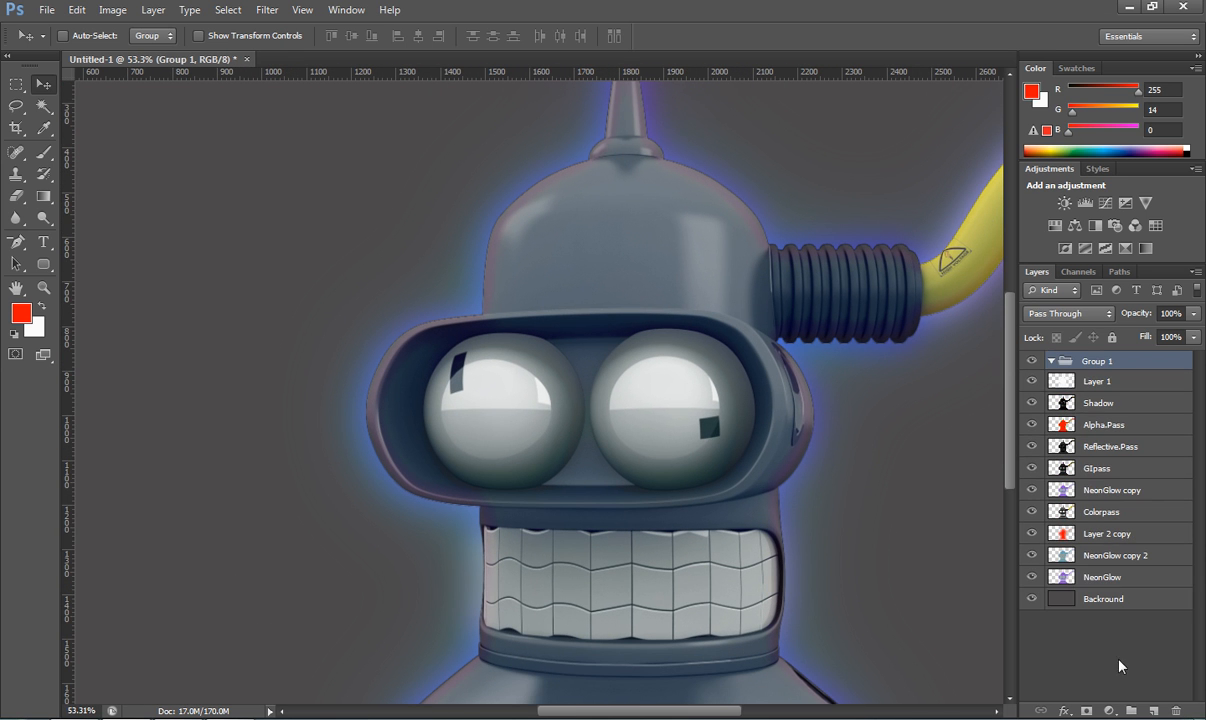
pyautogui.doubleClick(1094, 362)
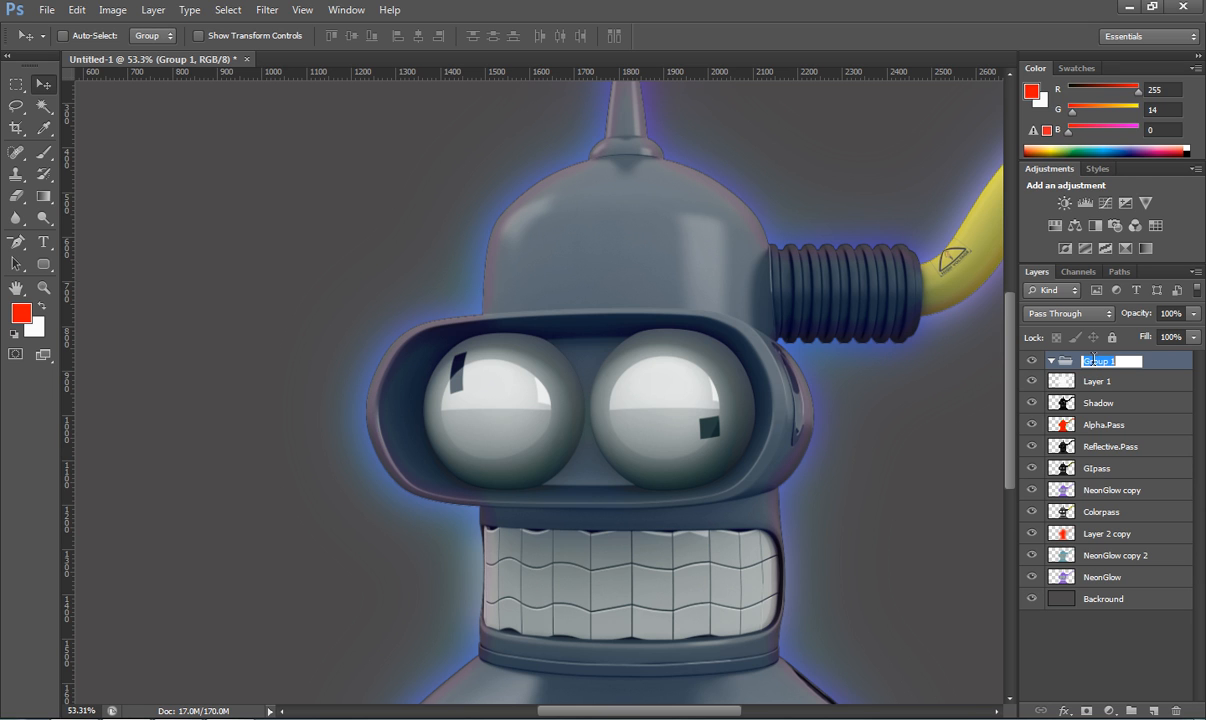
pyautogui.write('c')
pyautogui.write('olorPassComp')
pyautogui.press('Return')
# Step: Move all layers from Layer 1 down to NeonGlow into the ColorPassComp group, leaving Backround outside, and collapse the group
pyautogui.click(1097, 381)
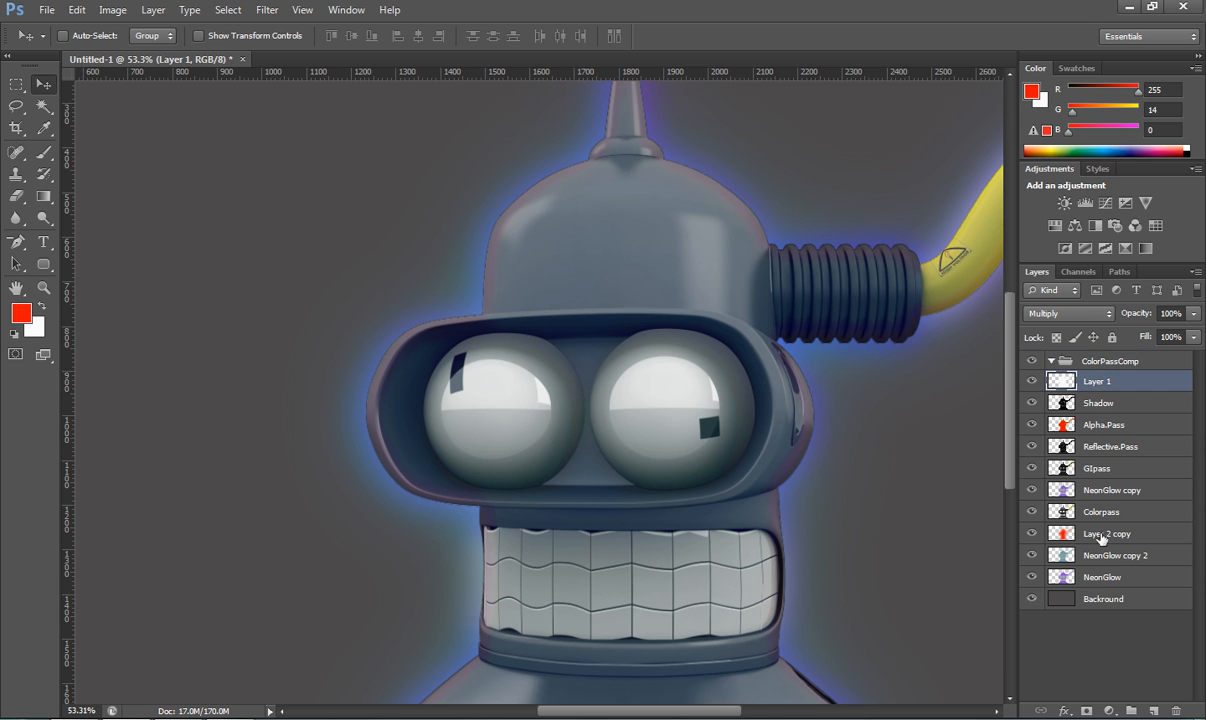
pyautogui.keyDown('shift'); pyautogui.click(1102, 578); pyautogui.keyUp('shift')
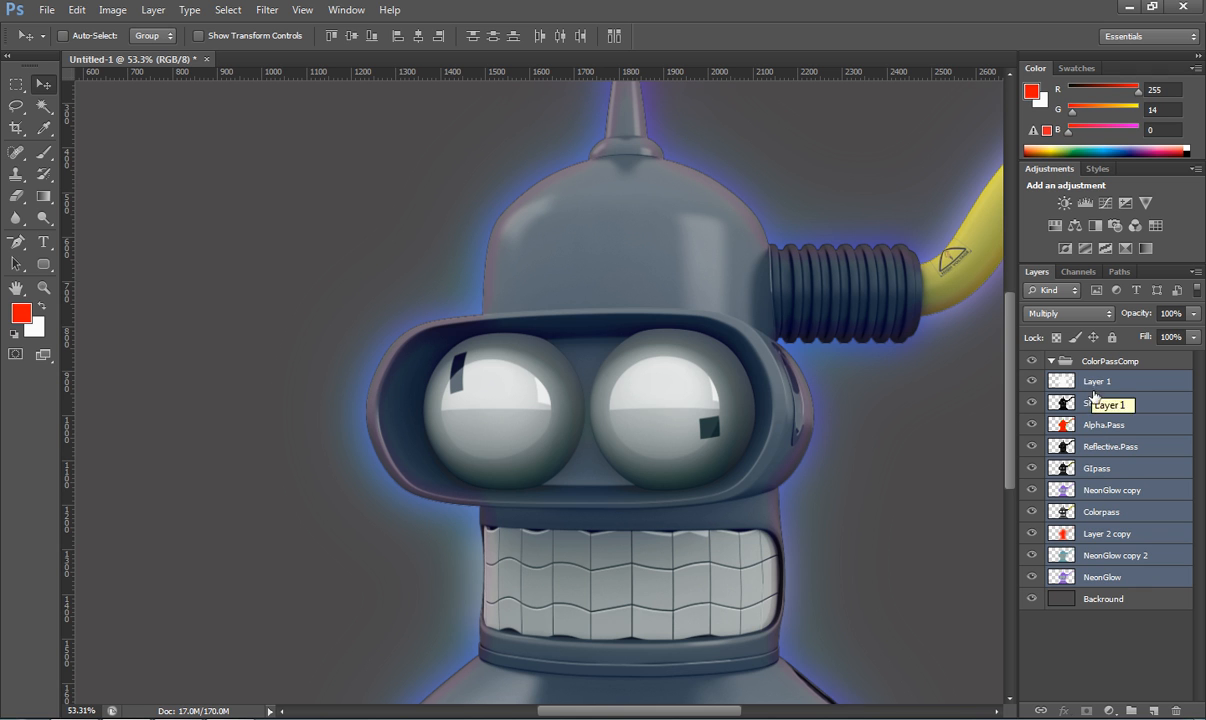
pyautogui.moveTo(1094, 381); pyautogui.dragTo(1096, 362)
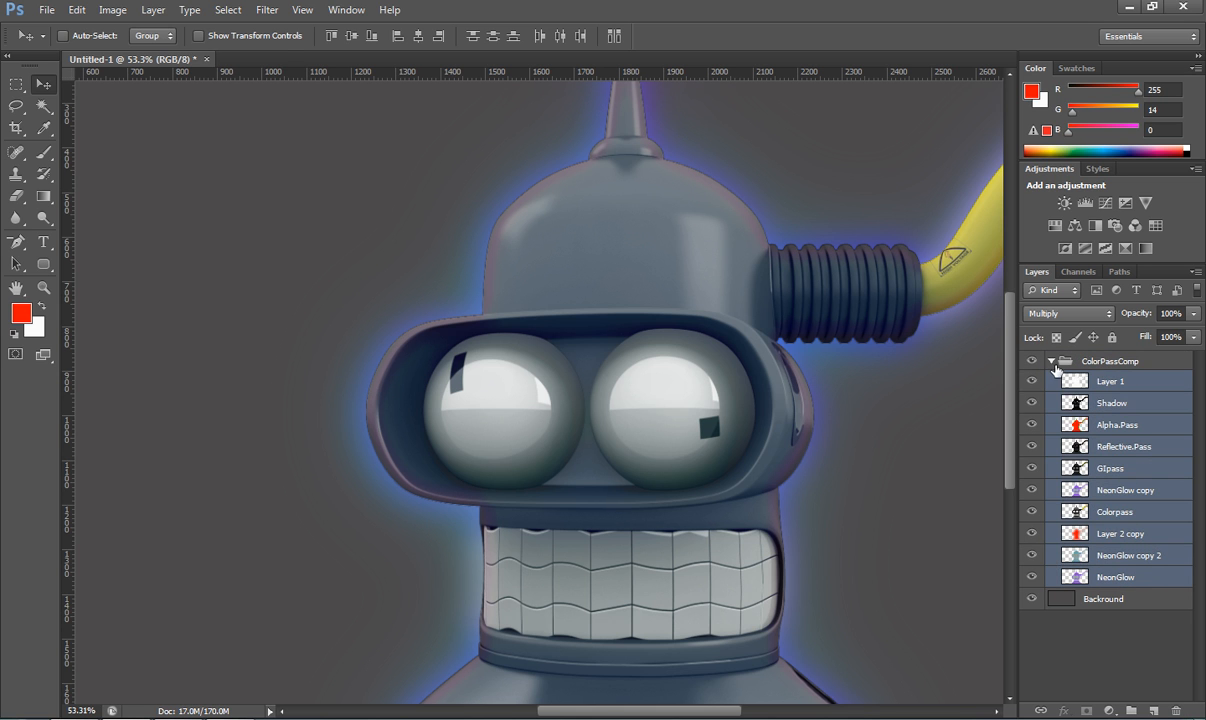
pyautogui.click(1051, 361)
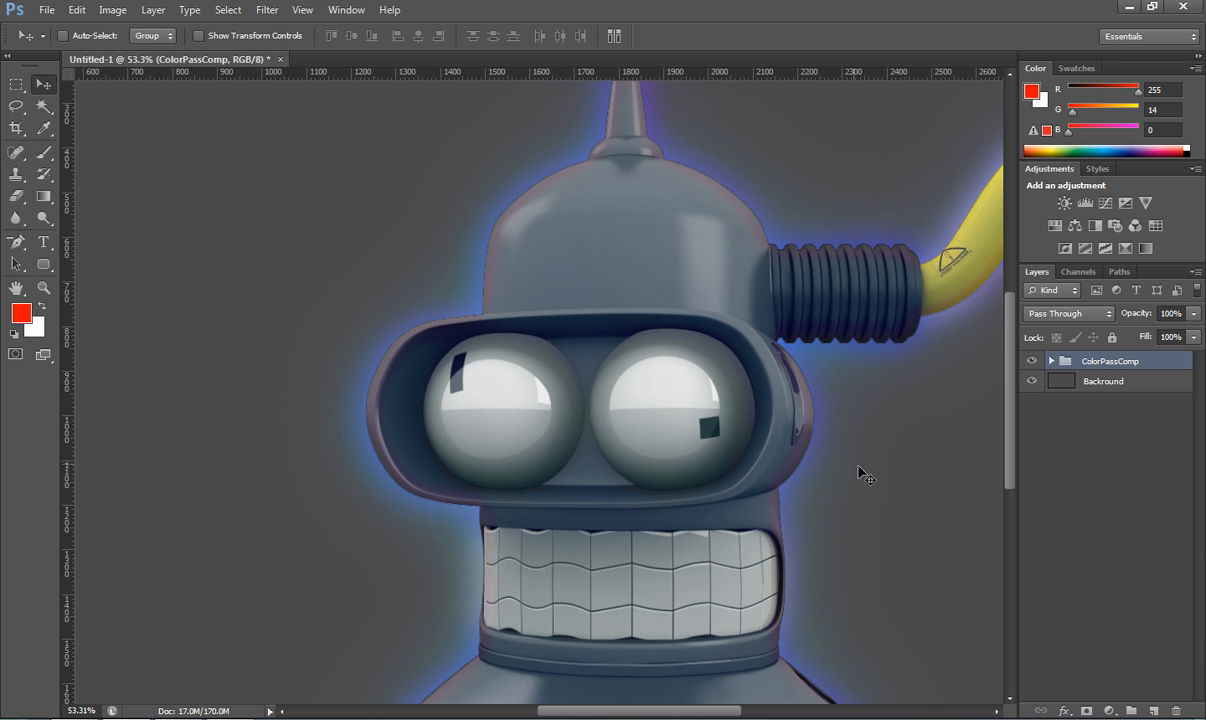
pyautogui.scroll(-5, 712, 479)
pyautogui.scroll(2, 696, 477)
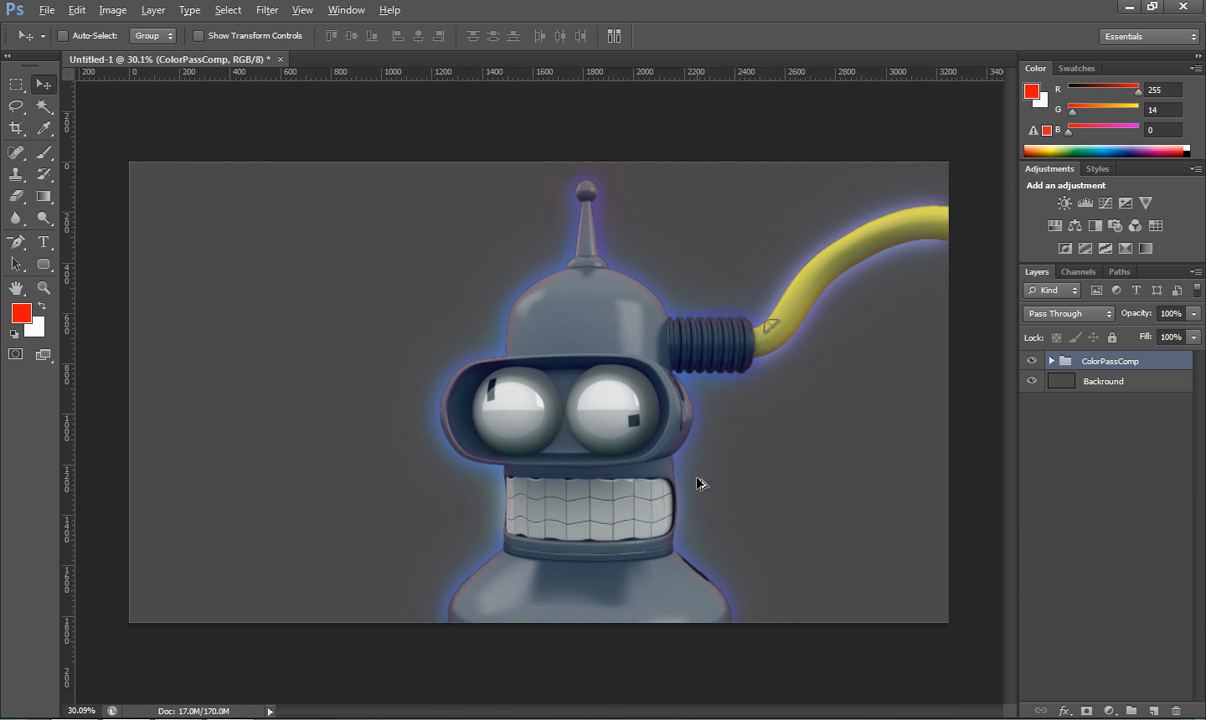